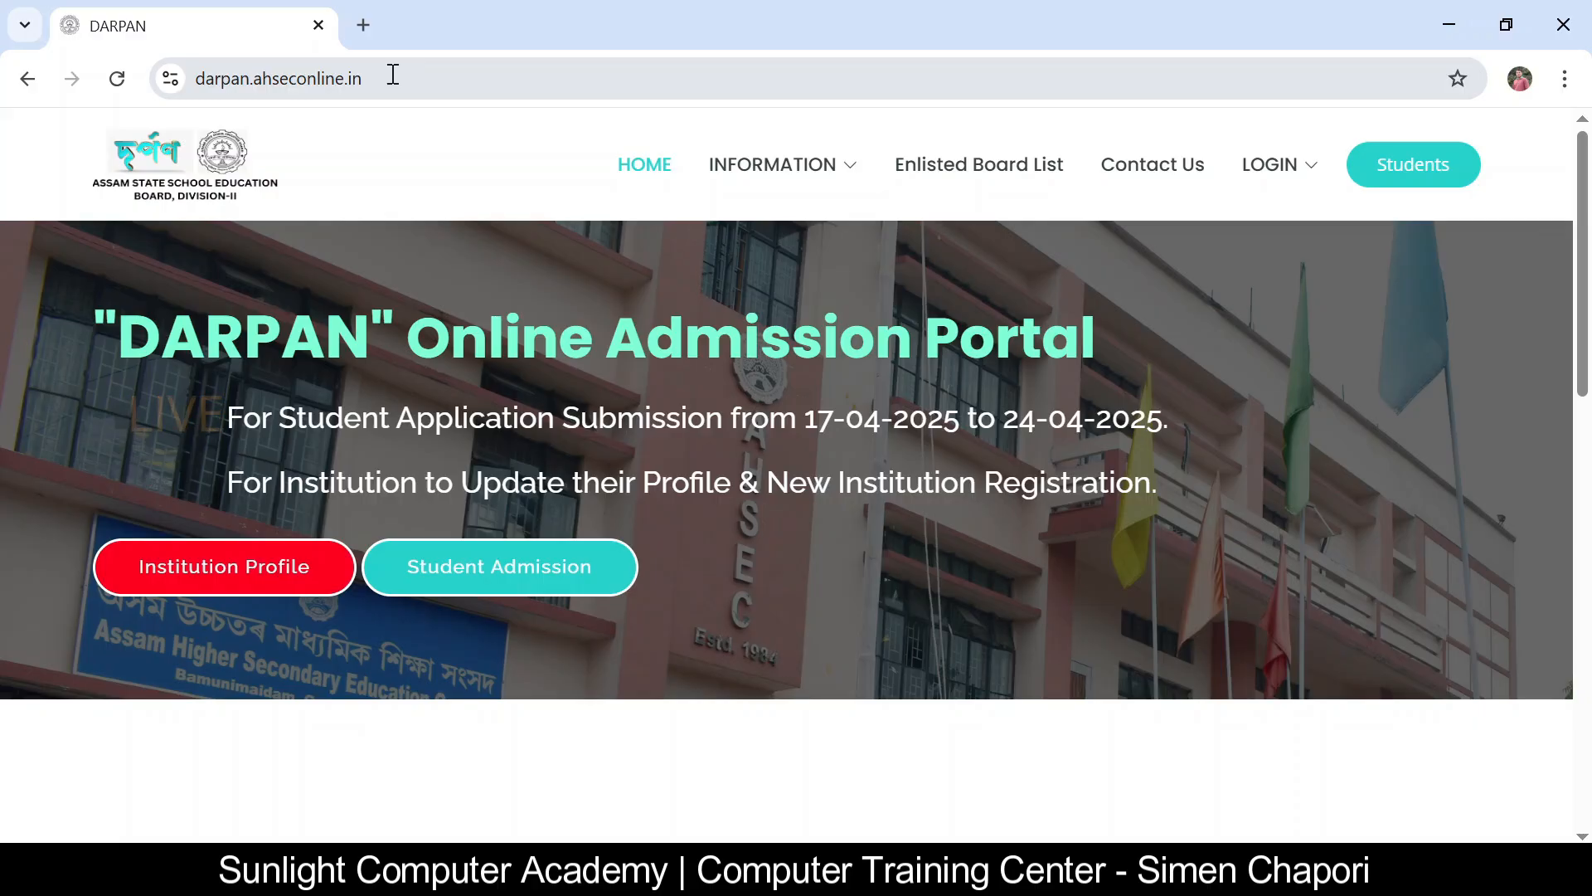
- Highlight the portal's web address and the application submission date range on the home page
{"action": "left_click", "coordinate": [393, 74]}
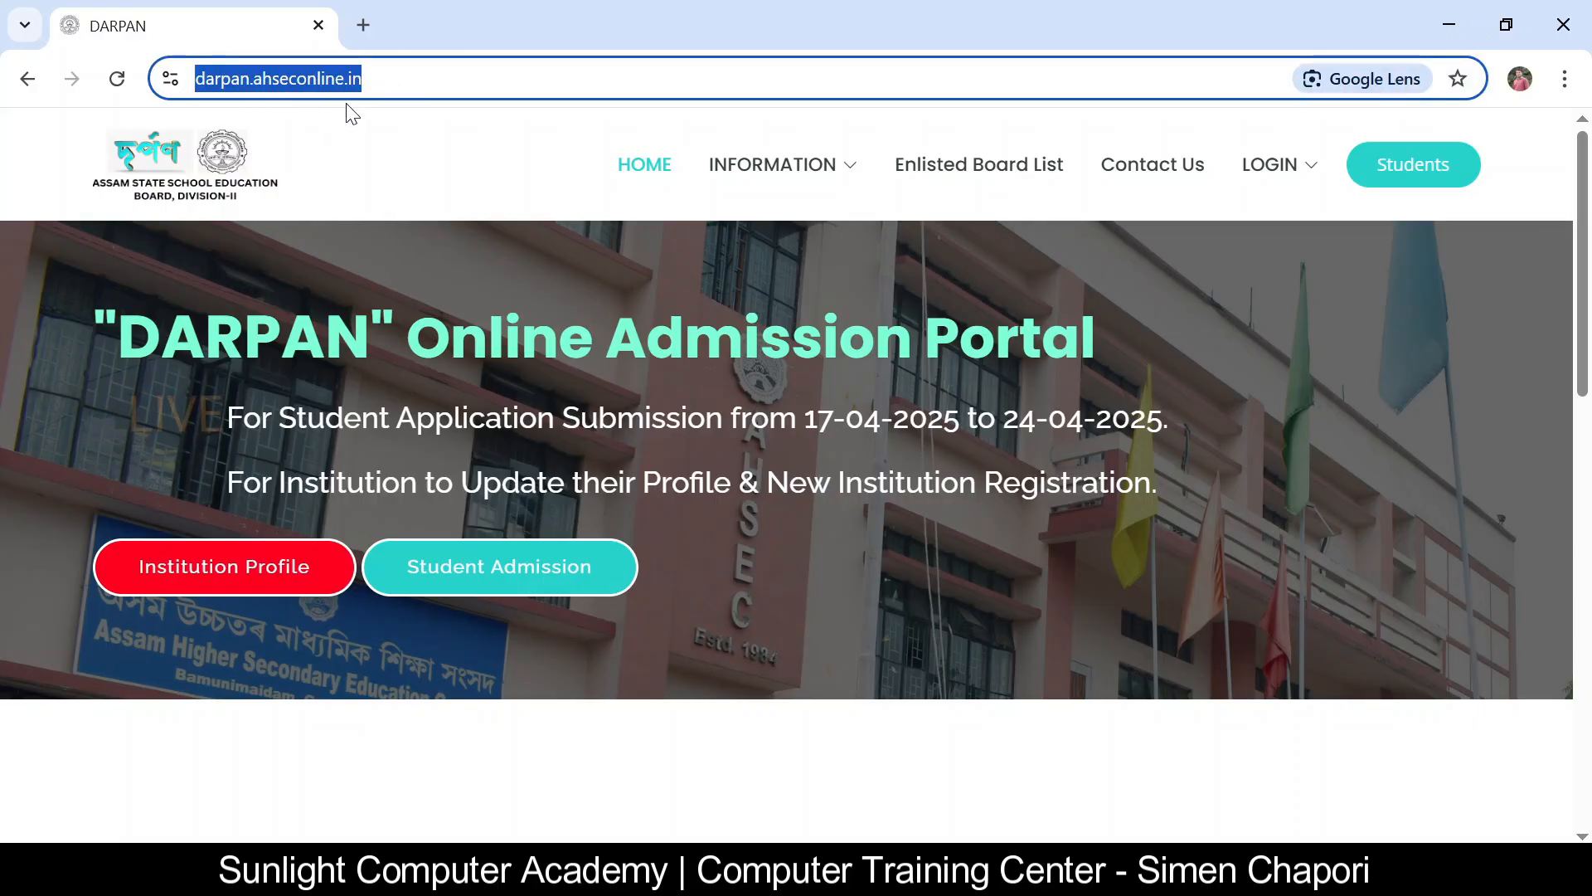
{"action": "left_click", "coordinate": [386, 203]}
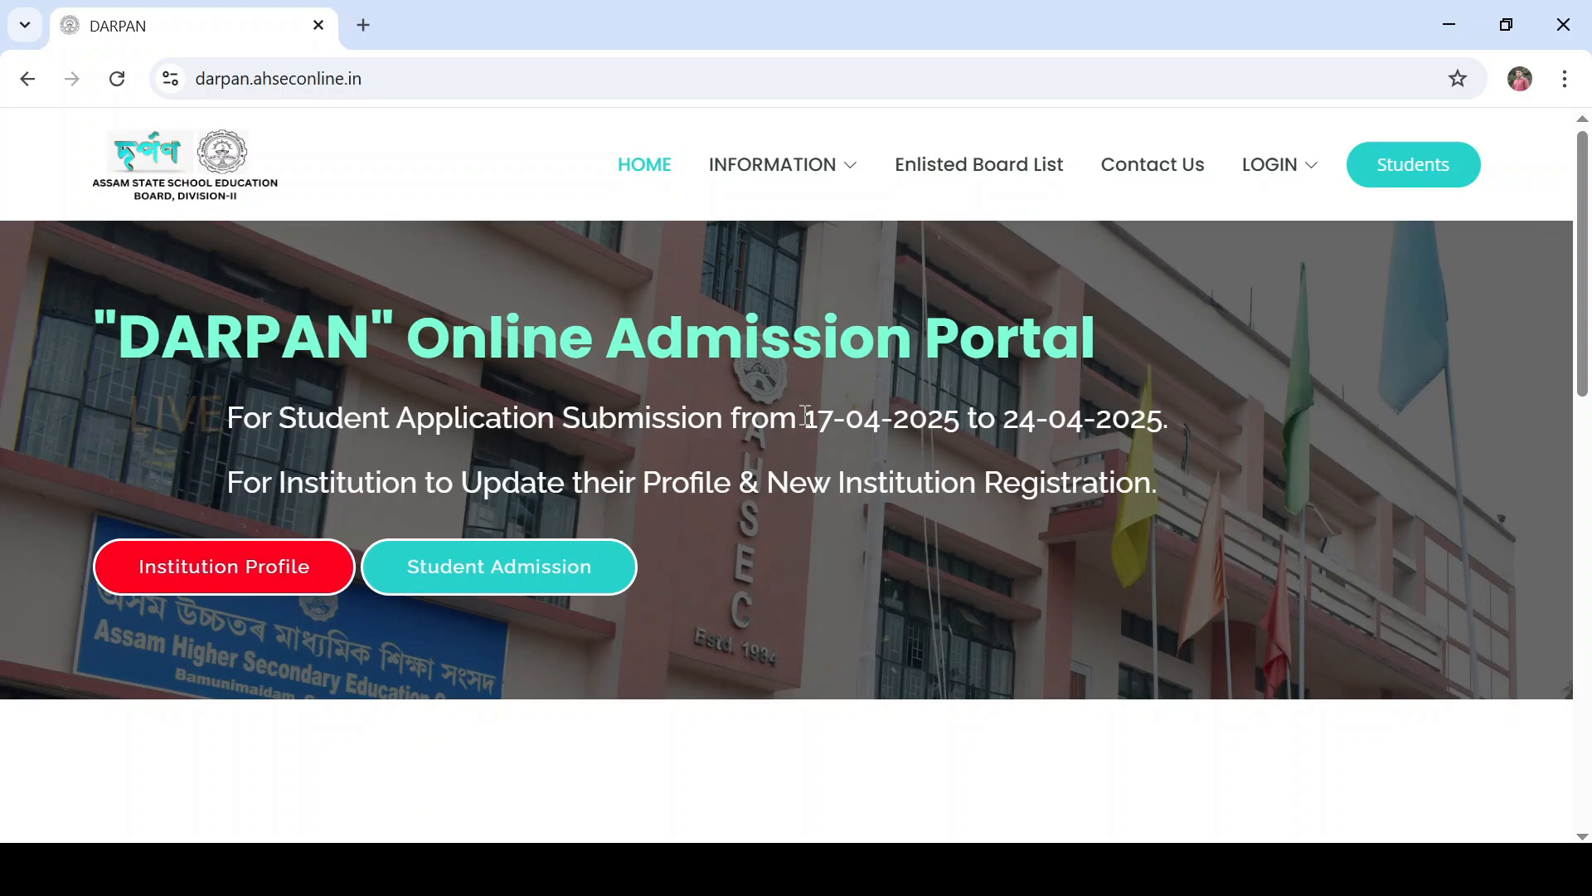
{"action": "left_click_drag", "start_coordinate": [804, 415], "coordinate": [1166, 418]}
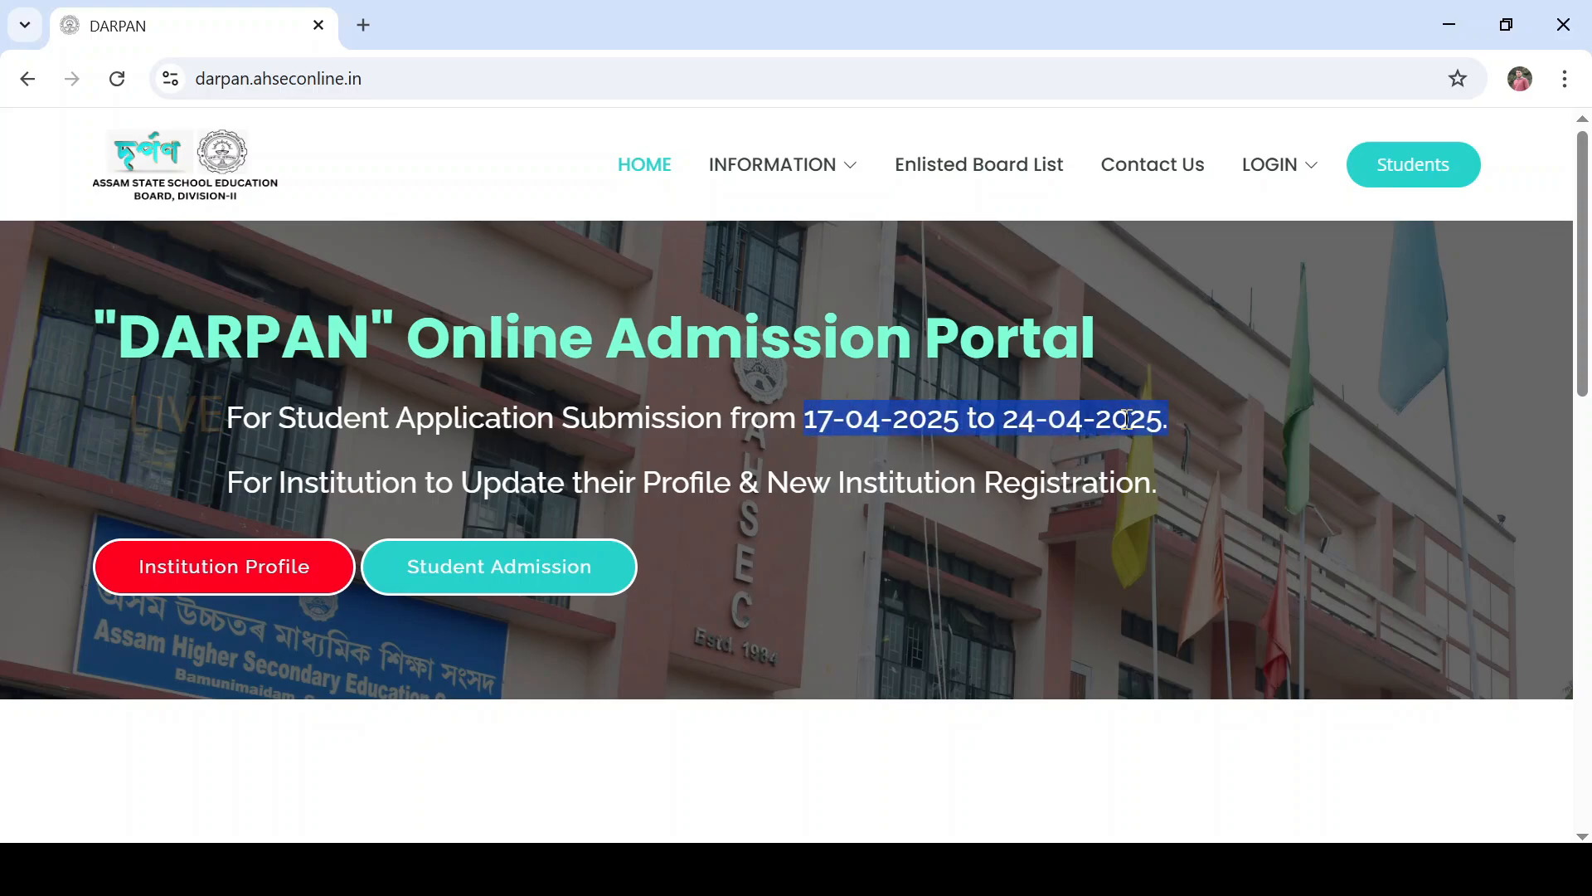
{"action": "left_click", "coordinate": [791, 420]}
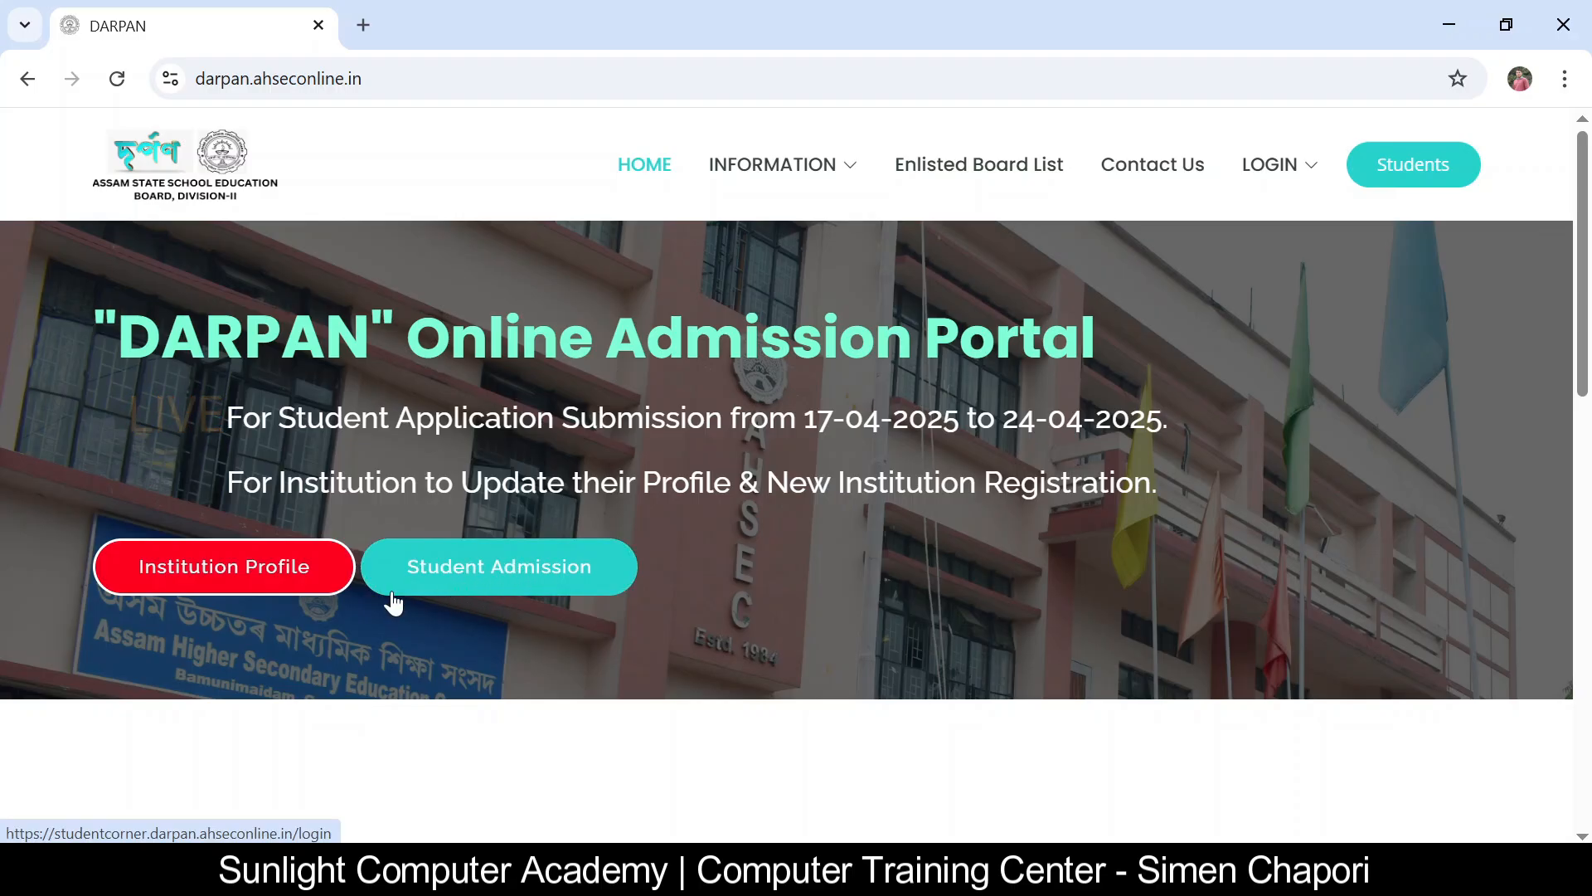
- Go to the student login page and open the new student registration form
{"action": "left_click", "coordinate": [508, 565]}
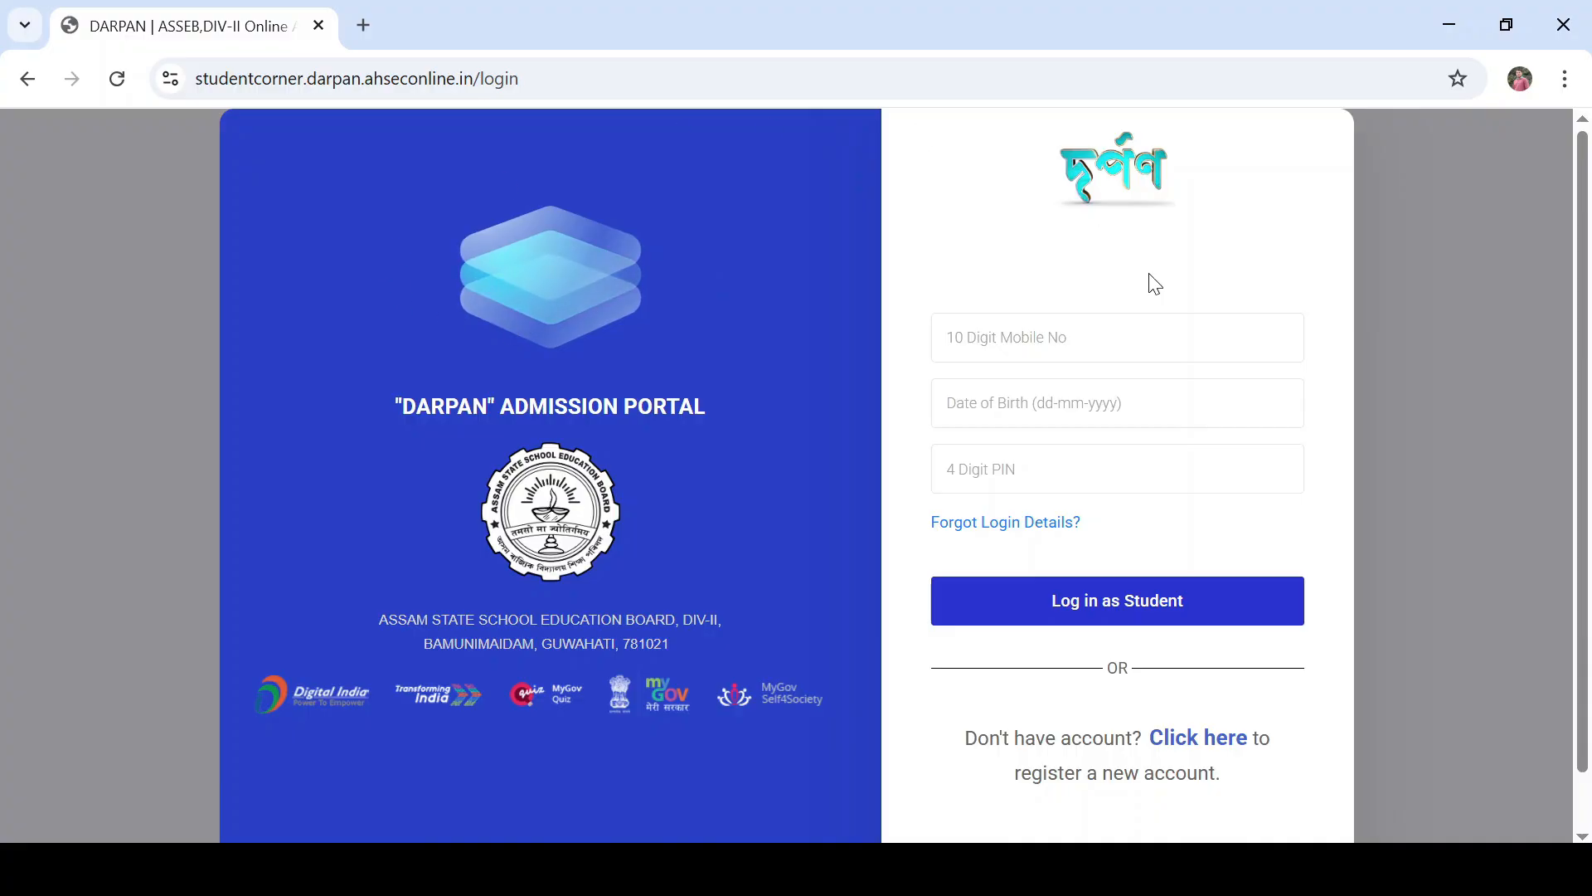
{"action": "left_click", "coordinate": [1015, 349]}
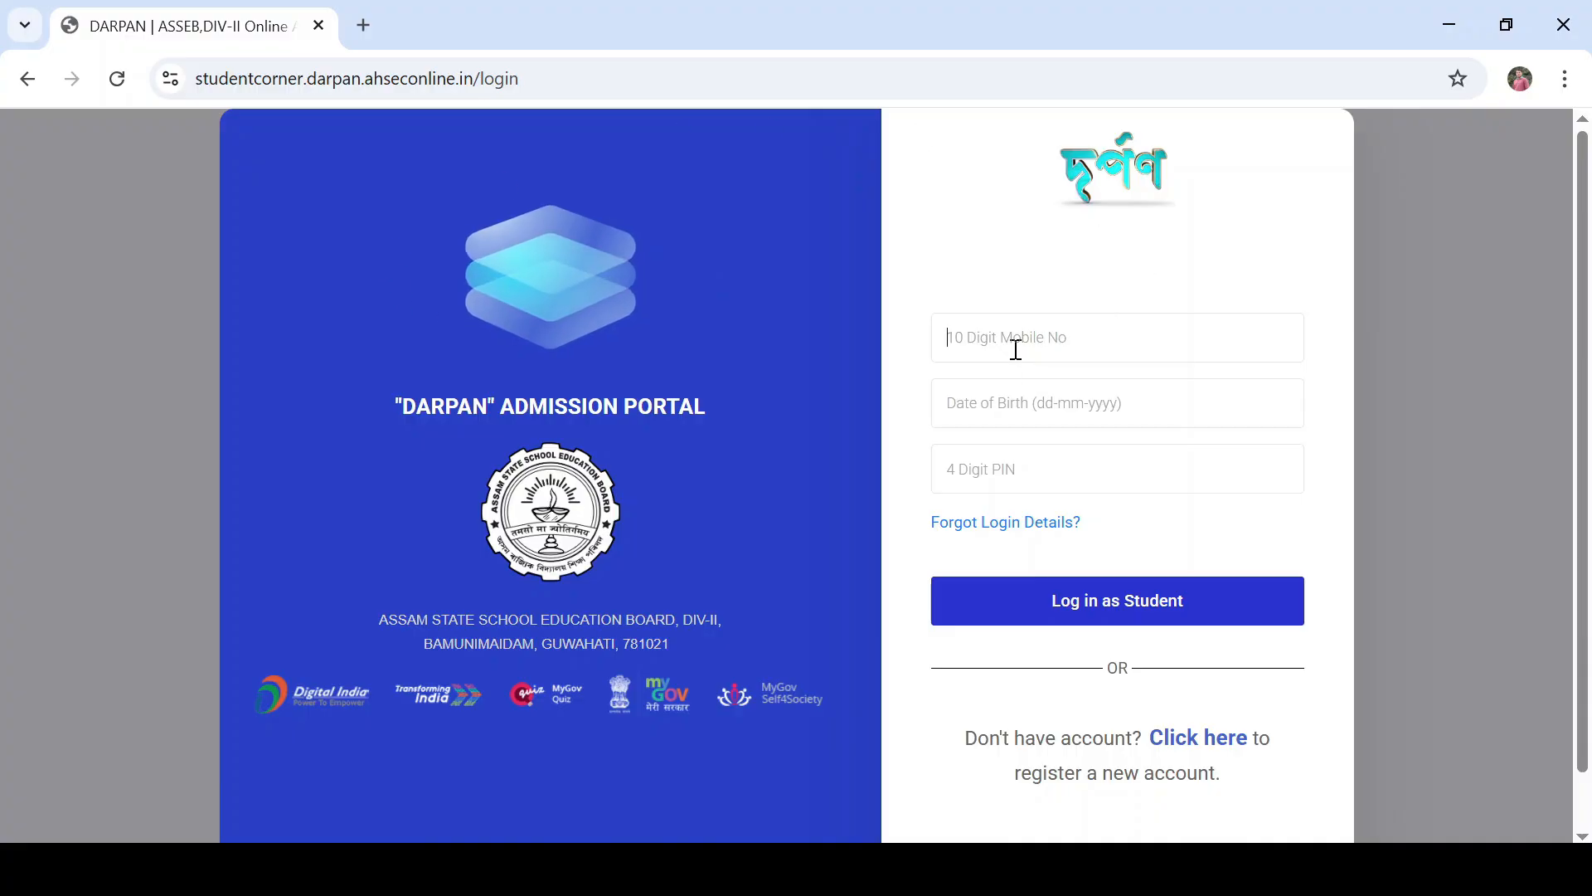
{"action": "left_click", "coordinate": [1017, 417]}
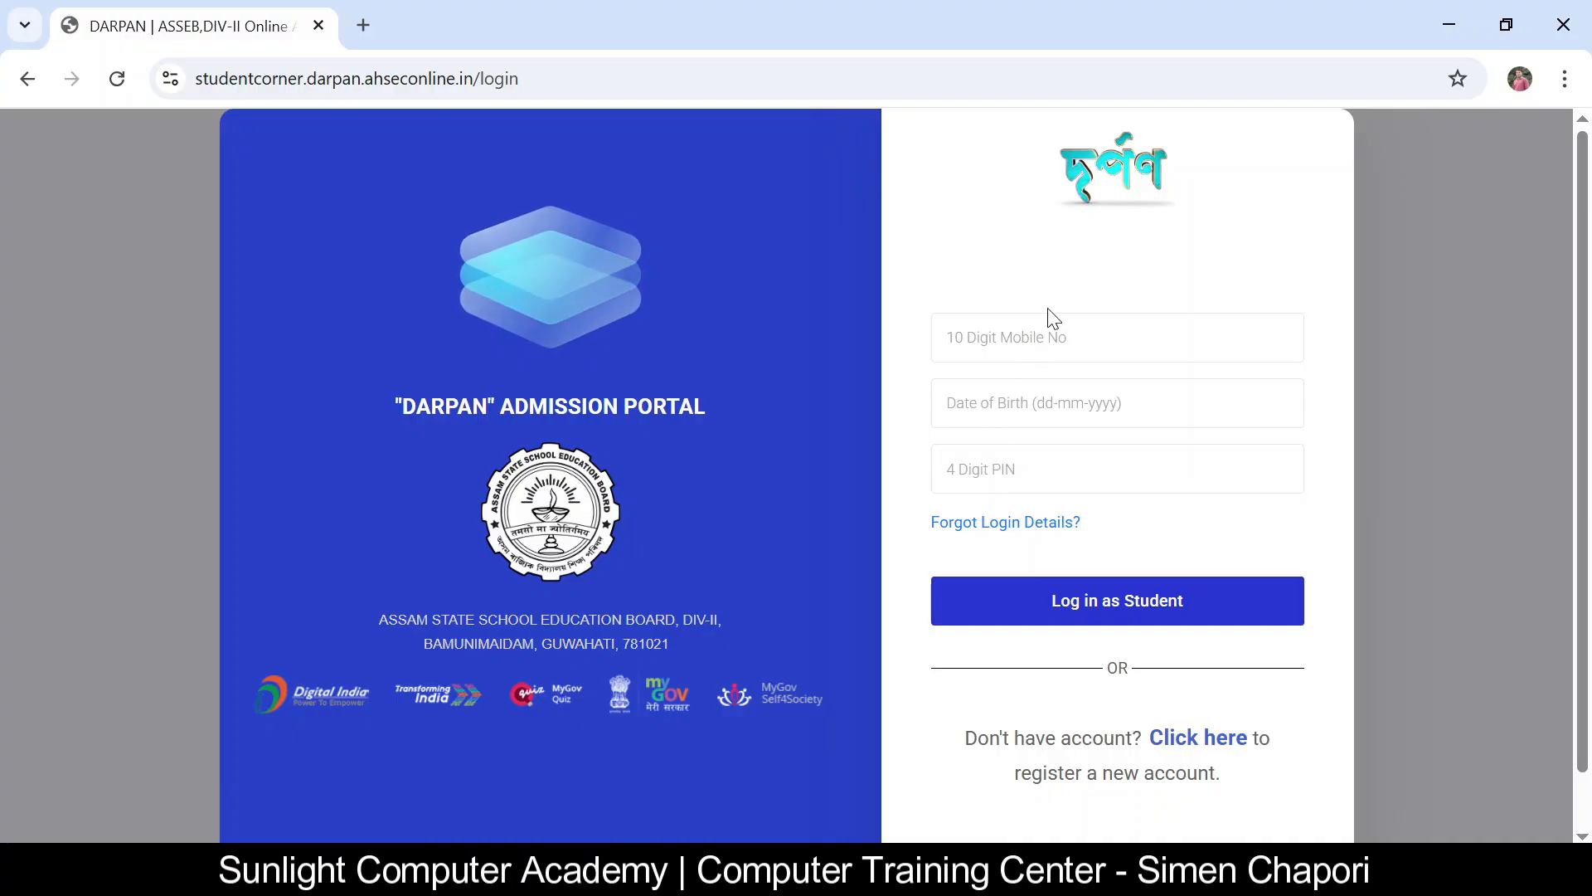
{"action": "left_click", "coordinate": [1037, 343]}
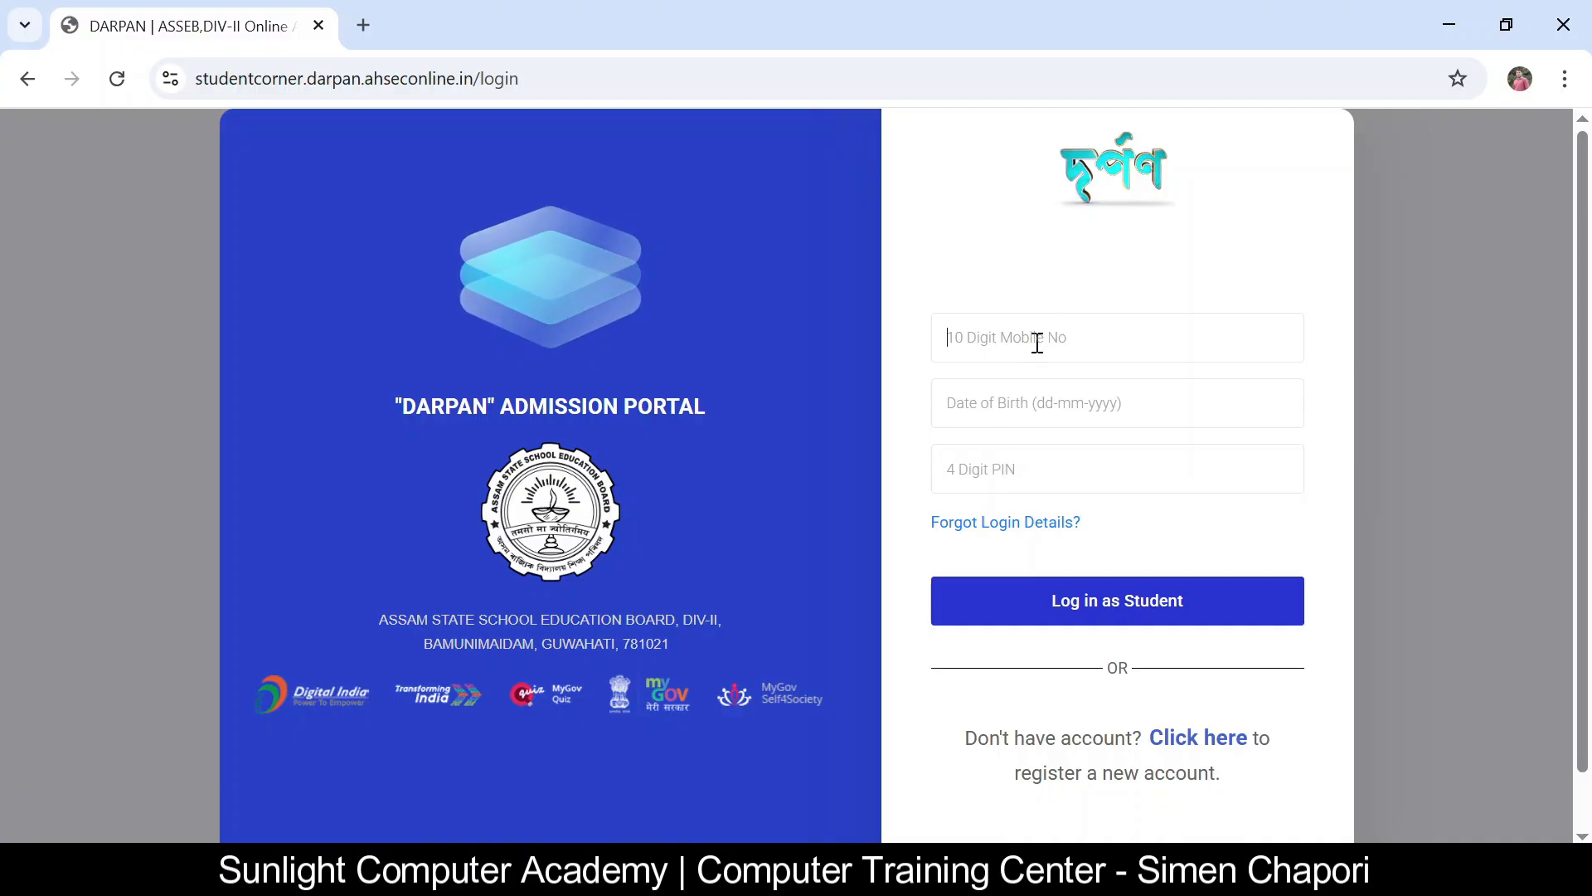
{"action": "left_click", "coordinate": [1191, 743]}
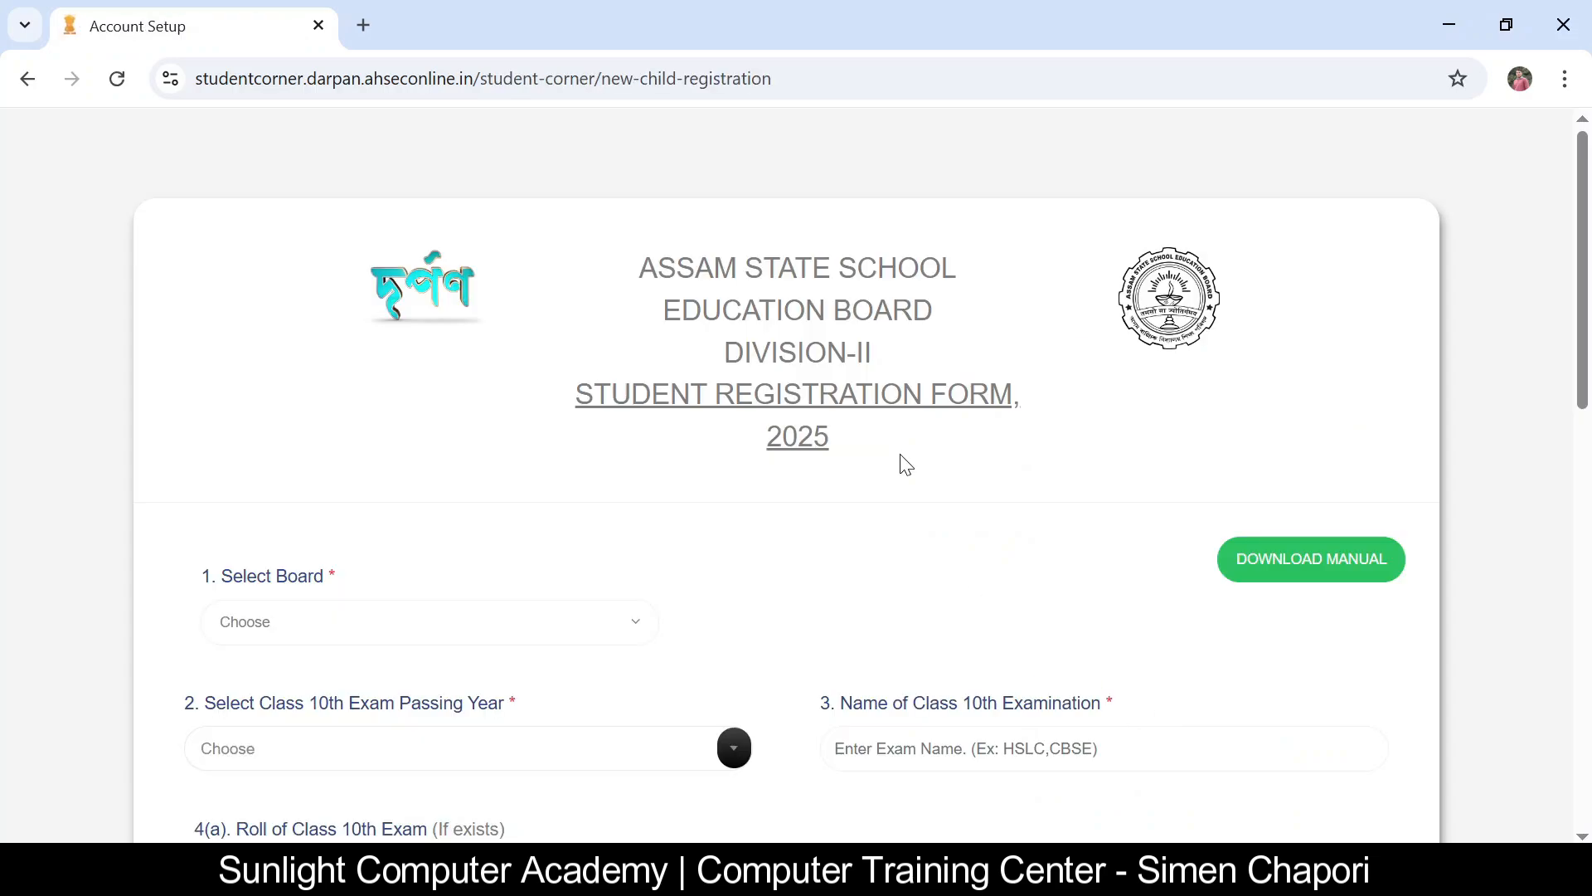
- Set board ASSEB DIV-I (erstwhile SEBA), passing year 2025 and Class 10 exam name HSLC
{"action": "scroll", "coordinate": [902, 464], "scroll_direction": "down", "scroll_amount": 2}
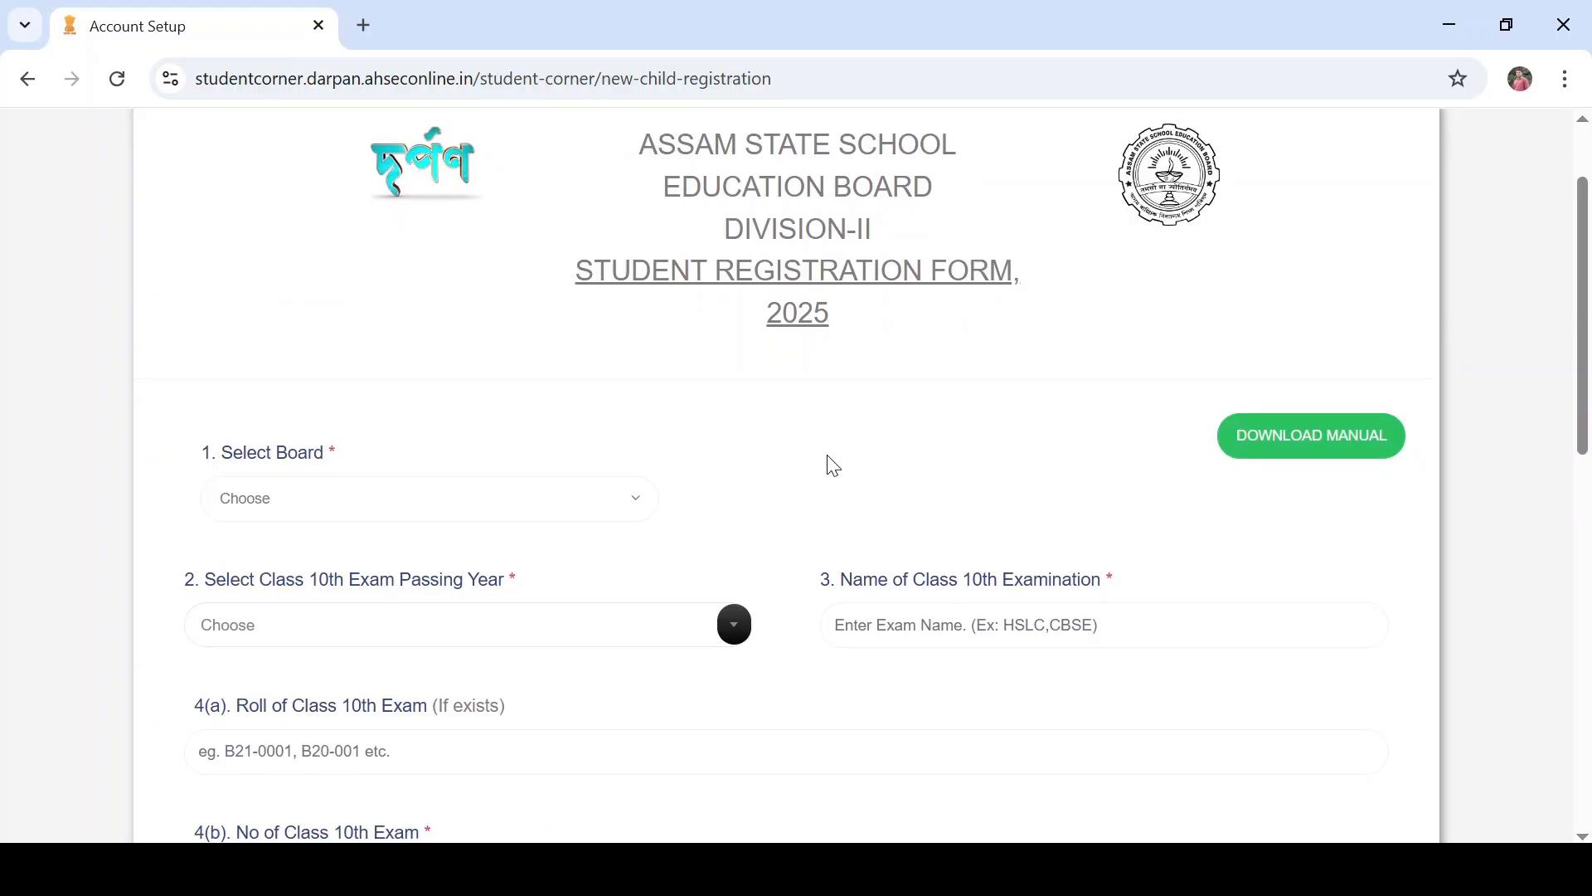
{"action": "scroll", "coordinate": [320, 500], "scroll_direction": "down", "scroll_amount": 2}
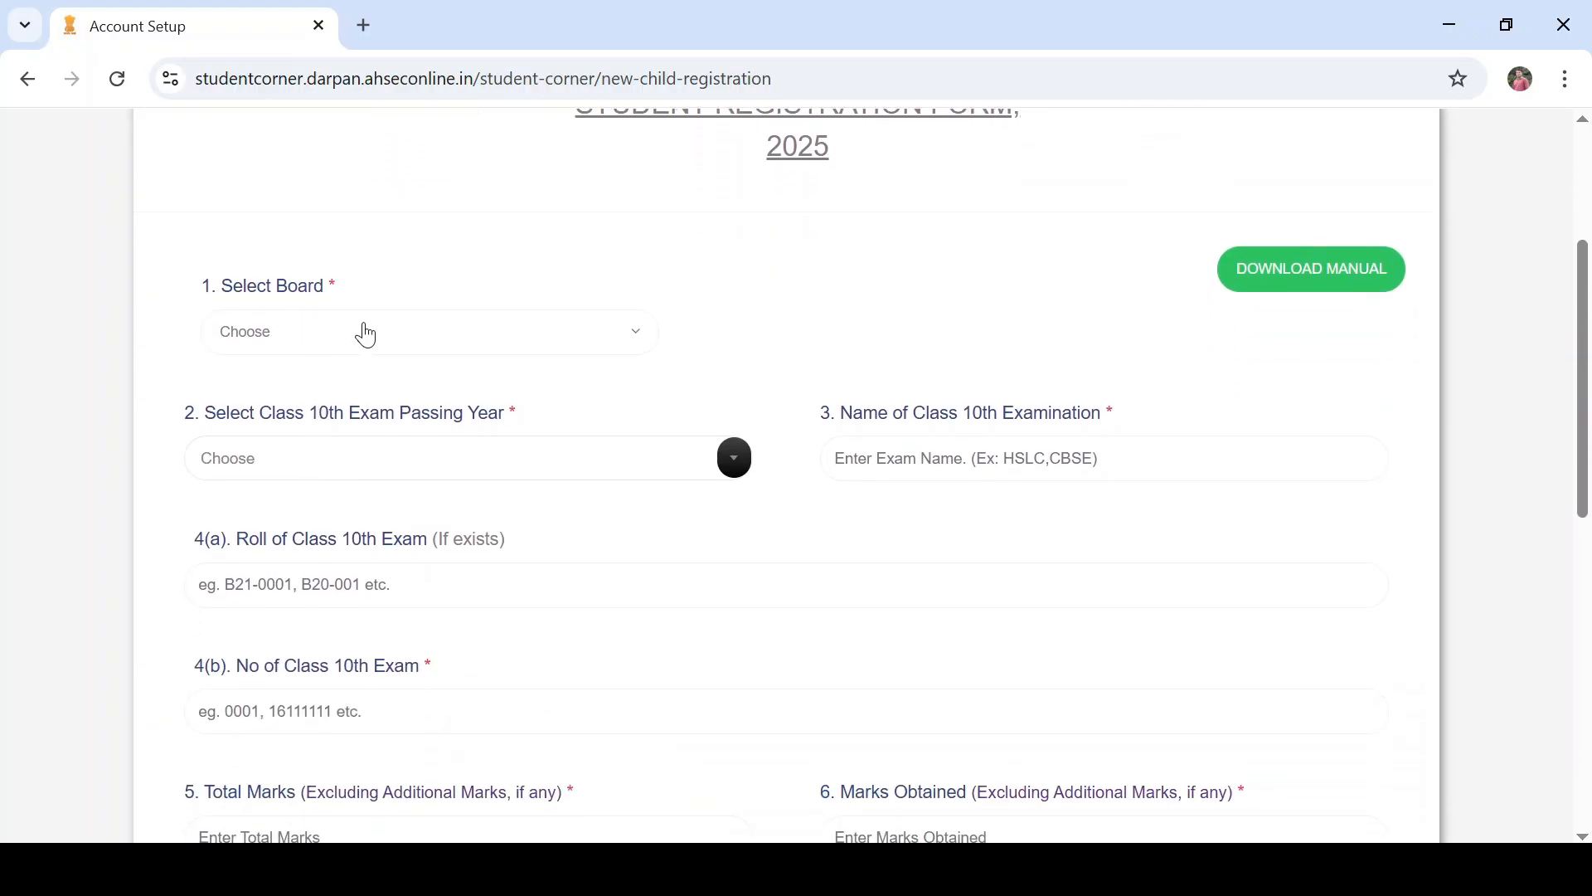
{"action": "left_click", "coordinate": [363, 335]}
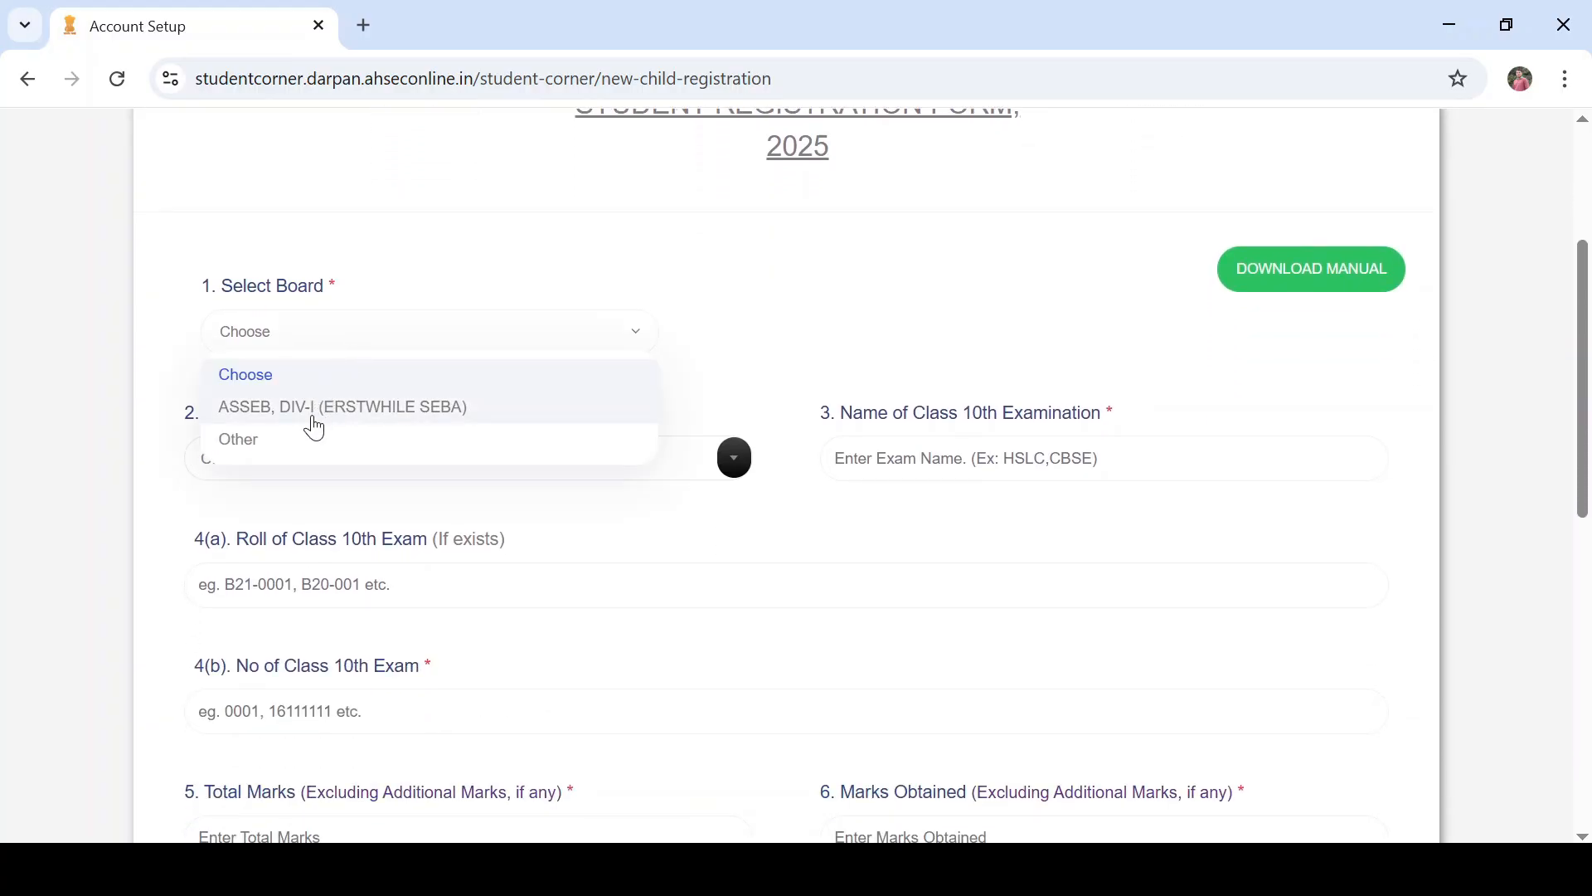
{"action": "left_click", "coordinate": [353, 407]}
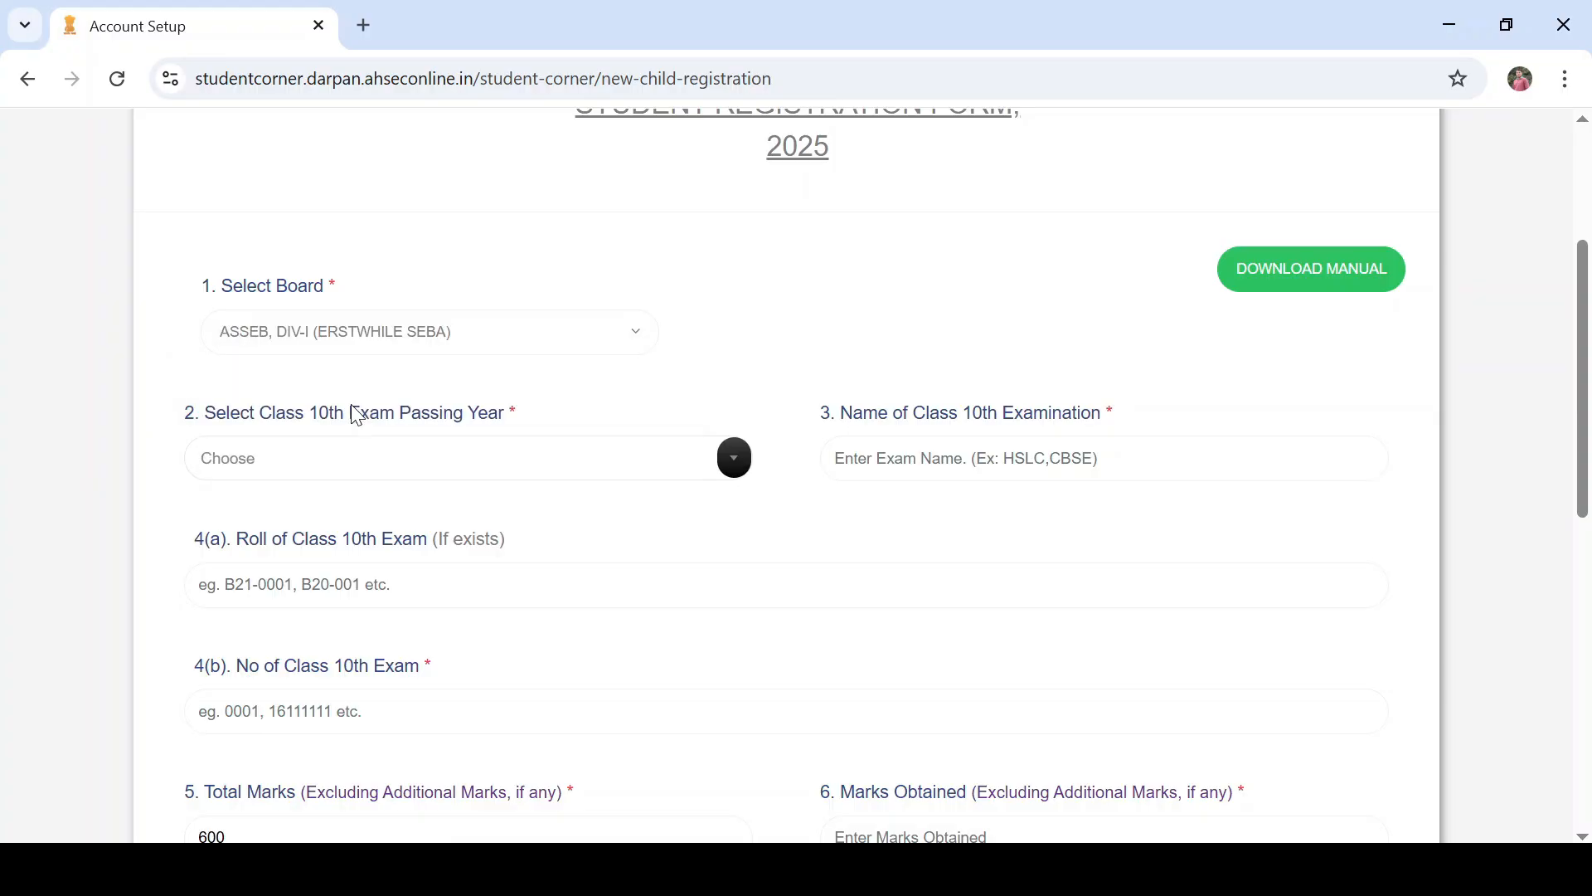
{"action": "left_click", "coordinate": [447, 455]}
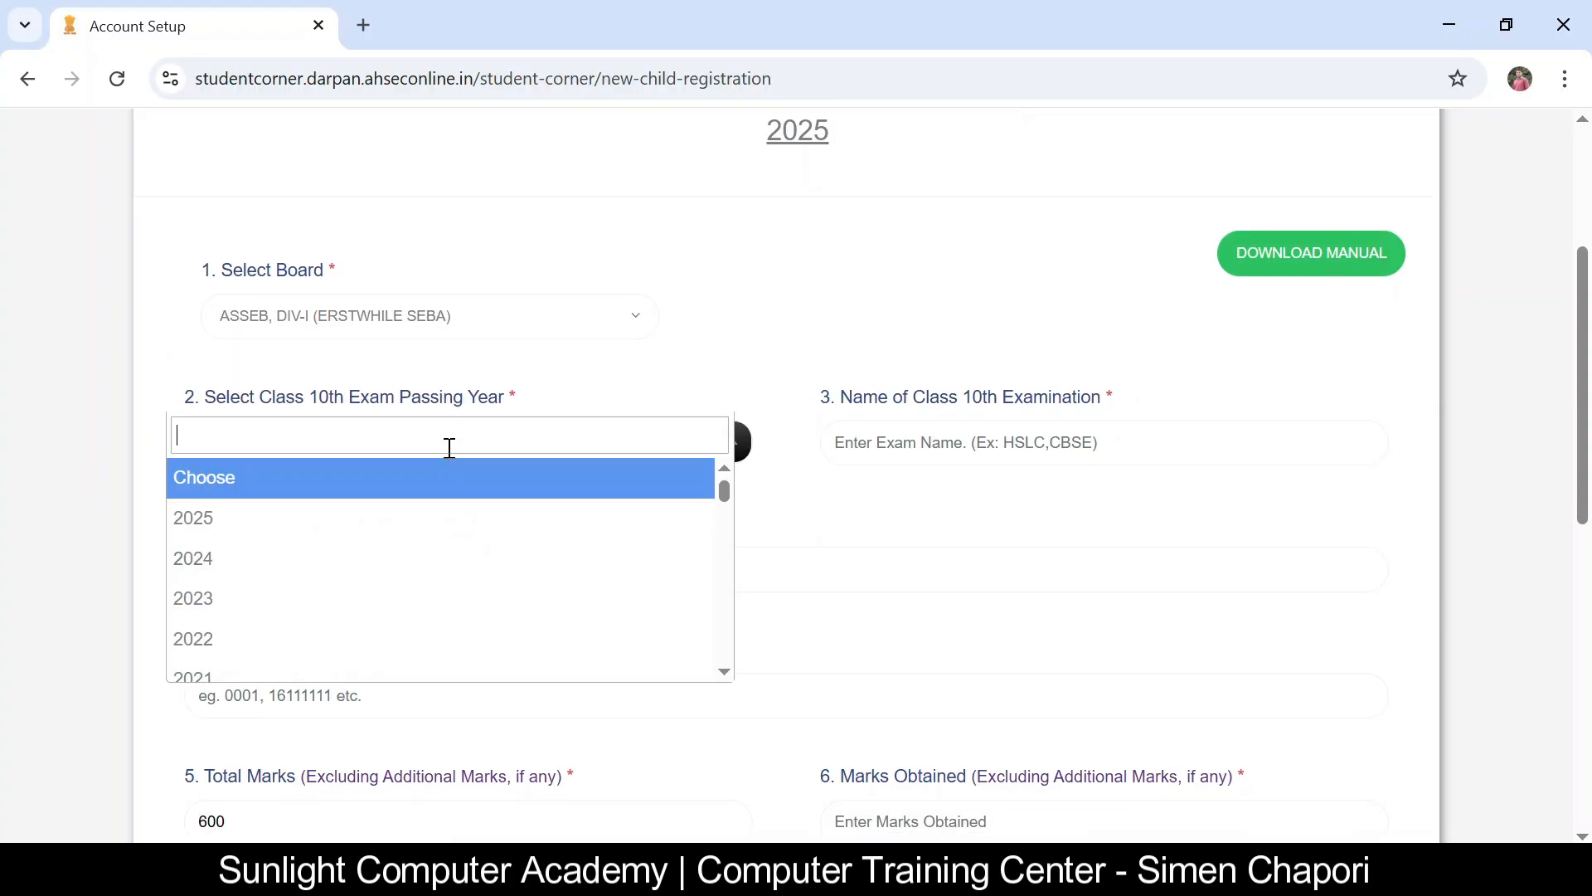
{"action": "left_click", "coordinate": [247, 528]}
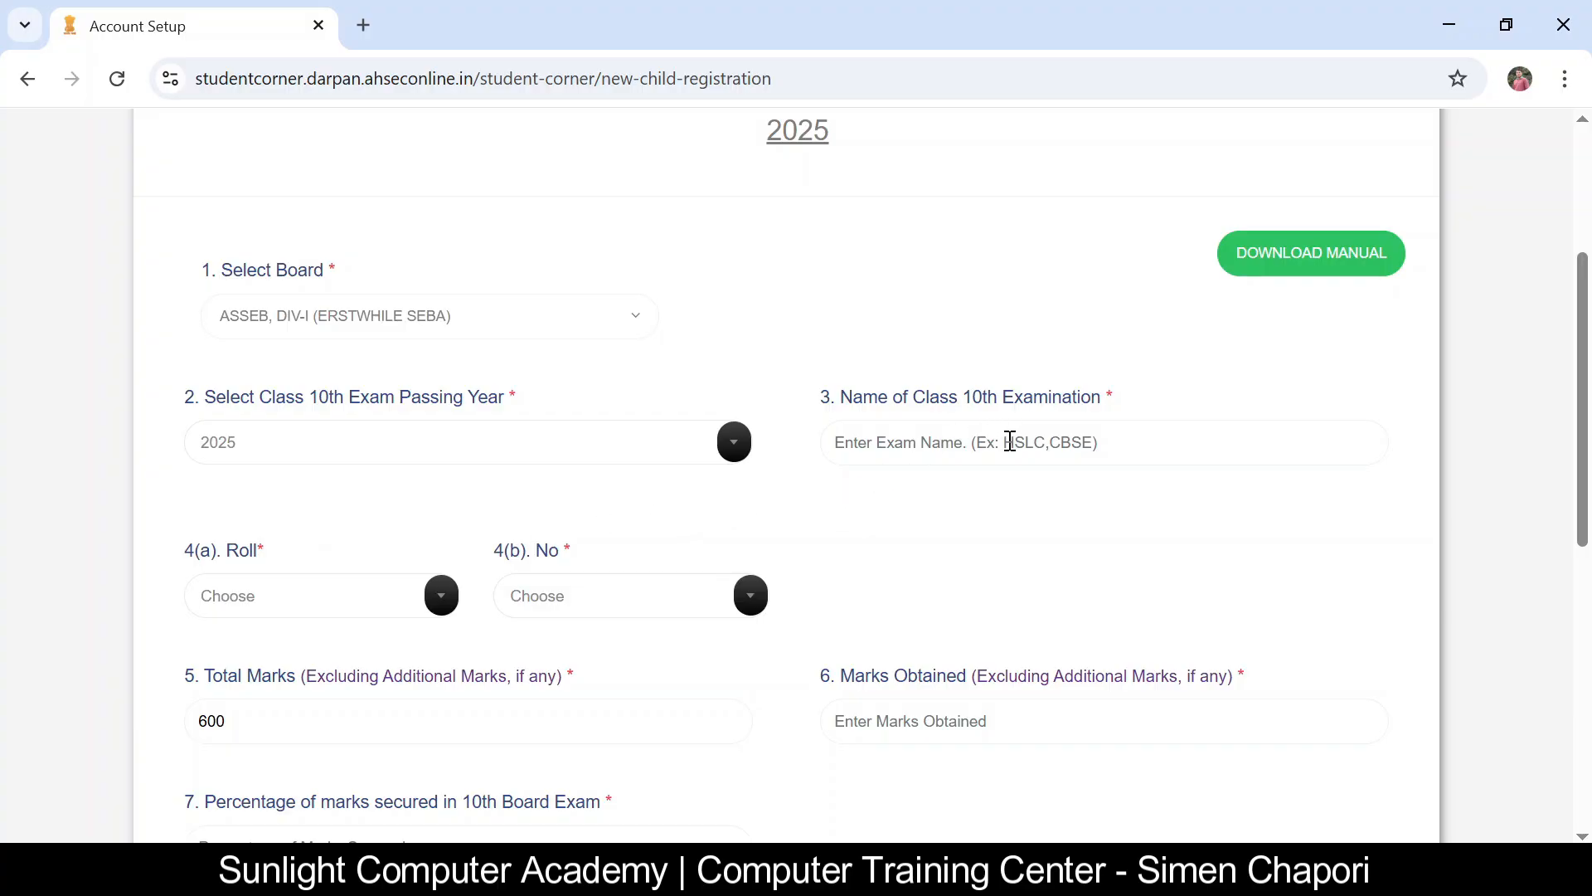
{"action": "left_click", "coordinate": [978, 451]}
{"action": "type", "text": "HSL"}
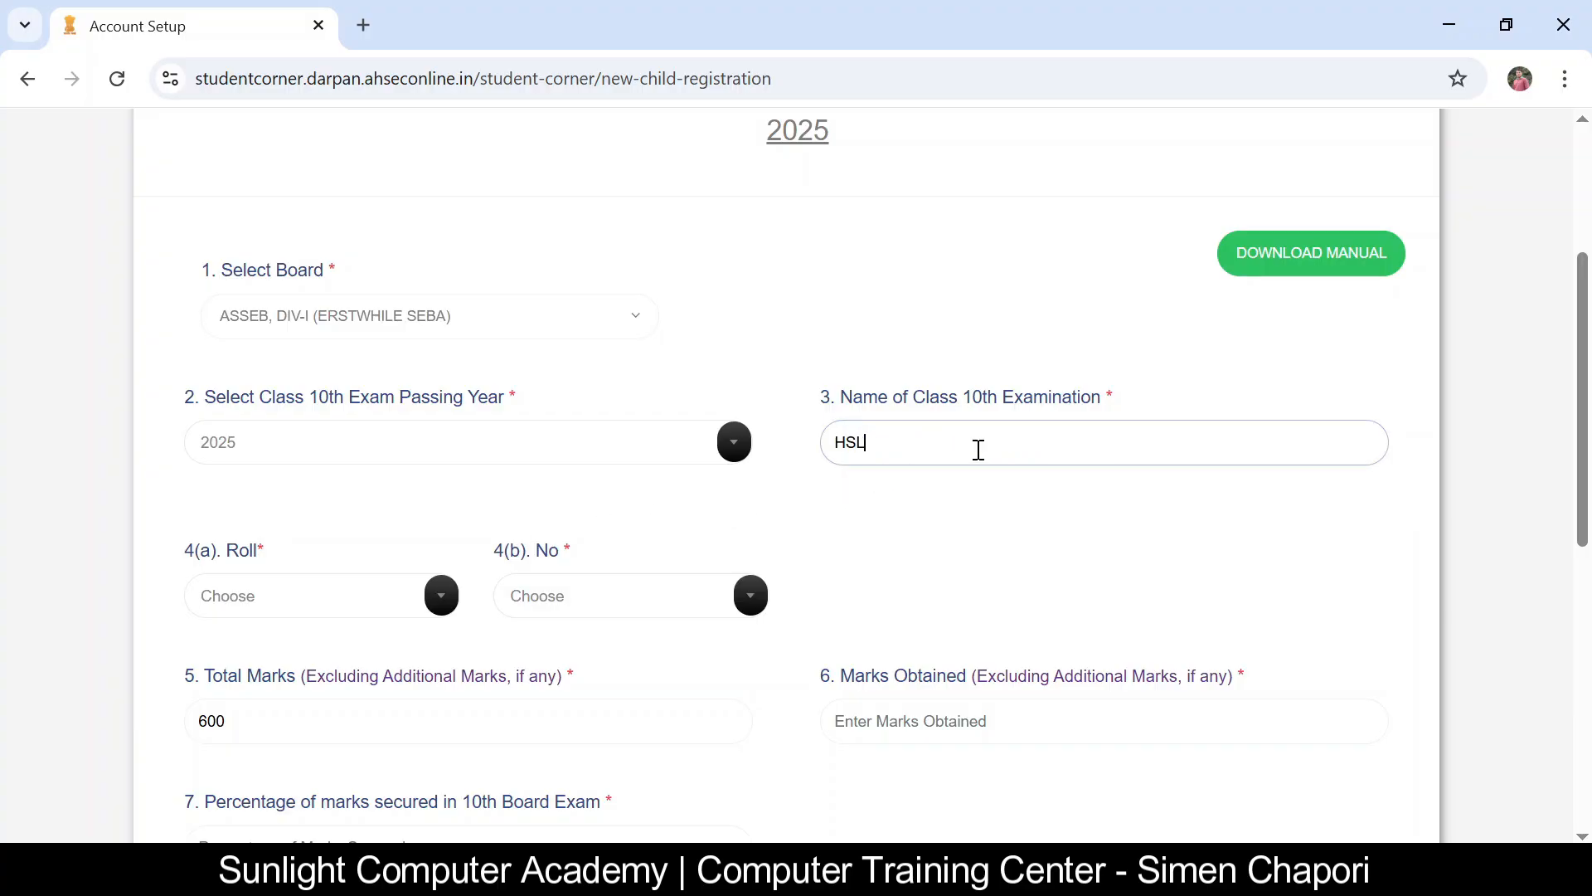
{"action": "type", "text": "C"}
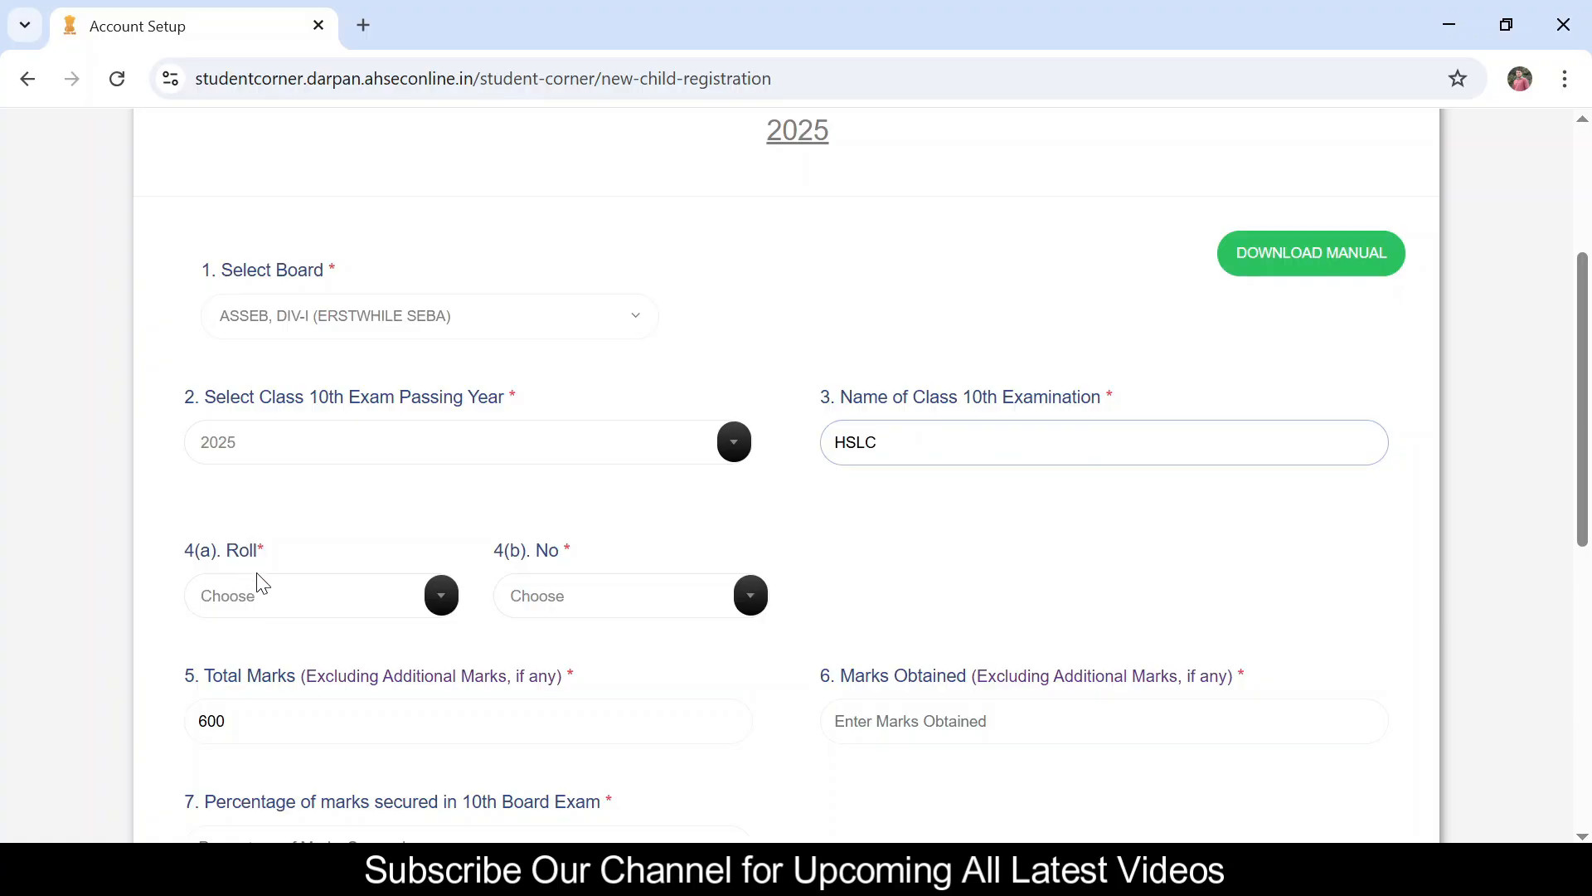
- Search for and select the student's Class 10 roll code and exam number
{"action": "left_click", "coordinate": [317, 621]}
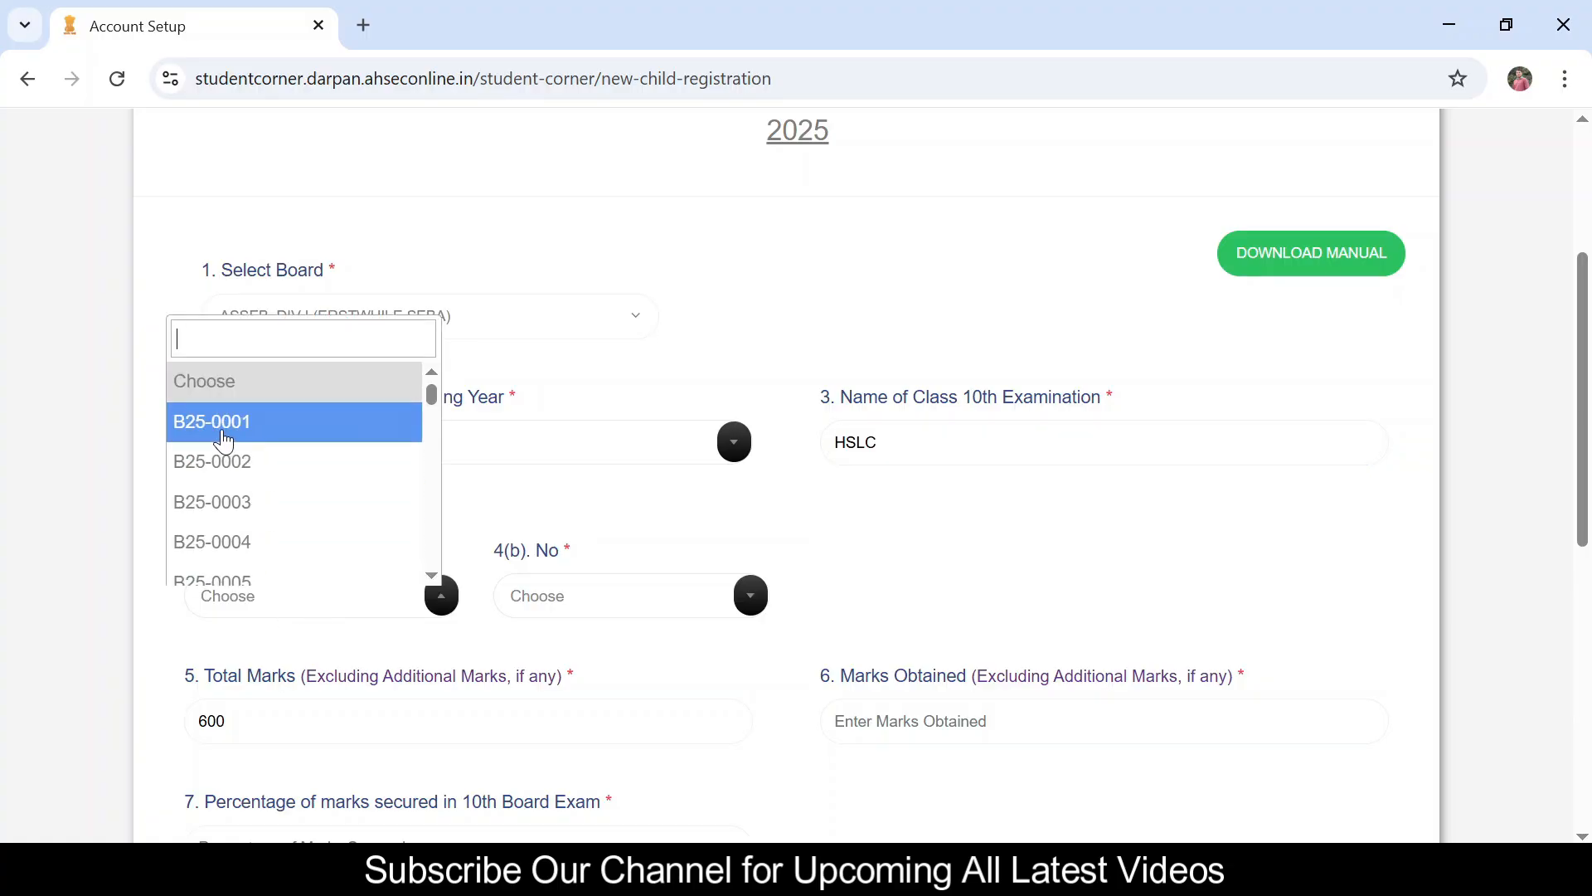
{"action": "scroll", "coordinate": [224, 443], "scroll_direction": "down", "scroll_amount": 2}
{"action": "scroll", "coordinate": [224, 442], "scroll_direction": "down", "scroll_amount": 7}
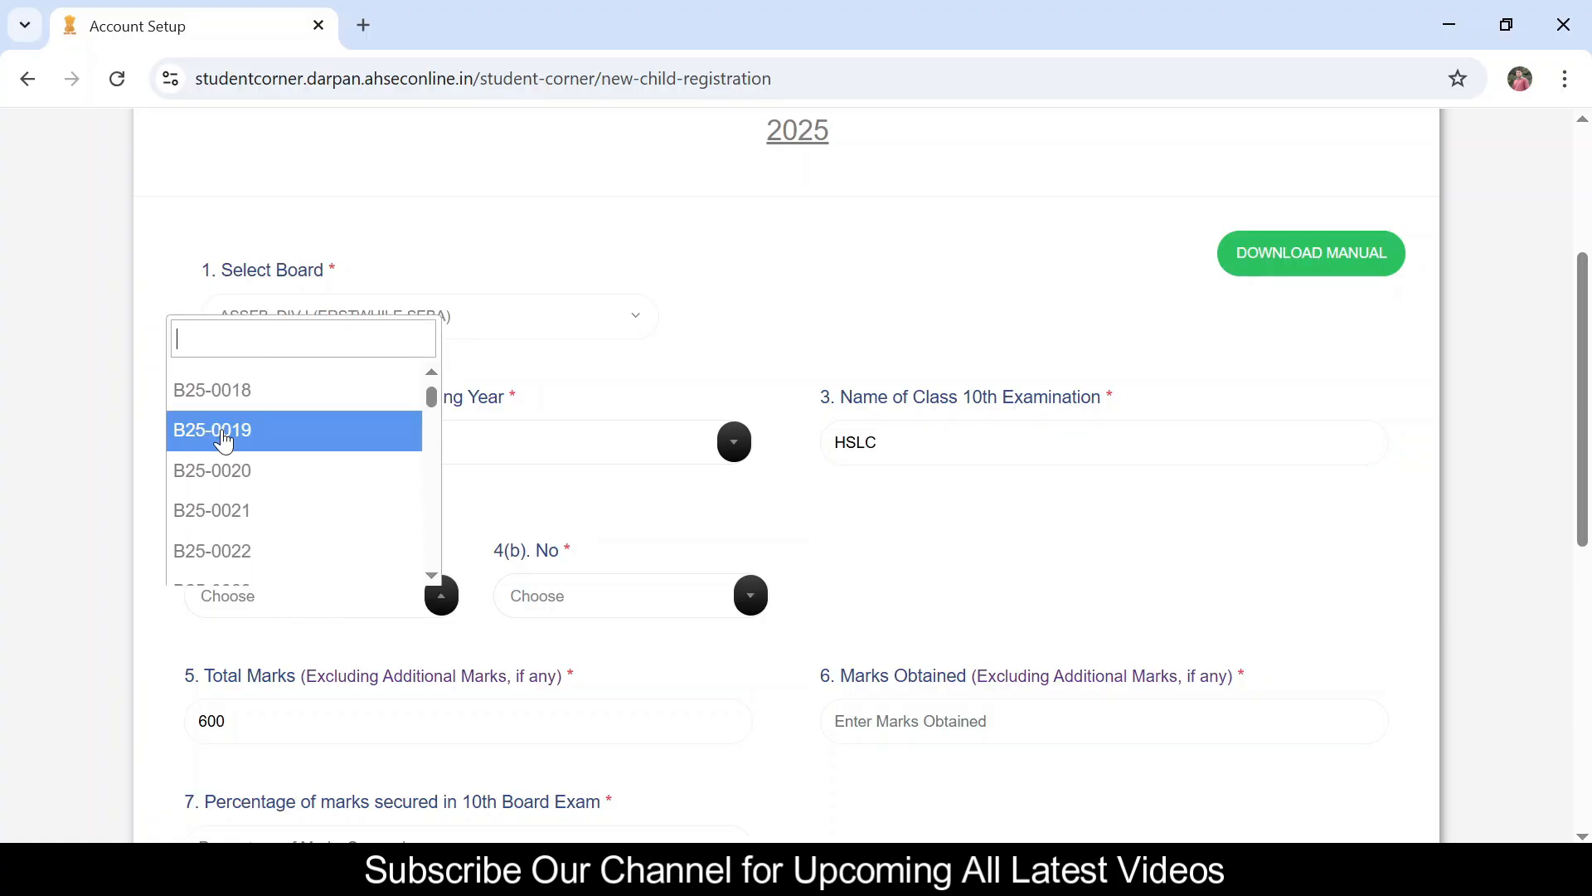
{"action": "scroll", "coordinate": [224, 442], "scroll_direction": "up", "scroll_amount": 7}
{"action": "scroll", "coordinate": [224, 442], "scroll_direction": "down", "scroll_amount": 6}
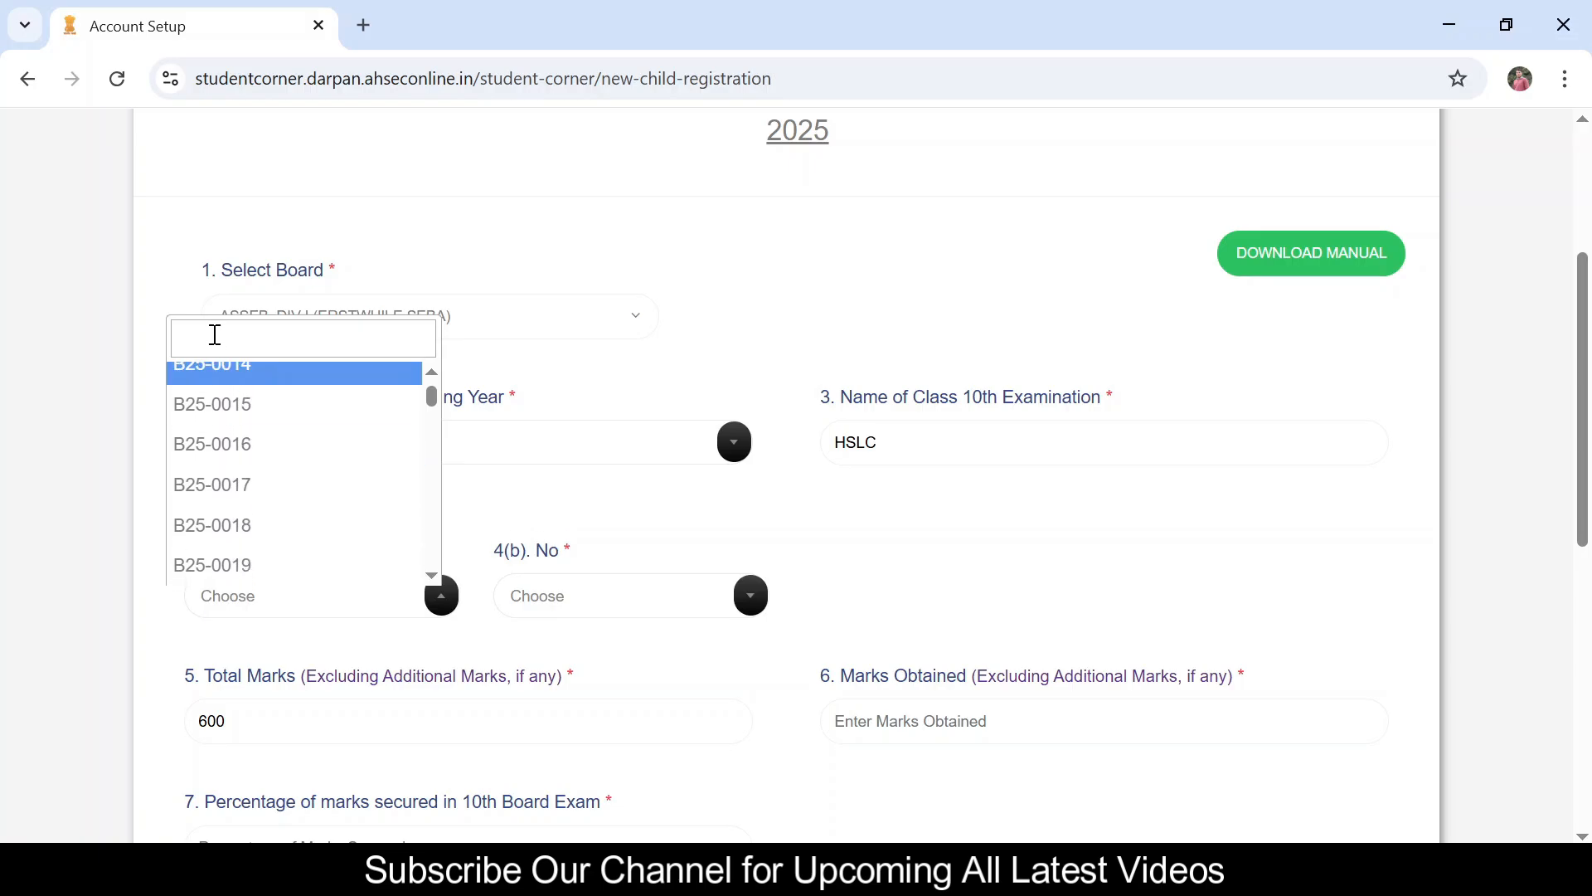
{"action": "scroll", "coordinate": [249, 487], "scroll_direction": "down", "scroll_amount": 16}
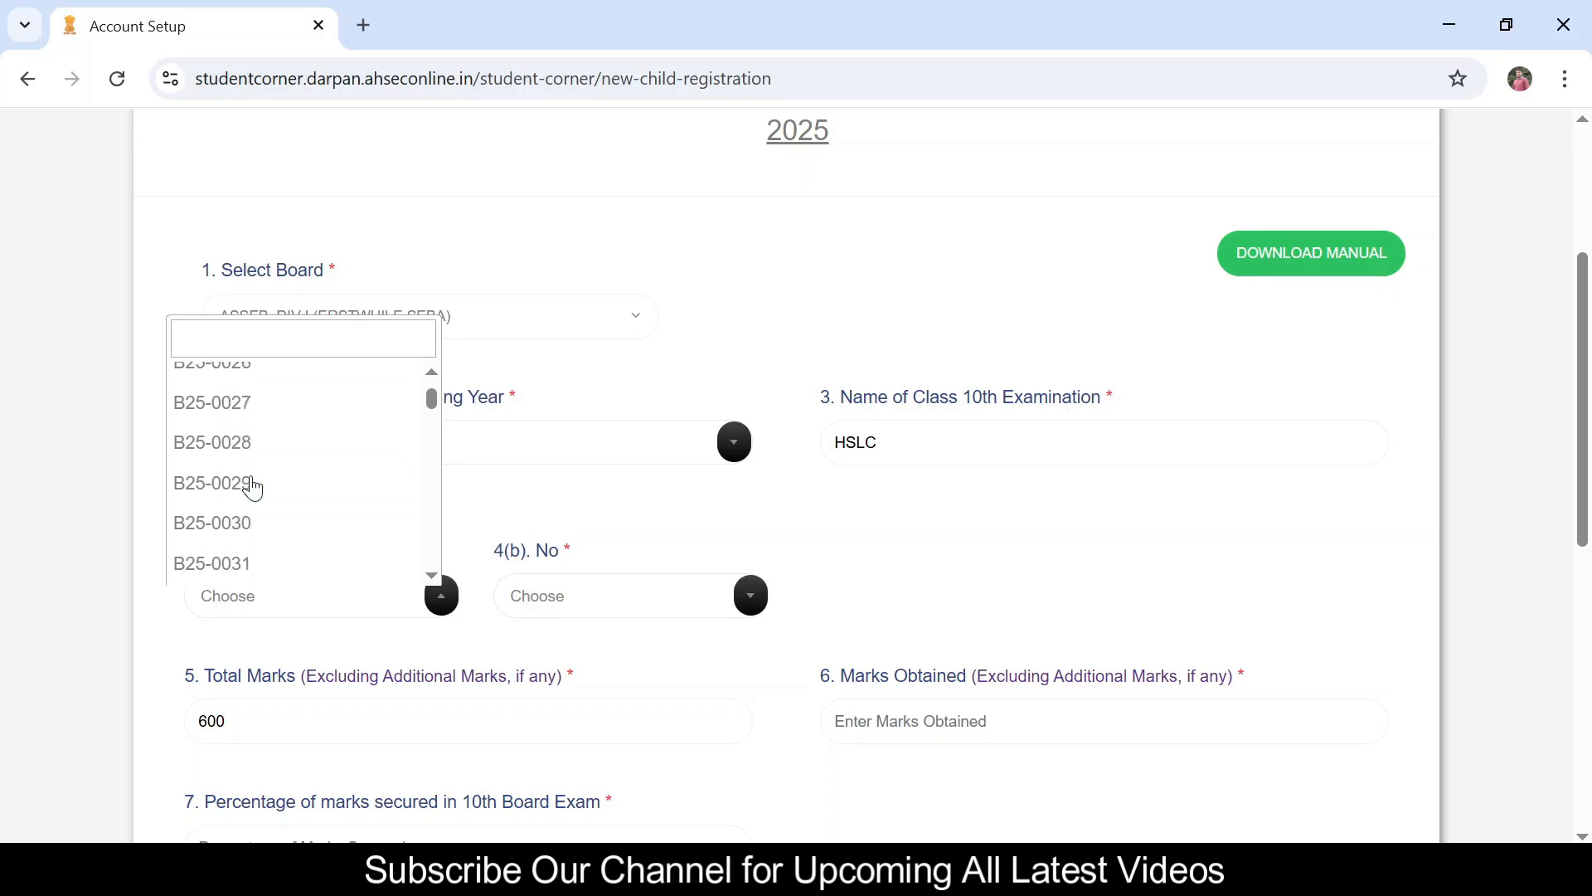
{"action": "scroll", "coordinate": [249, 487], "scroll_direction": "up", "scroll_amount": 20}
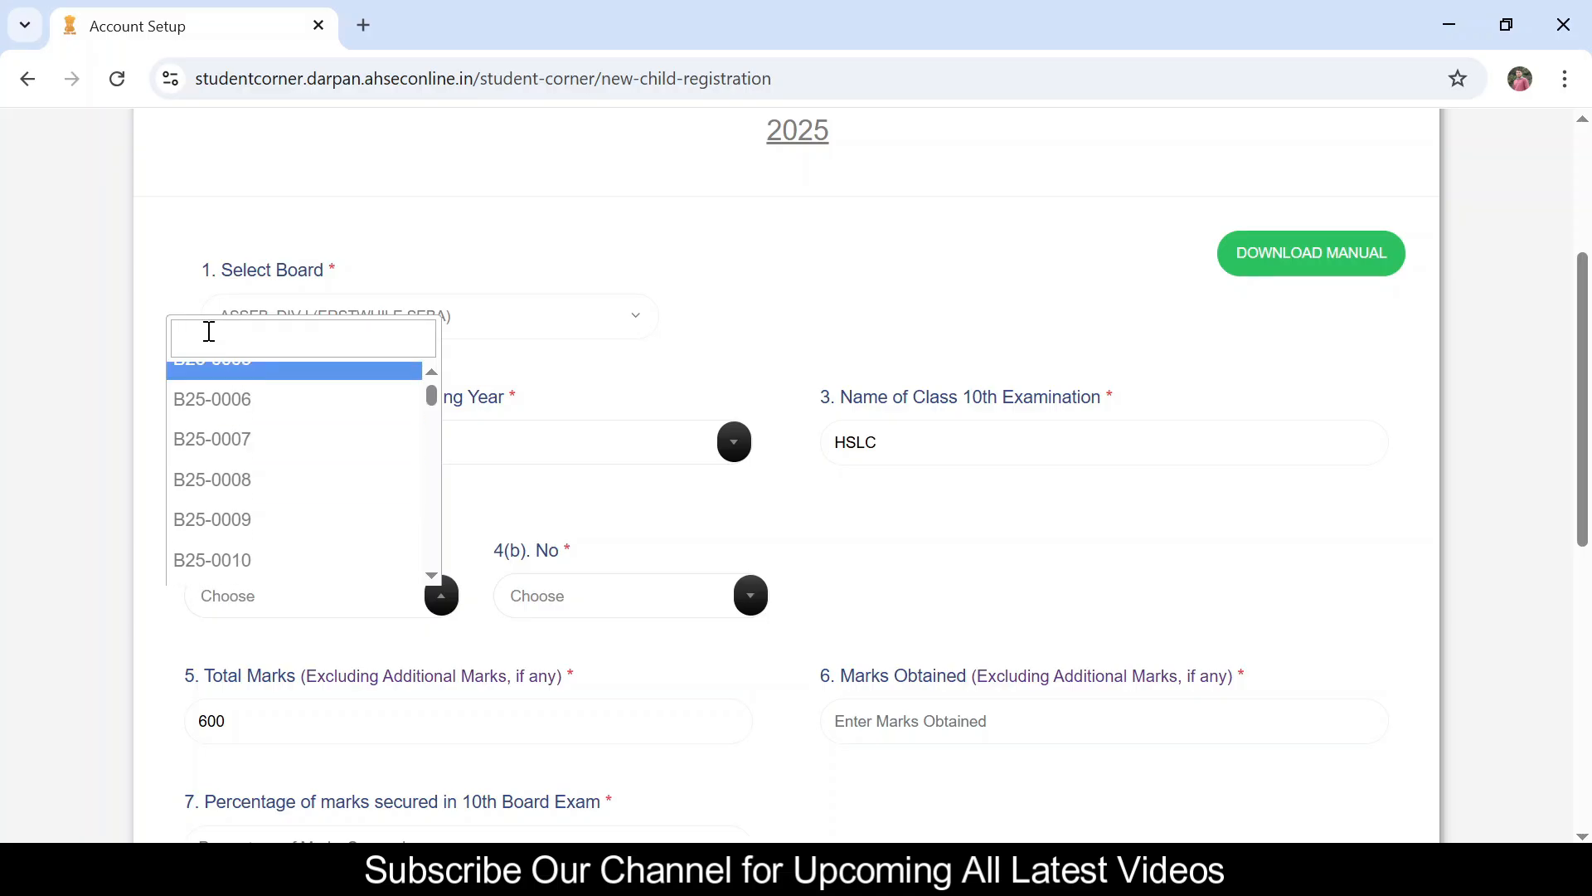
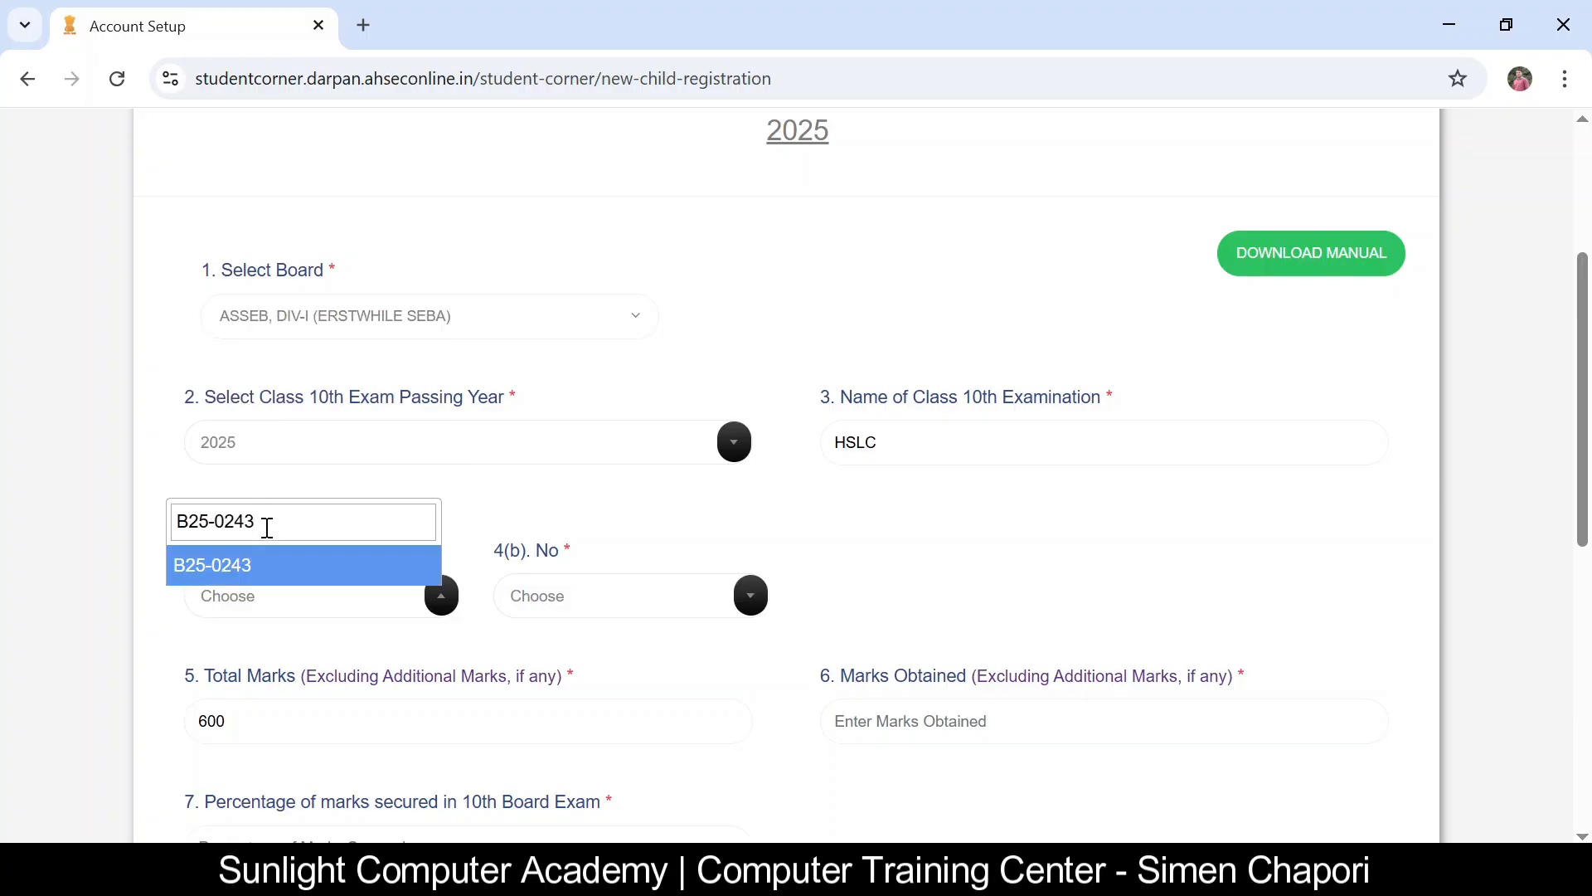
{"action": "left_click", "coordinate": [267, 567]}
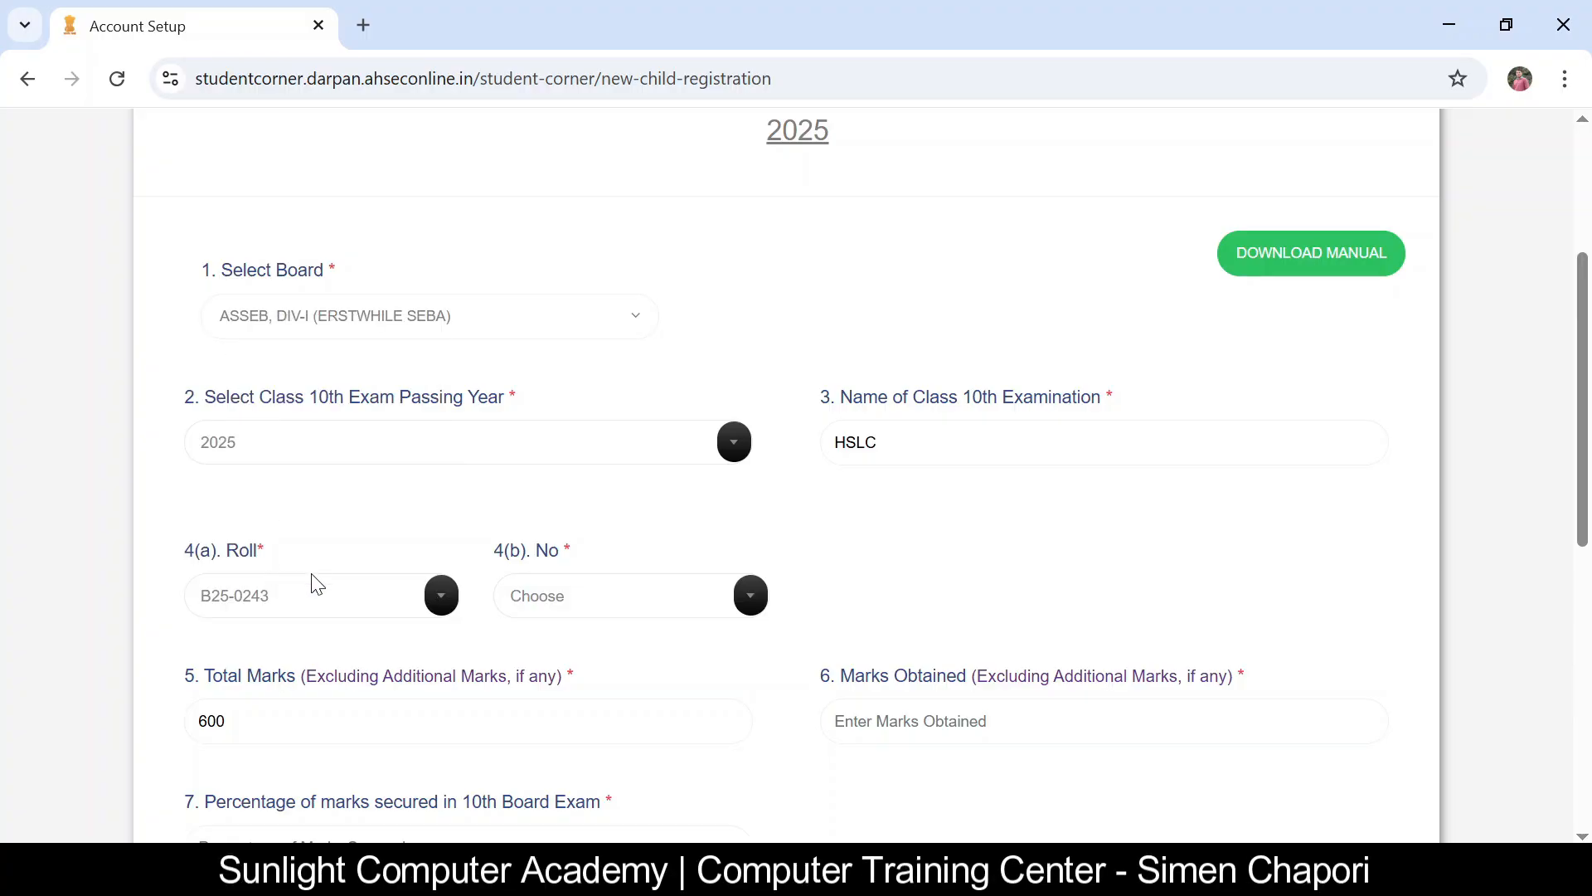
{"action": "left_click", "coordinate": [631, 608]}
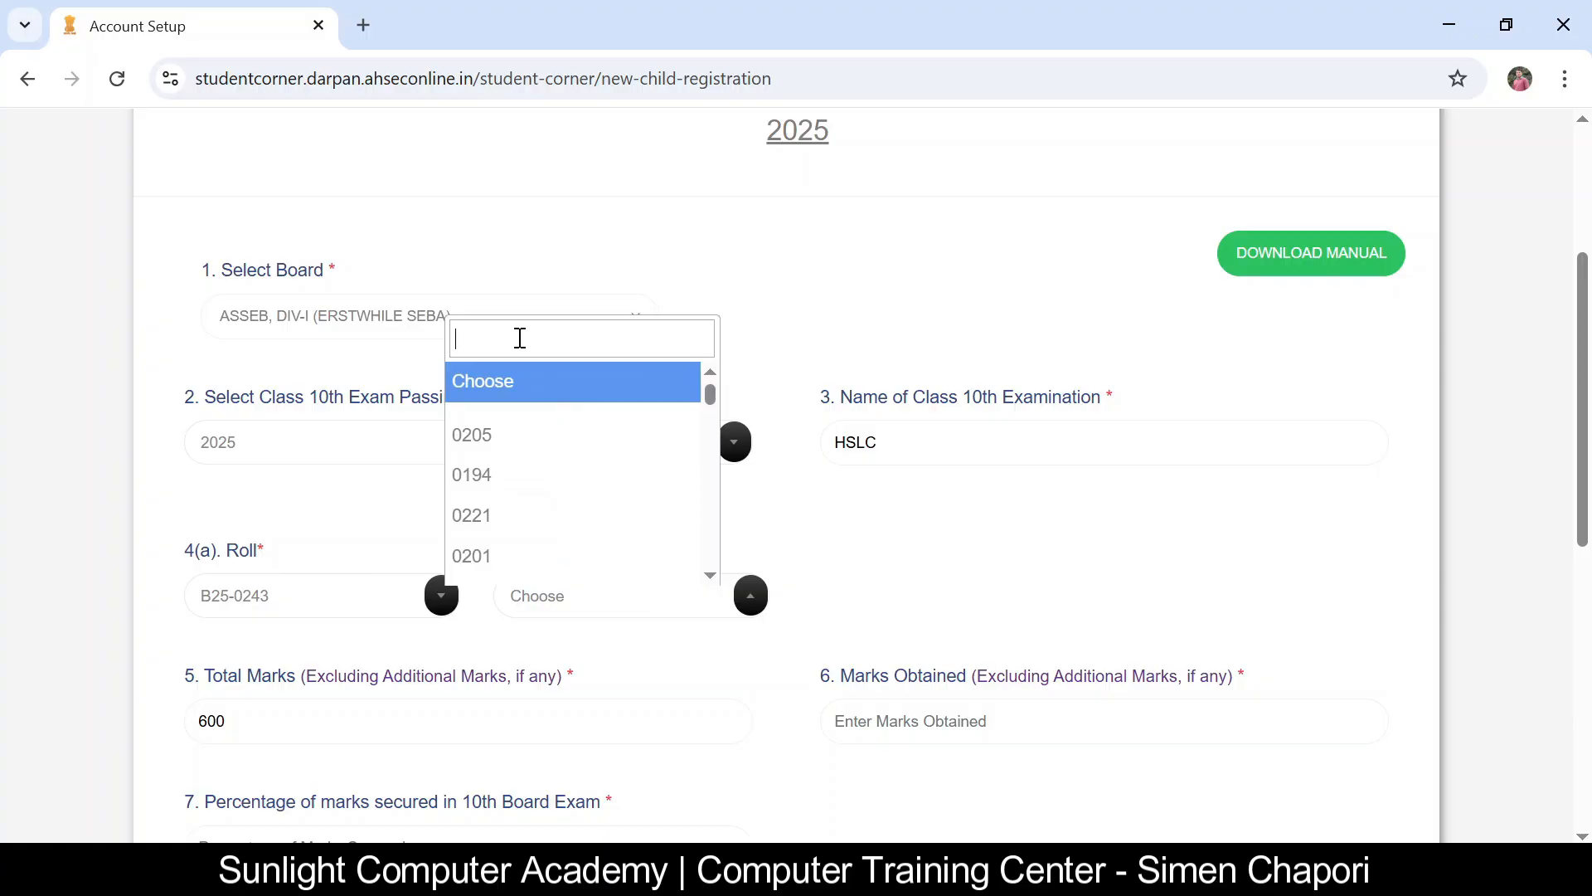
{"action": "left_click", "coordinate": [523, 563]}
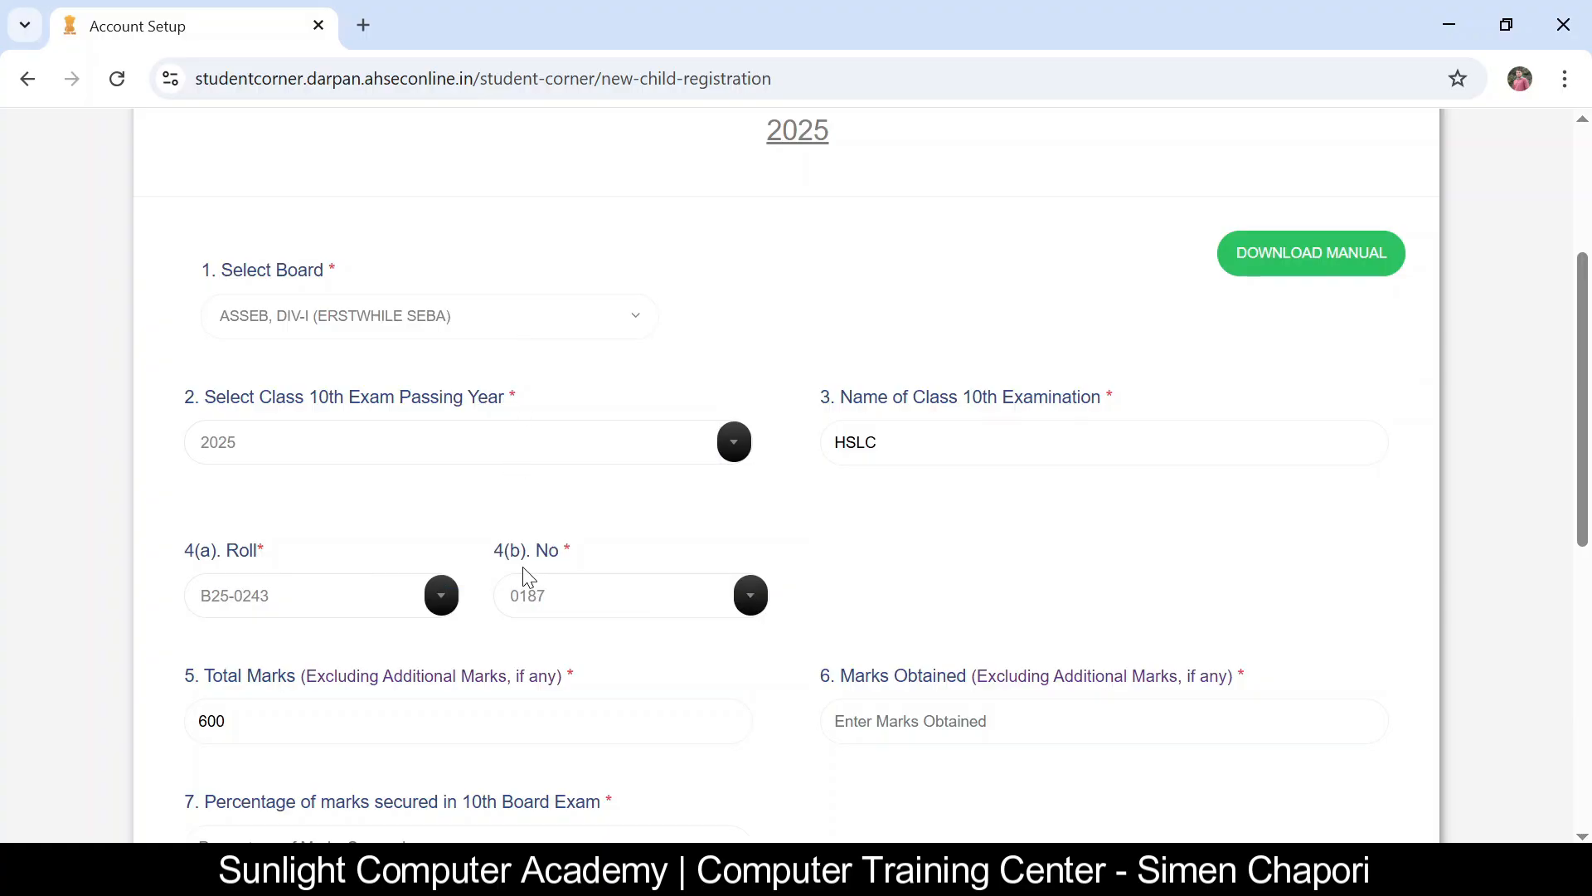
- Enter 527 as marks obtained and select the student's suggested full name
{"action": "scroll", "coordinate": [524, 574], "scroll_direction": "down", "scroll_amount": 5}
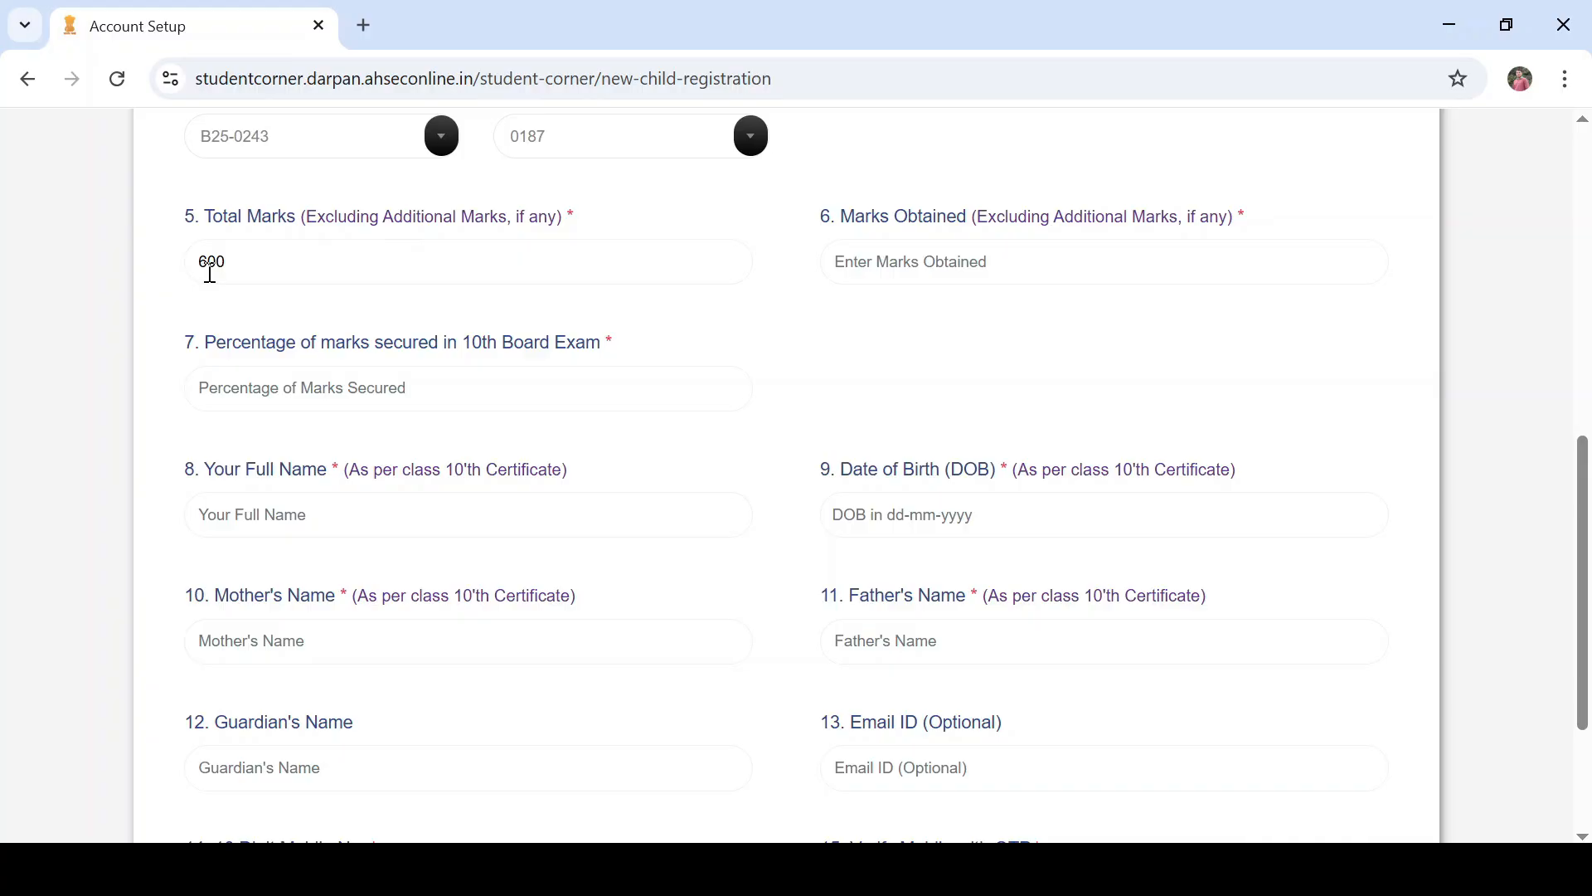
{"action": "left_click", "coordinate": [954, 272]}
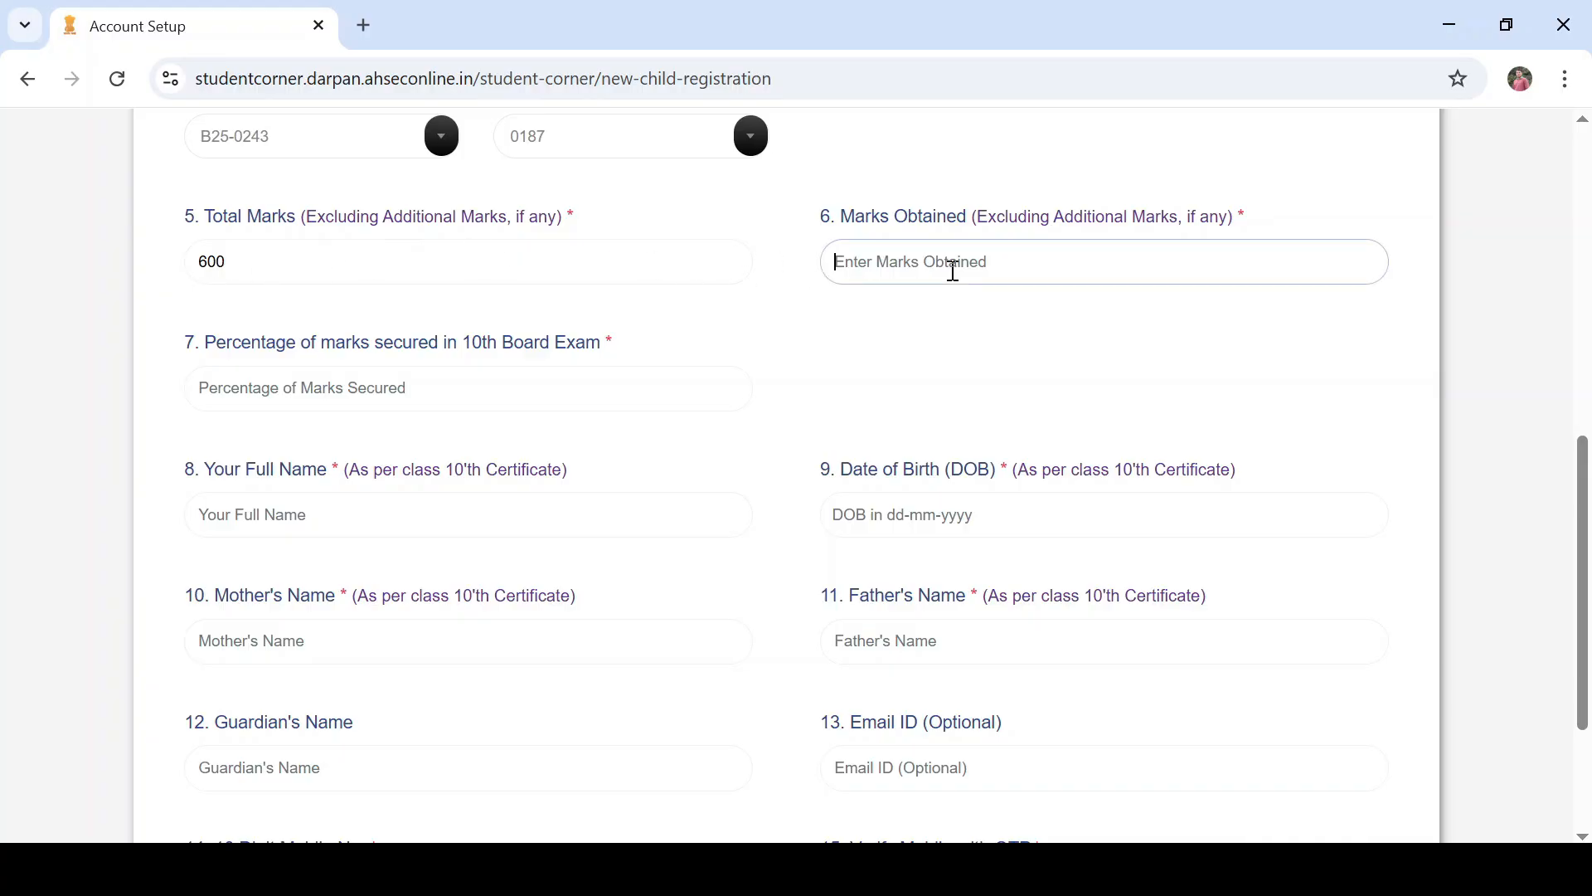
{"action": "type", "text": "527"}
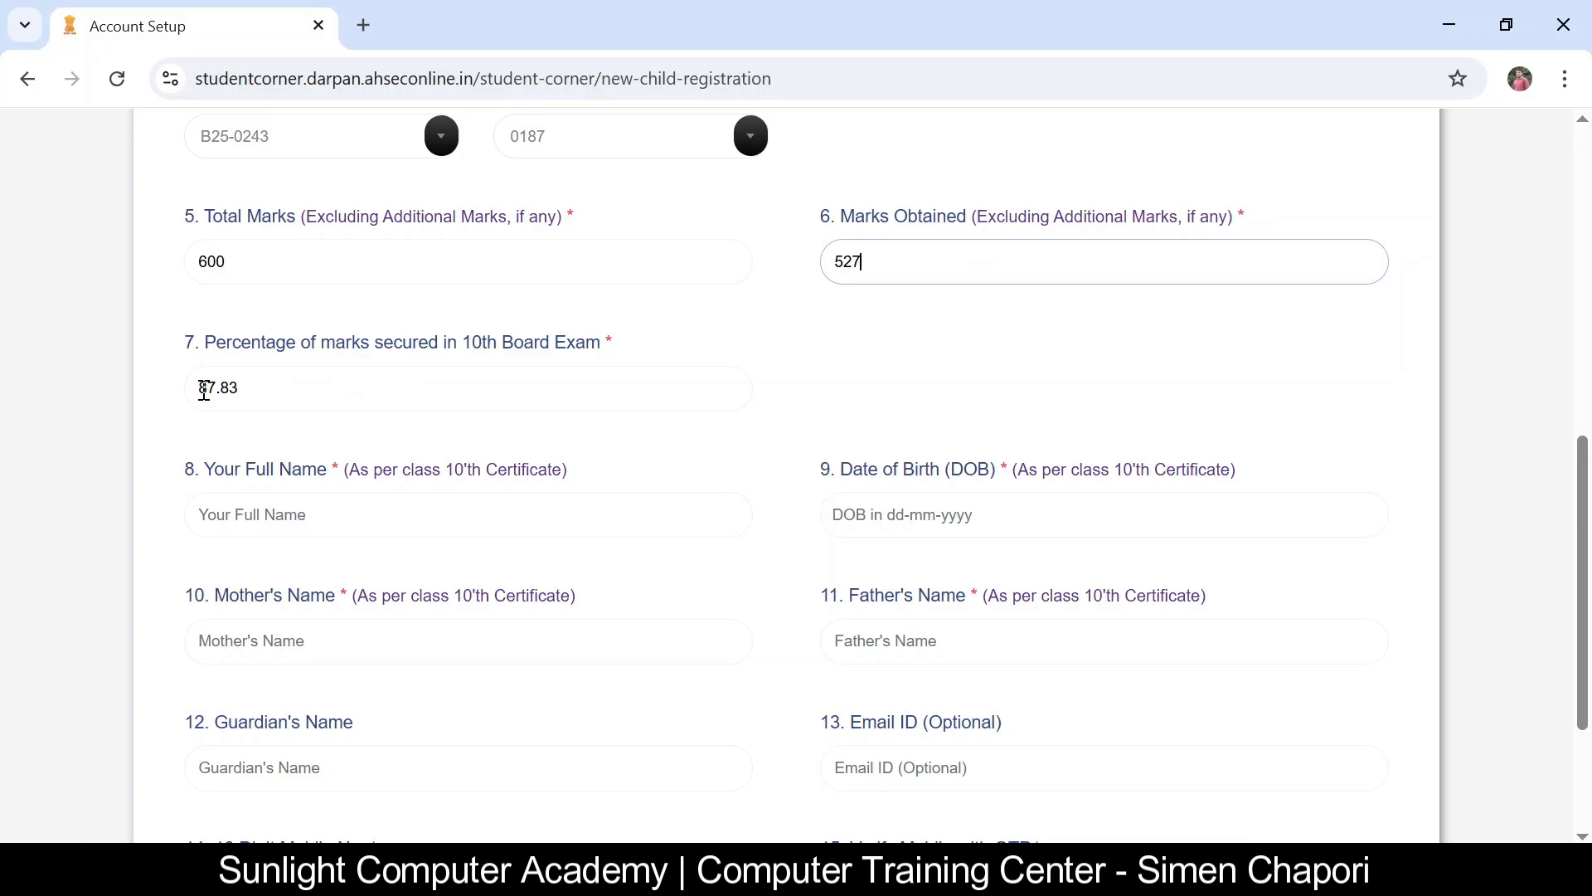
{"action": "left_click", "coordinate": [295, 514]}
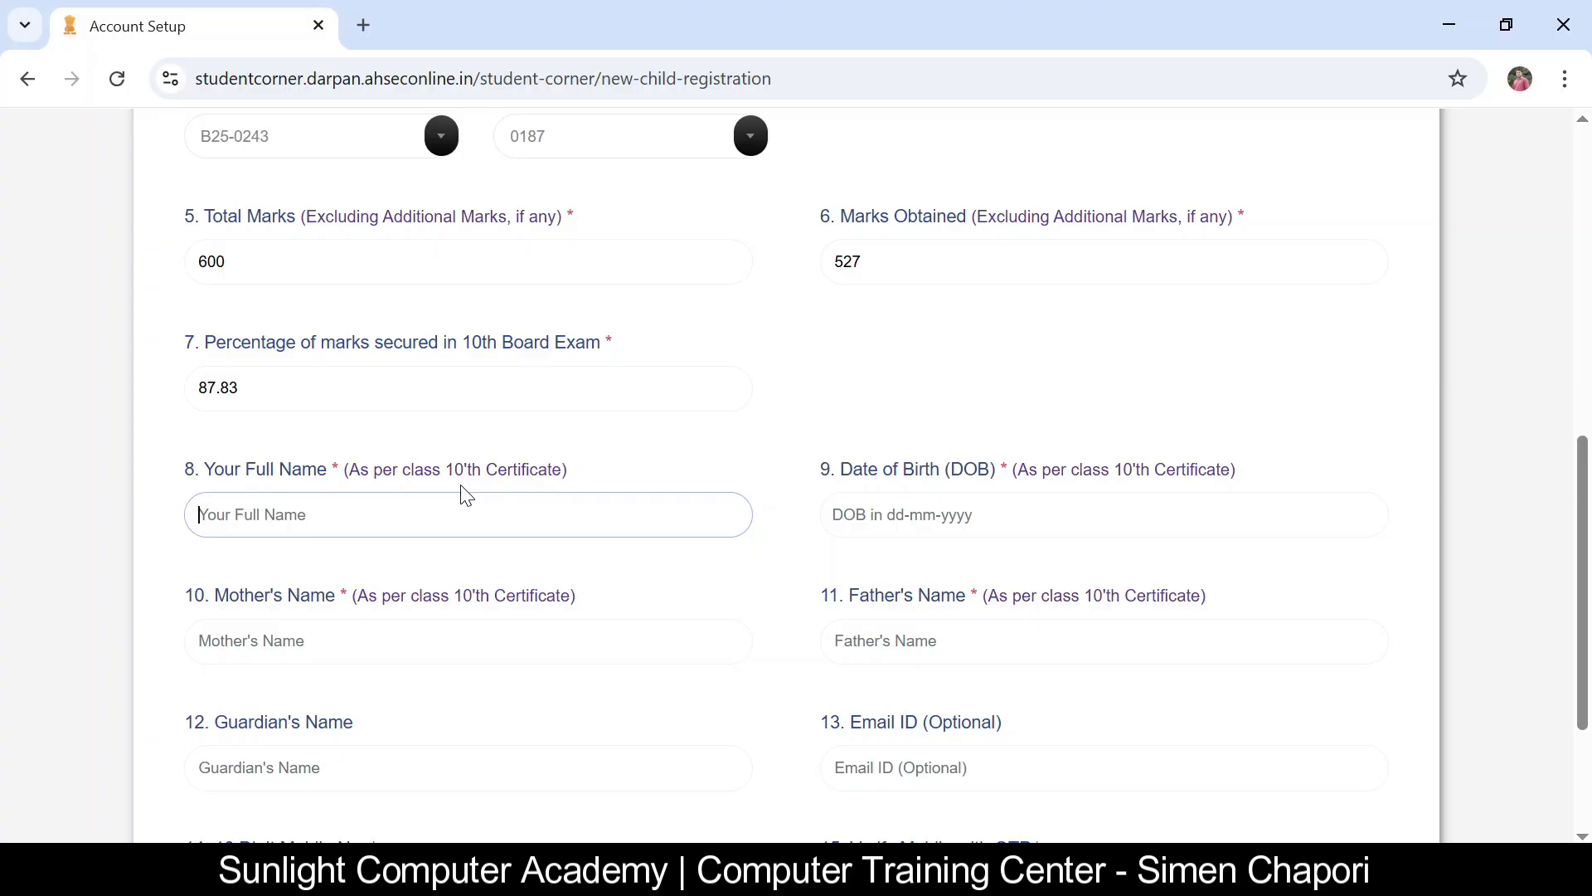
{"action": "type", "text": "NAIN"}
{"action": "left_click", "coordinate": [344, 562]}
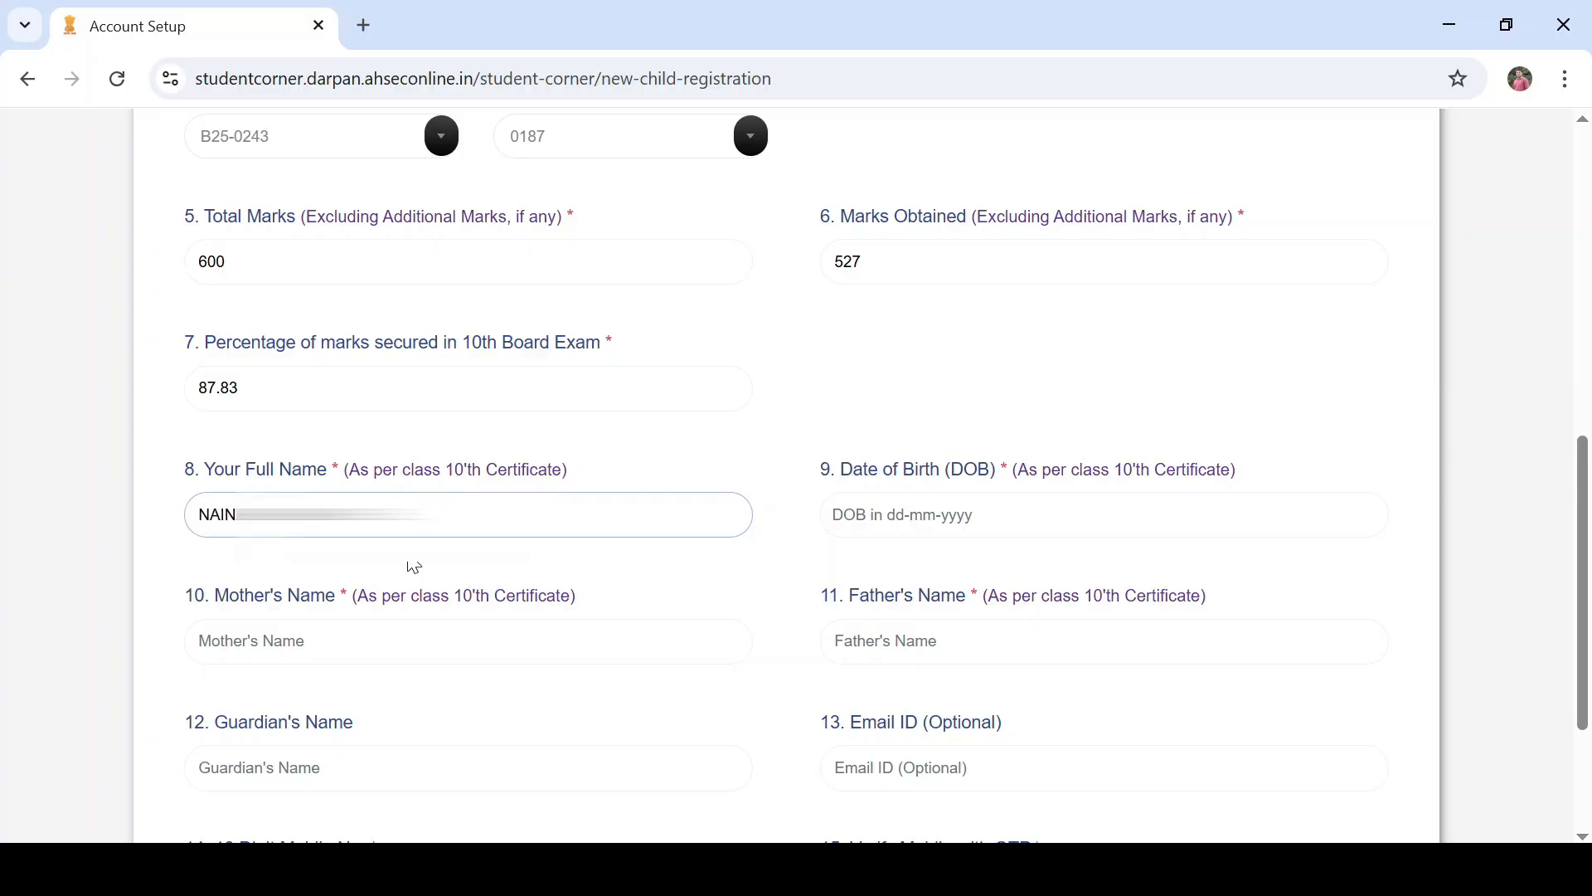
- Pick the 29th as the student's date of birth from the calendar
{"action": "left_click", "coordinate": [882, 514]}
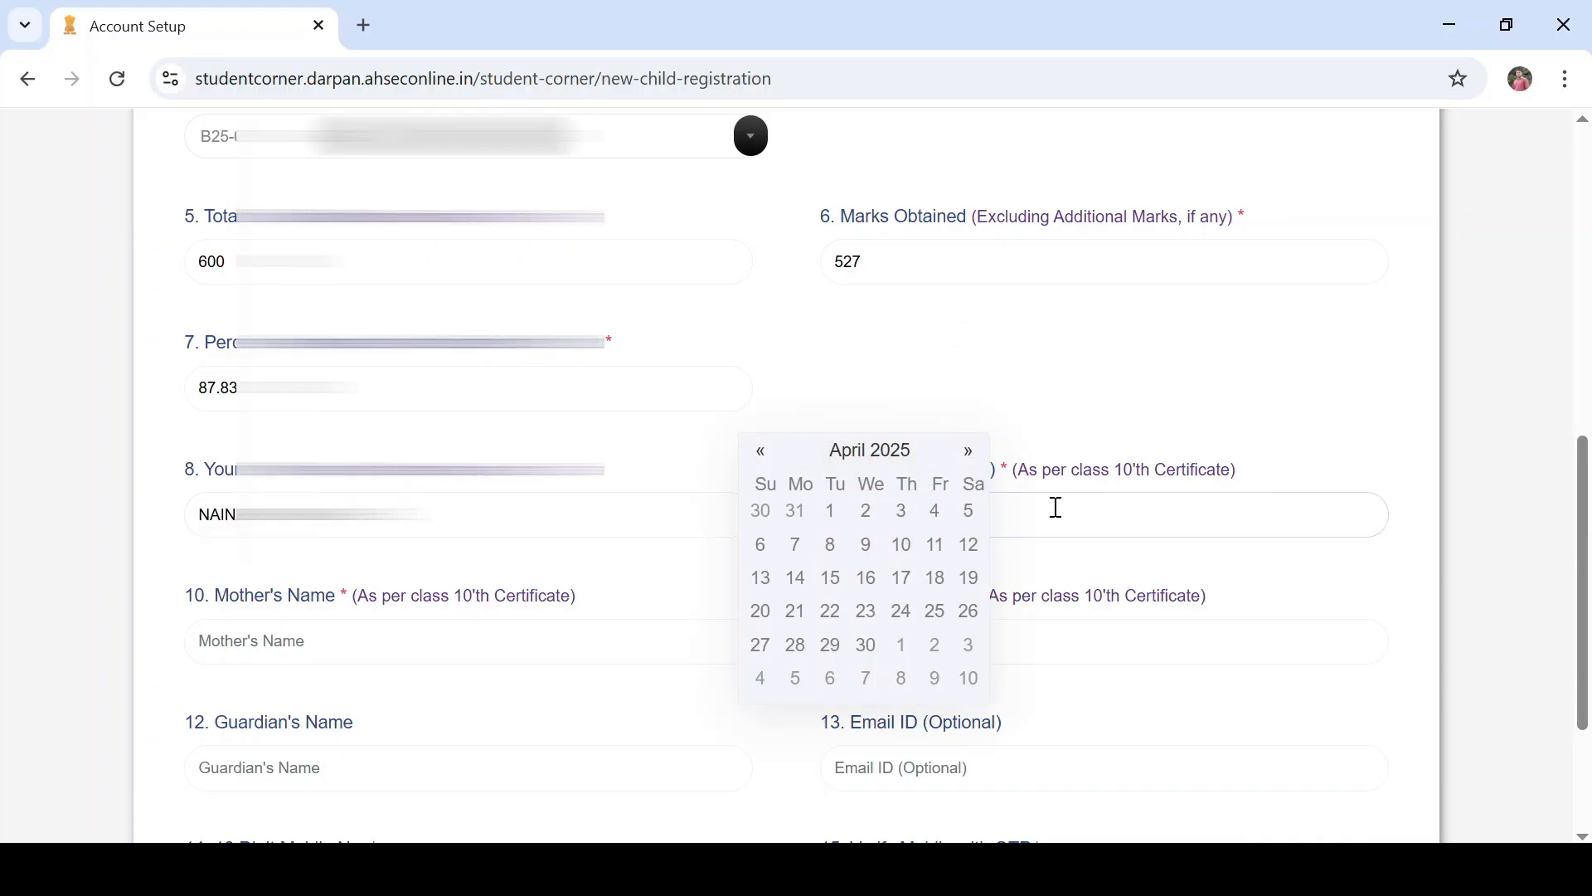
{"action": "scroll", "coordinate": [1057, 508], "scroll_direction": "down", "scroll_amount": 2}
{"action": "left_click", "coordinate": [1170, 337]}
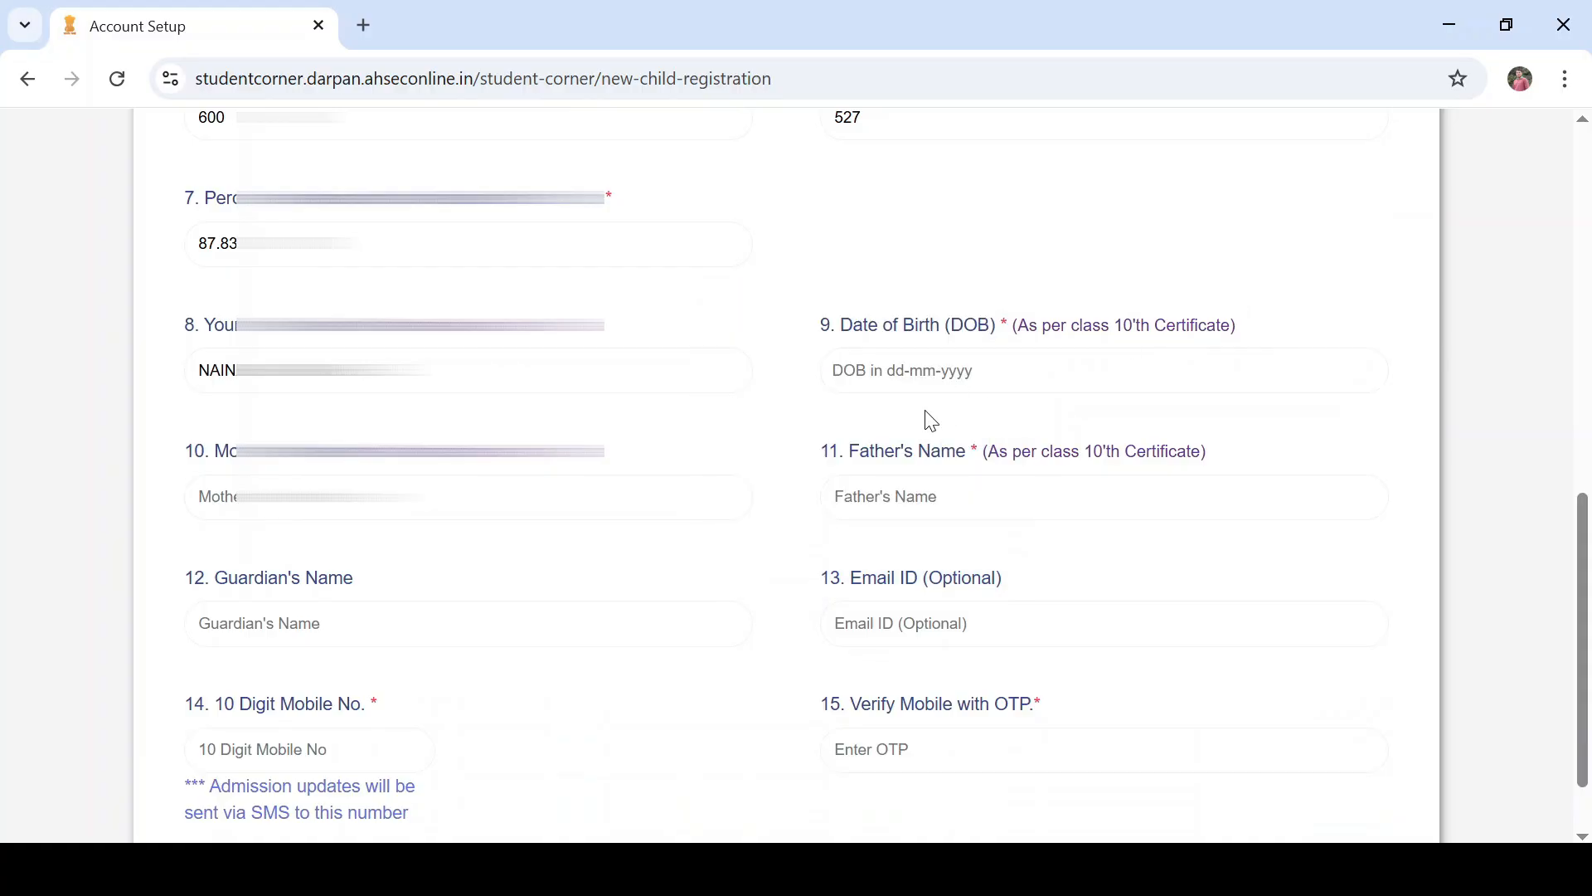
{"action": "left_click", "coordinate": [1019, 368]}
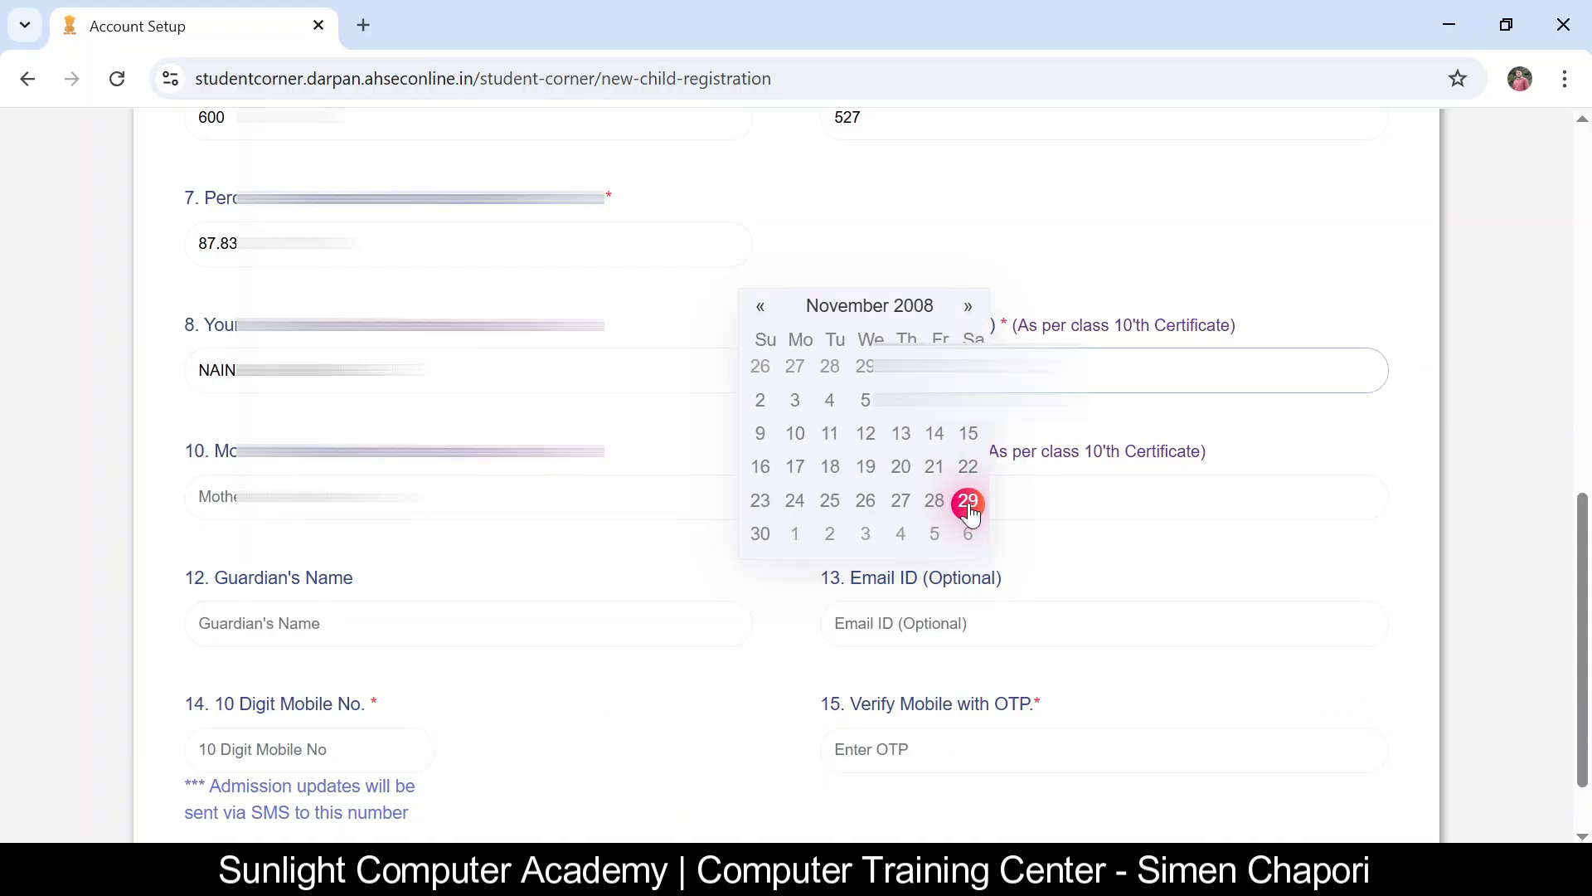
{"action": "left_click", "coordinate": [968, 503]}
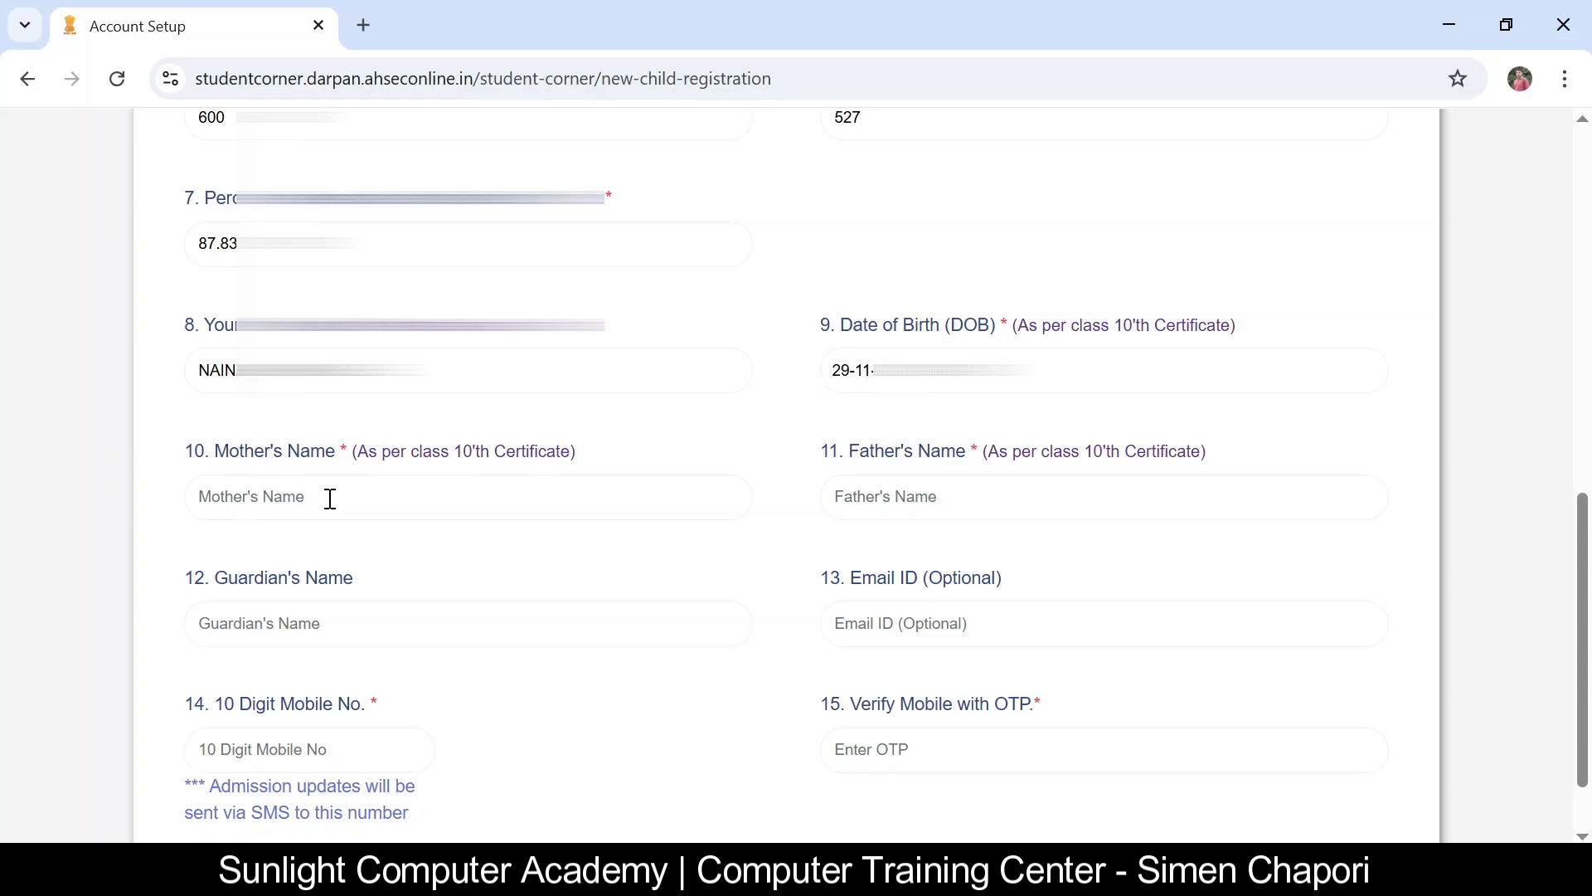
- Fill in the parents' and guardian's names, skipping the optional e-mail
{"action": "left_click", "coordinate": [348, 498]}
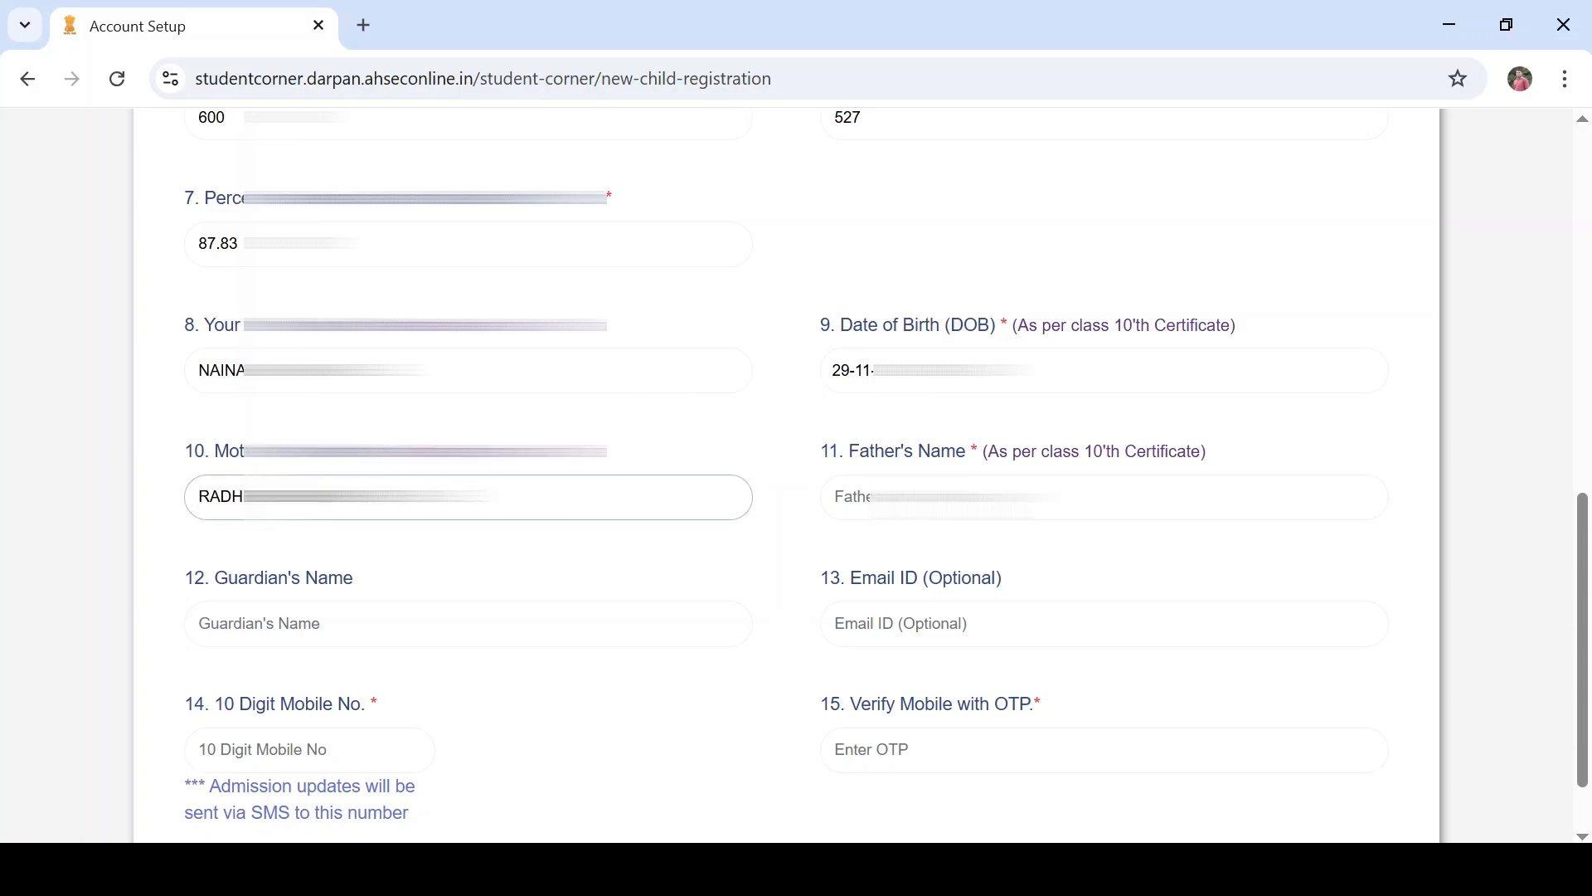
{"action": "left_click", "coordinate": [903, 508]}
{"action": "type", "text": "KRIS"}
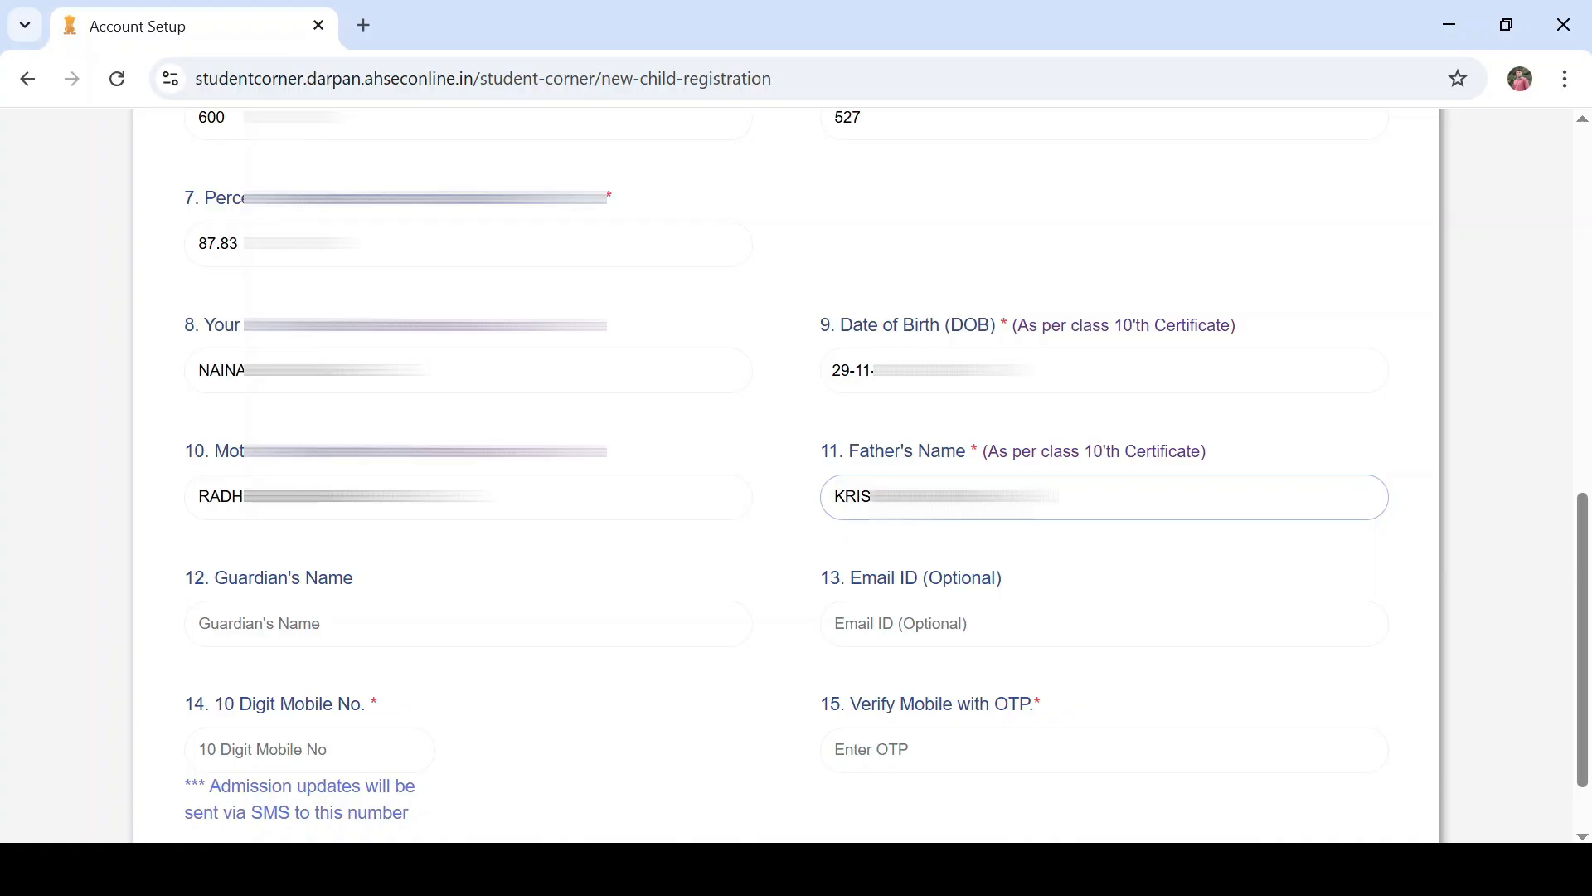
{"action": "left_click", "coordinate": [199, 624]}
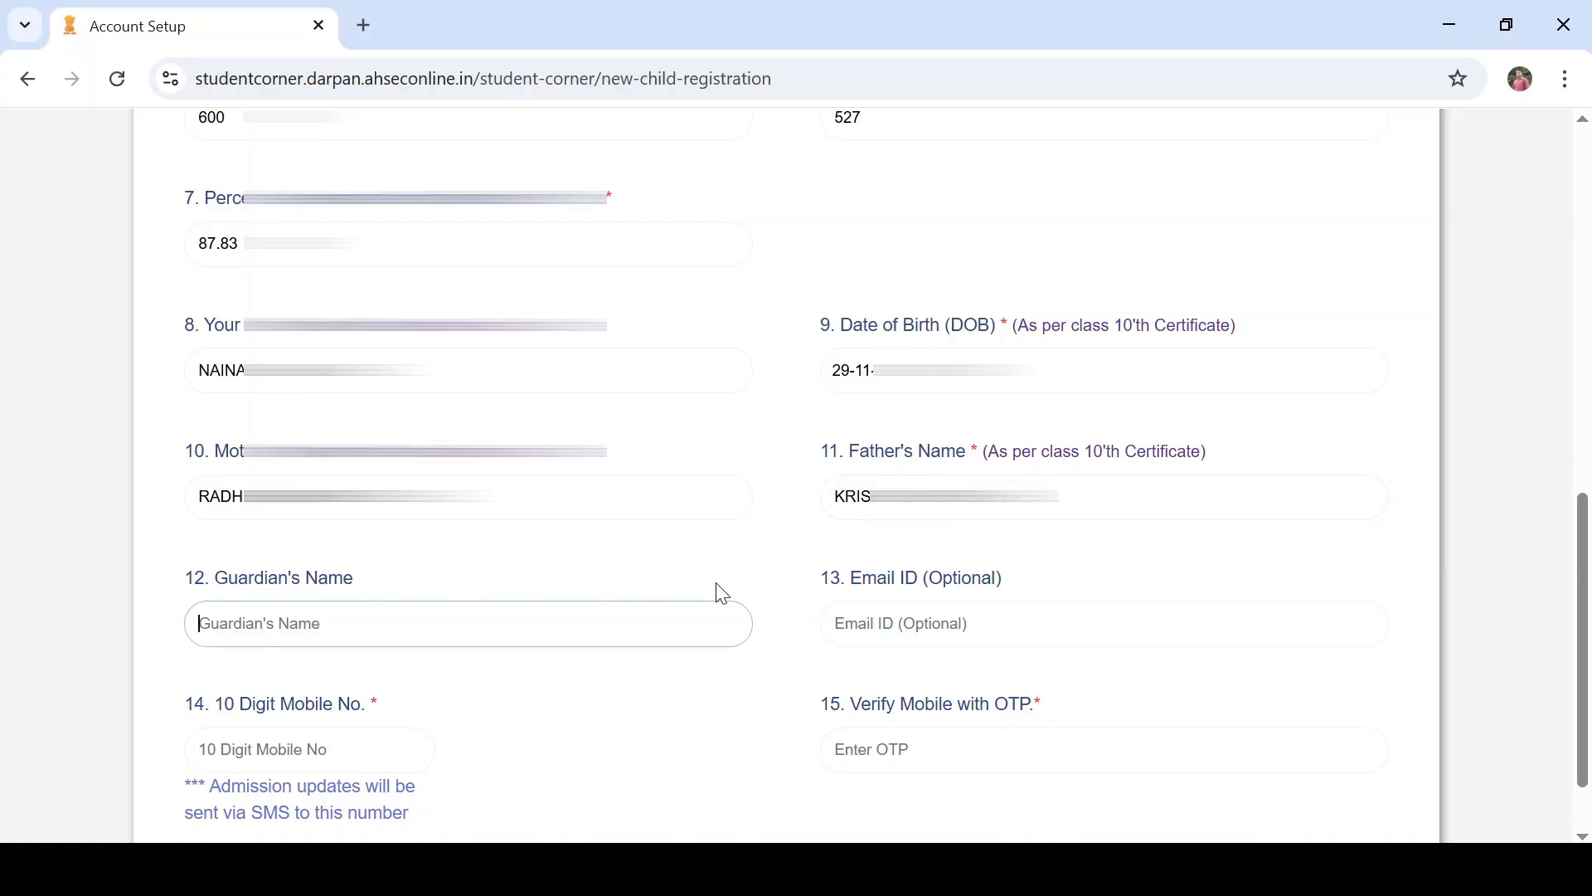
{"action": "type", "text": "KRISH"}
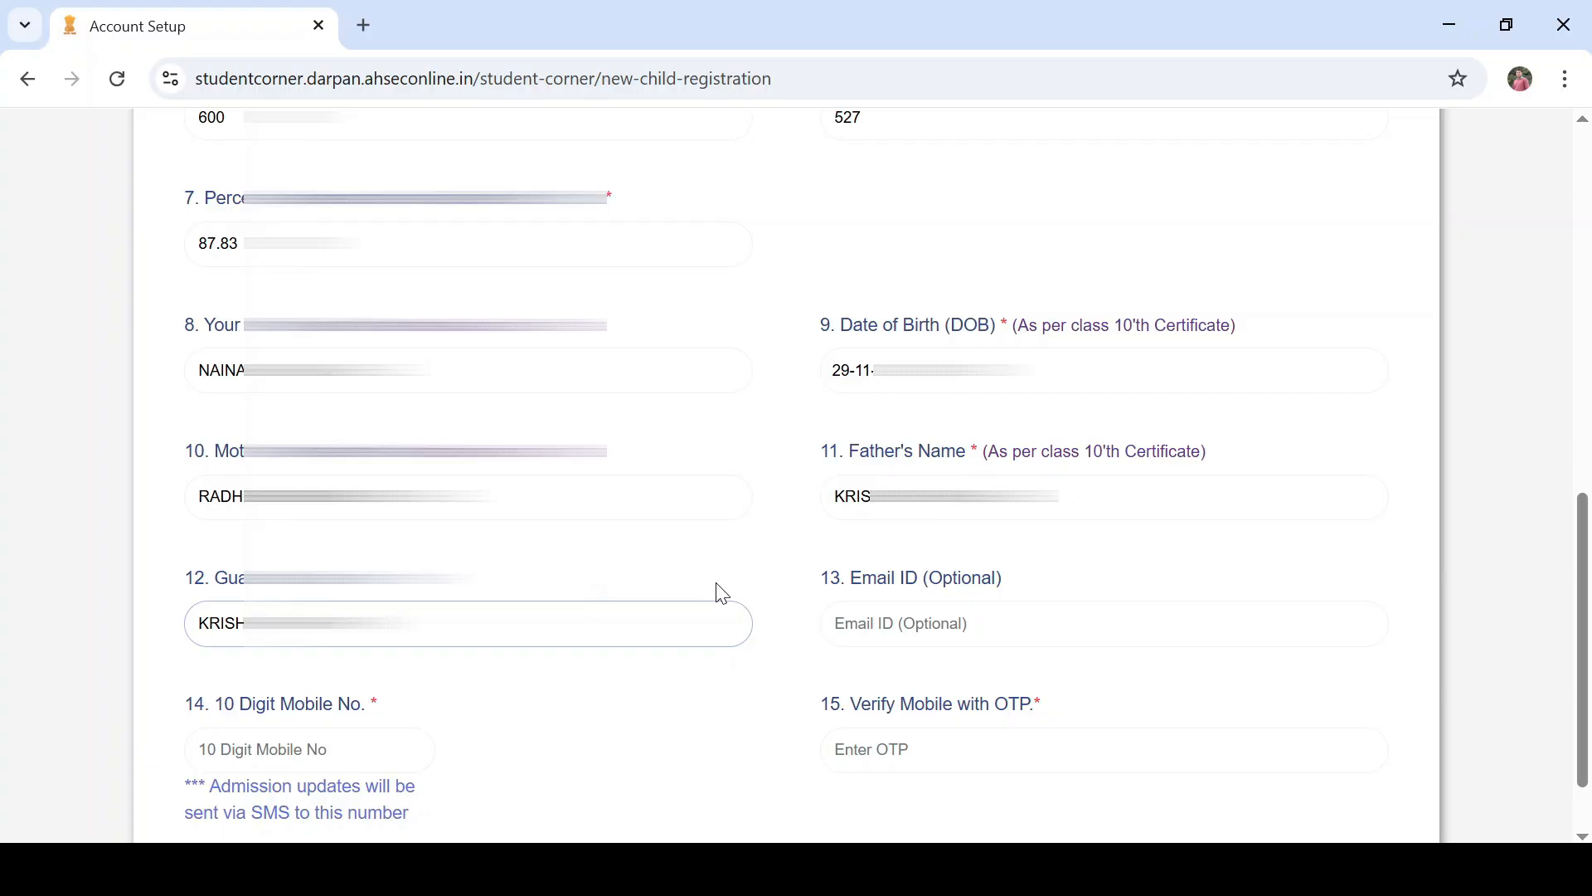
{"action": "type", "text": "MA"}
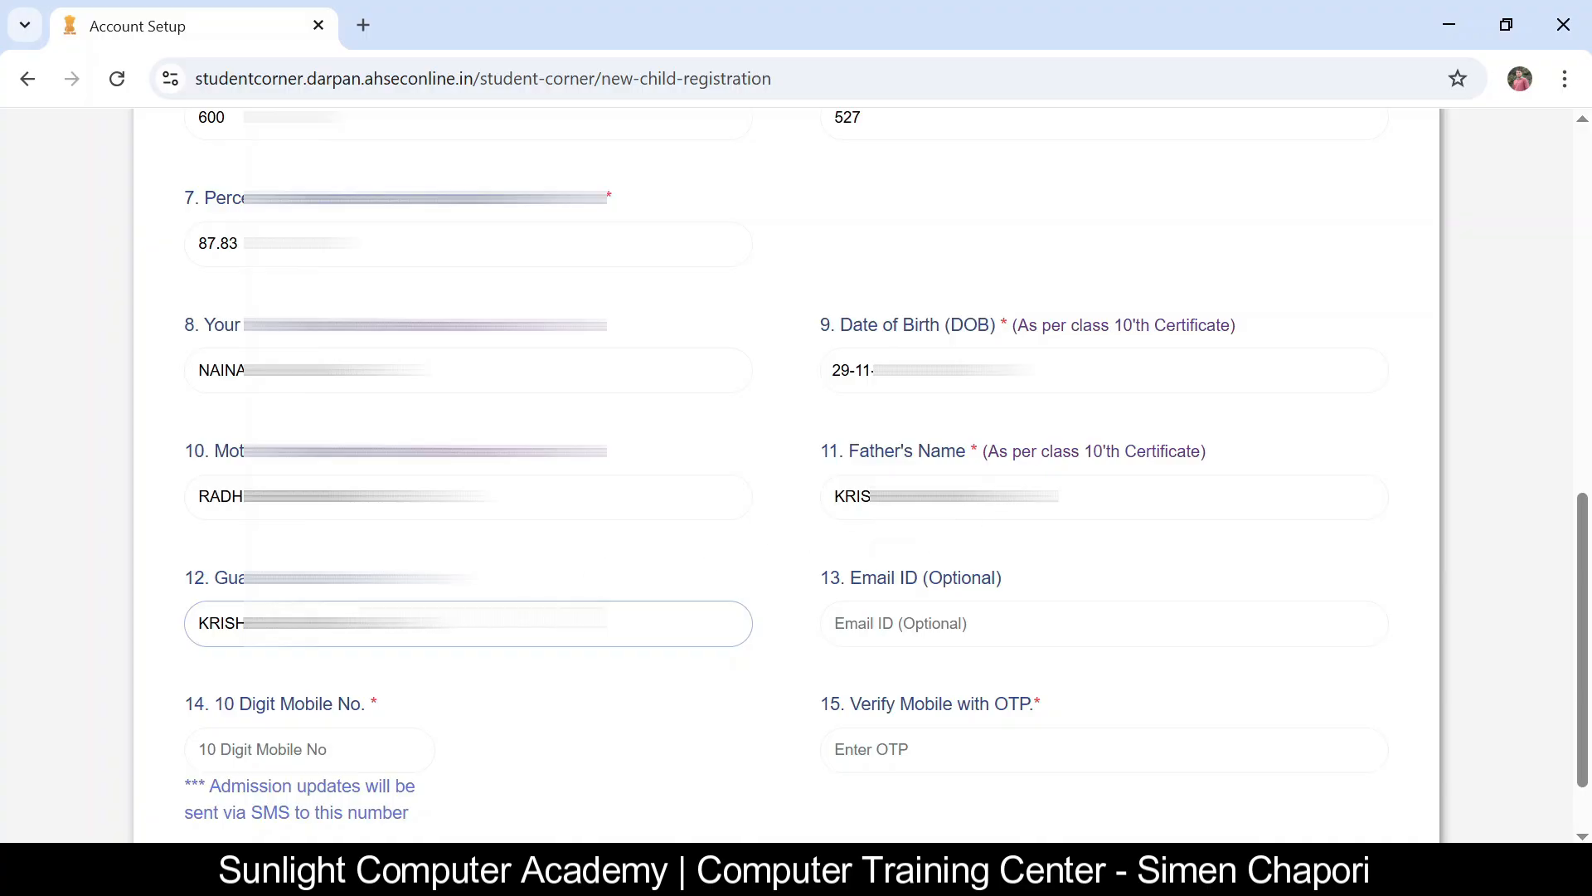
{"action": "left_click", "coordinate": [909, 627]}
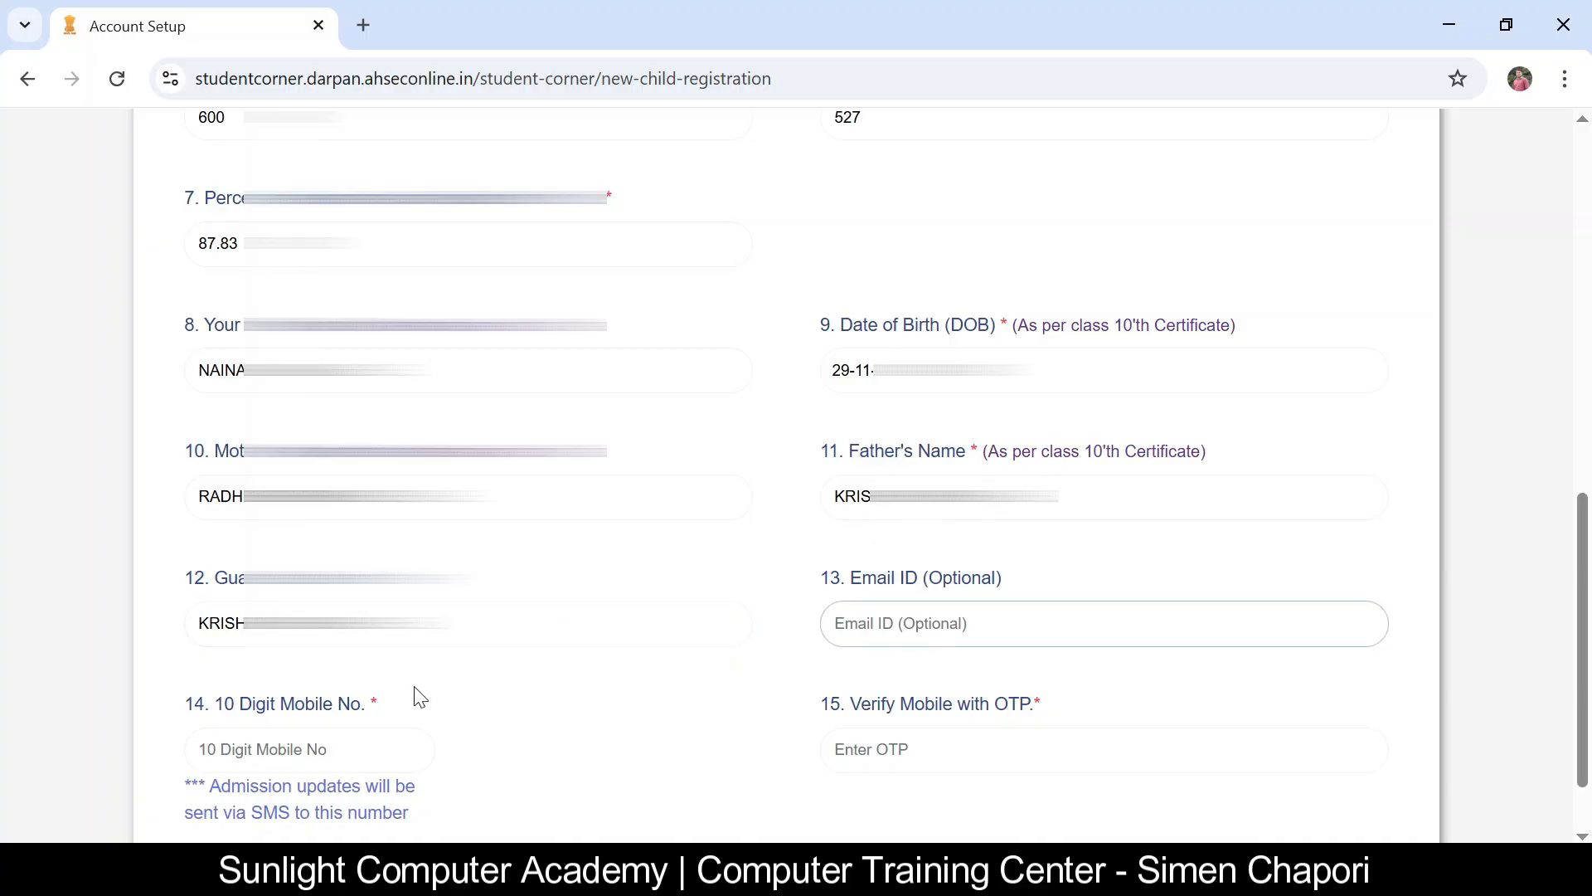
{"action": "left_click", "coordinate": [261, 757]}
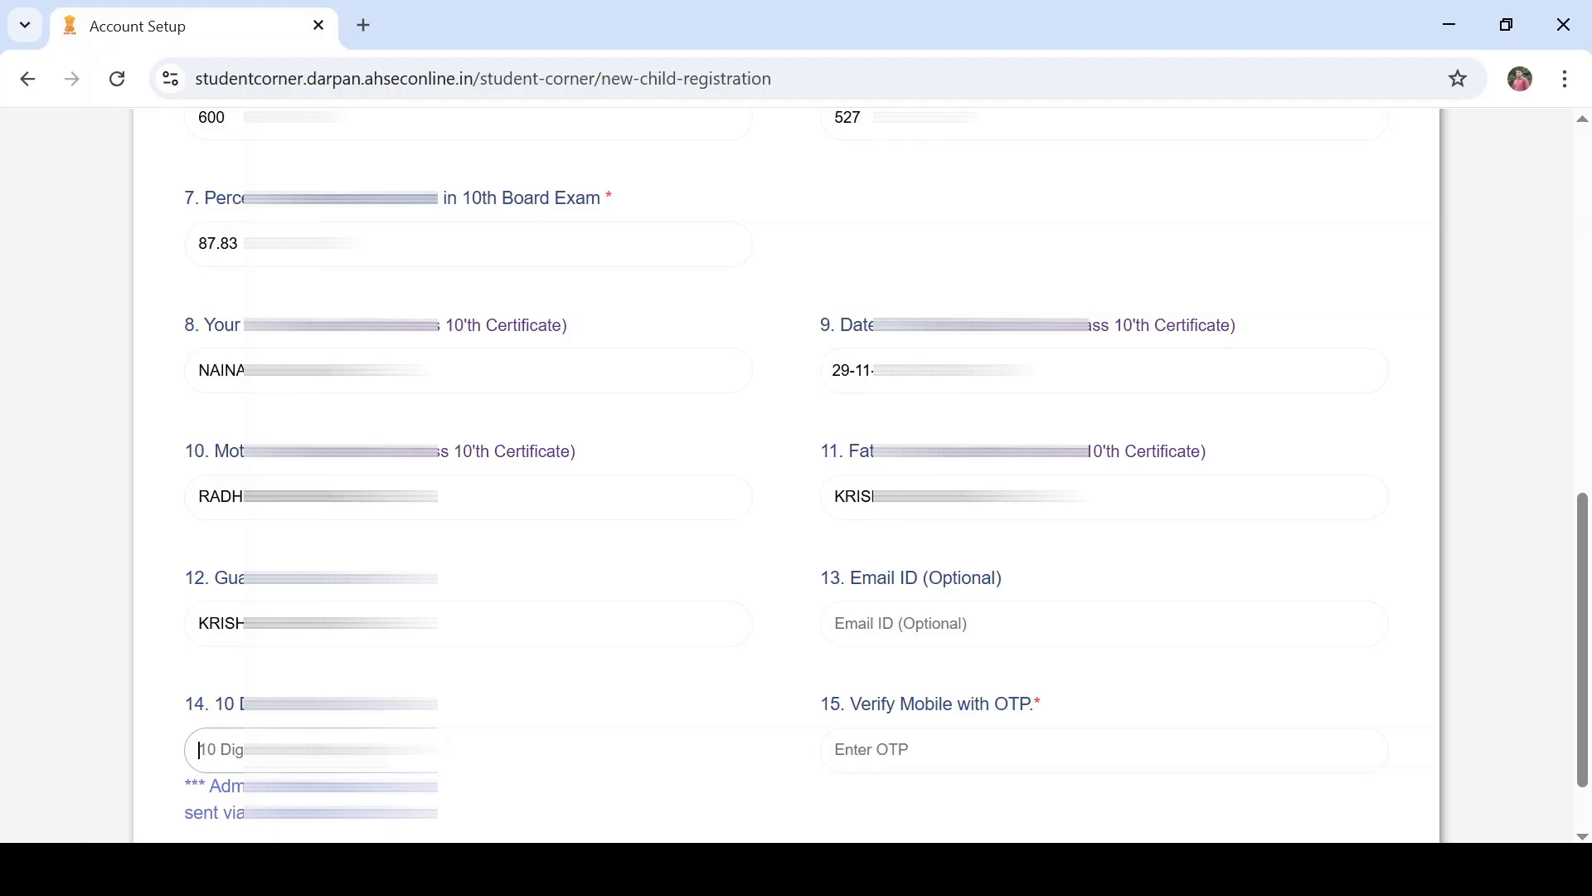
- Enter the student's mobile number and verify it with the received one-time code
{"action": "type", "text": "8812950"}
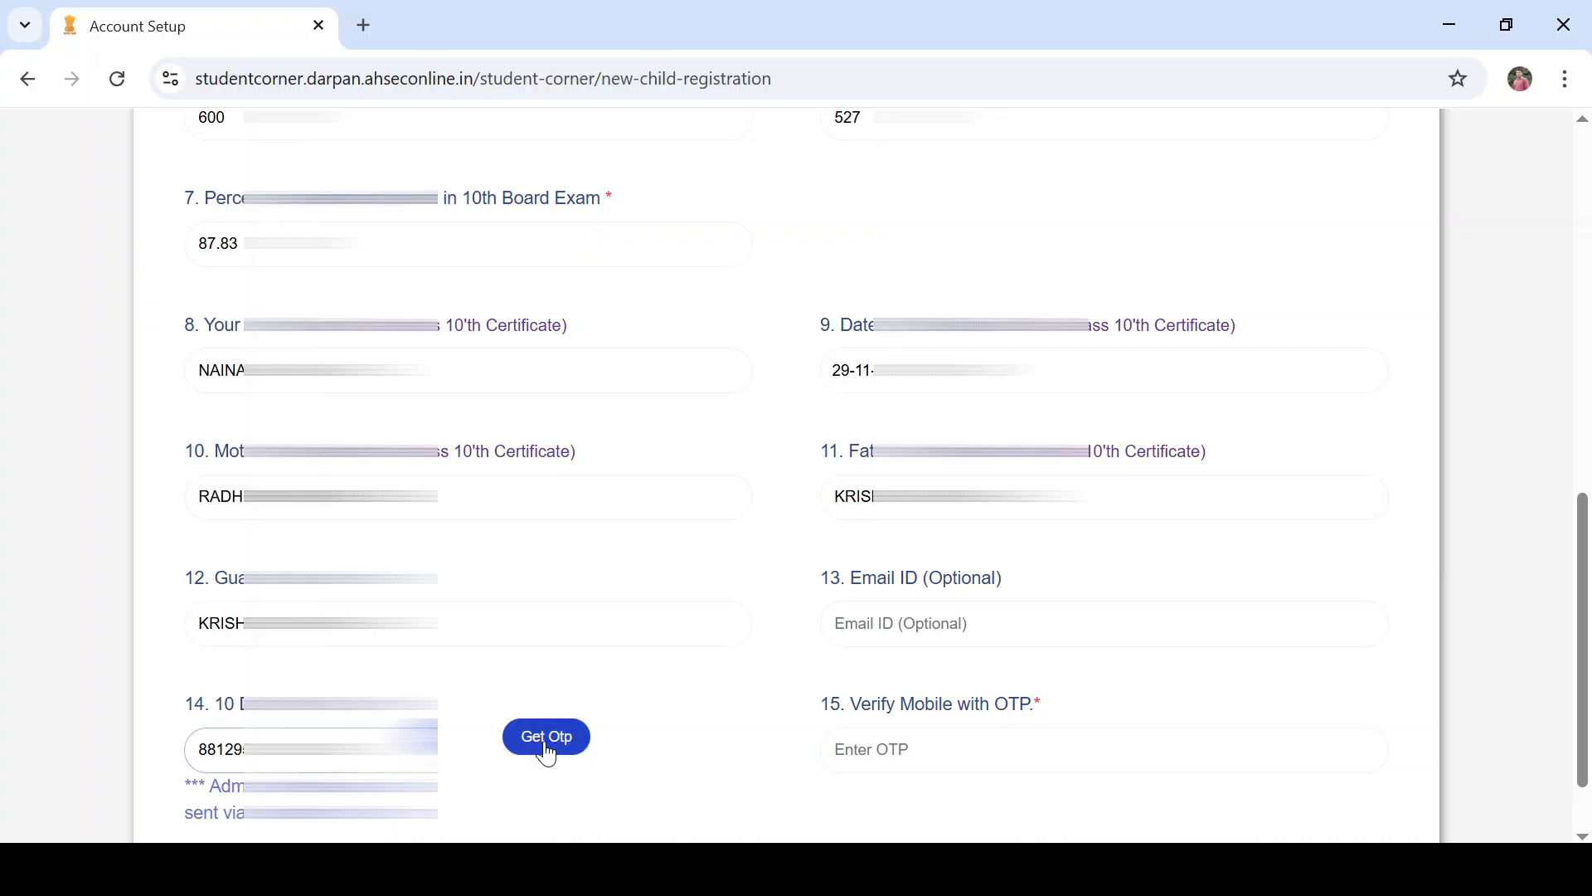
{"action": "left_click", "coordinate": [547, 740]}
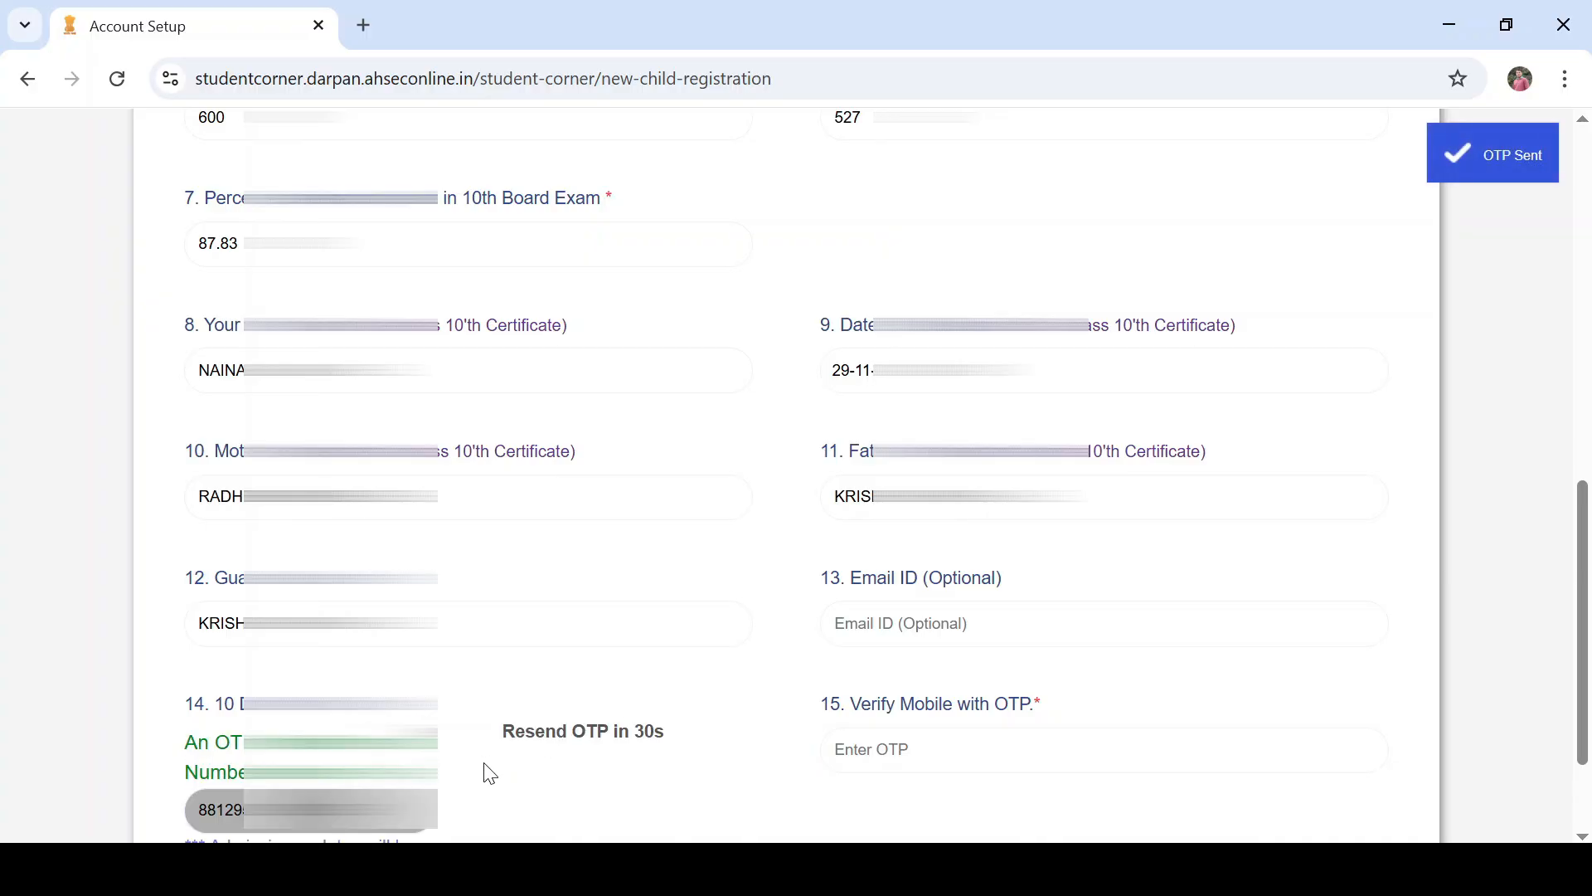
{"action": "left_click", "coordinate": [935, 757]}
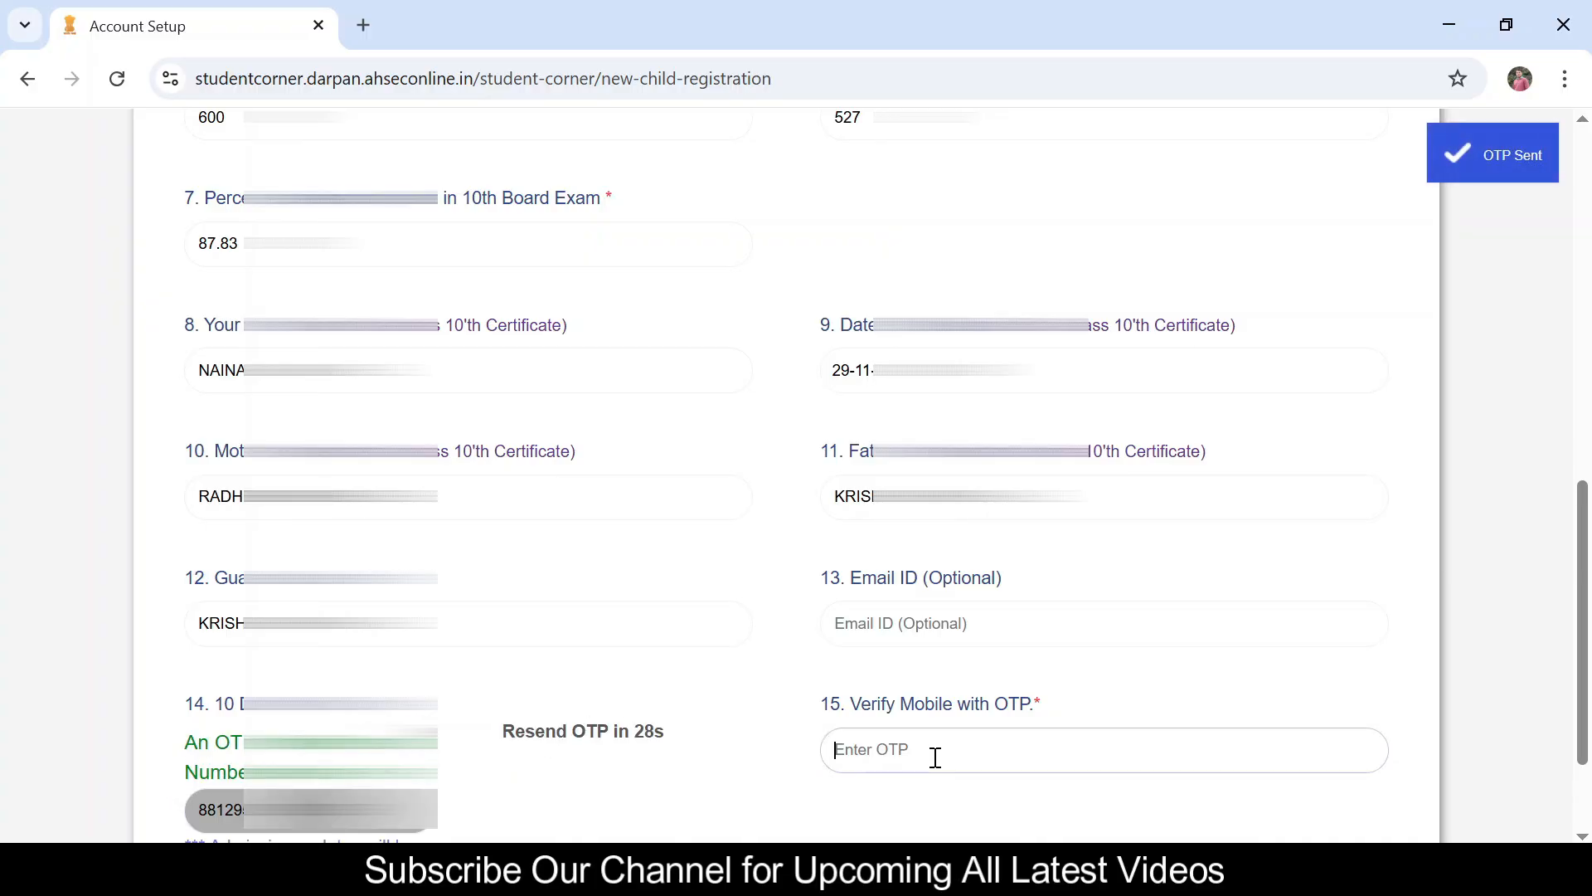
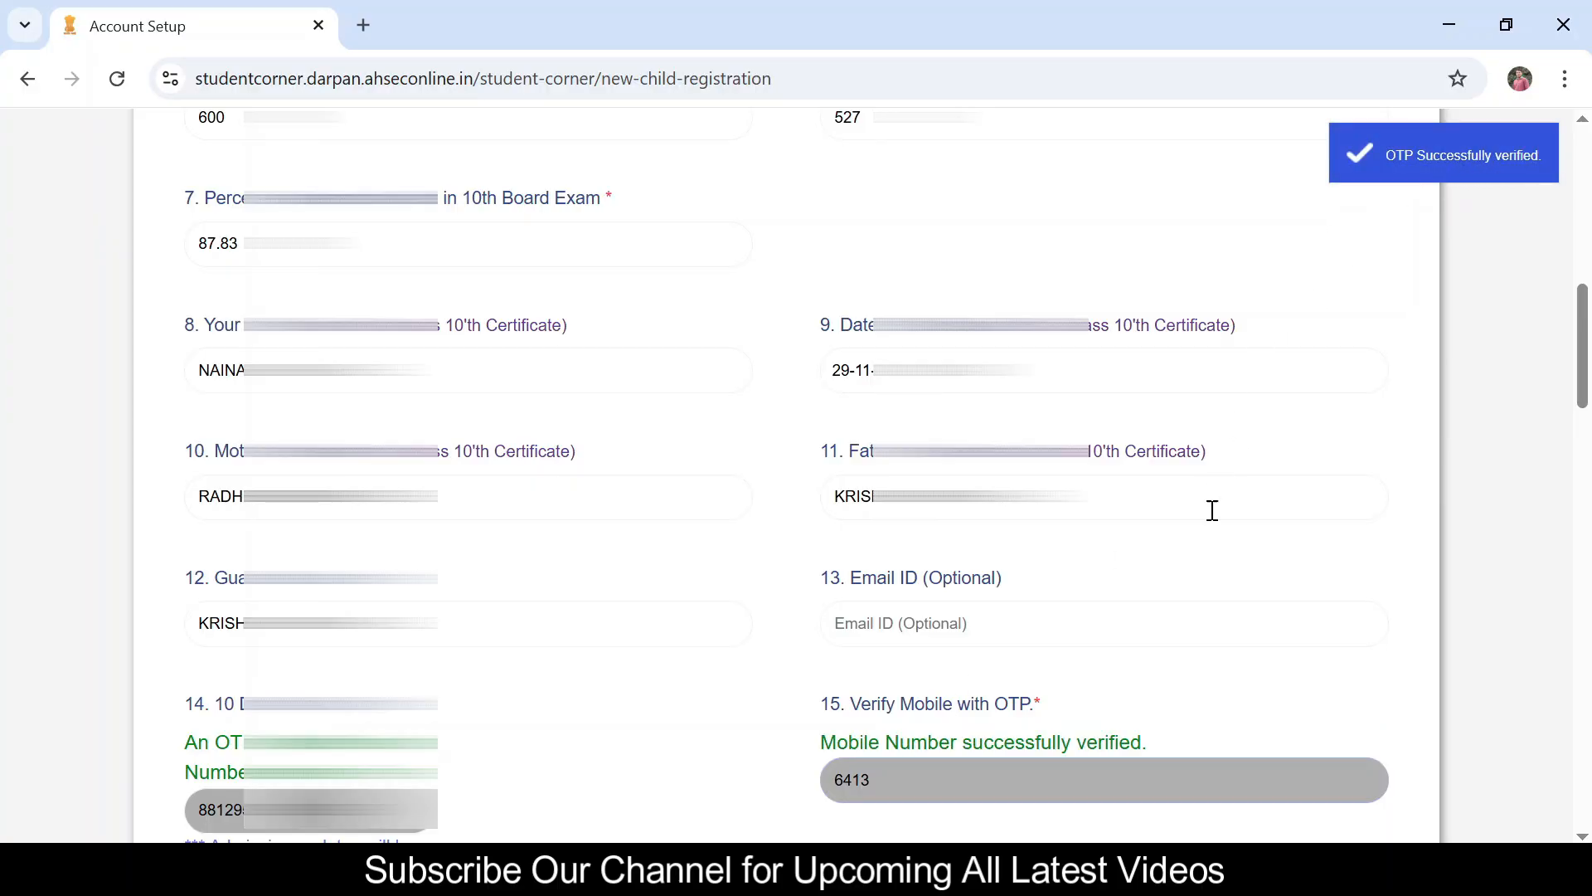
{"action": "scroll", "coordinate": [1206, 569], "scroll_direction": "down", "scroll_amount": 1}
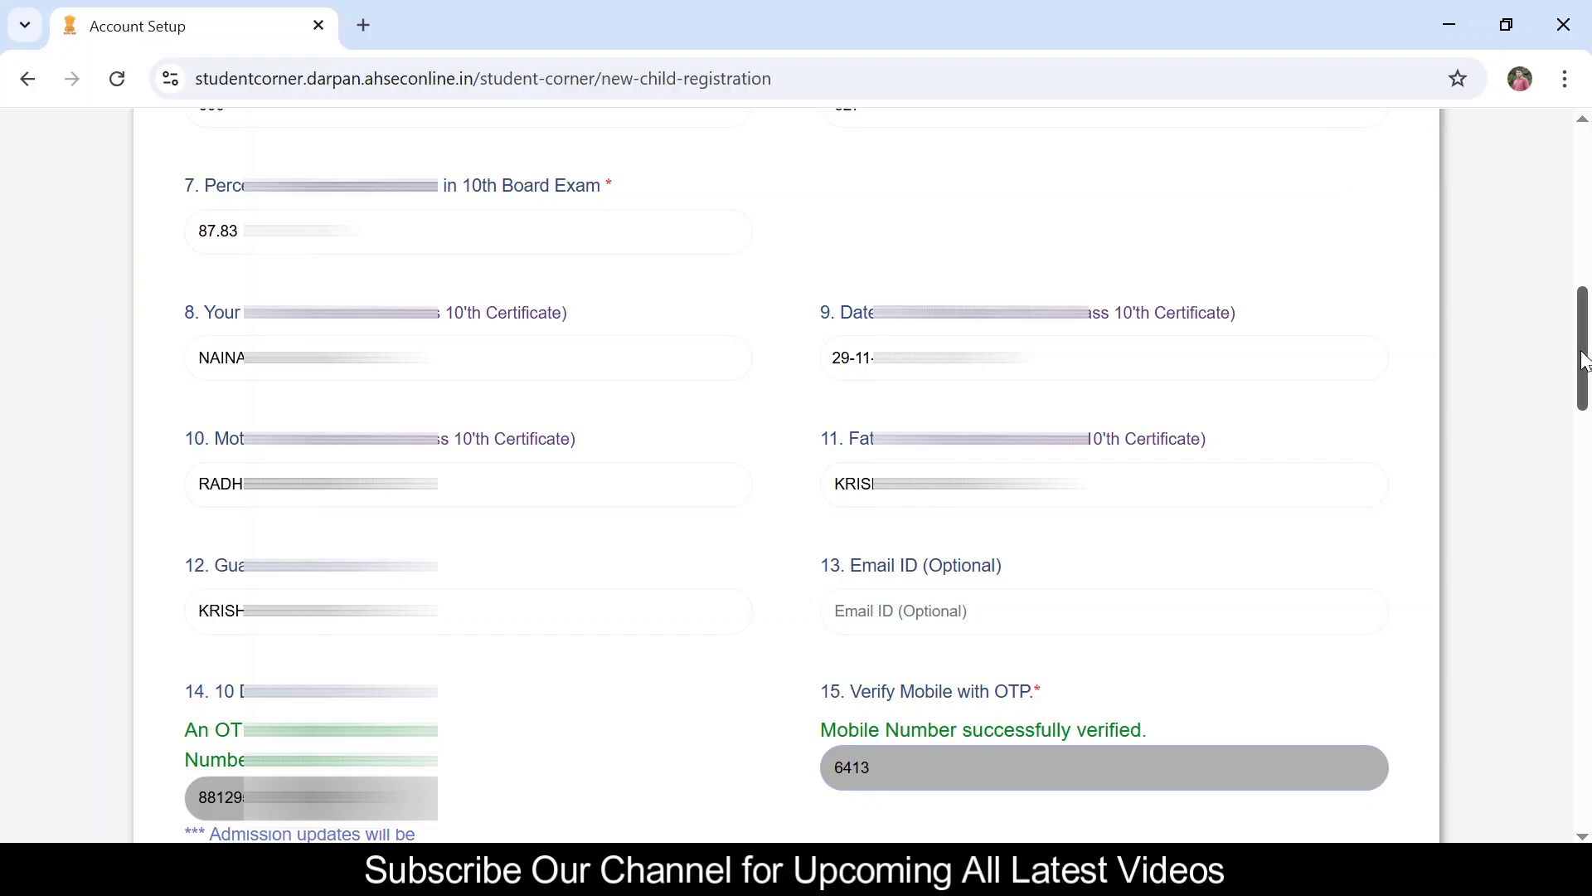
- Enter the student's Aadhaar number, leaving the PEN number and APAAR ID blank
{"action": "scroll", "coordinate": [558, 345], "scroll_direction": "down", "scroll_amount": 8}
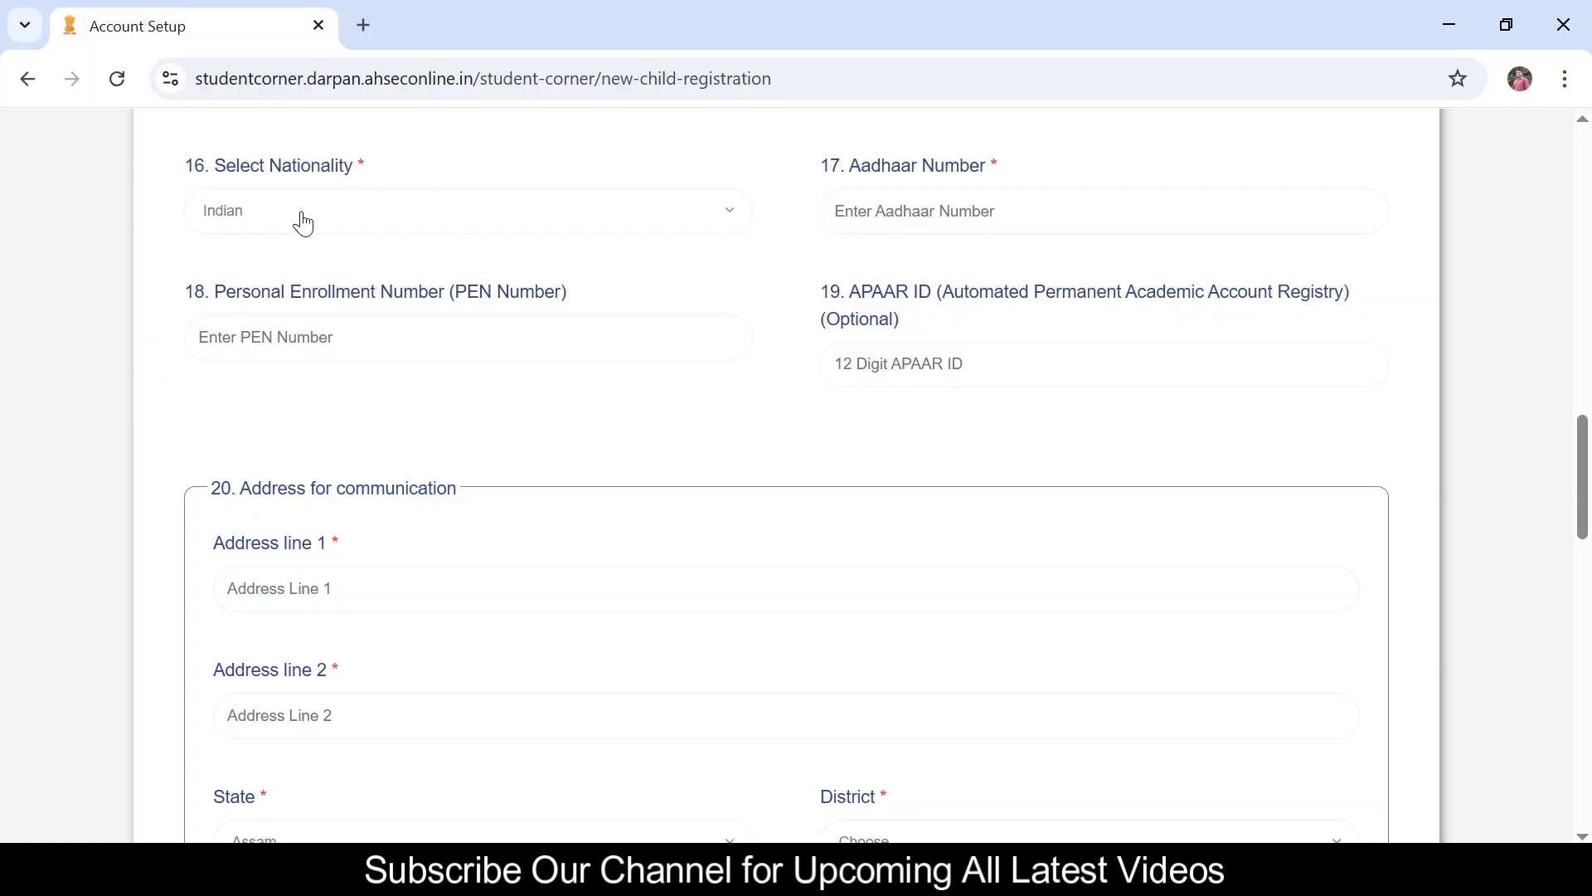
{"action": "left_click", "coordinate": [901, 216]}
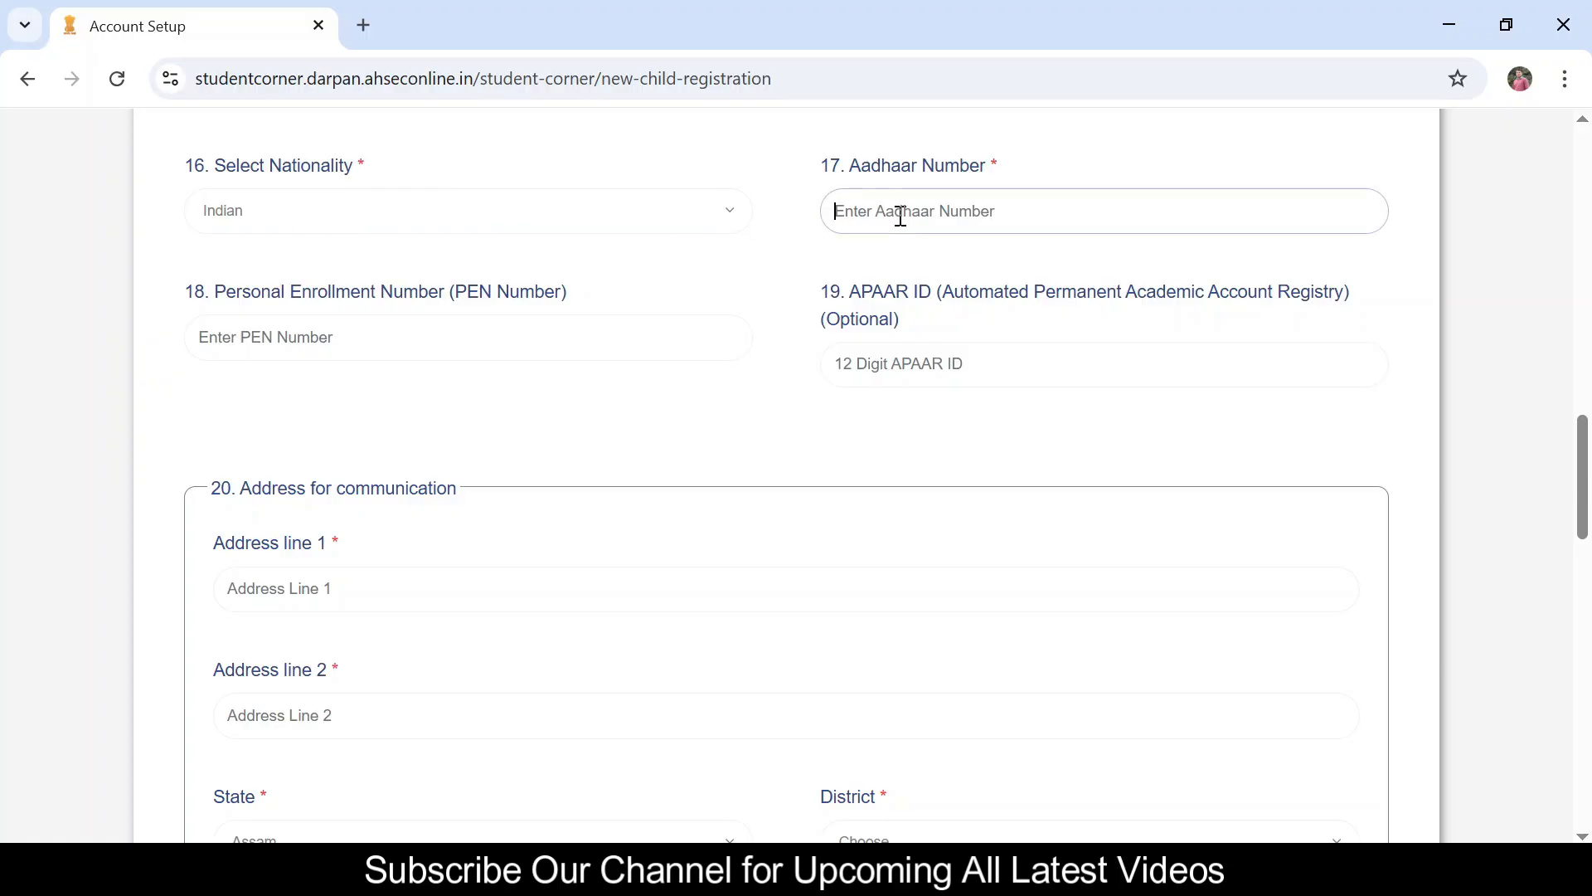
{"action": "type", "text": "2207****"}
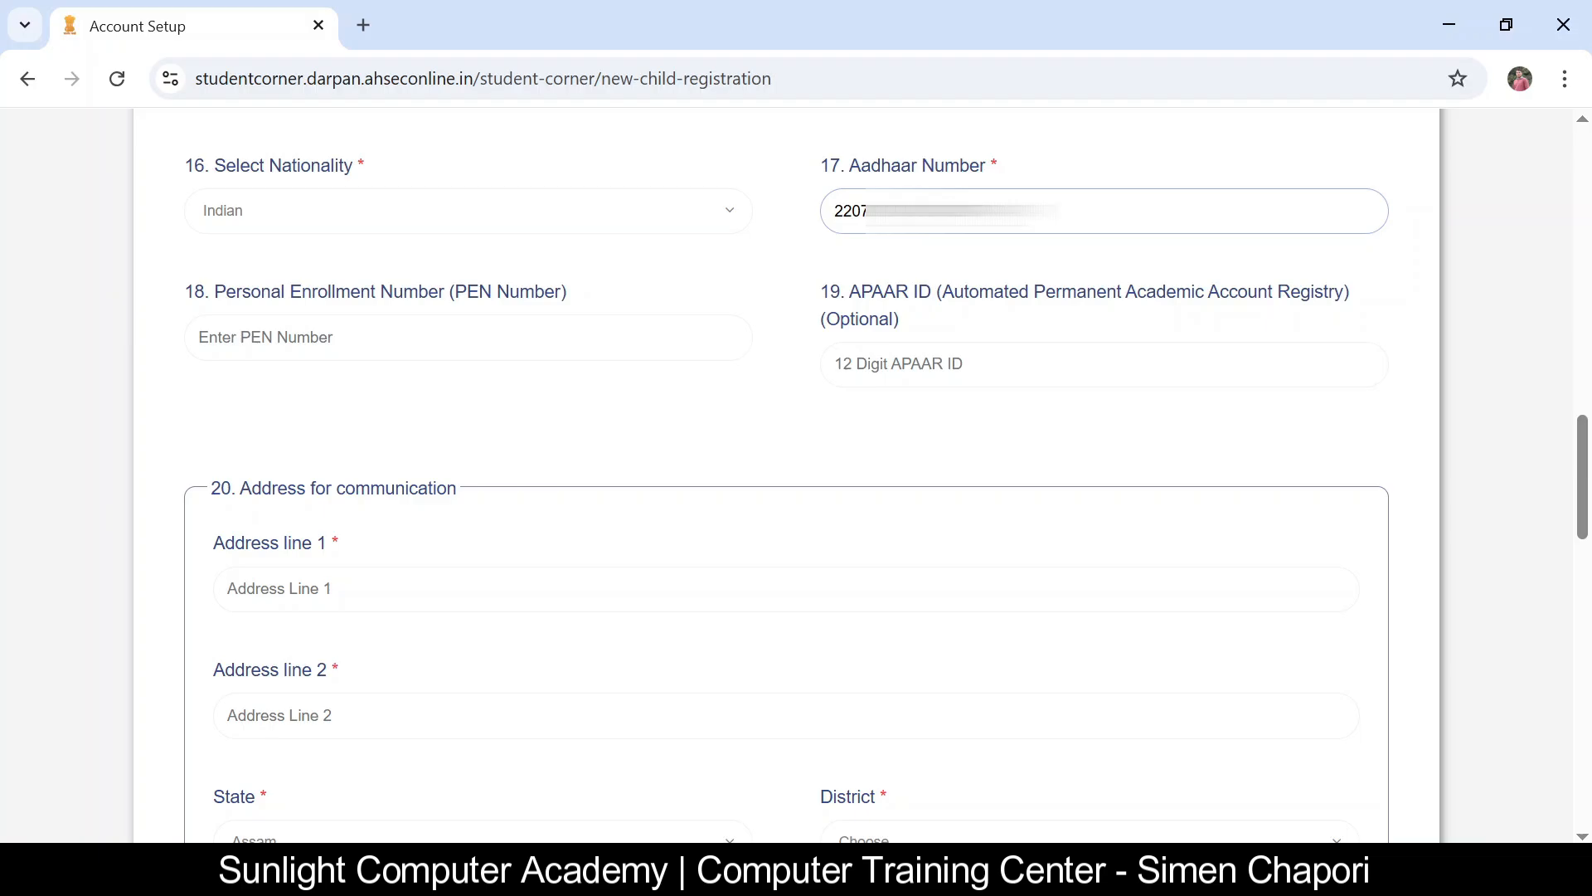
{"action": "left_click", "coordinate": [324, 330]}
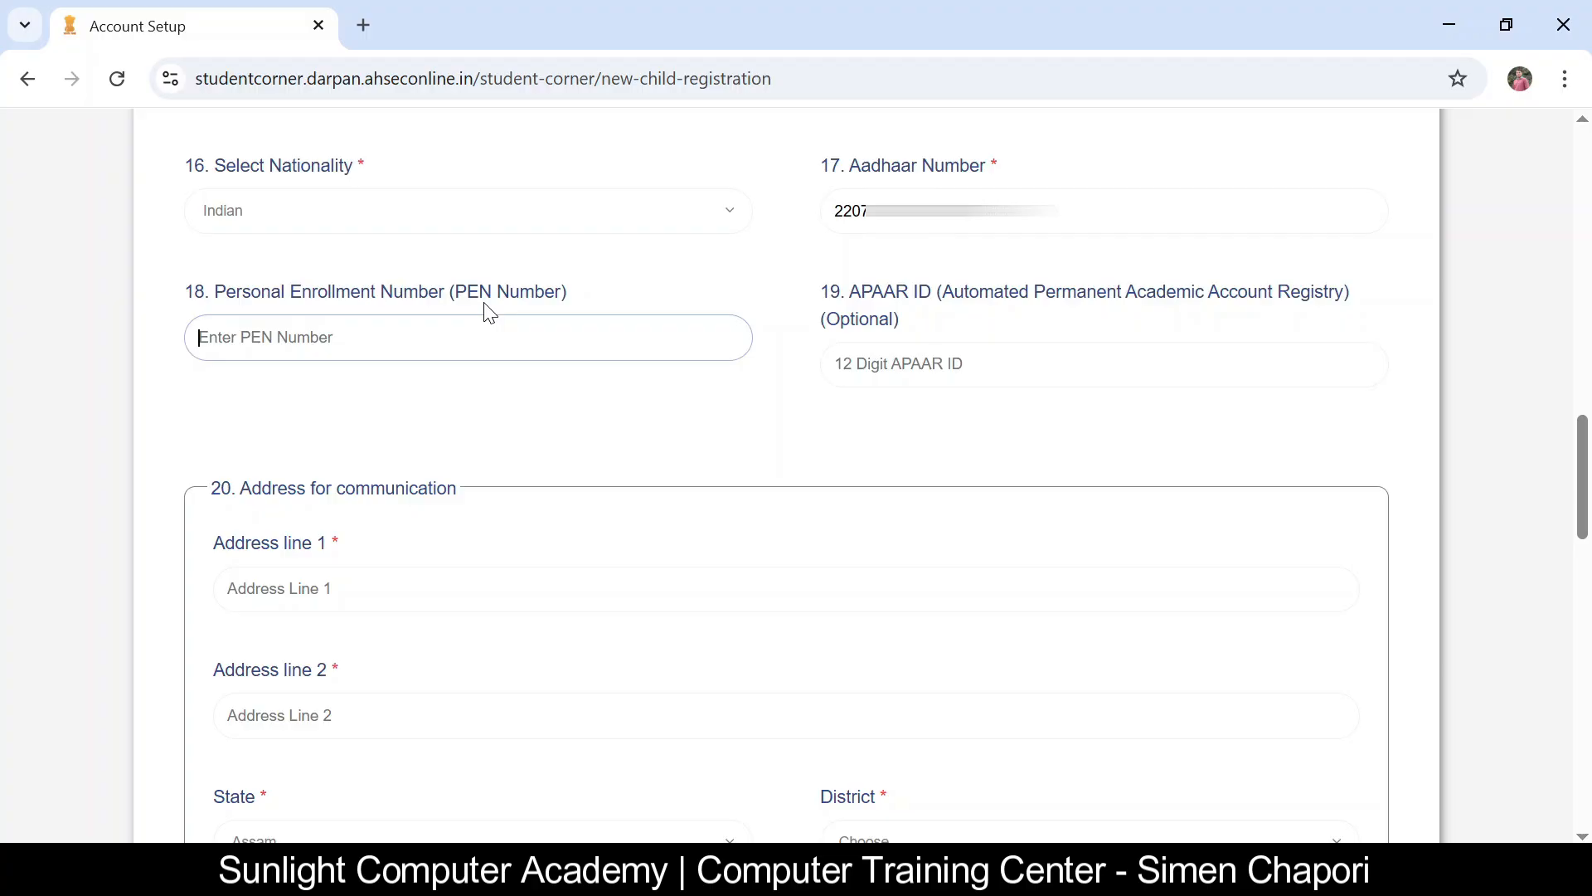
{"action": "left_click_drag", "start_coordinate": [992, 161], "coordinate": [1022, 172]}
{"action": "left_click", "coordinate": [1003, 170]}
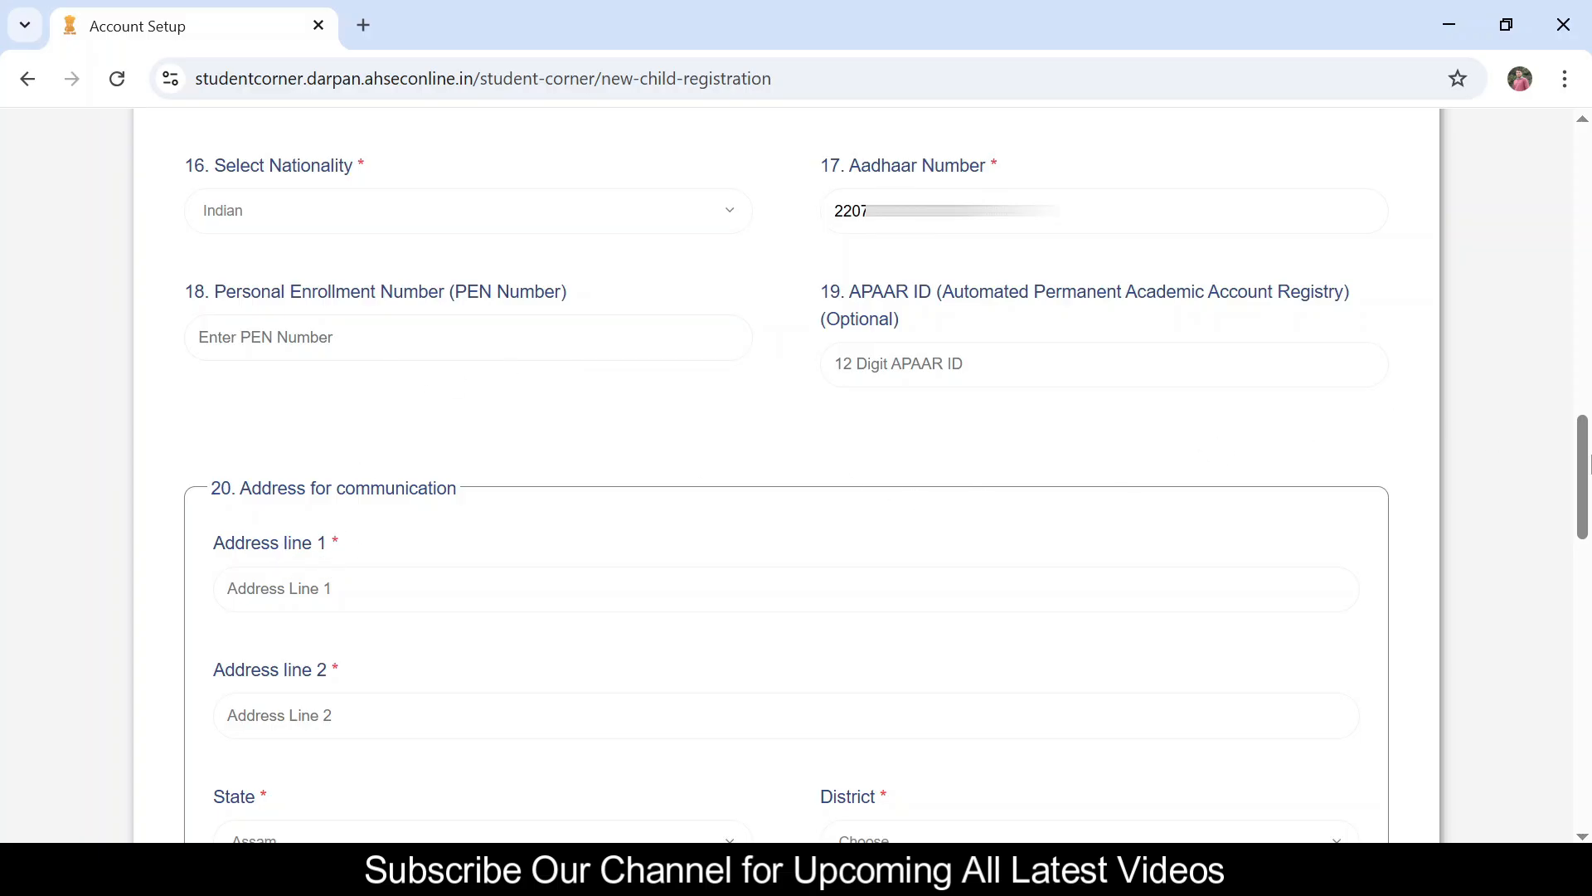
- Enter the two address lines and choose Dhemaji as the district
{"action": "scroll", "coordinate": [1588, 469], "scroll_direction": "down", "scroll_amount": 4}
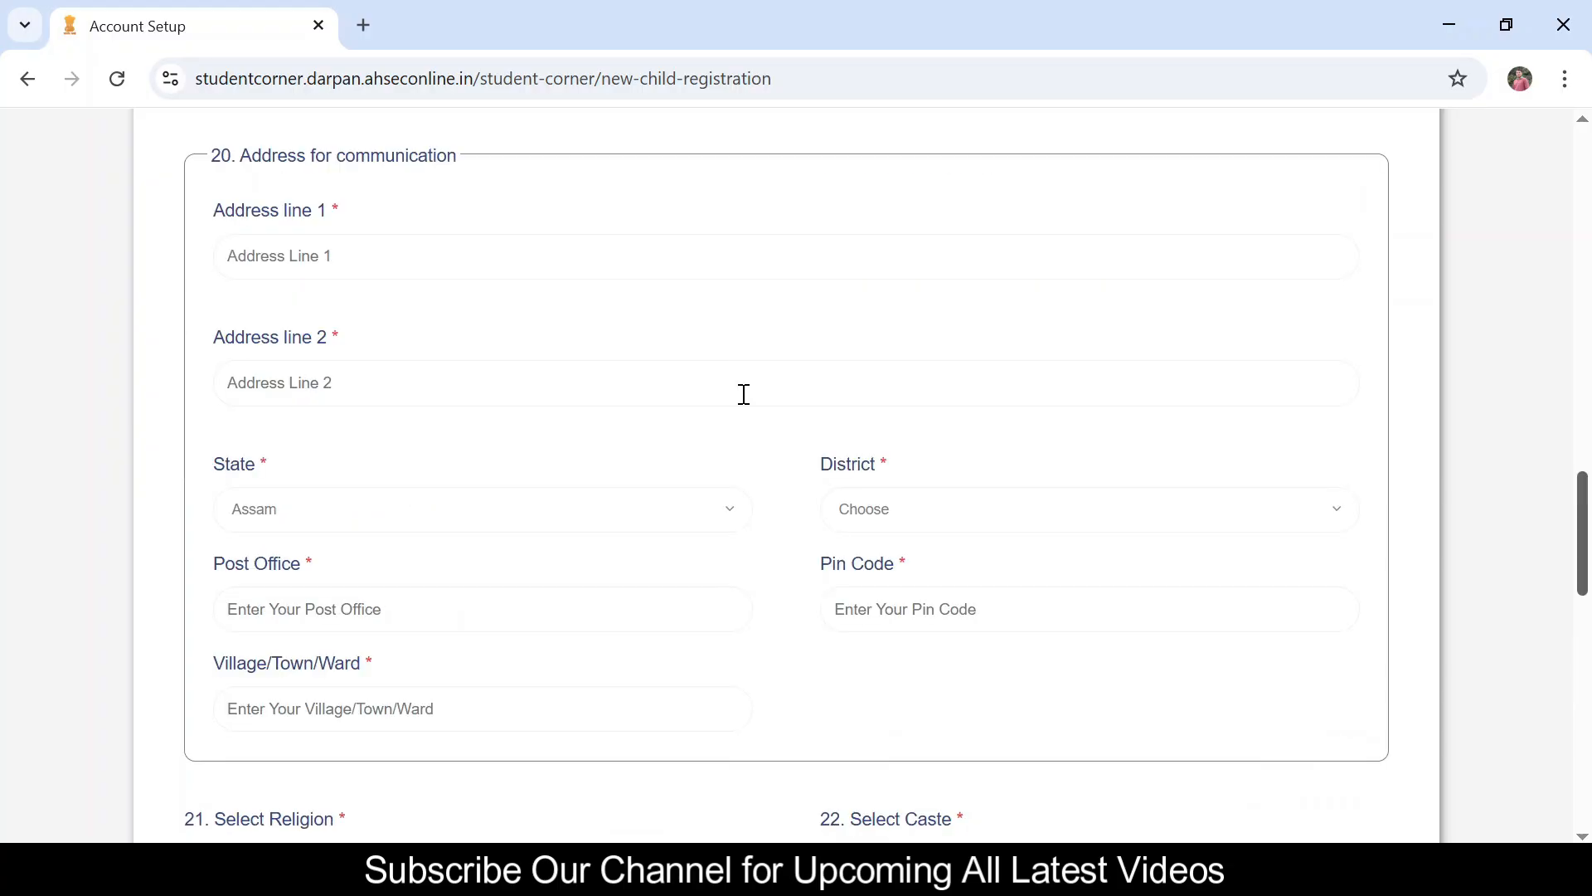
{"action": "left_click", "coordinate": [374, 263]}
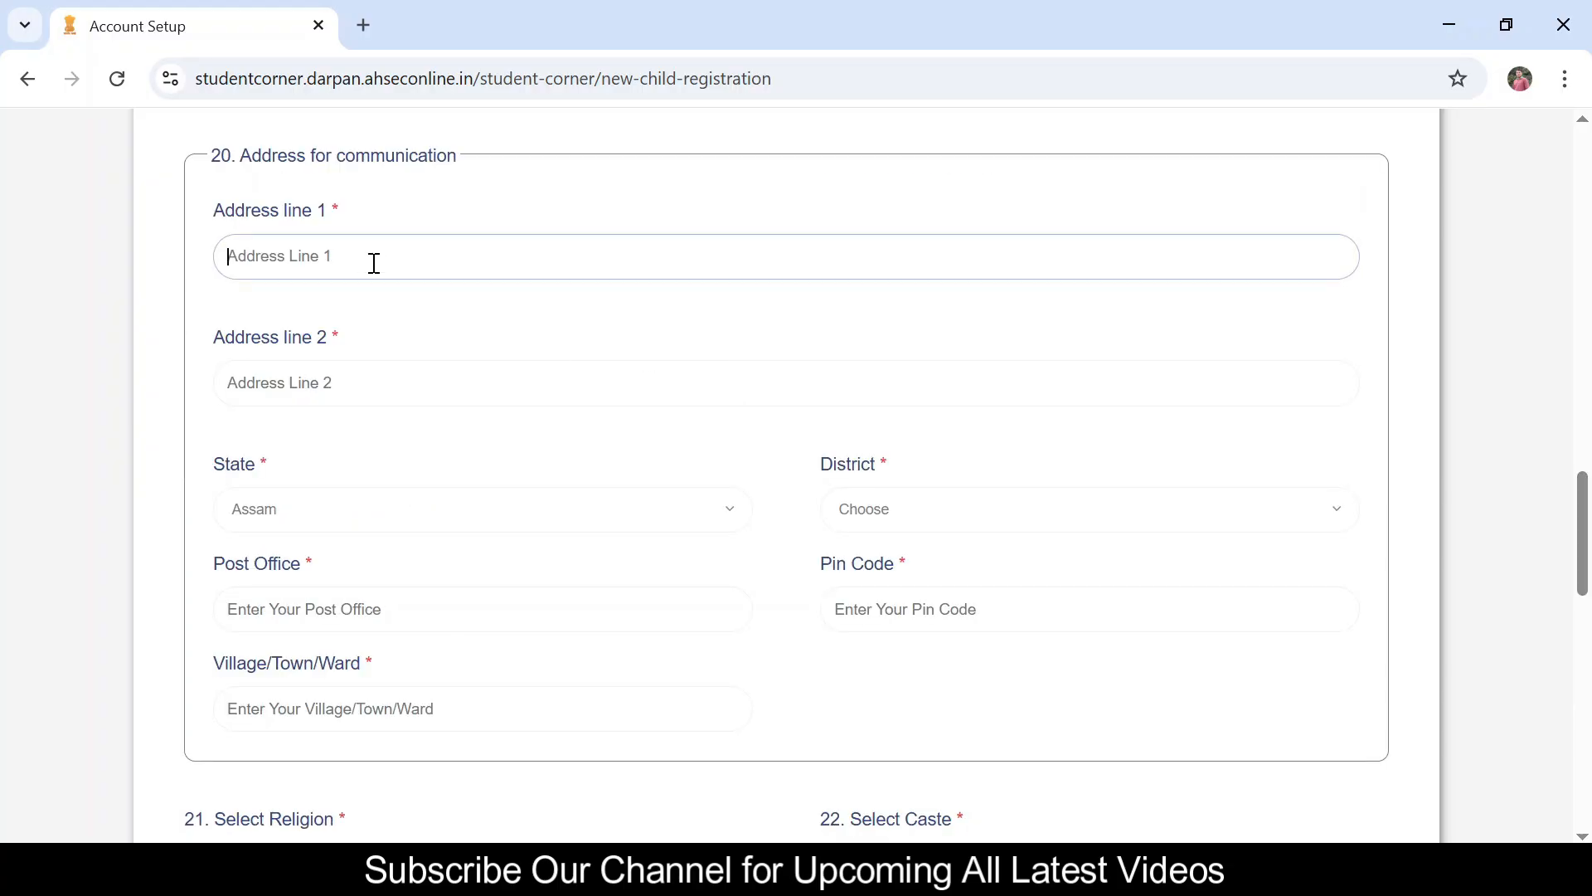
{"action": "type", "text": "C/O KRI"}
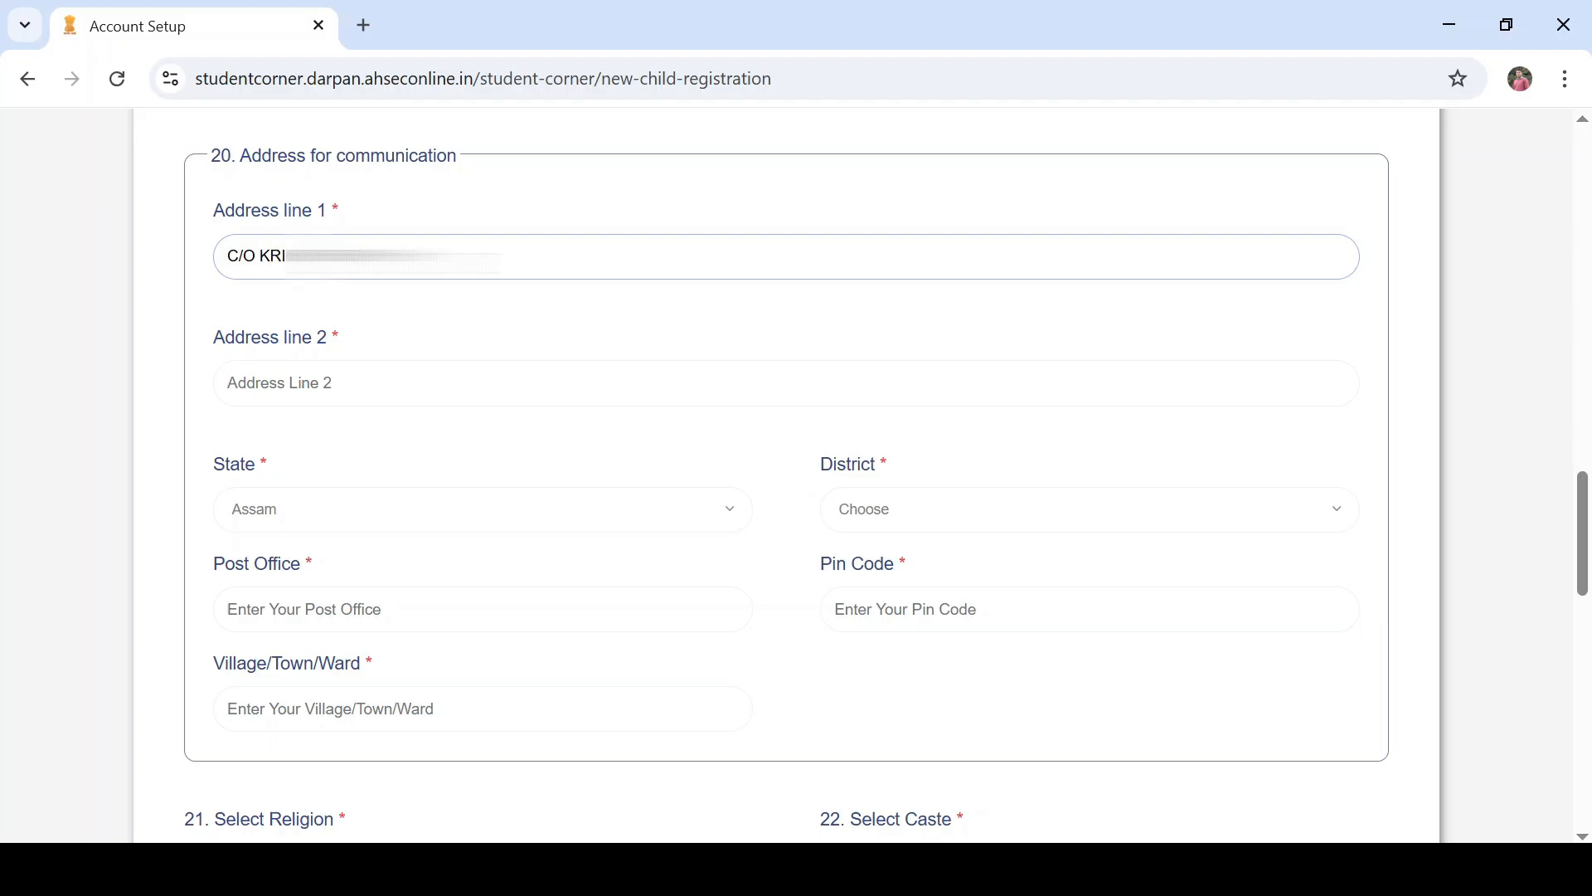
{"action": "type", "text": "A"}
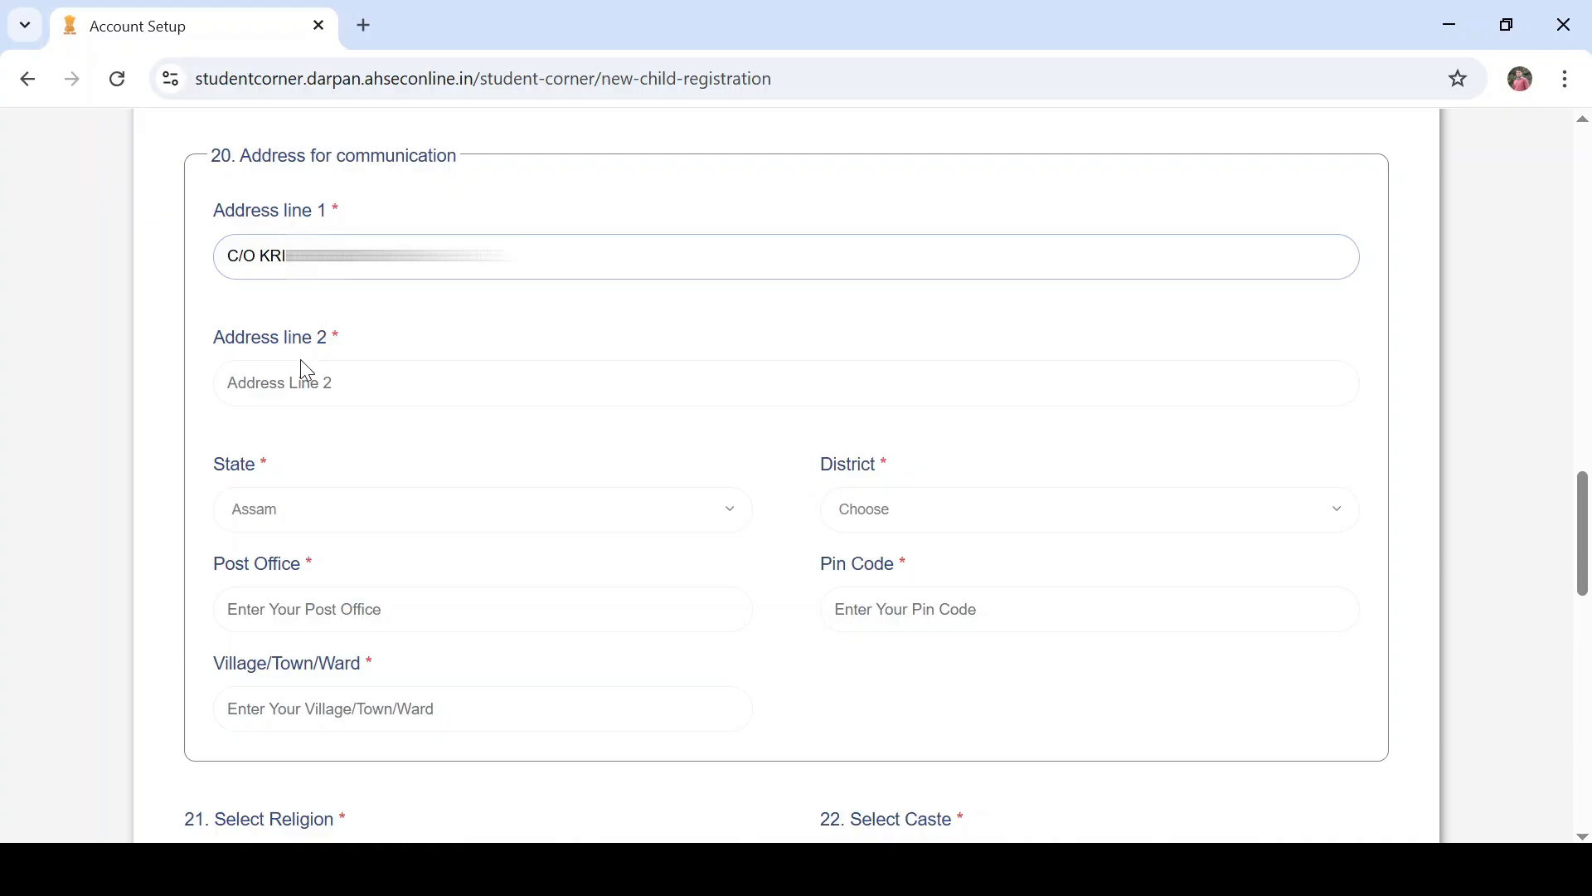
{"action": "left_click", "coordinate": [294, 378]}
{"action": "type", "text": "V"}
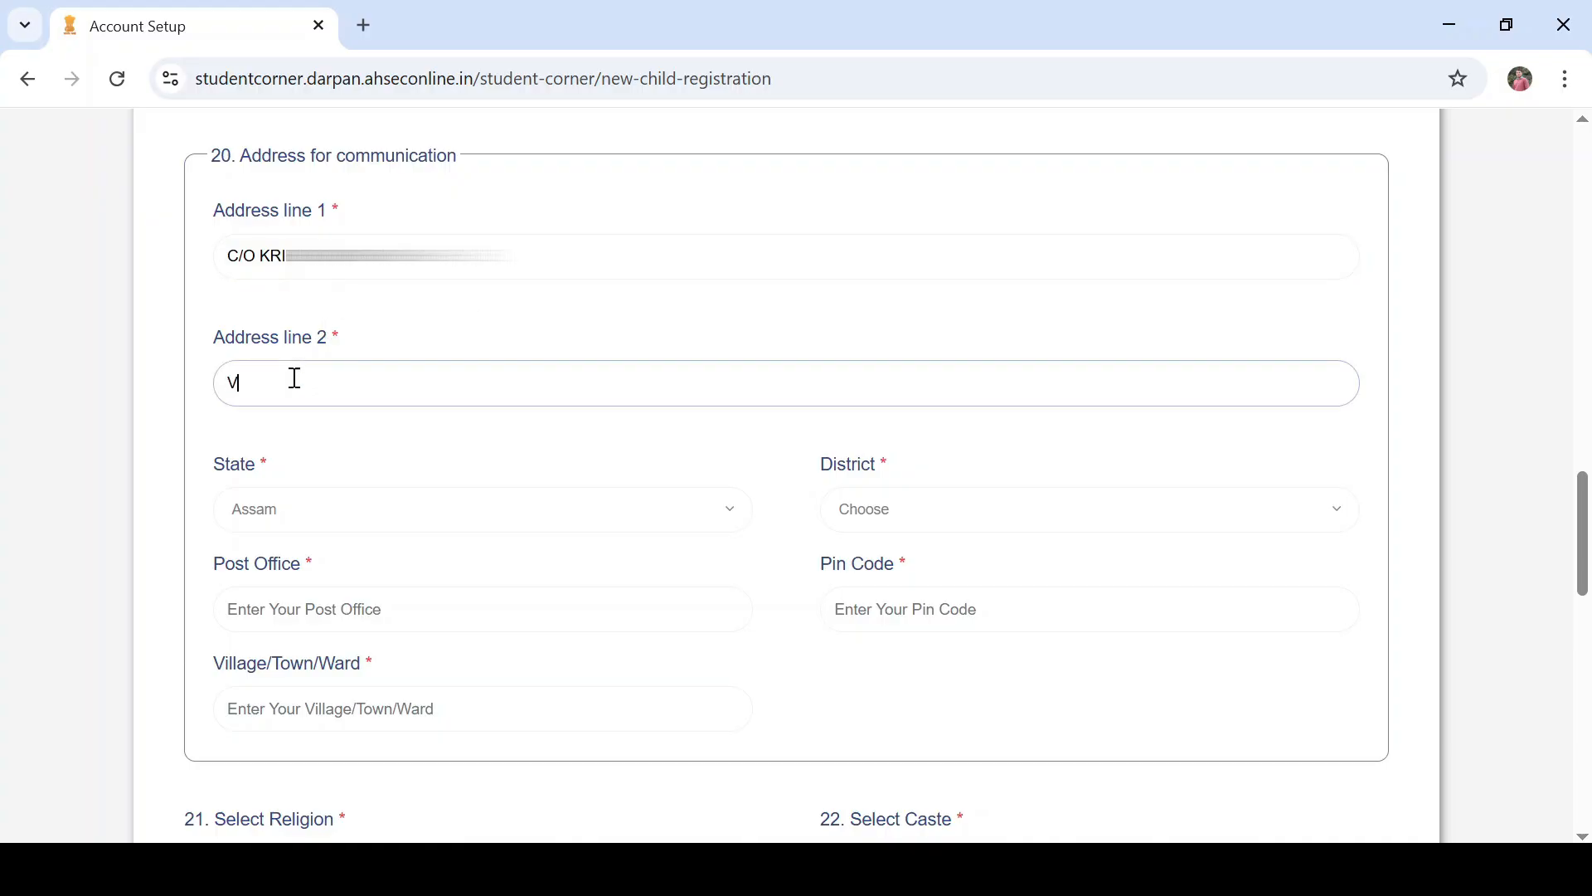
{"action": "type", "text": "ILL - NO"}
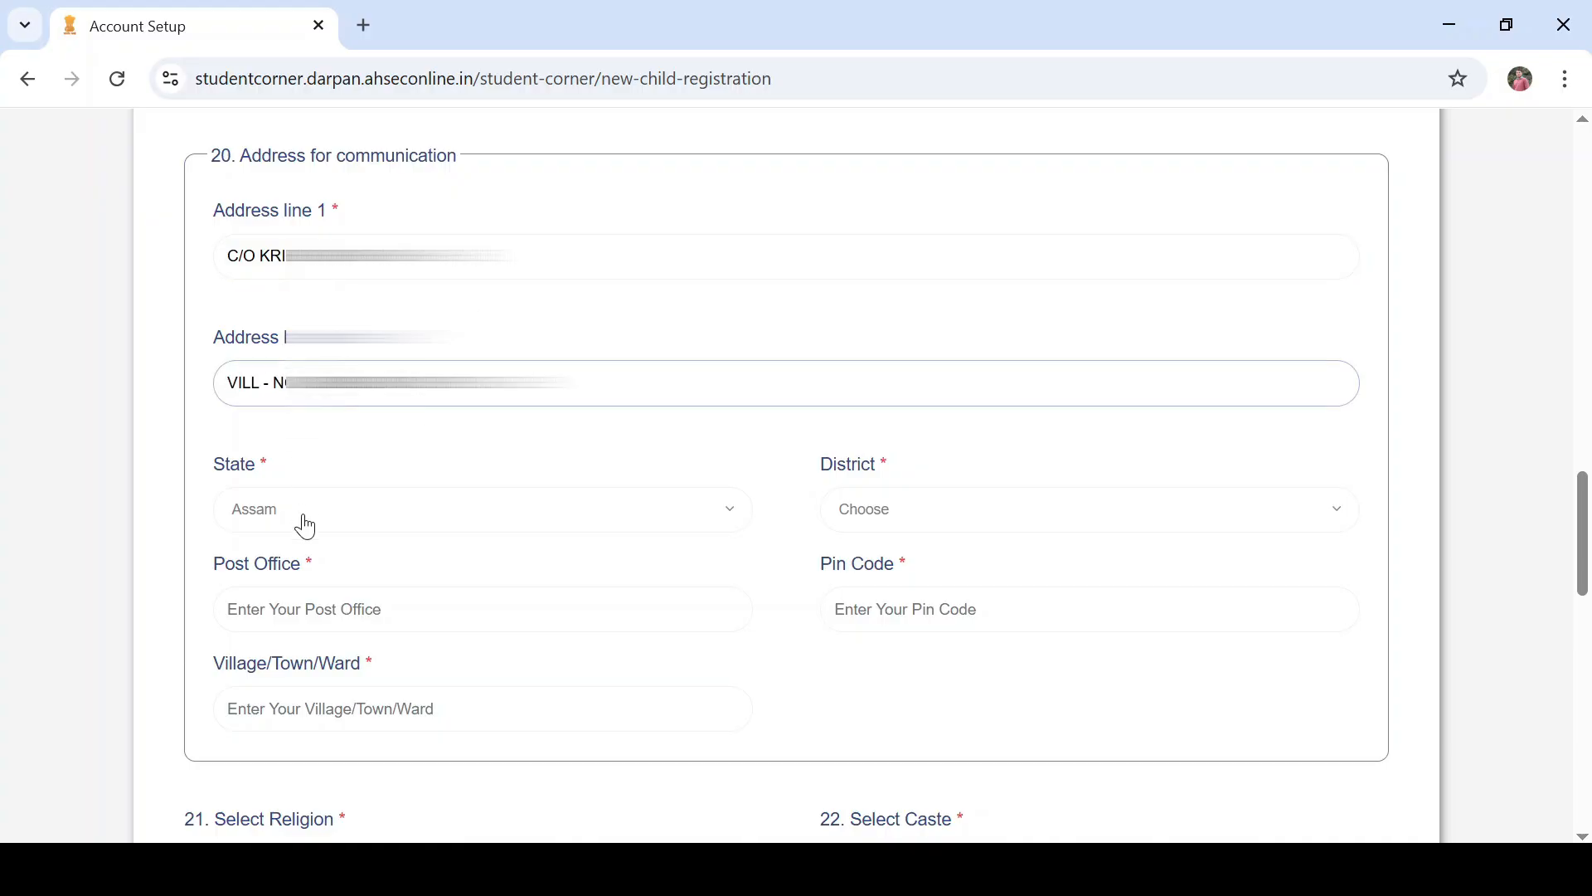
{"action": "left_click", "coordinate": [872, 536]}
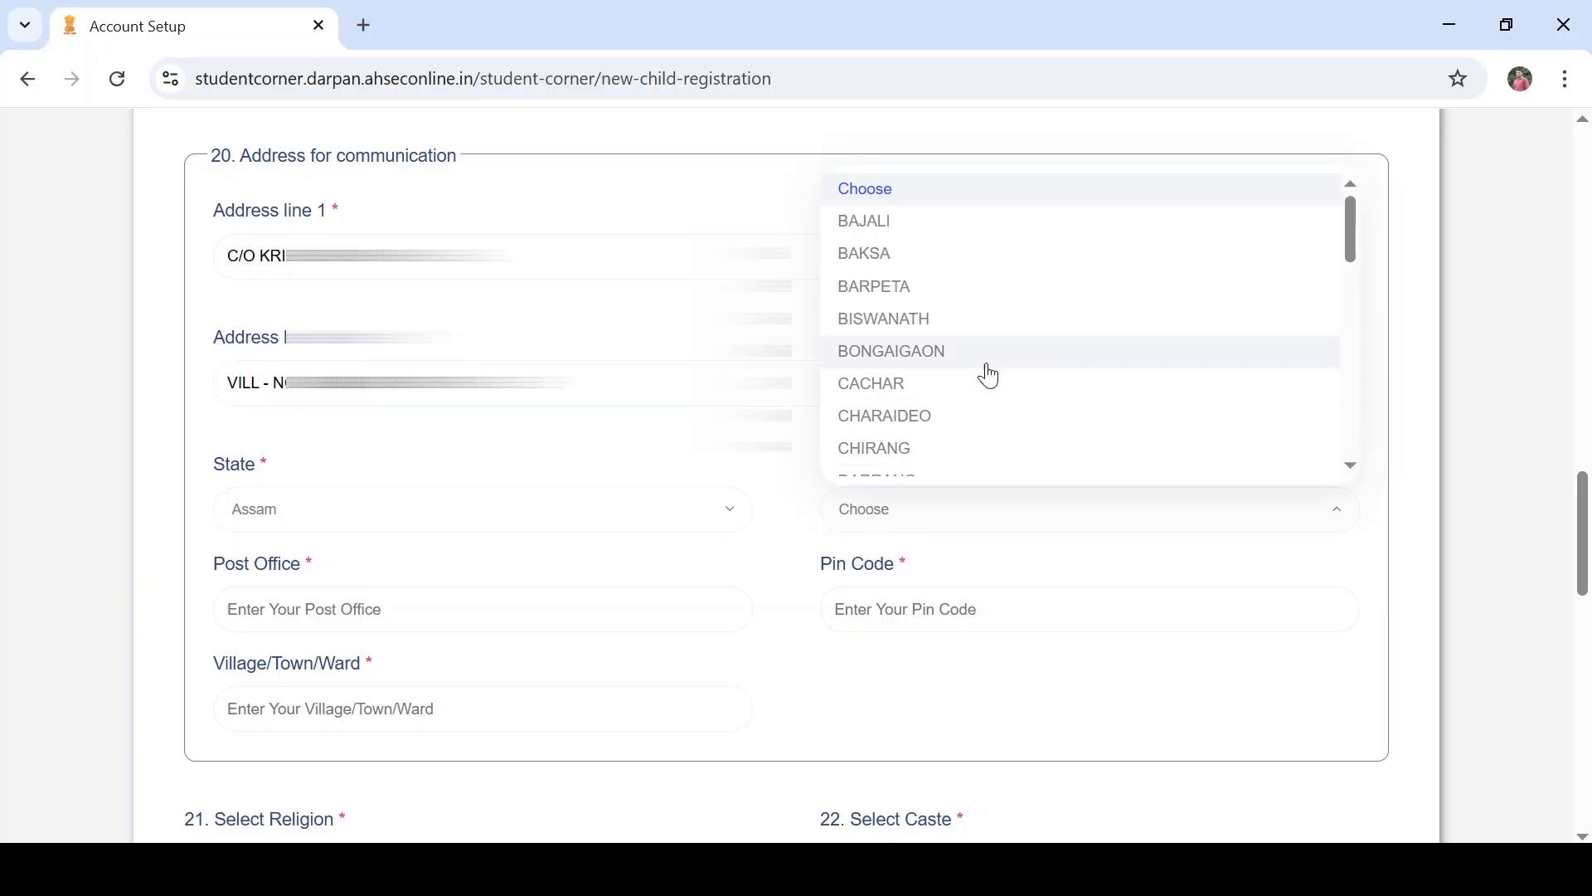
{"action": "scroll", "coordinate": [984, 370], "scroll_direction": "down", "scroll_amount": 2}
{"action": "left_click", "coordinate": [906, 449]}
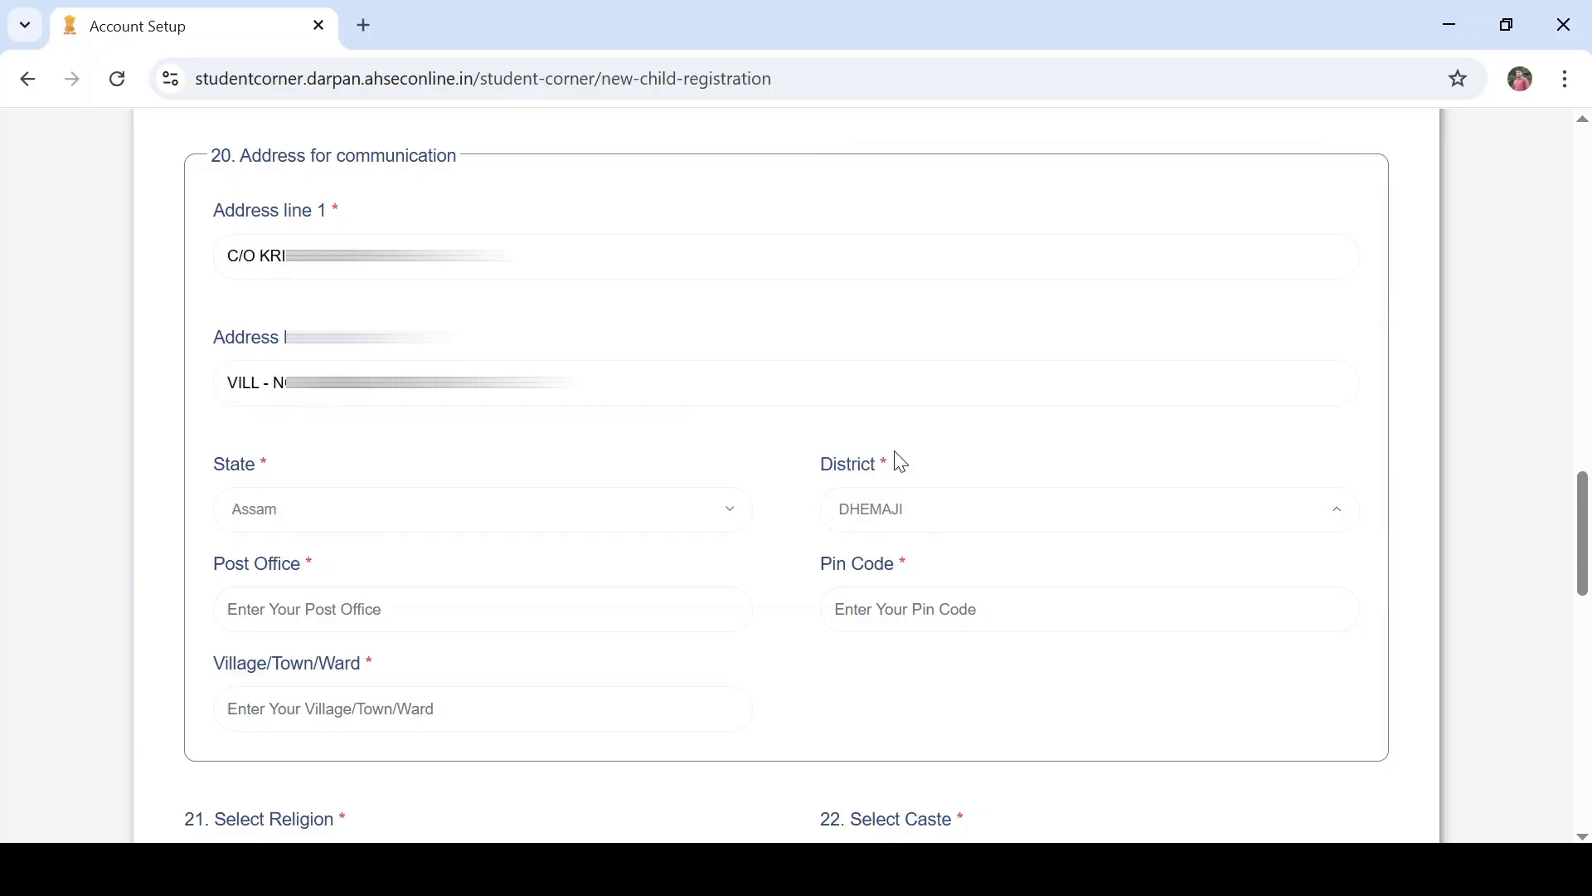
- Fill in the address's post office, PIN code and village/town/ward
{"action": "left_click", "coordinate": [302, 607]}
{"action": "type", "text": "JONAI"}
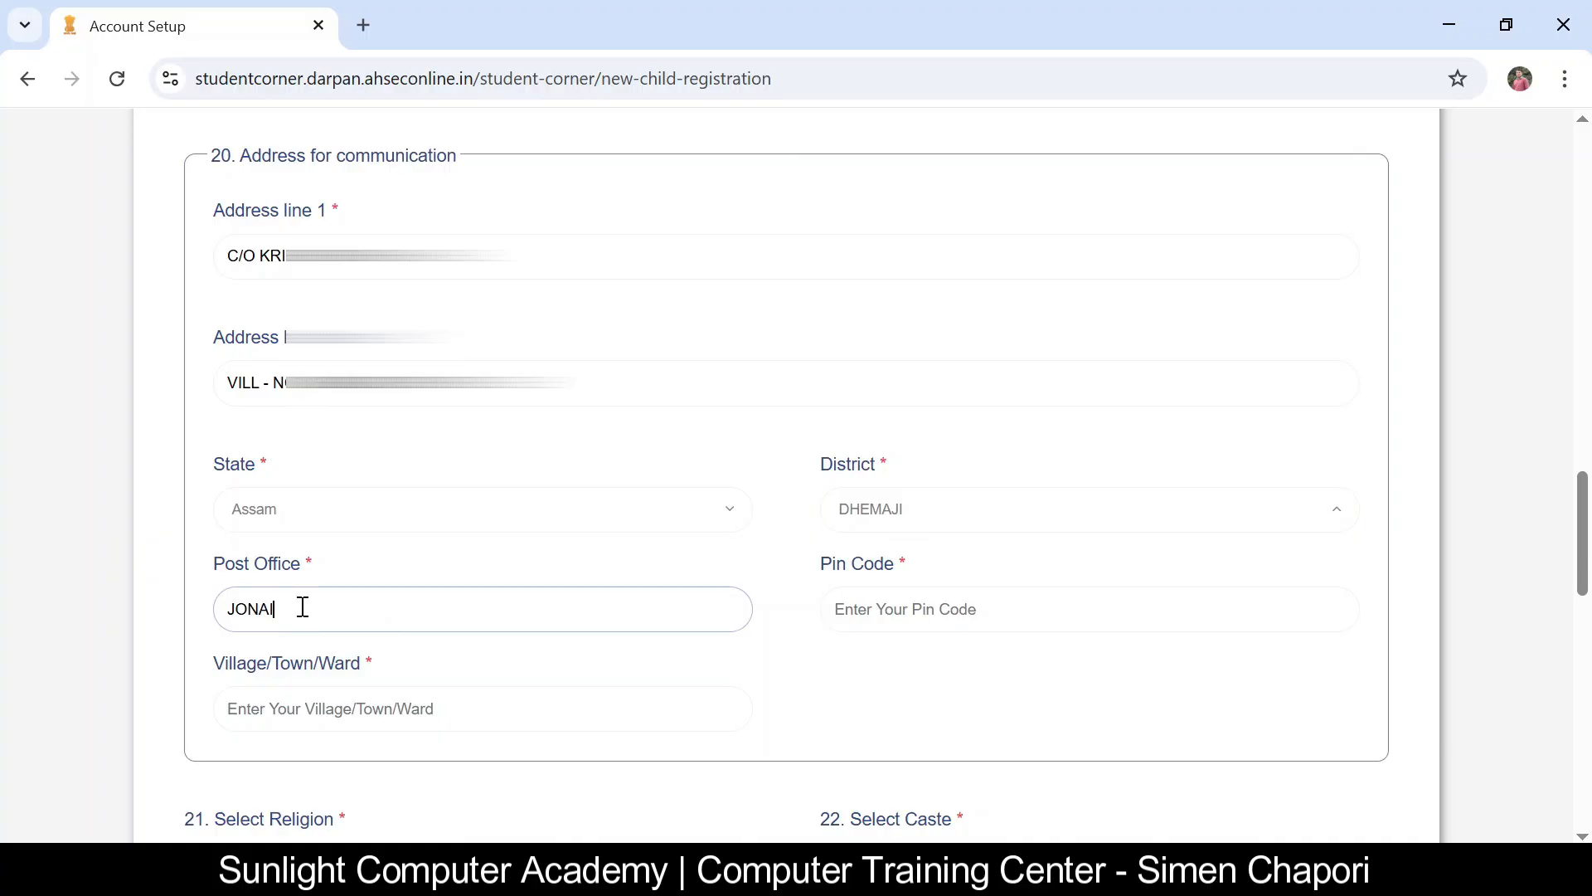
{"action": "left_click", "coordinate": [935, 621]}
{"action": "type", "text": "787060"}
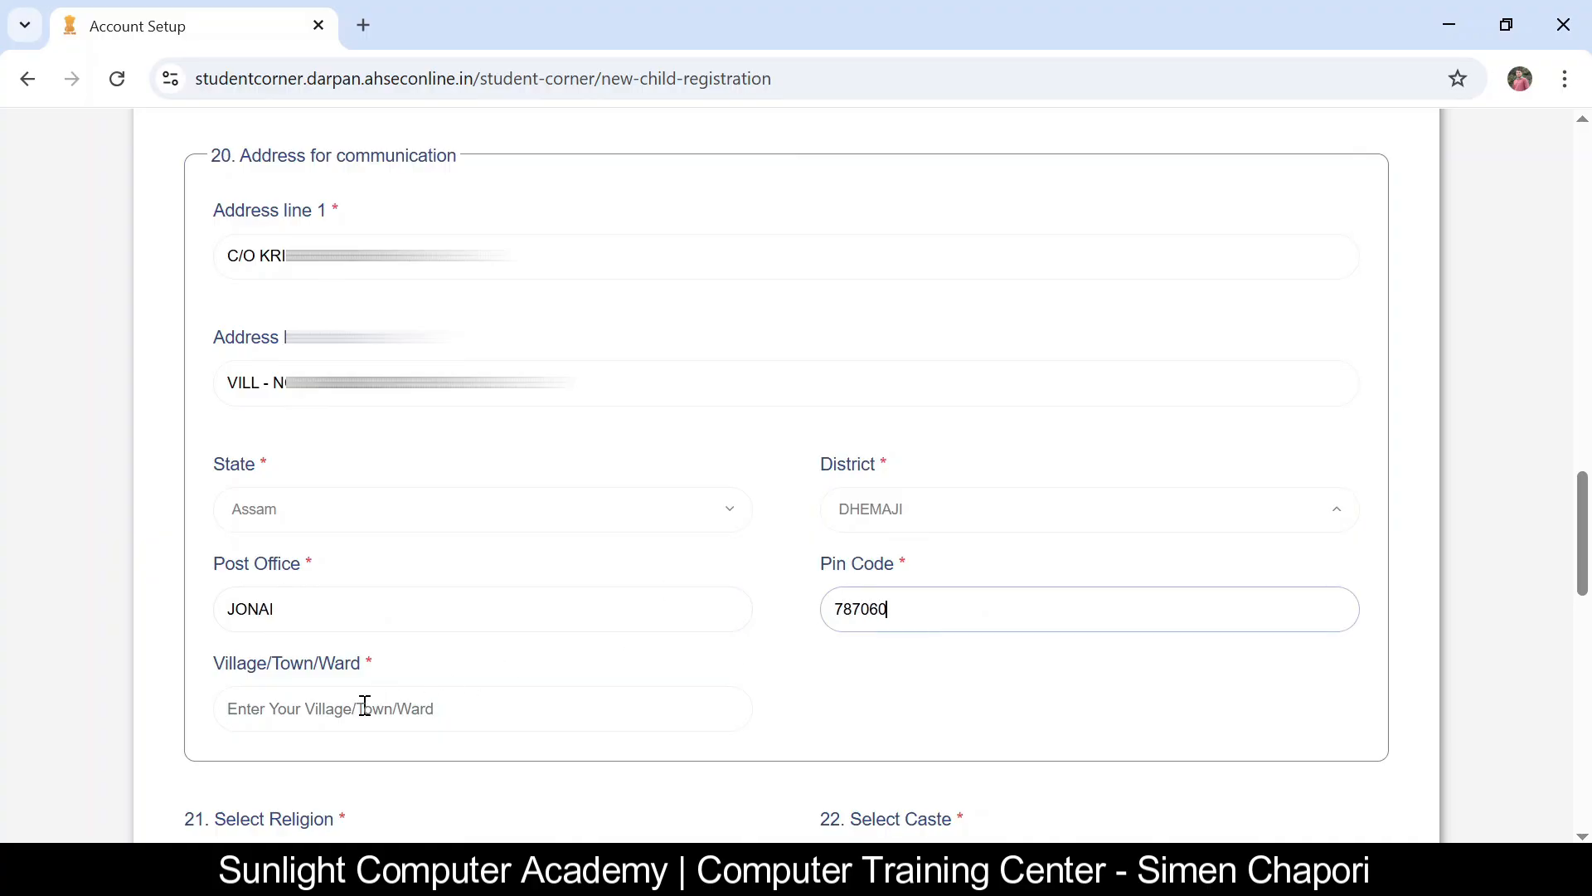
{"action": "left_click", "coordinate": [340, 715]}
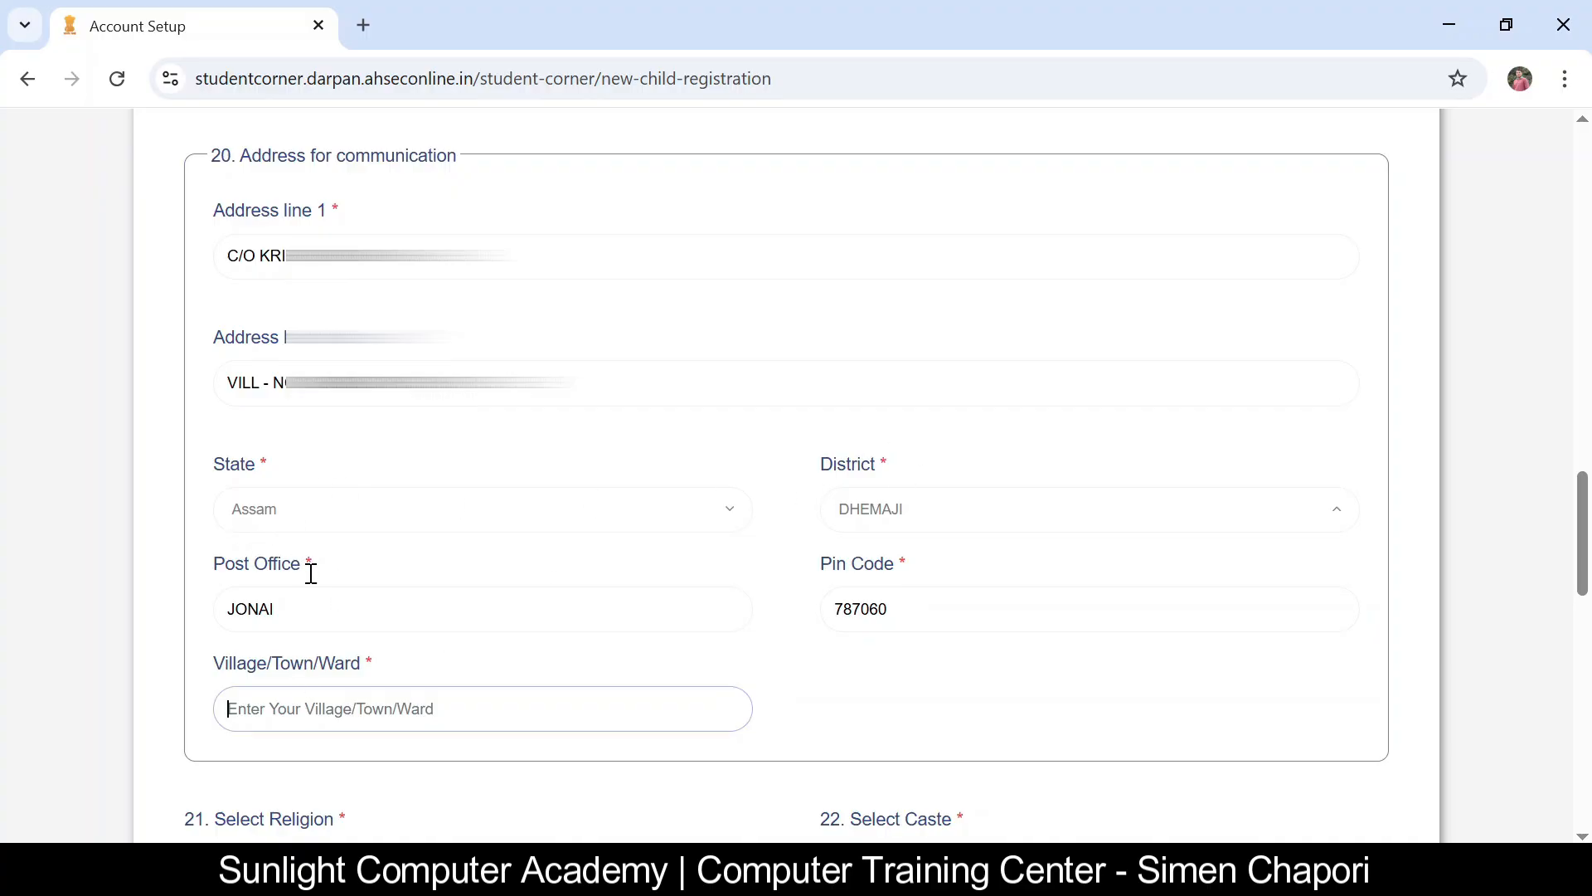
{"action": "type", "text": "P"}
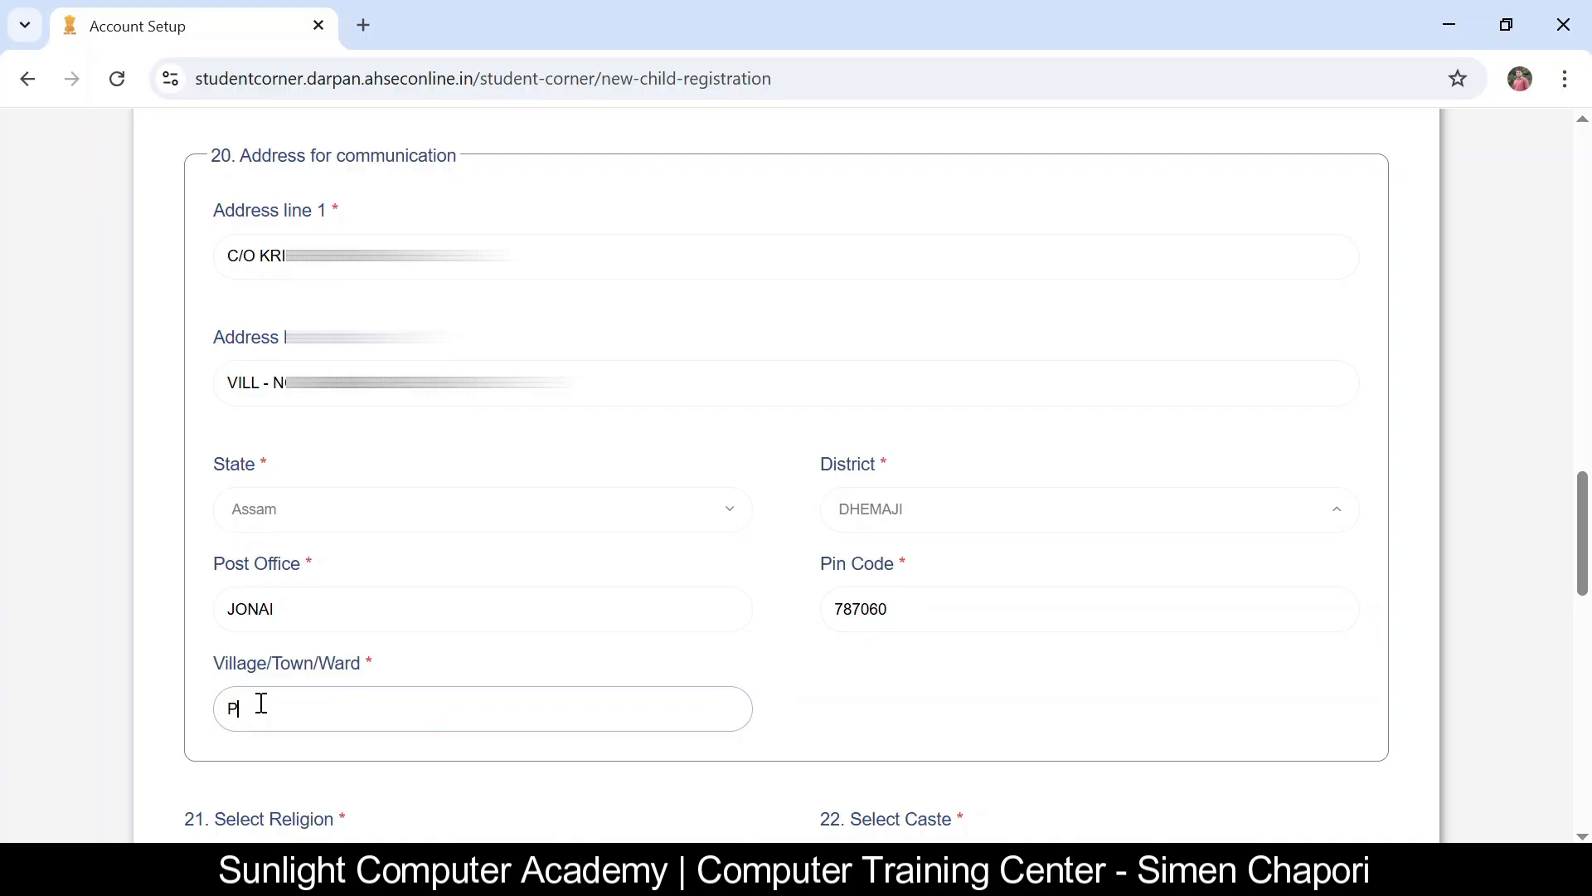
{"action": "type", "text": "S JONAI"}
{"action": "scroll", "coordinate": [256, 713], "scroll_direction": "down", "scroll_amount": 1}
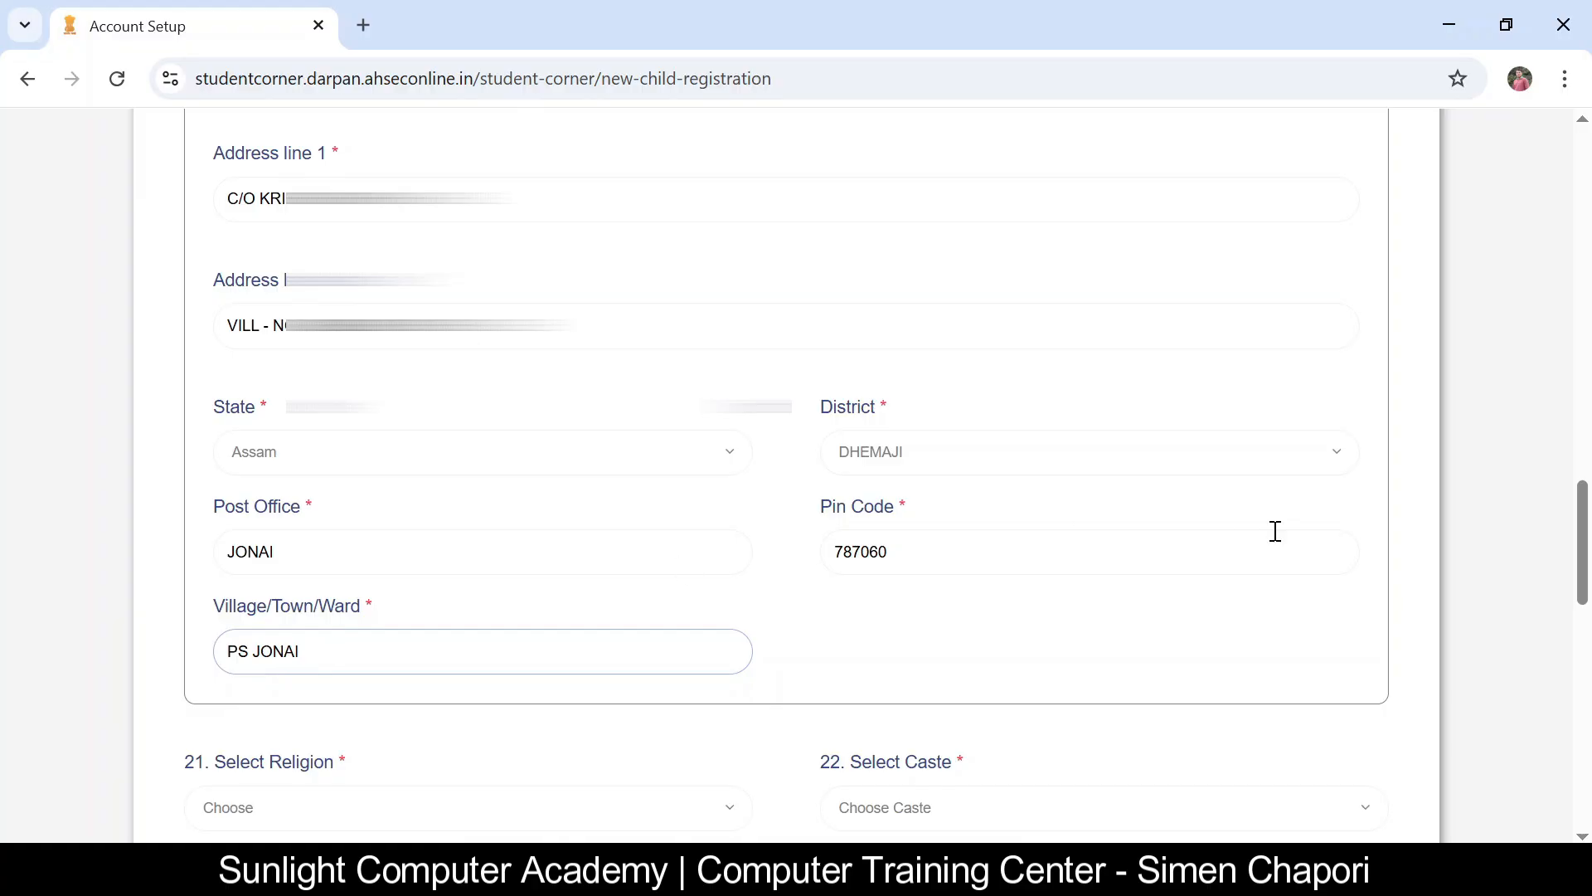
{"action": "scroll", "coordinate": [1275, 535], "scroll_direction": "down", "scroll_amount": 7}
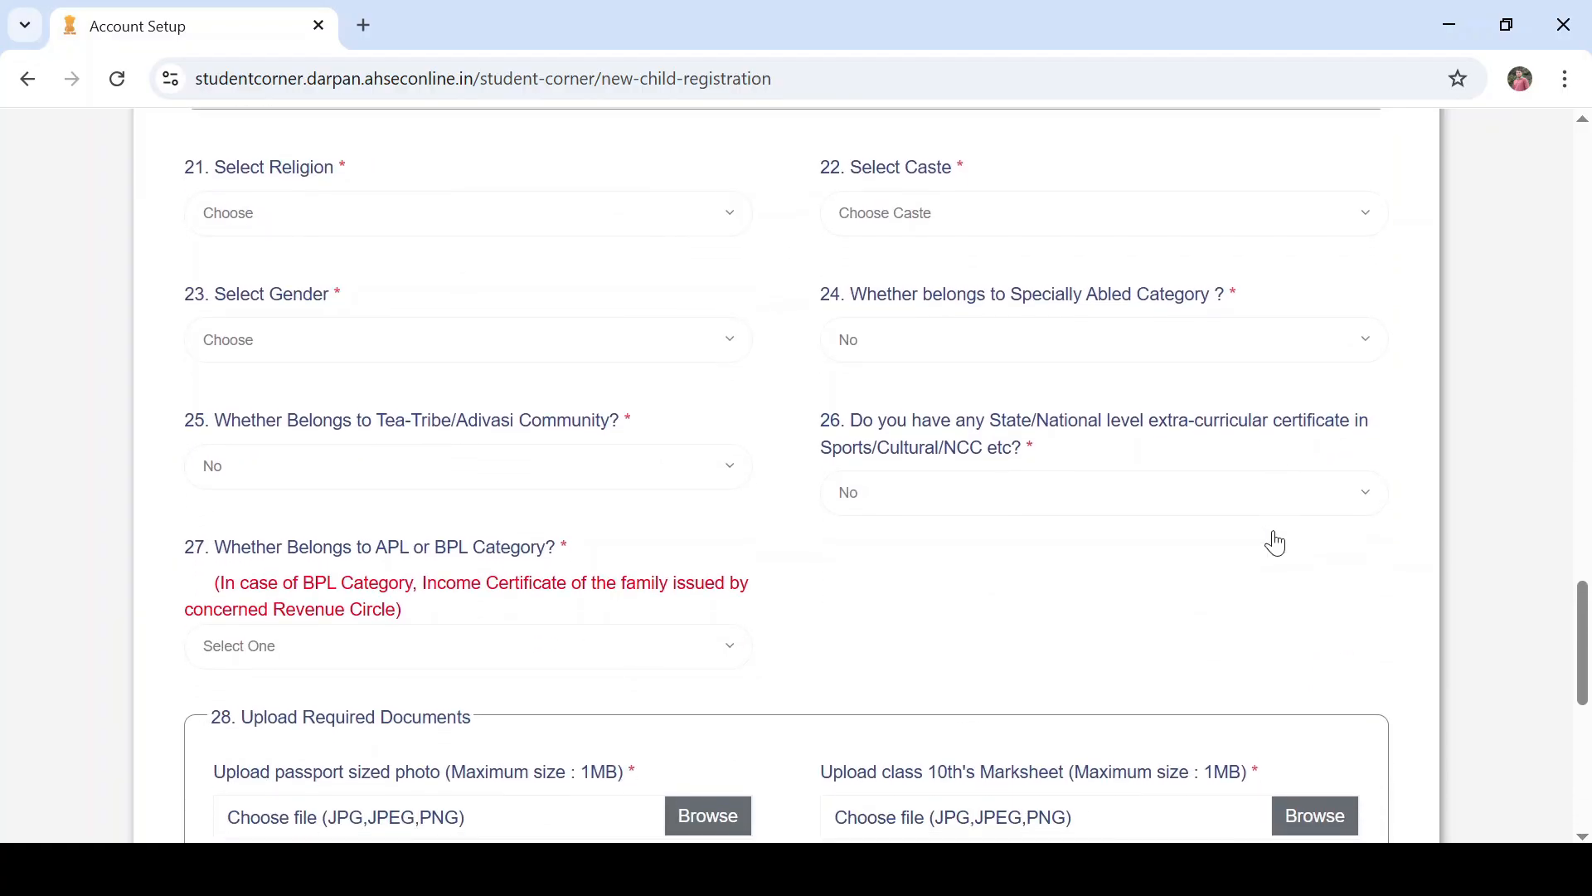
- Set religion to HINDUISM, caste to OBC and gender to Female
{"action": "left_click", "coordinate": [522, 222]}
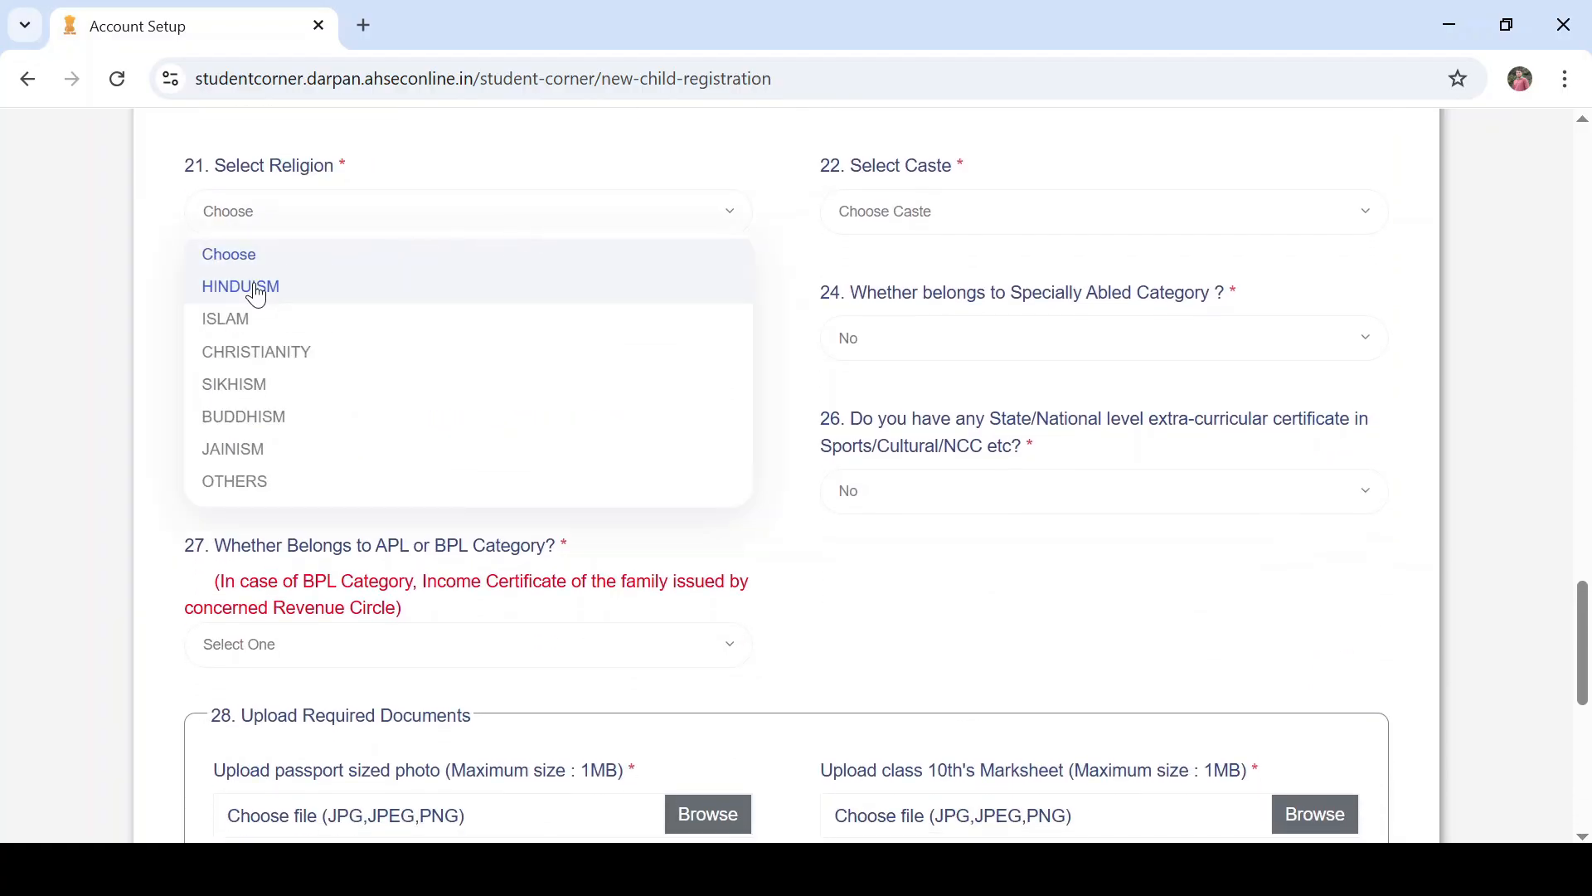
{"action": "left_click", "coordinate": [257, 286]}
{"action": "left_click", "coordinate": [962, 235]}
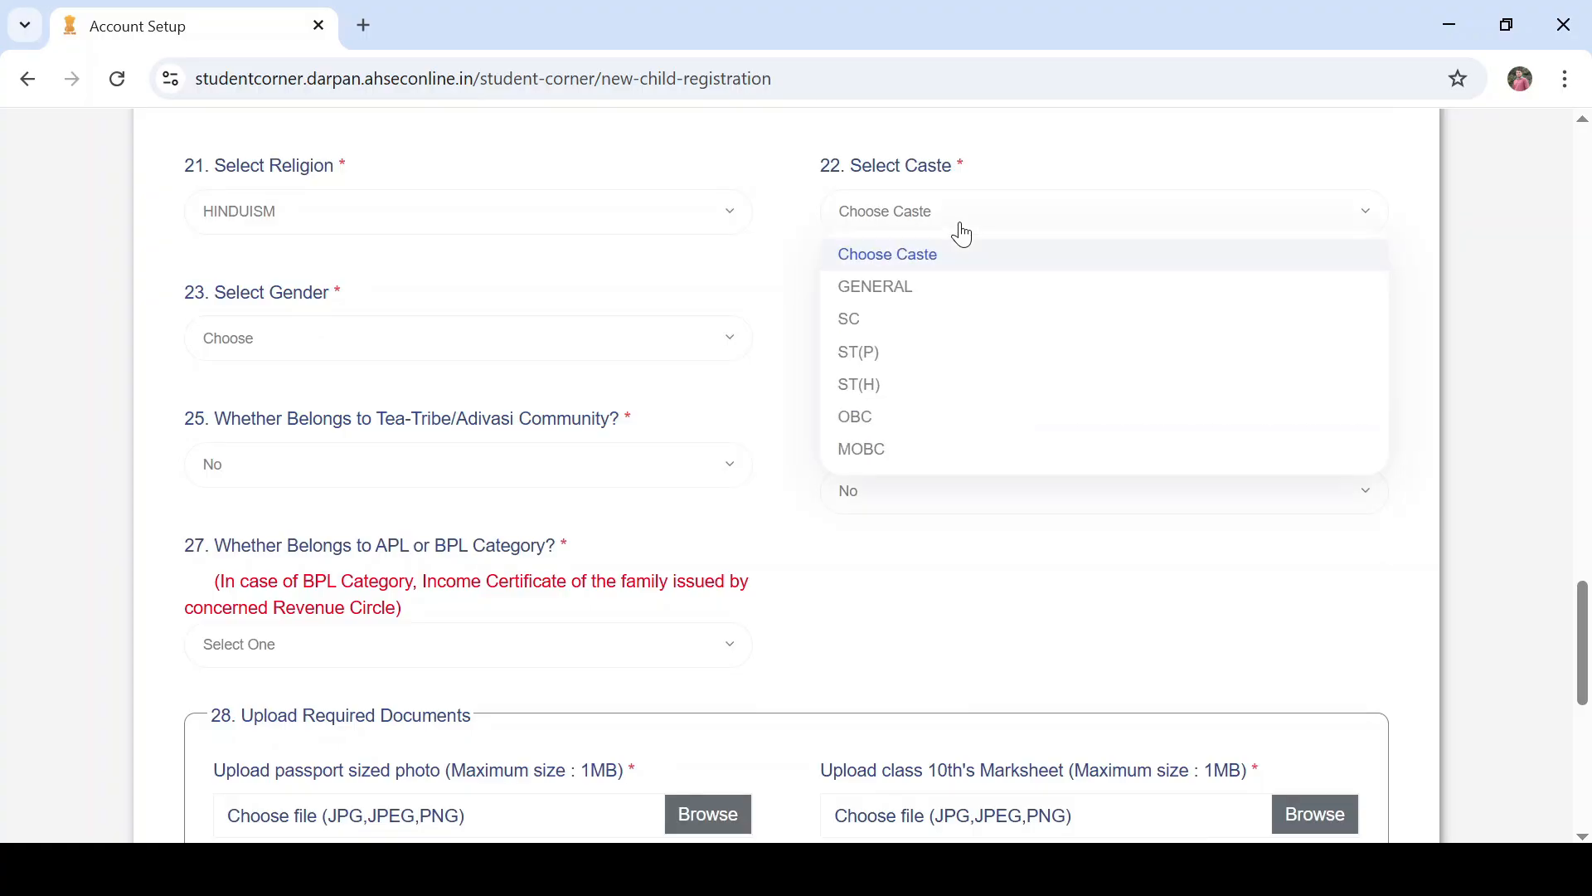
{"action": "left_click", "coordinate": [894, 423]}
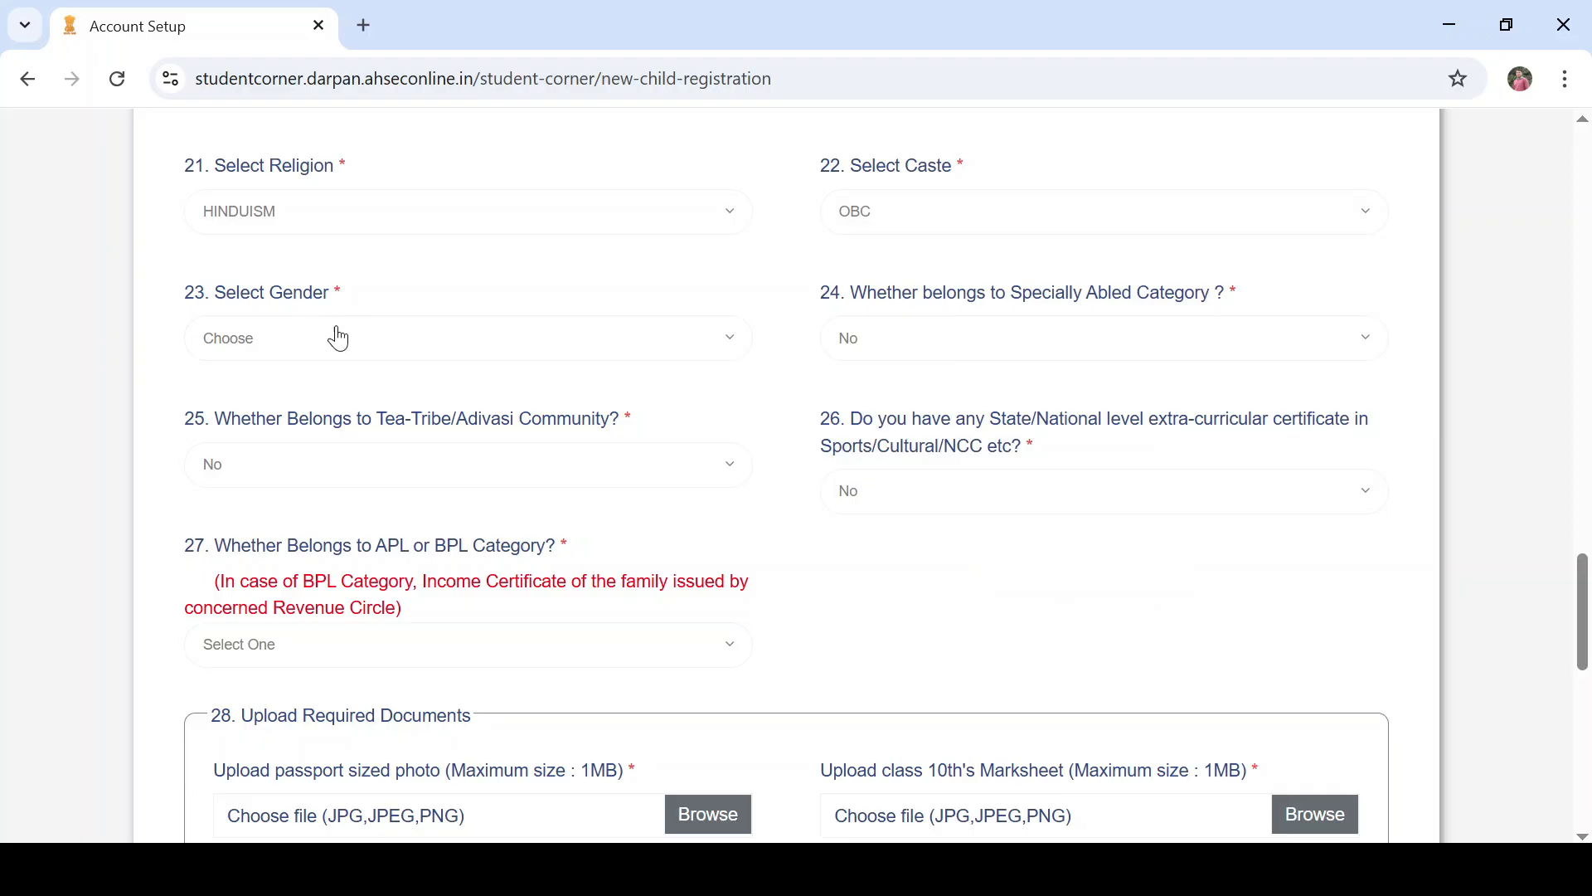
{"action": "left_click", "coordinate": [328, 349]}
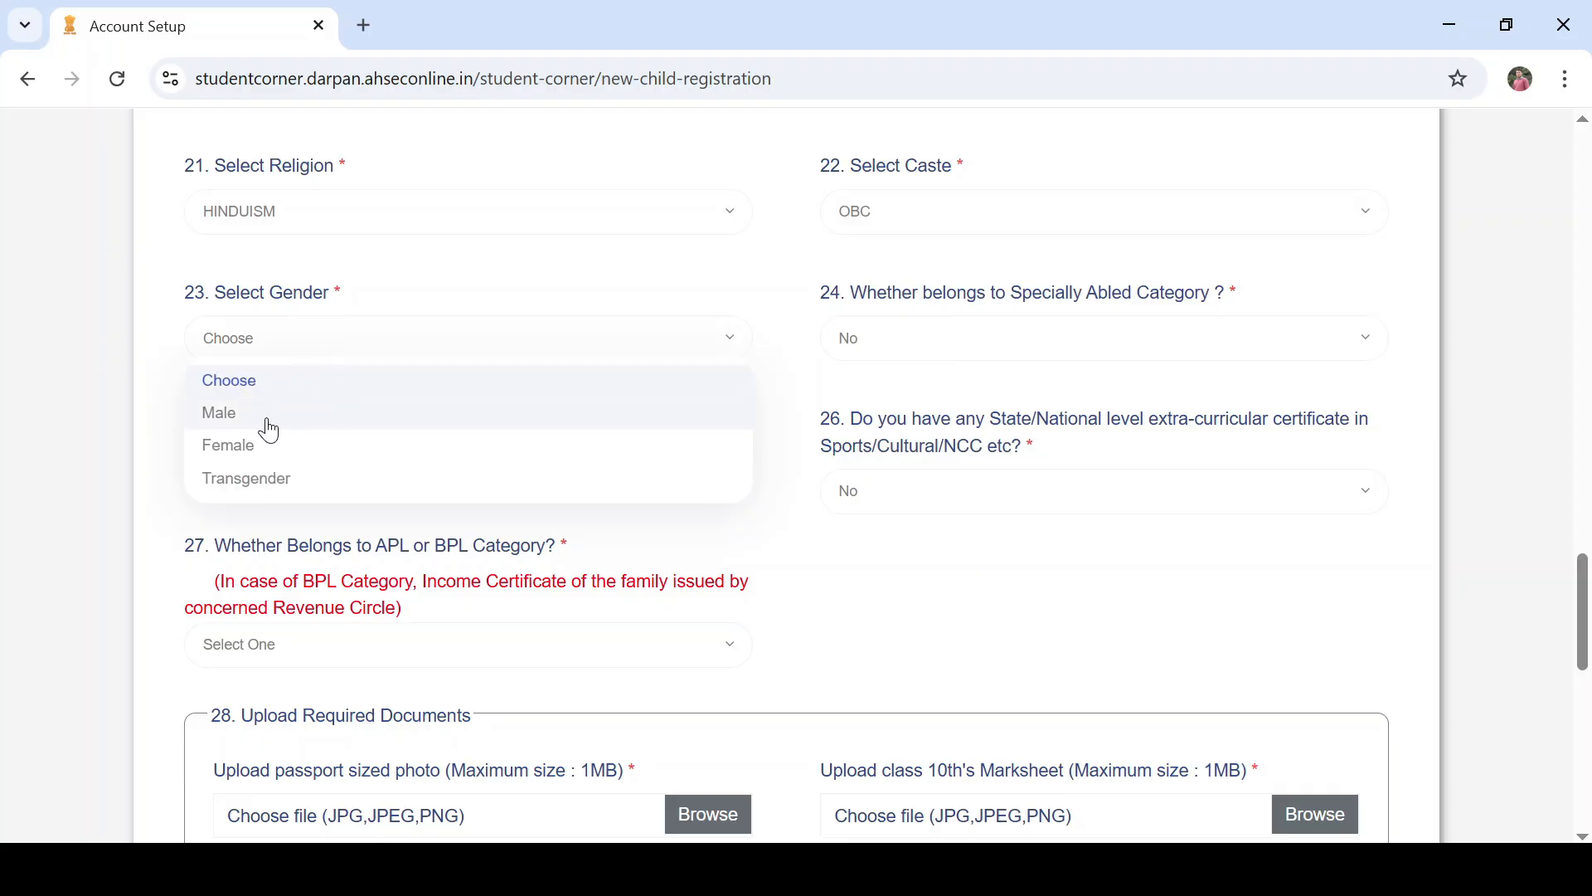
{"action": "left_click", "coordinate": [257, 447]}
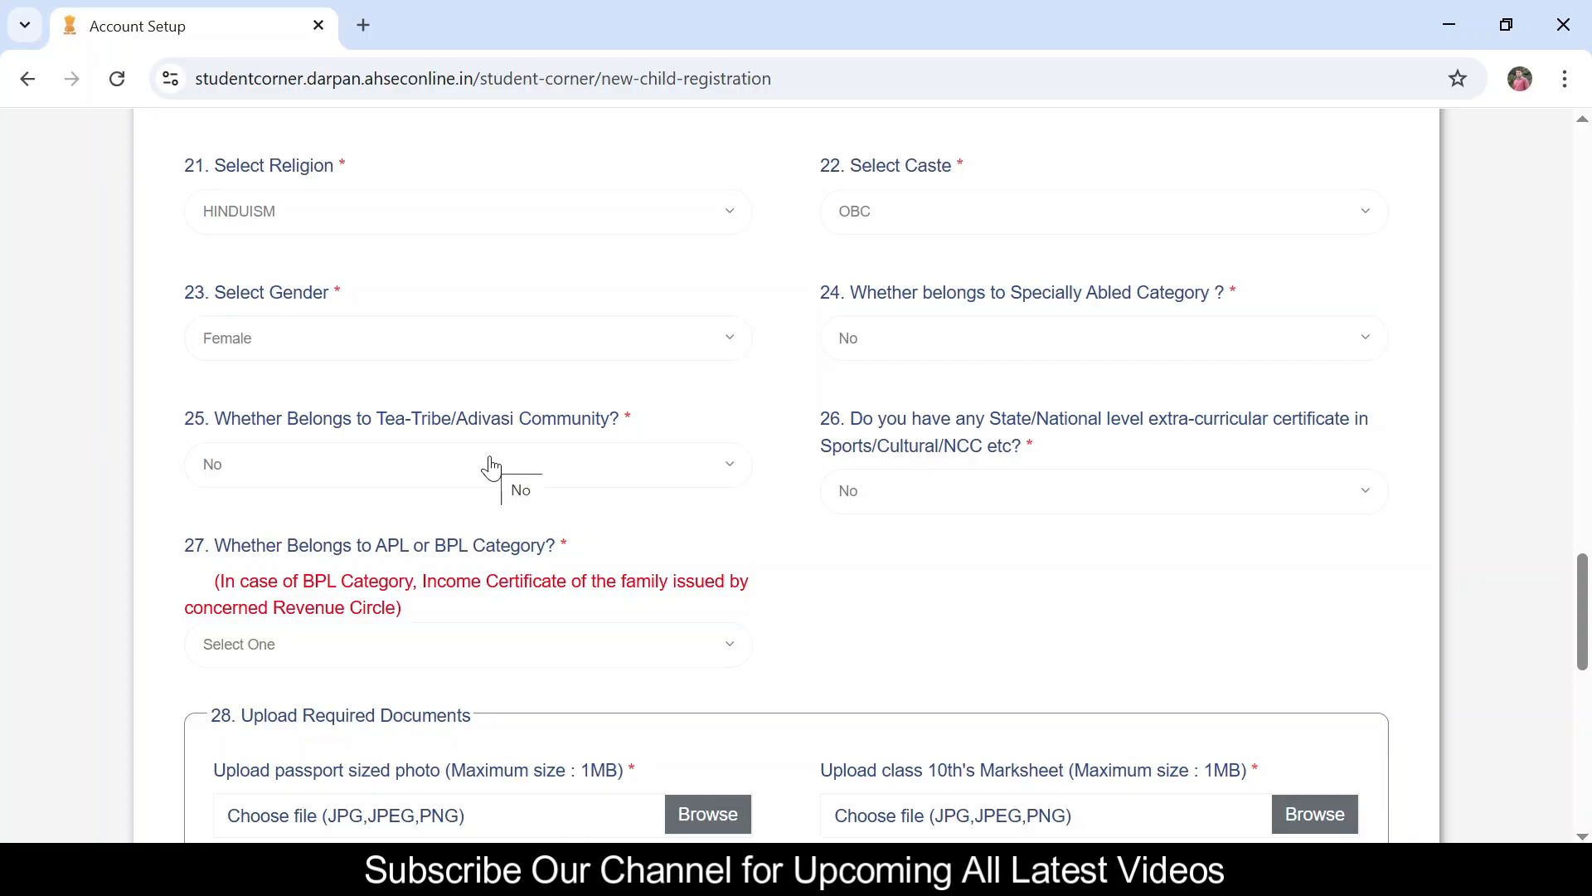
- Answer No to the Tea-Tribe/Adivasi and extra-curricular certificate questions
{"action": "left_click", "coordinate": [350, 468]}
{"action": "left_click", "coordinate": [277, 538]}
{"action": "left_click", "coordinate": [386, 468]}
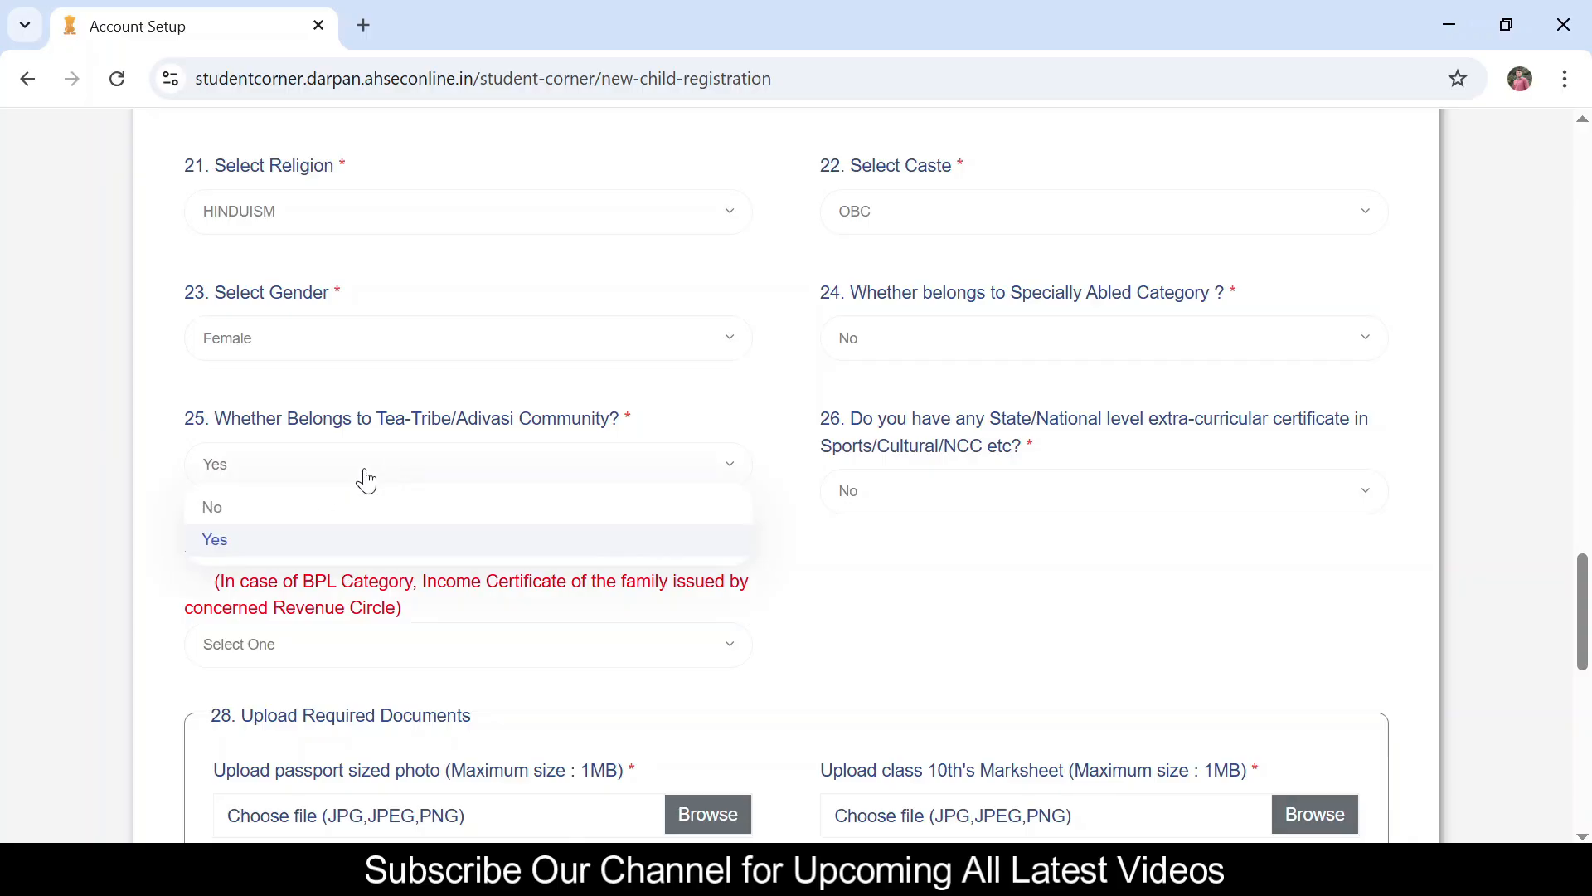
{"action": "left_click", "coordinate": [239, 511]}
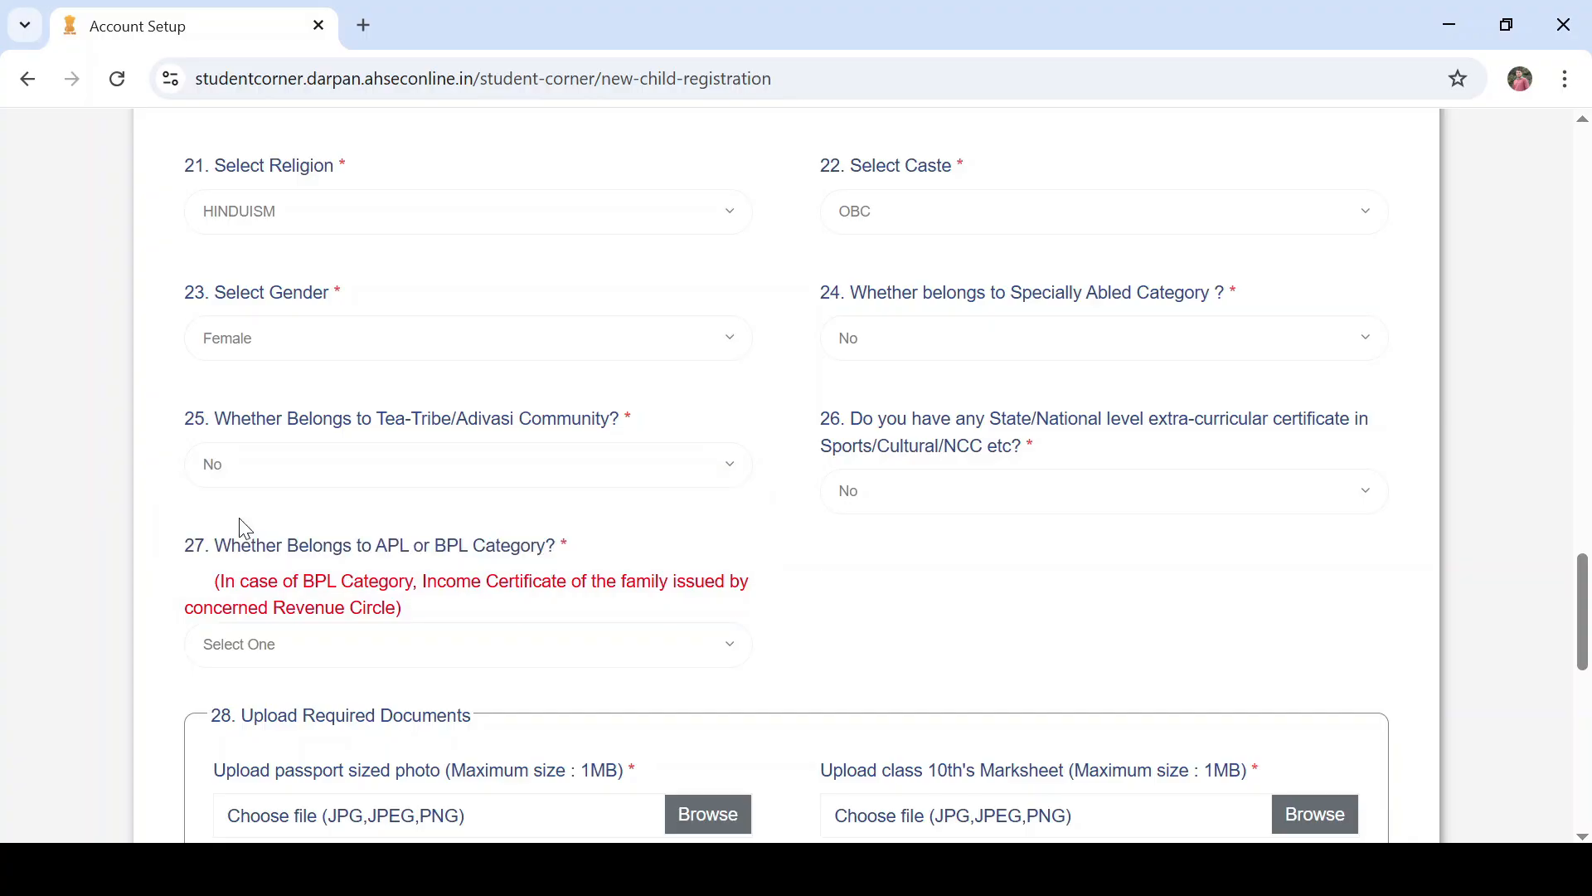
{"action": "left_click", "coordinate": [973, 508]}
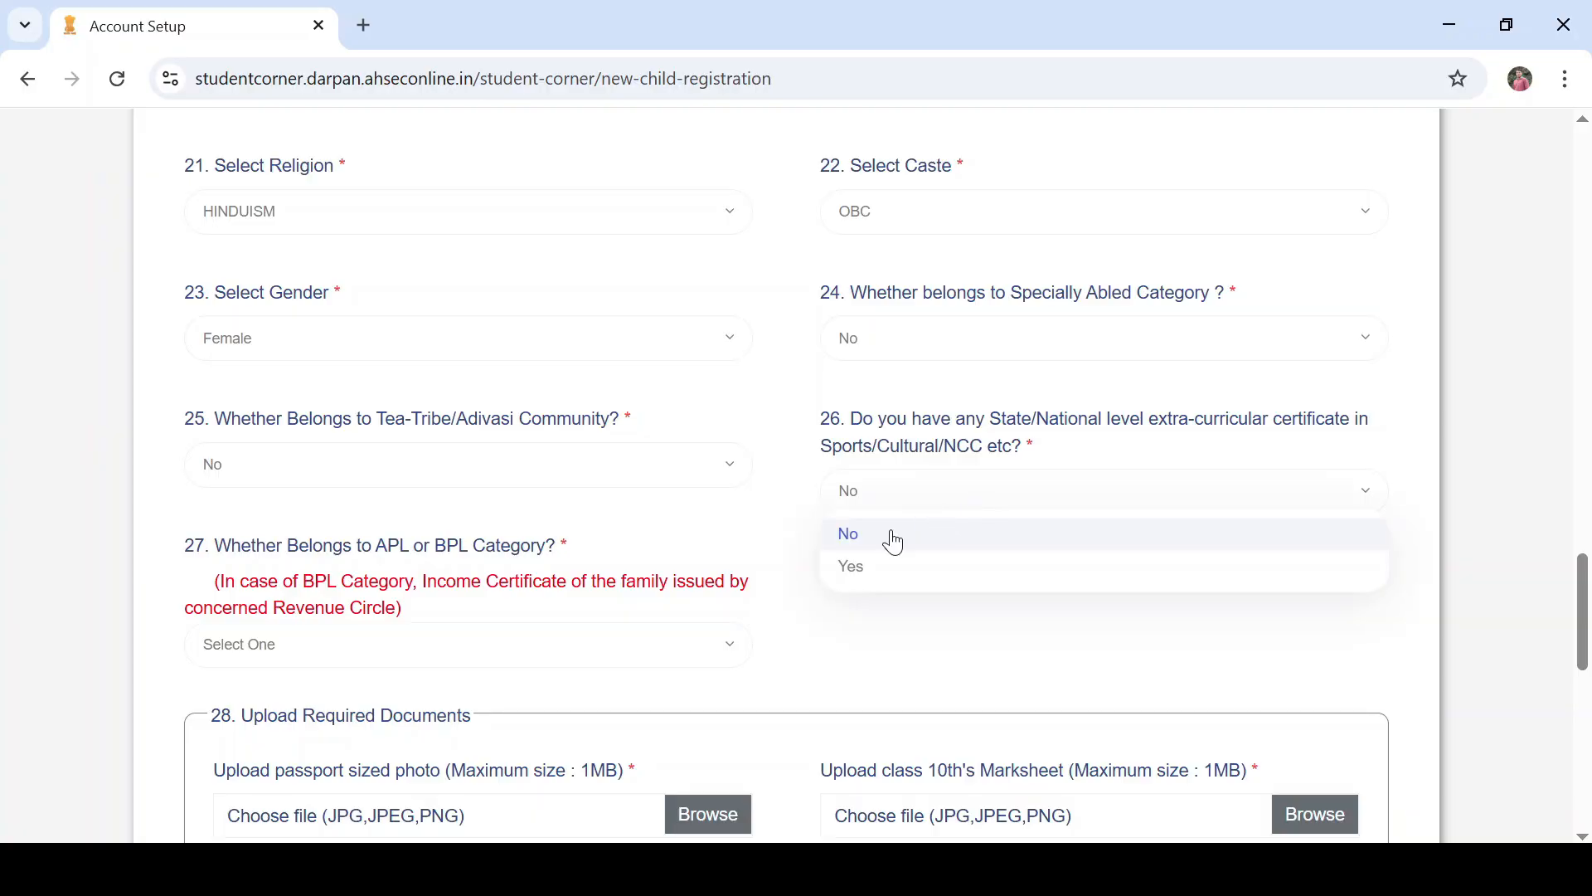
{"action": "left_click", "coordinate": [884, 550]}
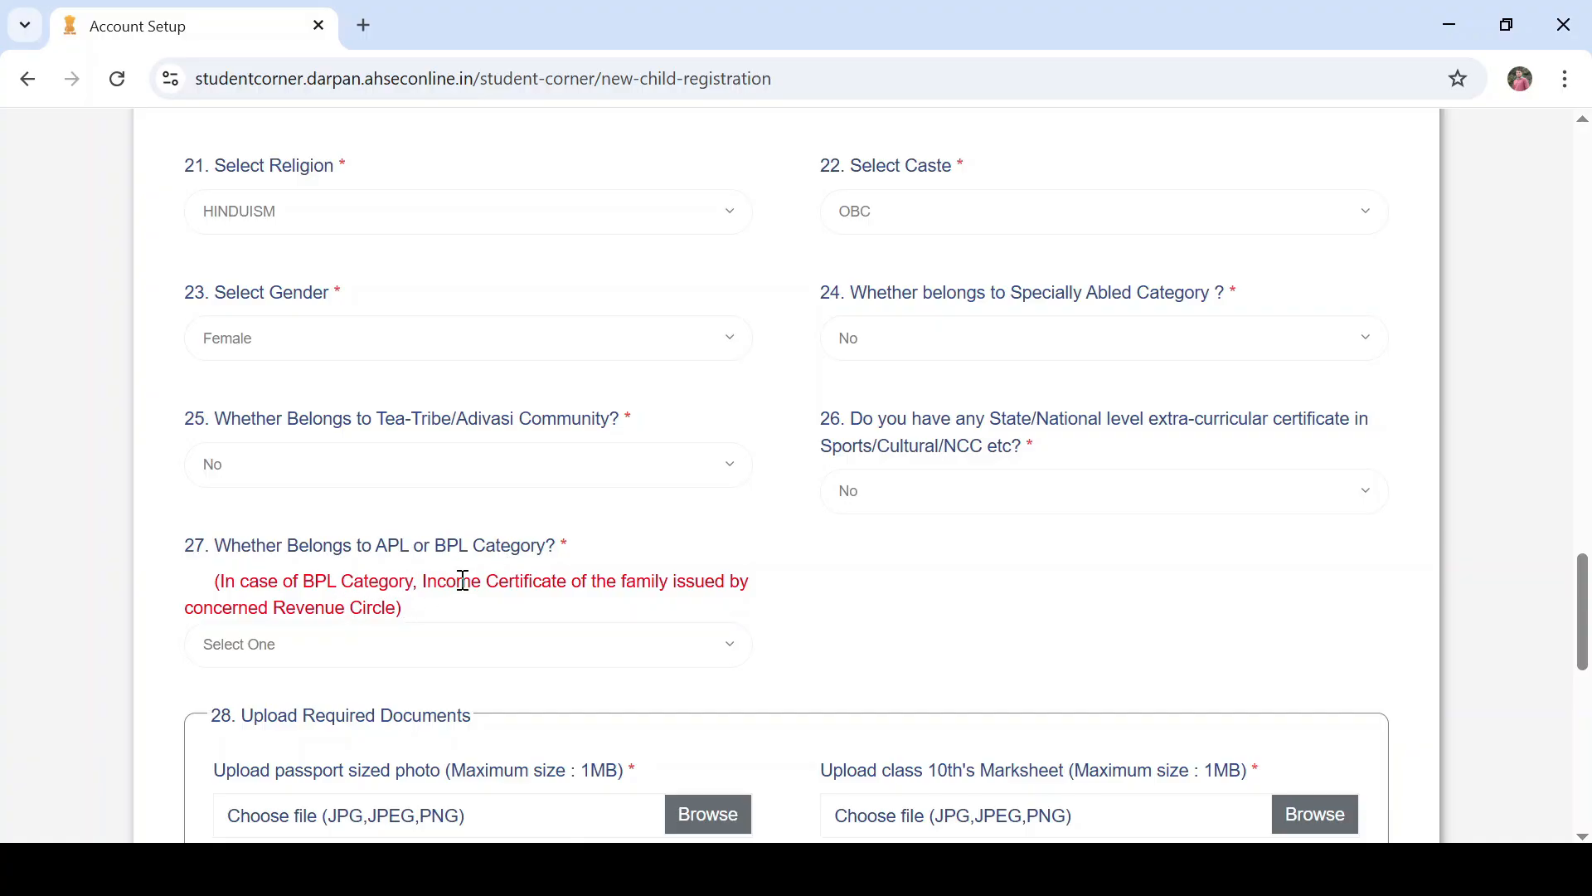
- Set the APL/BPL category to APL (Above Poverty Line)
{"action": "left_click", "coordinate": [370, 661]}
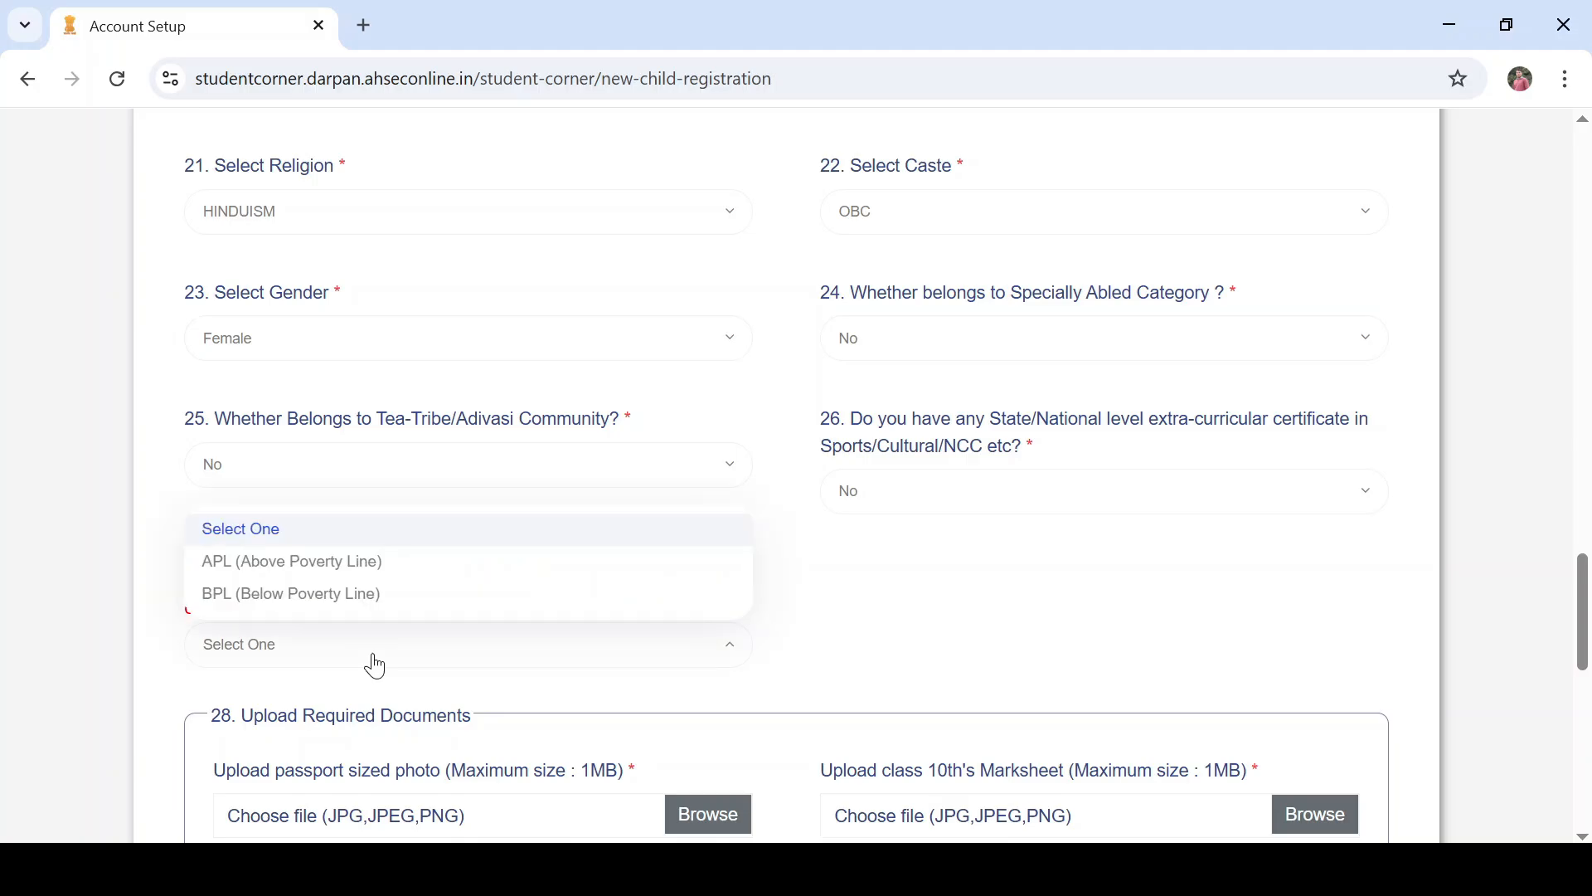
{"action": "left_click", "coordinate": [247, 564]}
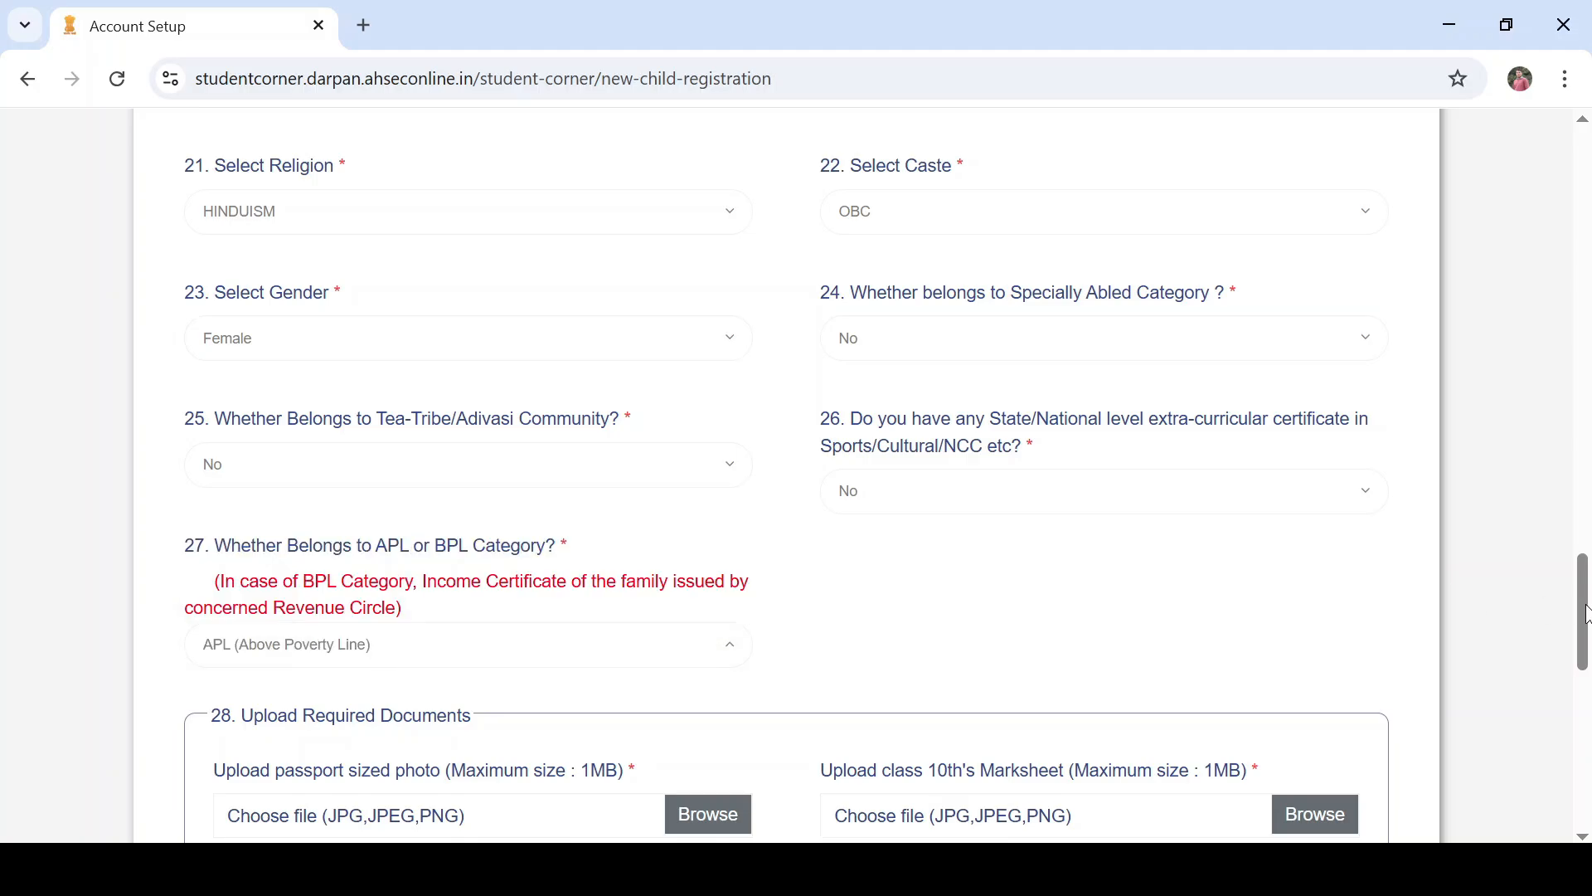
{"action": "scroll", "coordinate": [1584, 614], "scroll_direction": "down", "scroll_amount": 6}
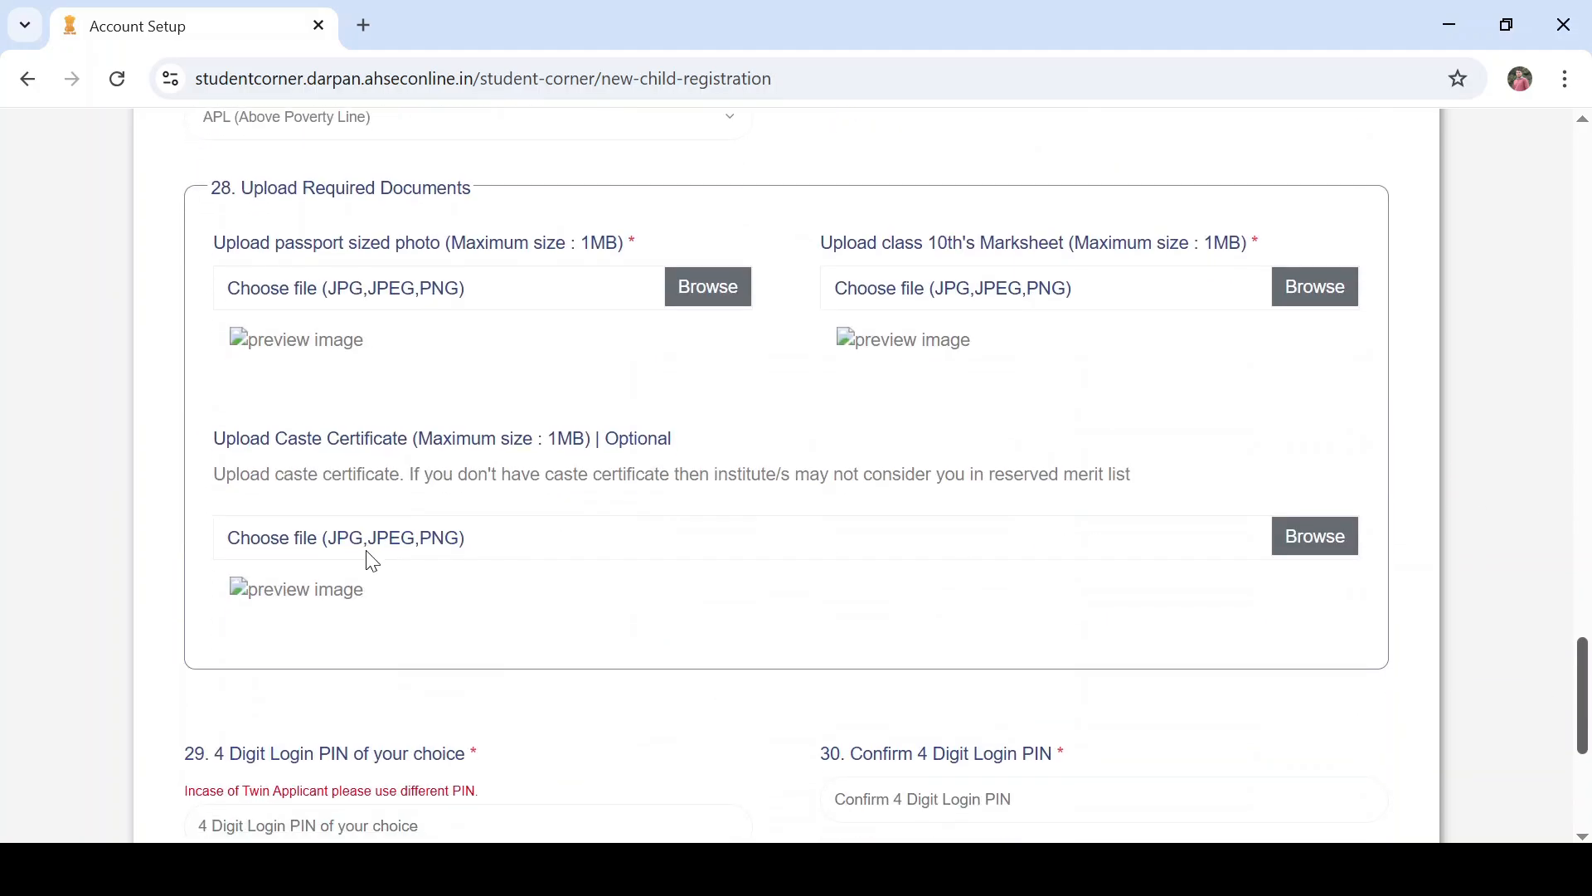
{"action": "scroll", "coordinate": [408, 661], "scroll_direction": "up", "scroll_amount": 2}
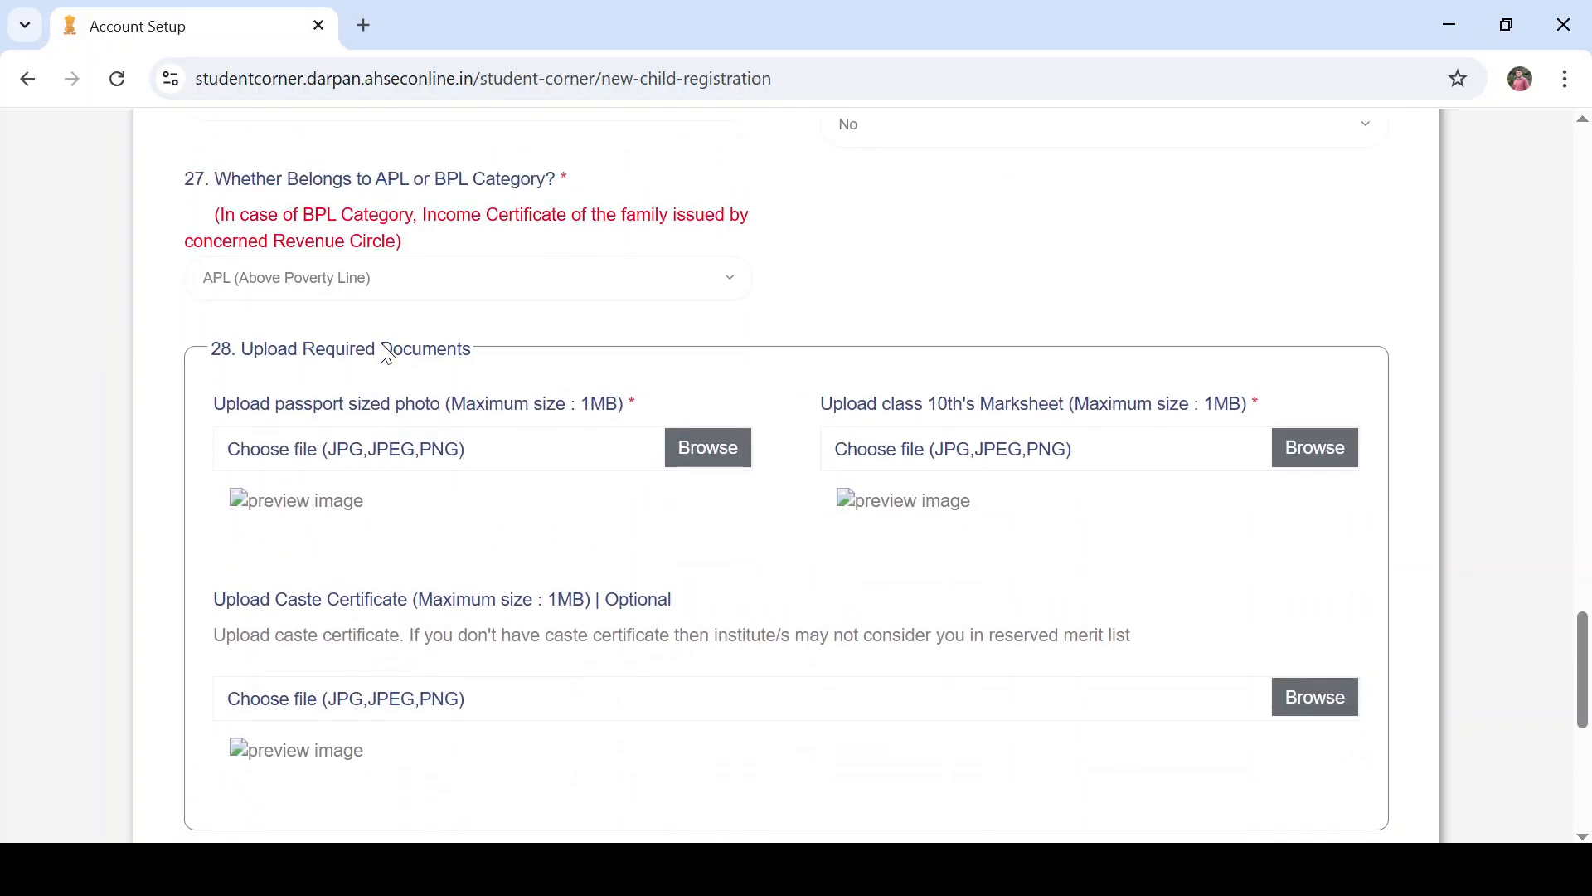
{"action": "left_click", "coordinate": [373, 296]}
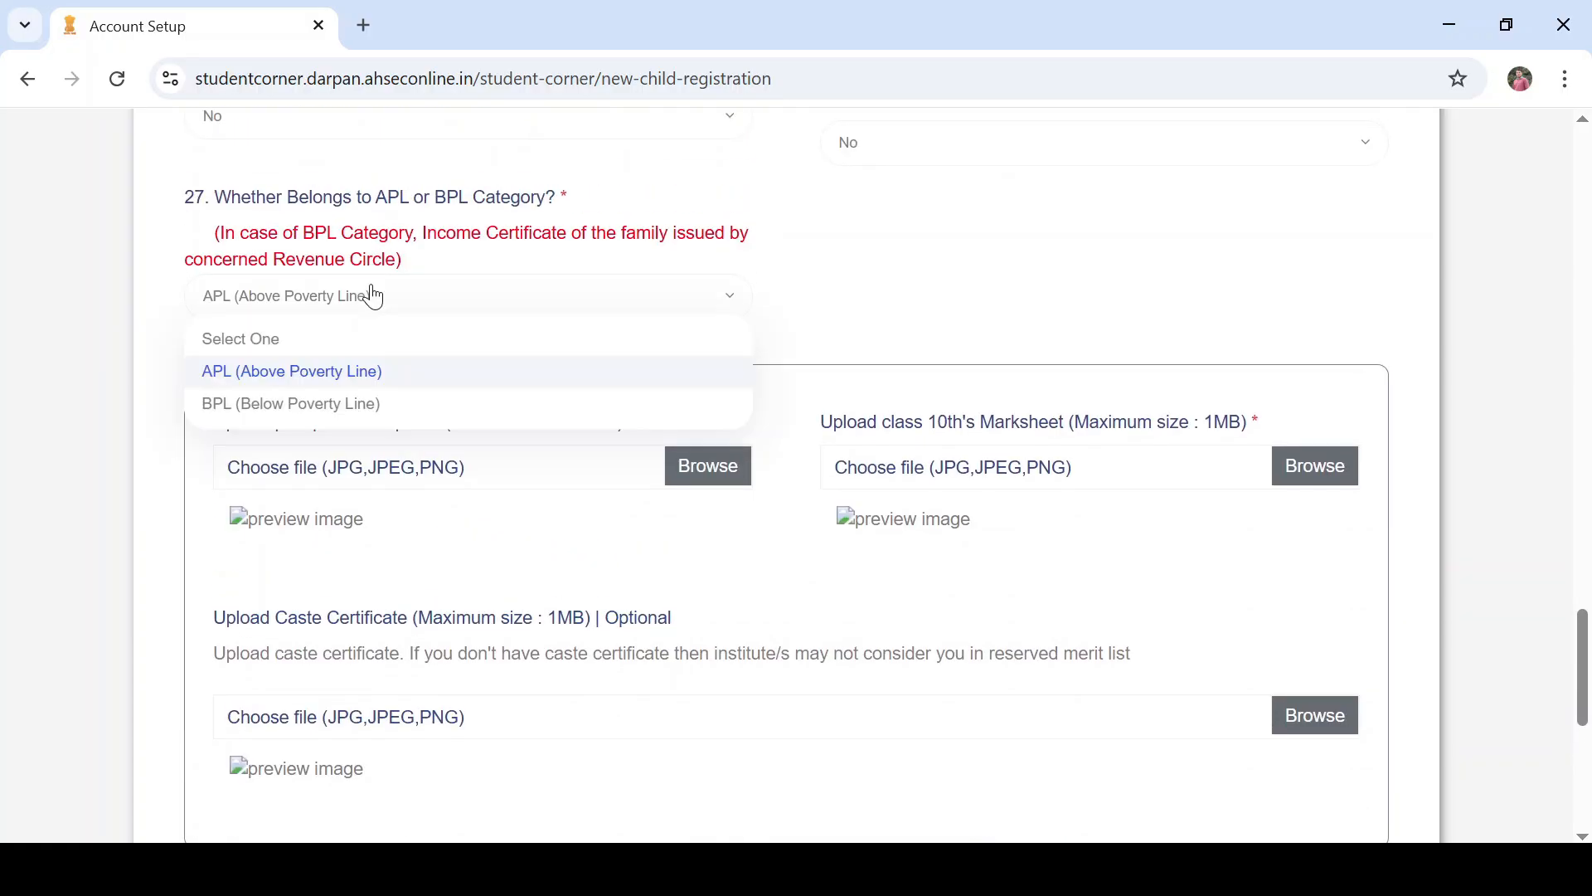
{"action": "left_click", "coordinate": [289, 402]}
{"action": "scroll", "coordinate": [433, 605], "scroll_direction": "down", "scroll_amount": 1}
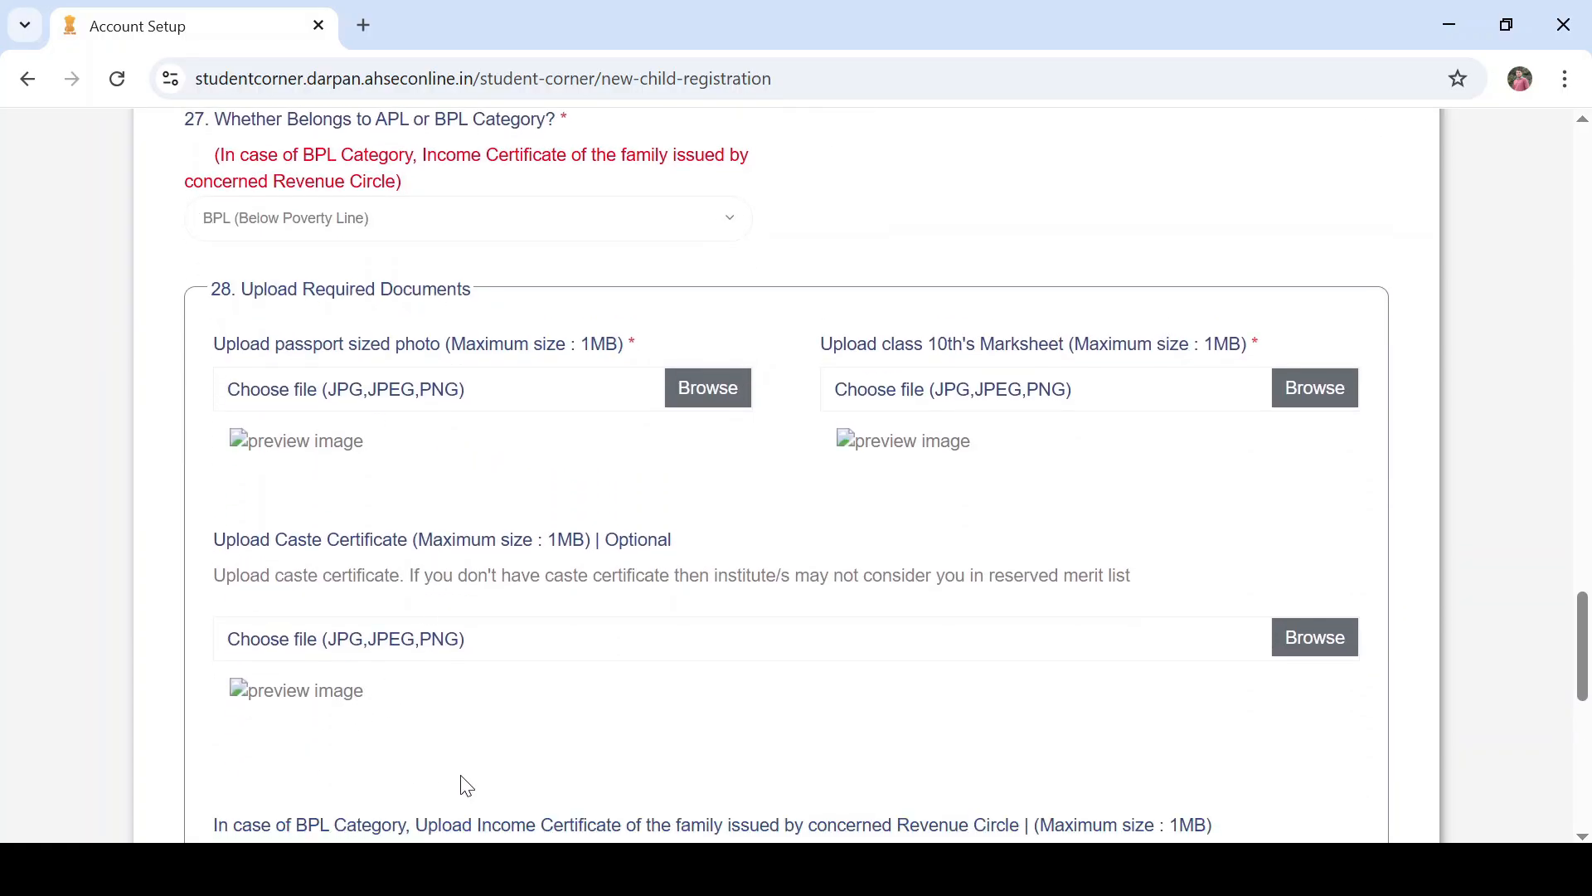
{"action": "scroll", "coordinate": [564, 783], "scroll_direction": "down", "scroll_amount": 1}
{"action": "scroll", "coordinate": [514, 663], "scroll_direction": "up", "scroll_amount": 2}
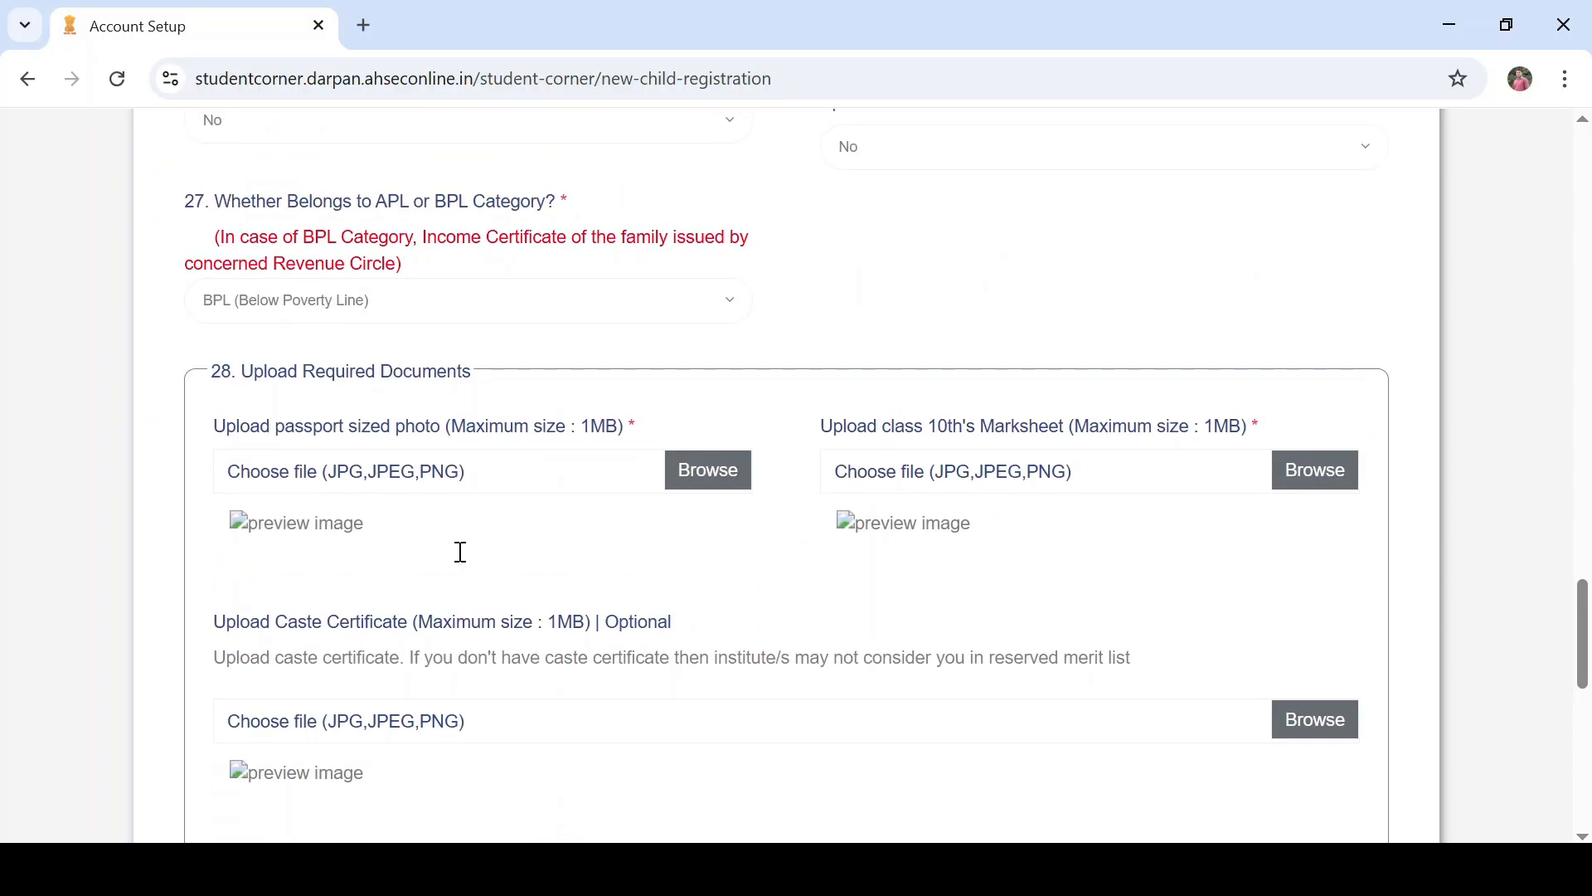
{"action": "left_click", "coordinate": [381, 307]}
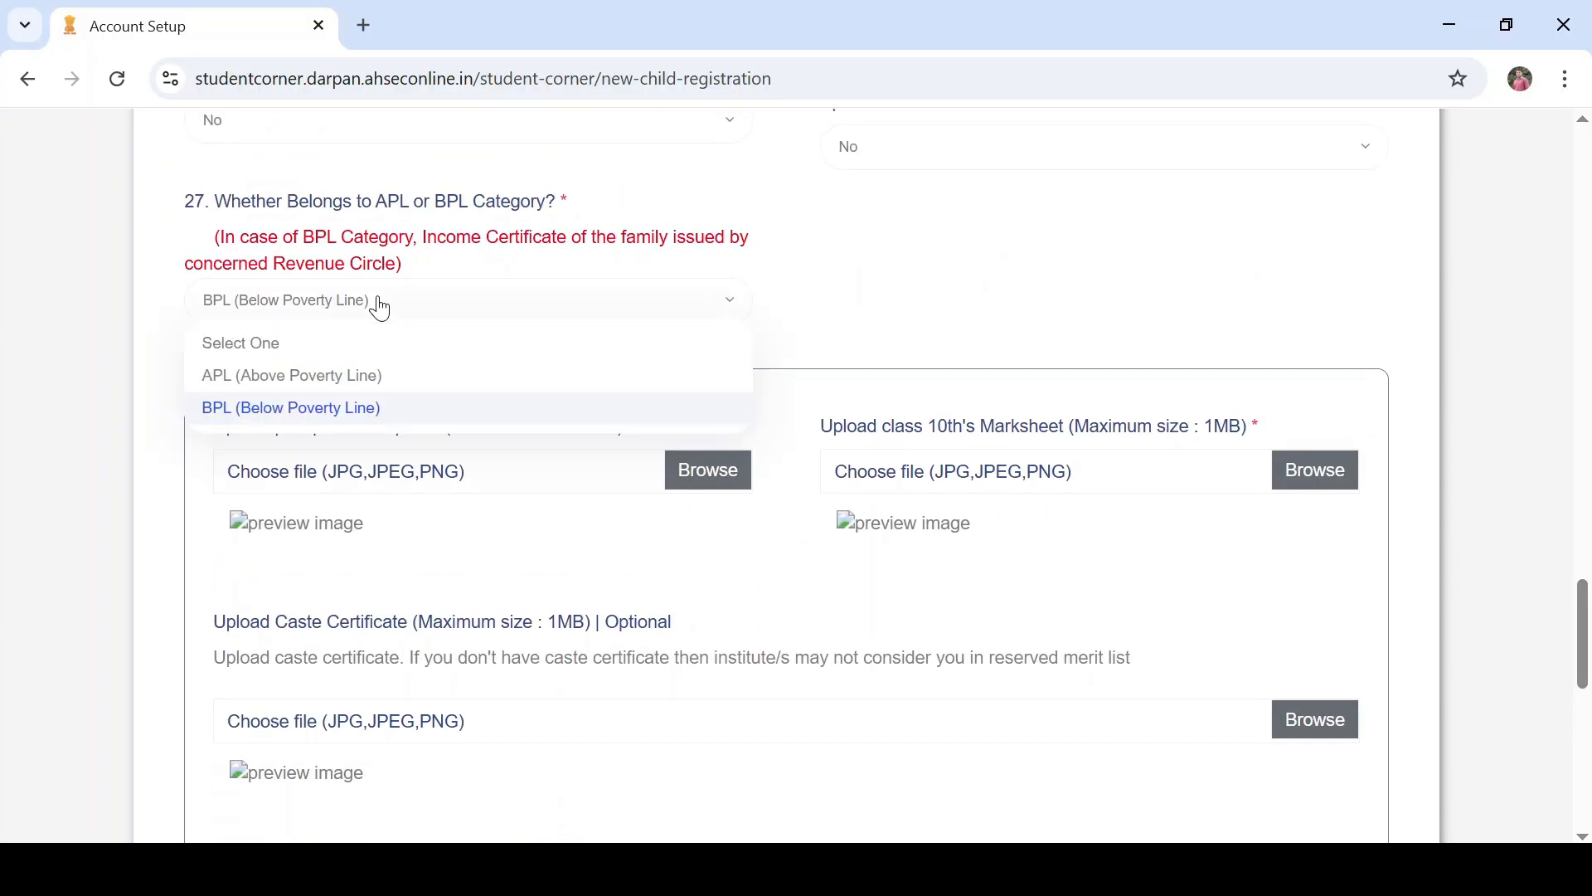
{"action": "left_click", "coordinate": [294, 377]}
{"action": "scroll", "coordinate": [564, 371], "scroll_direction": "down", "scroll_amount": 1}
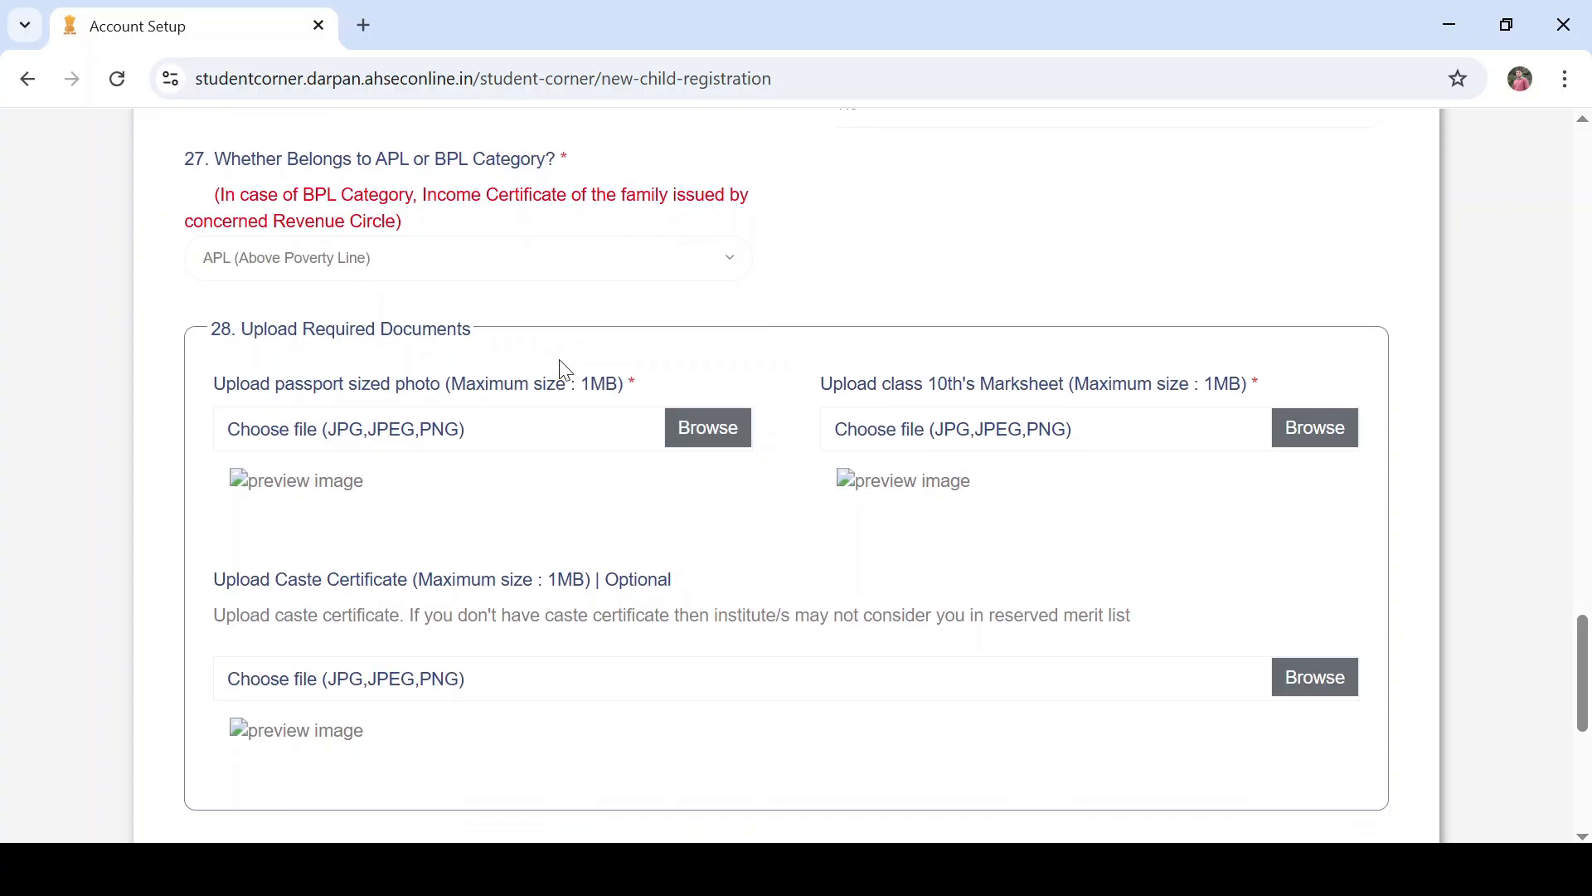
- Upload the student's passport-size photo and the HSLC result image as the Class 10 marksheet
{"action": "left_click", "coordinate": [720, 428]}
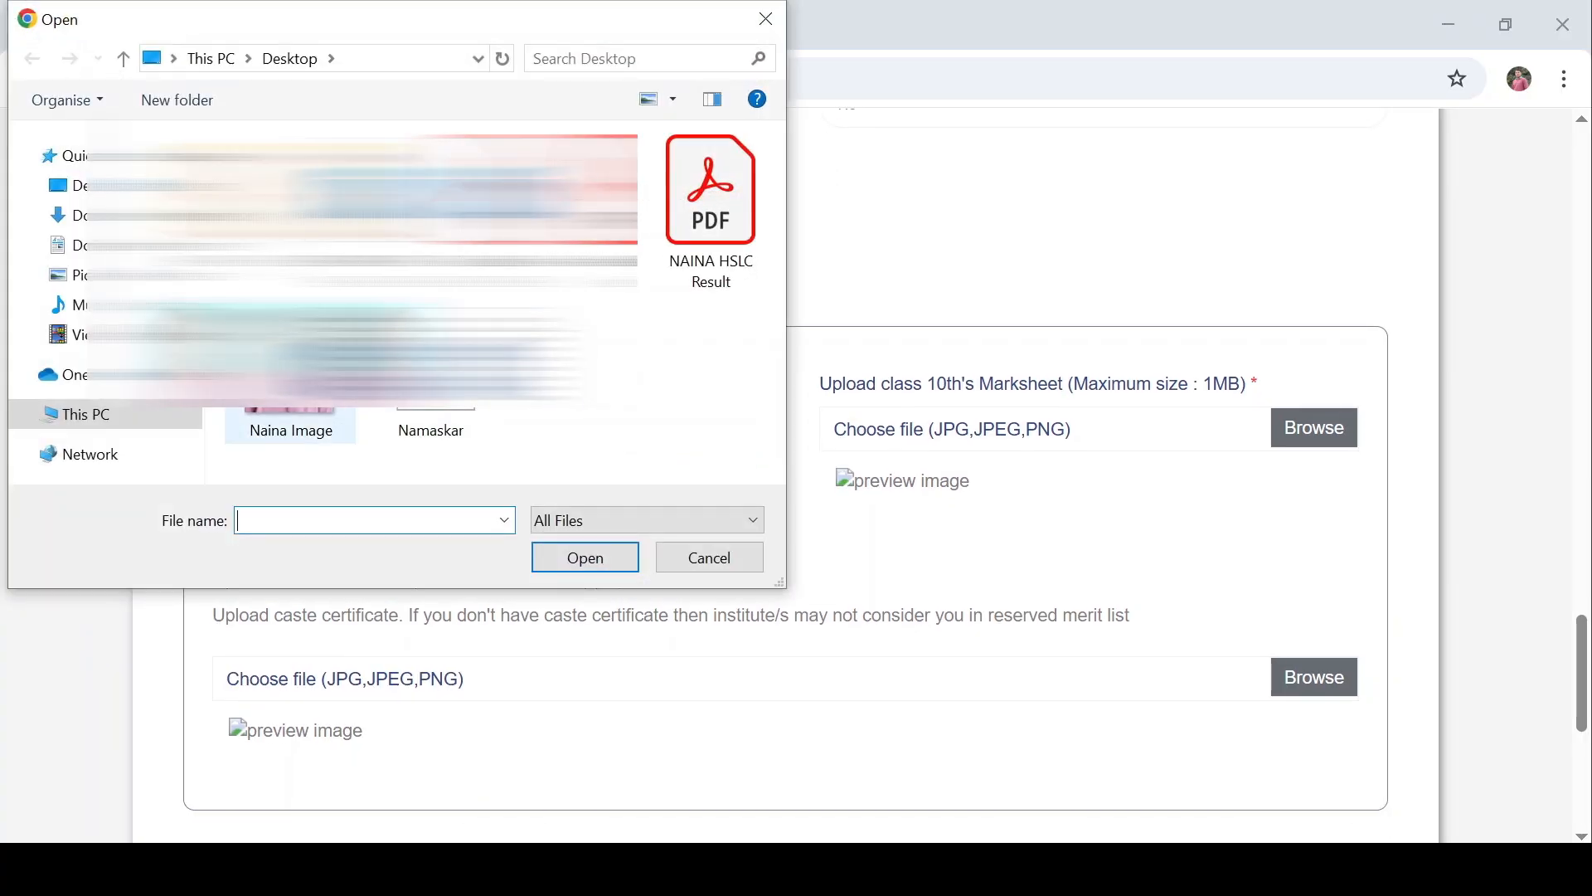
{"action": "double_click", "coordinate": [291, 423]}
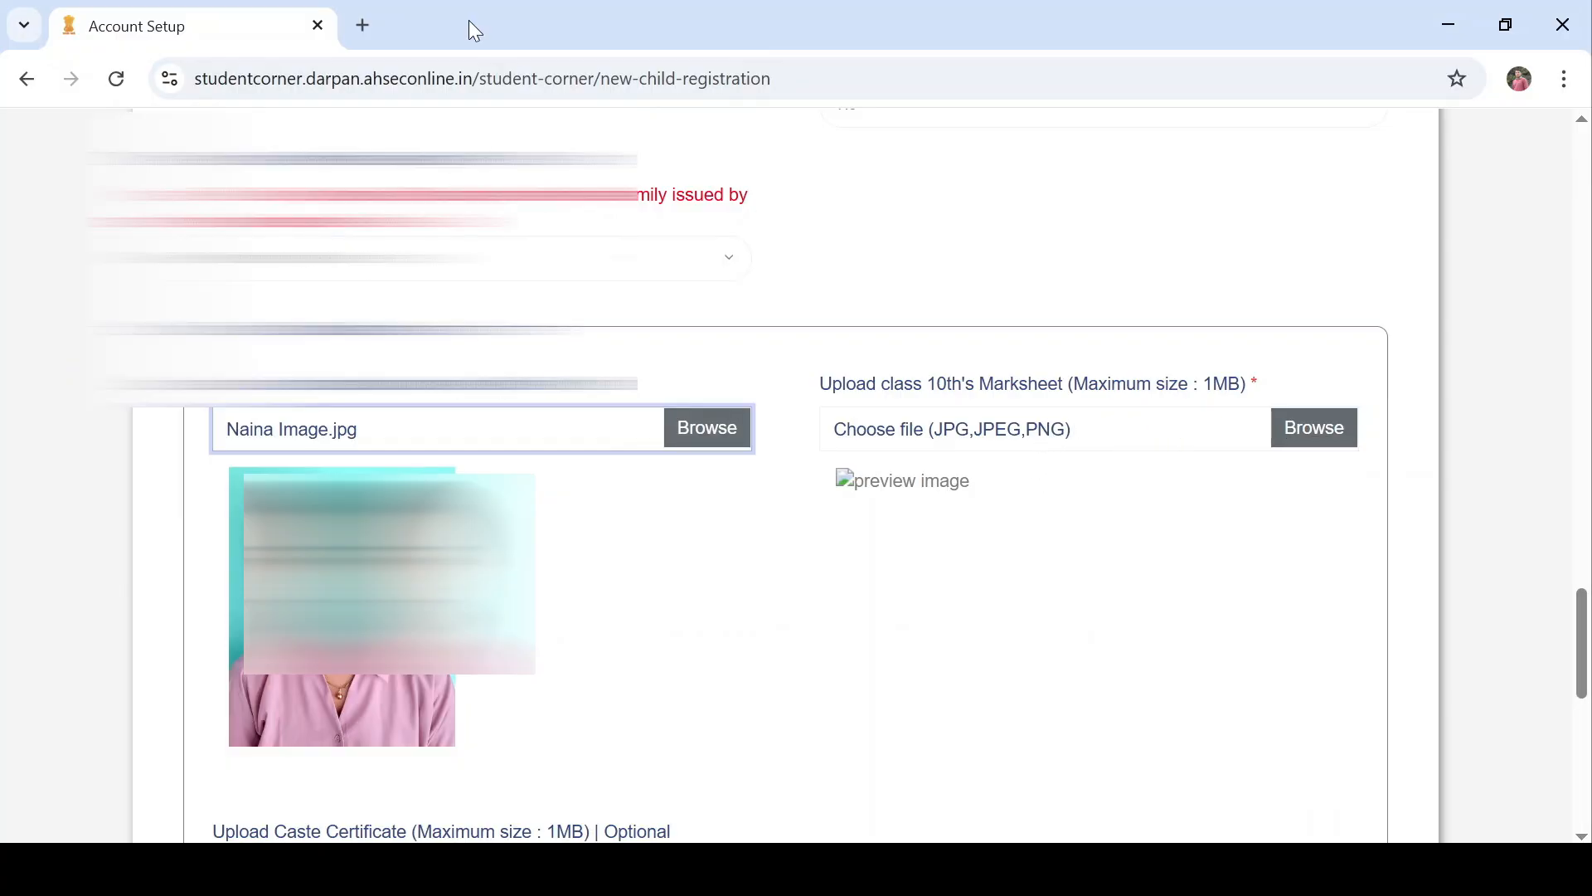
{"action": "left_click", "coordinate": [1320, 433]}
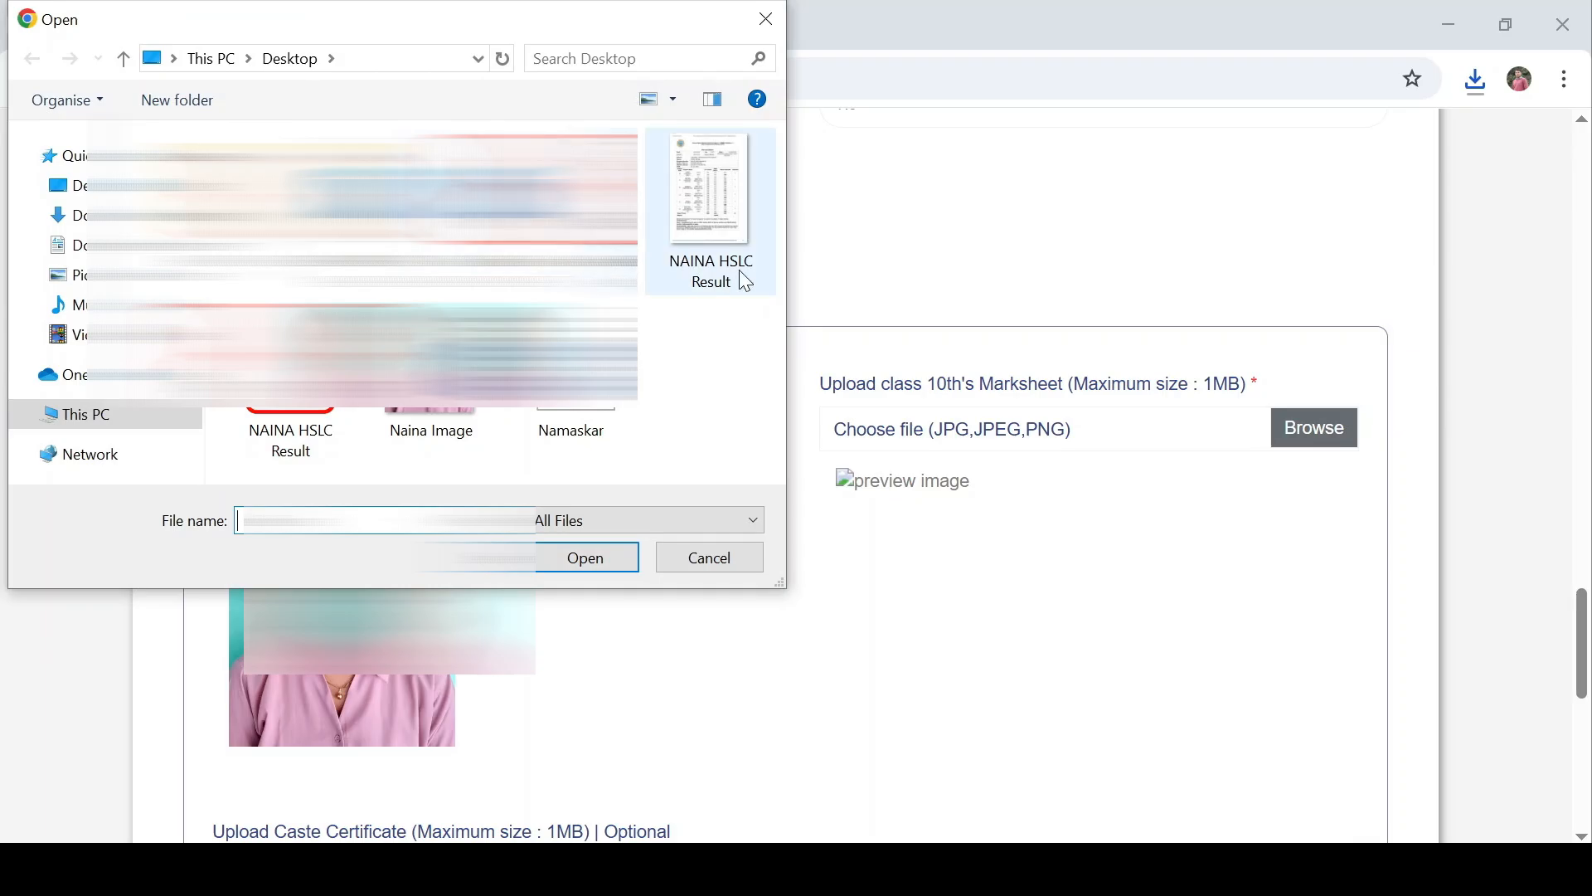
{"action": "double_click", "coordinate": [721, 209]}
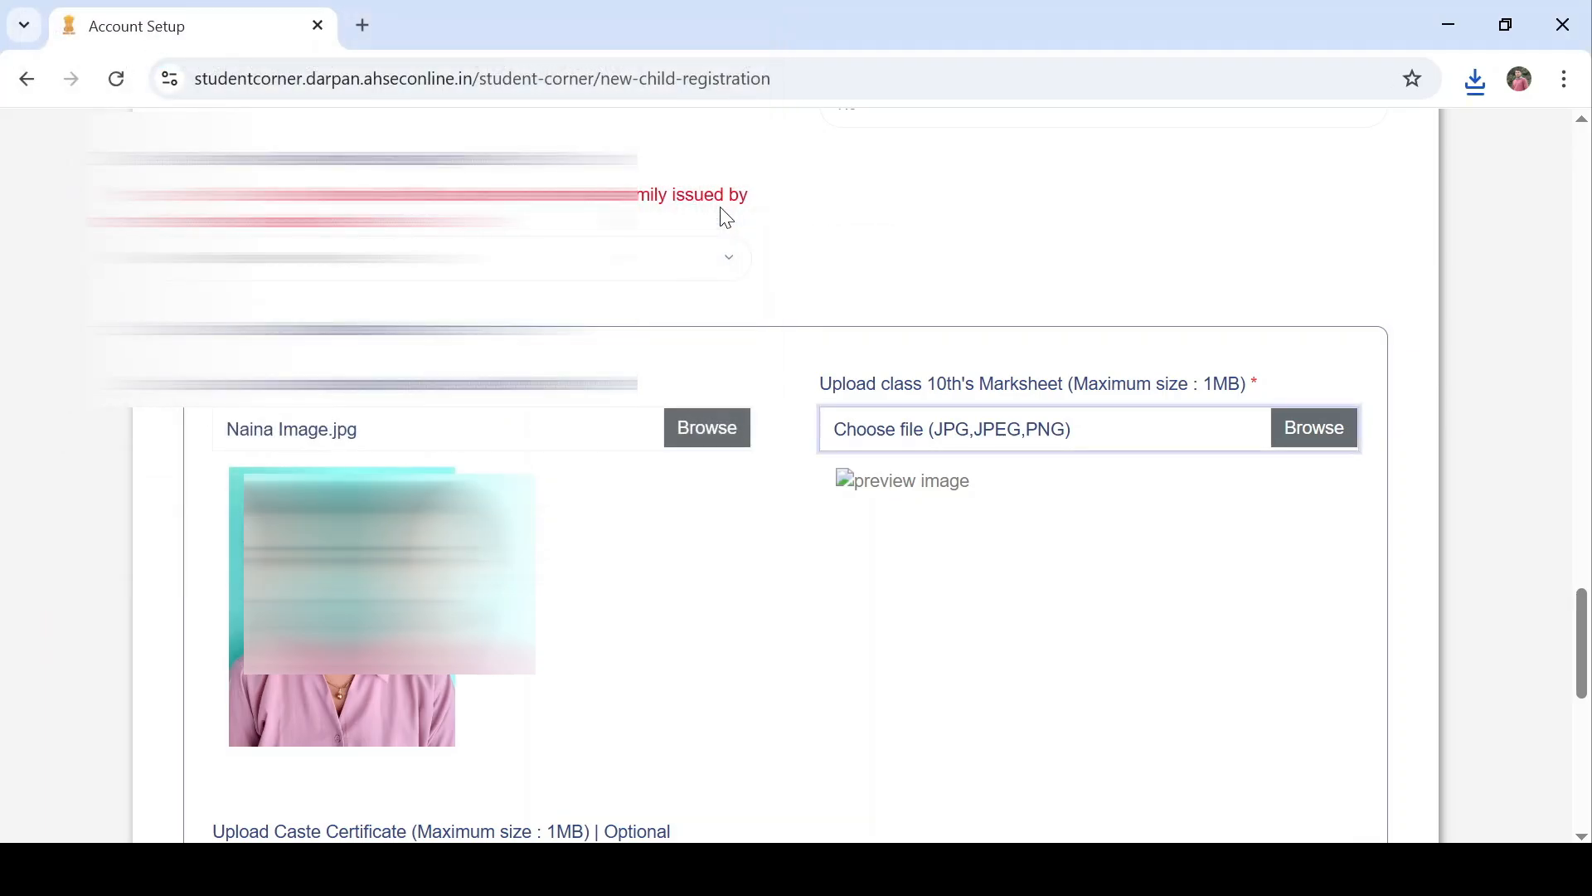
- Attach the caste certificate PDF from the Desktop as the caste certificate upload
{"action": "scroll", "coordinate": [965, 565], "scroll_direction": "down", "scroll_amount": 2}
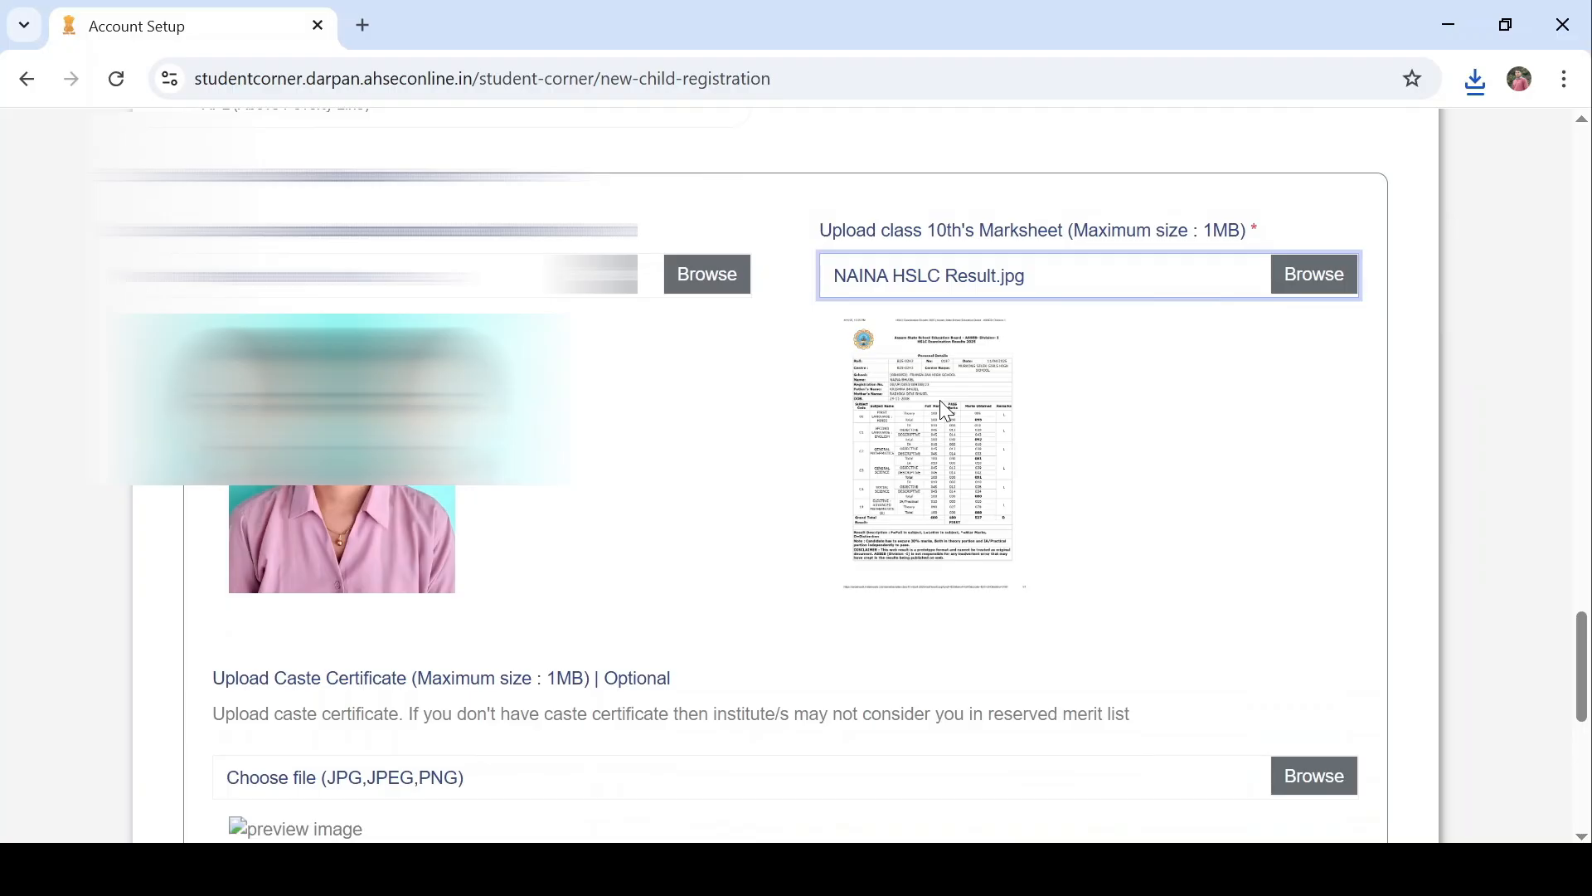
{"action": "scroll", "coordinate": [939, 400], "scroll_direction": "down", "scroll_amount": 1}
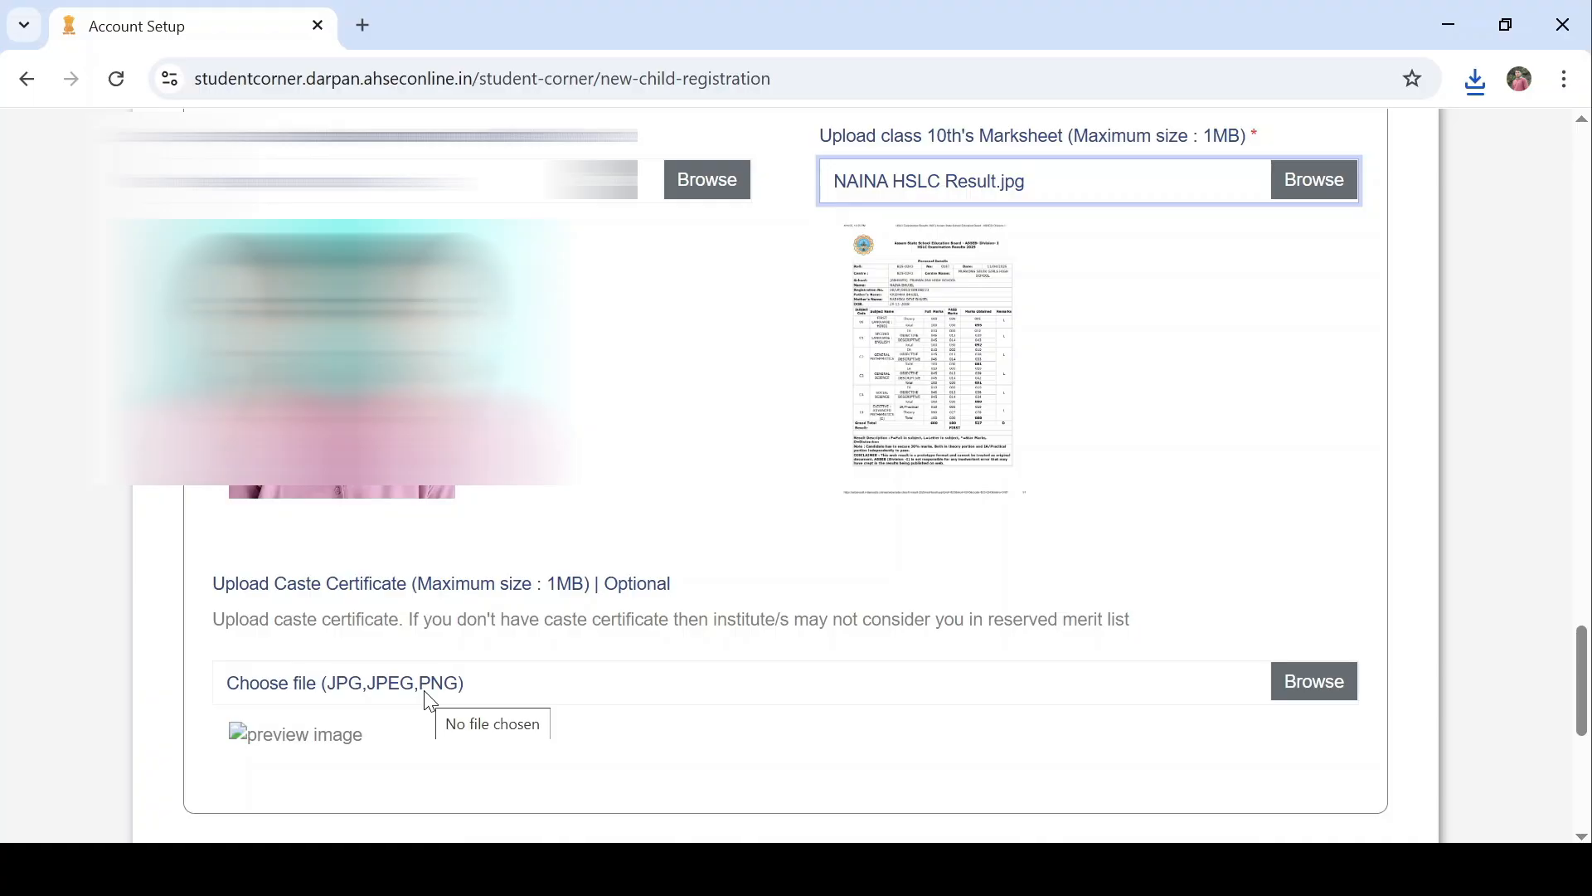
{"action": "scroll", "coordinate": [953, 479], "scroll_direction": "down", "scroll_amount": 1}
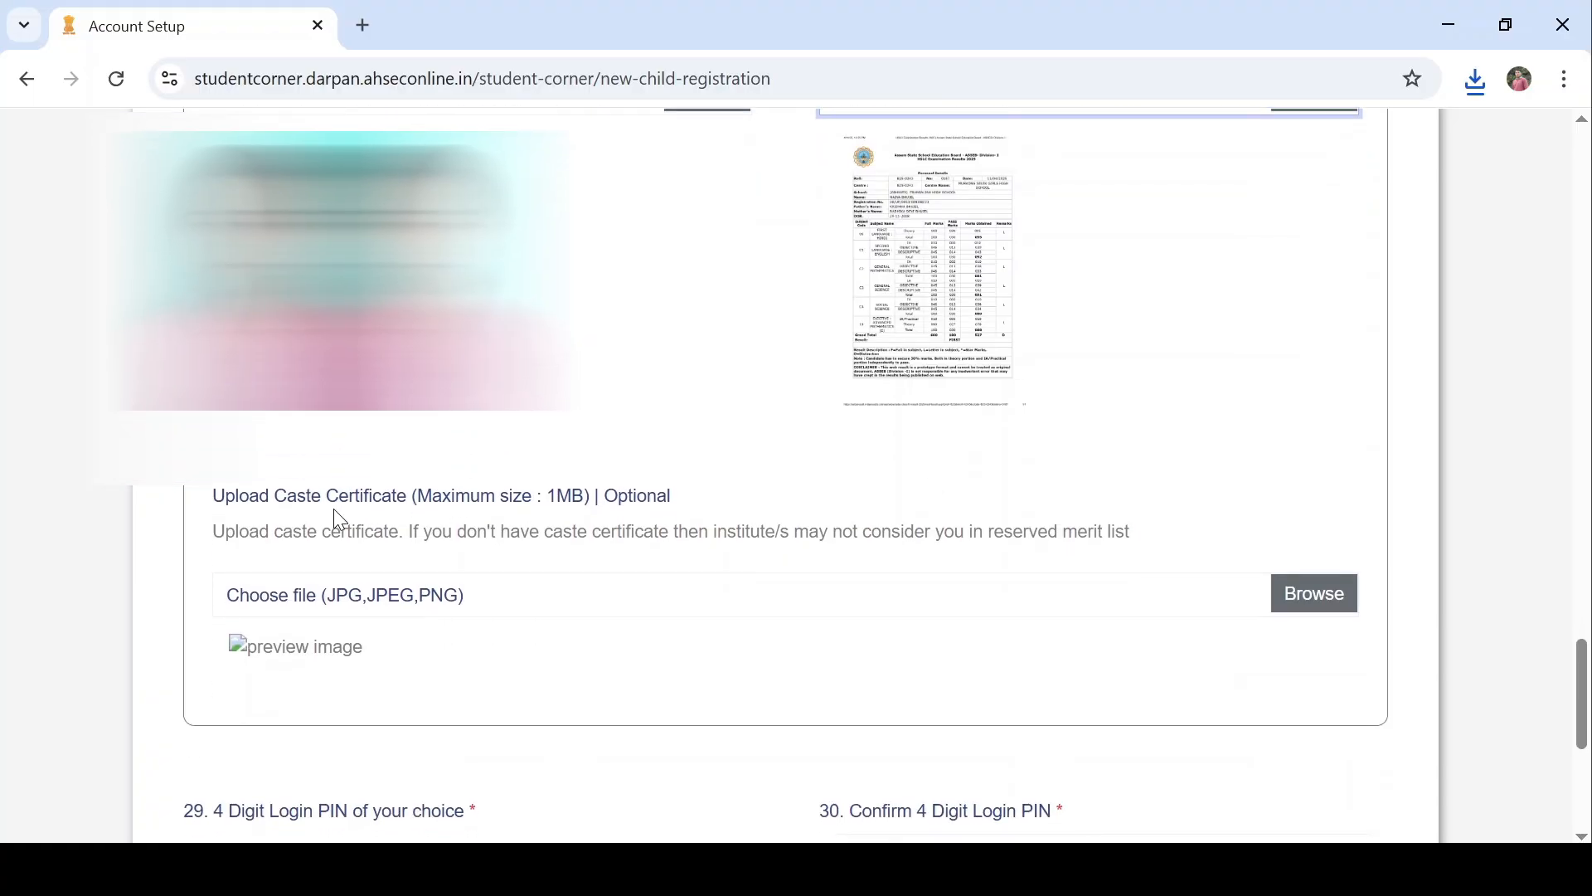
{"action": "left_click_drag", "start_coordinate": [326, 508], "coordinate": [574, 506]}
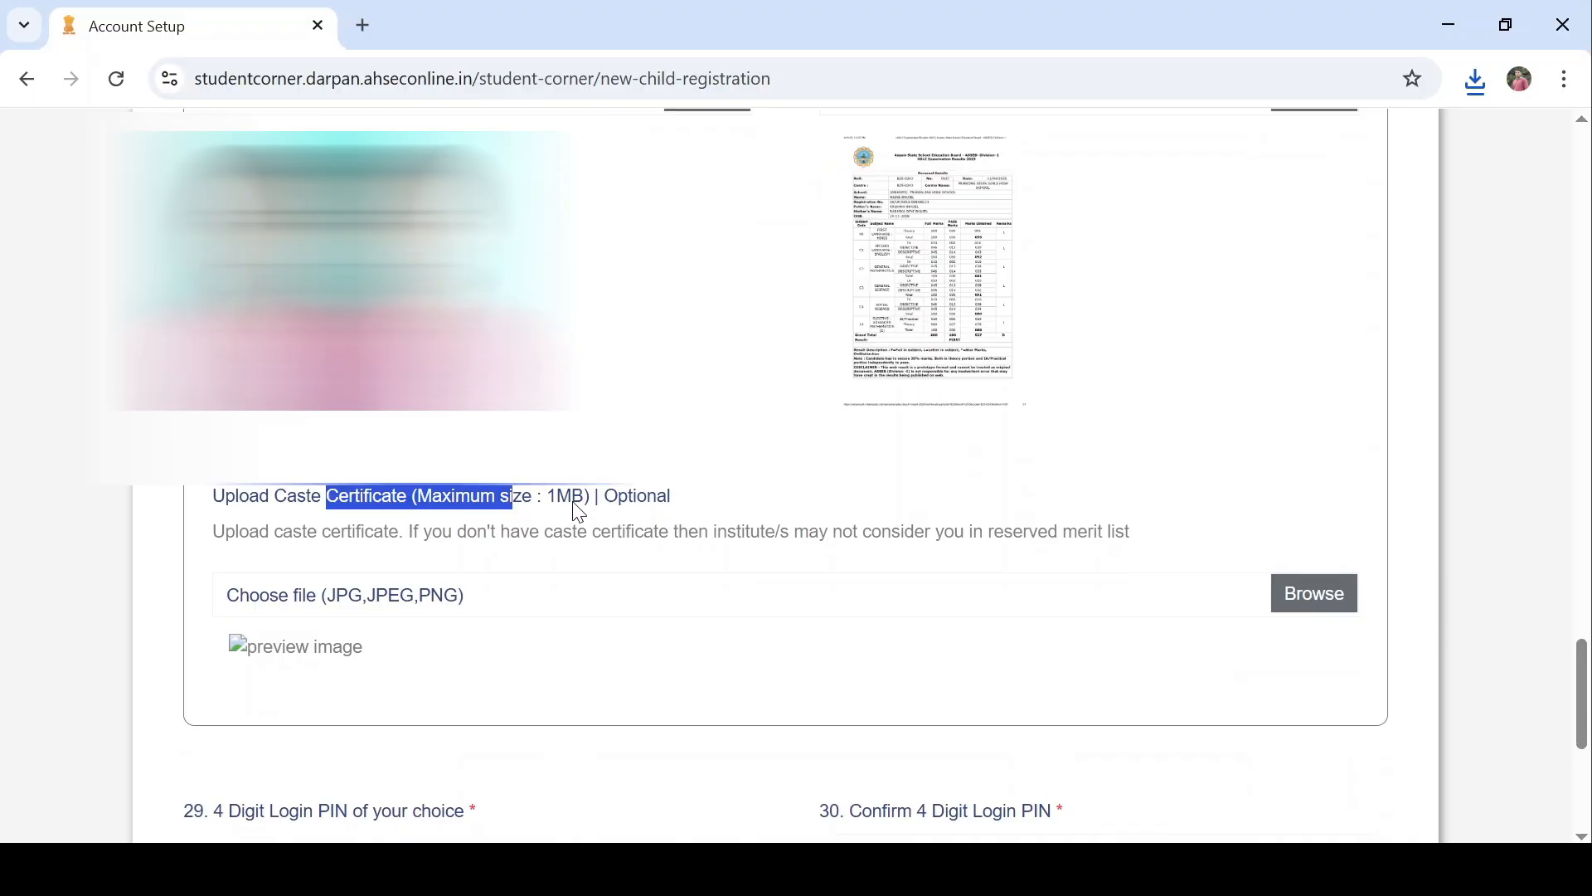
{"action": "left_click", "coordinate": [585, 503]}
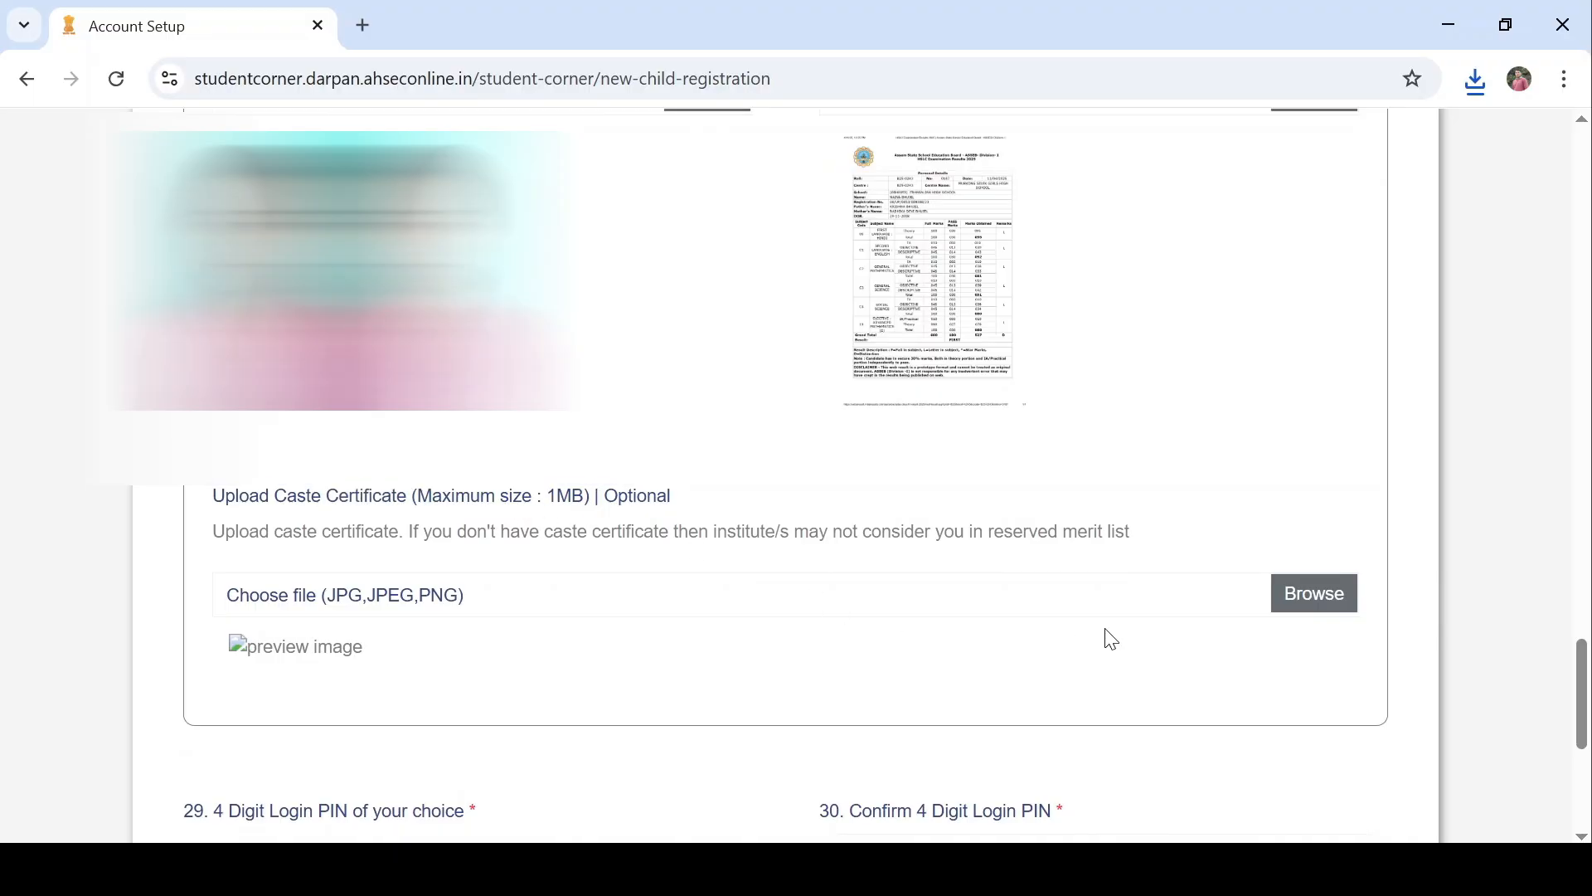
{"action": "left_click", "coordinate": [1330, 595]}
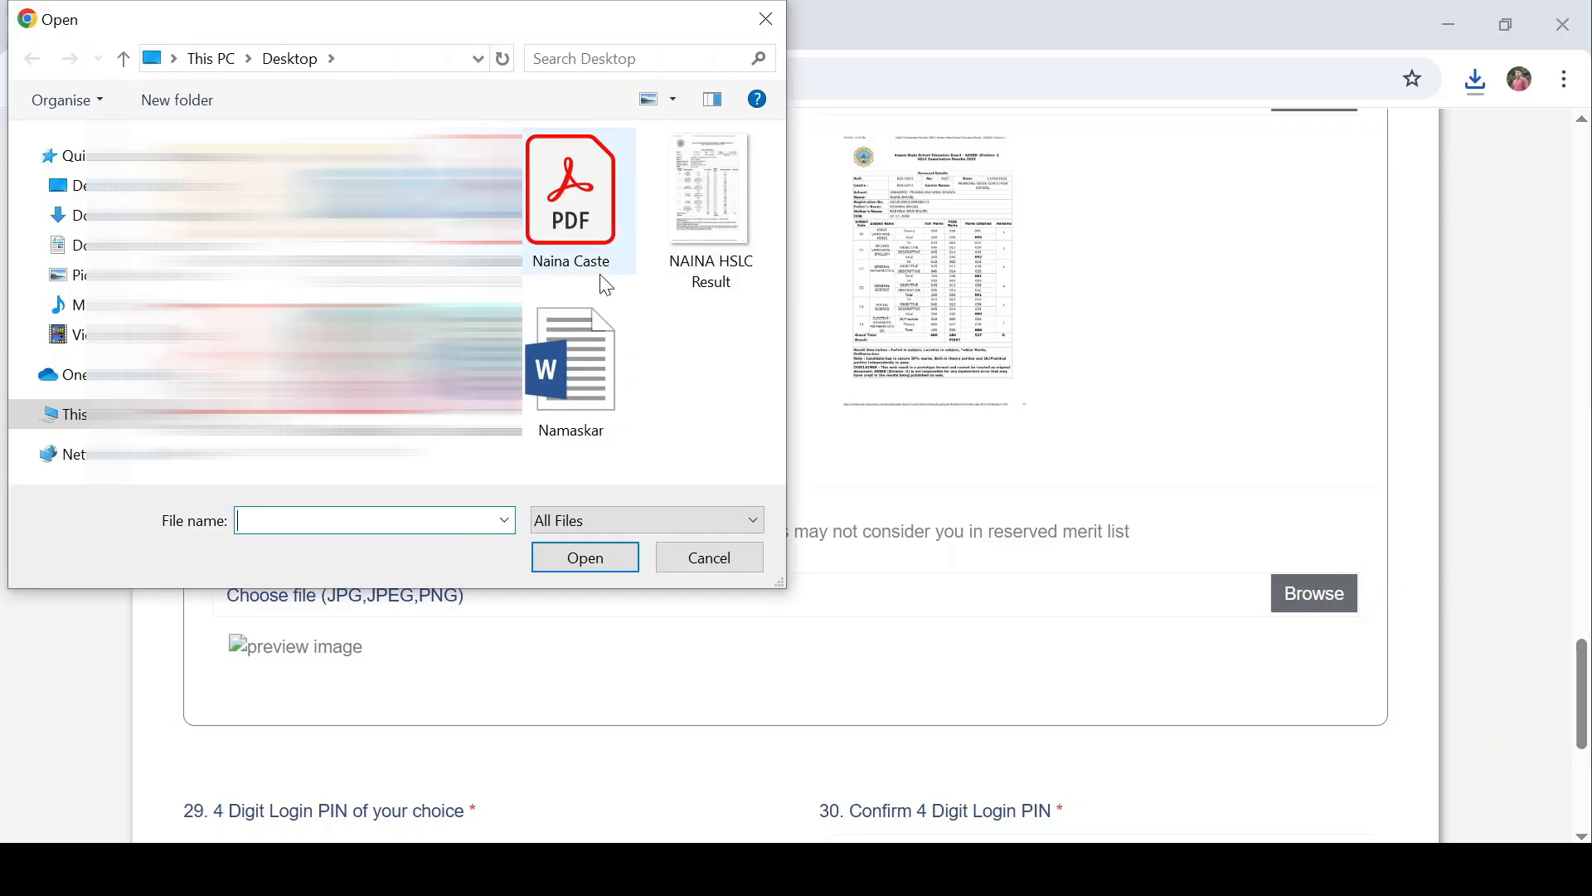
{"action": "double_click", "coordinate": [560, 239]}
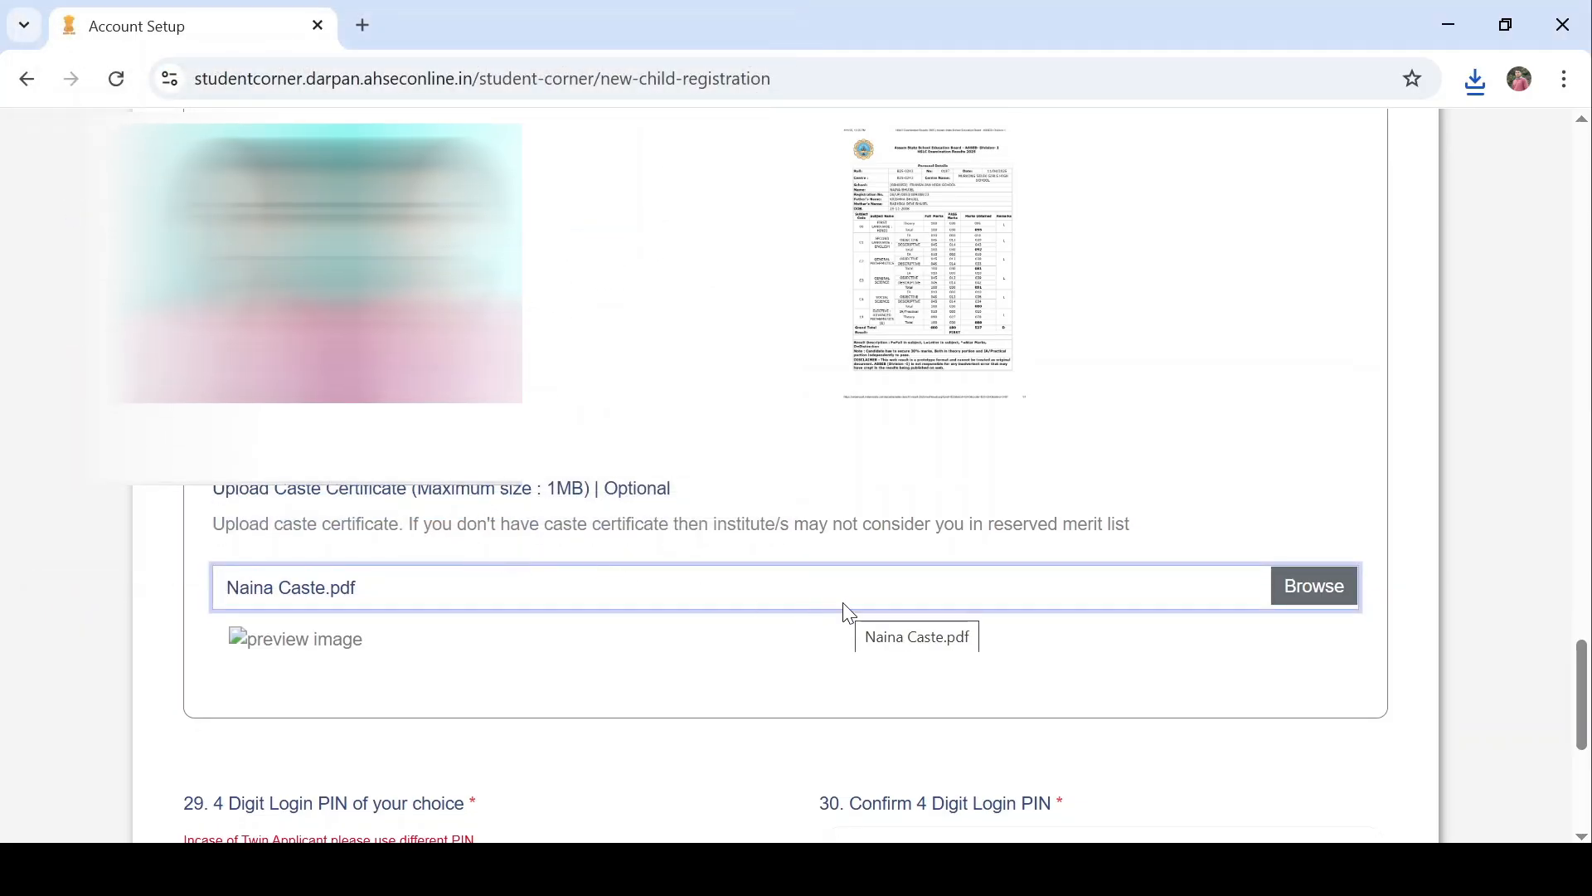
{"action": "scroll", "coordinate": [843, 603], "scroll_direction": "down", "scroll_amount": 1}
{"action": "scroll", "coordinate": [849, 614], "scroll_direction": "down", "scroll_amount": 4}
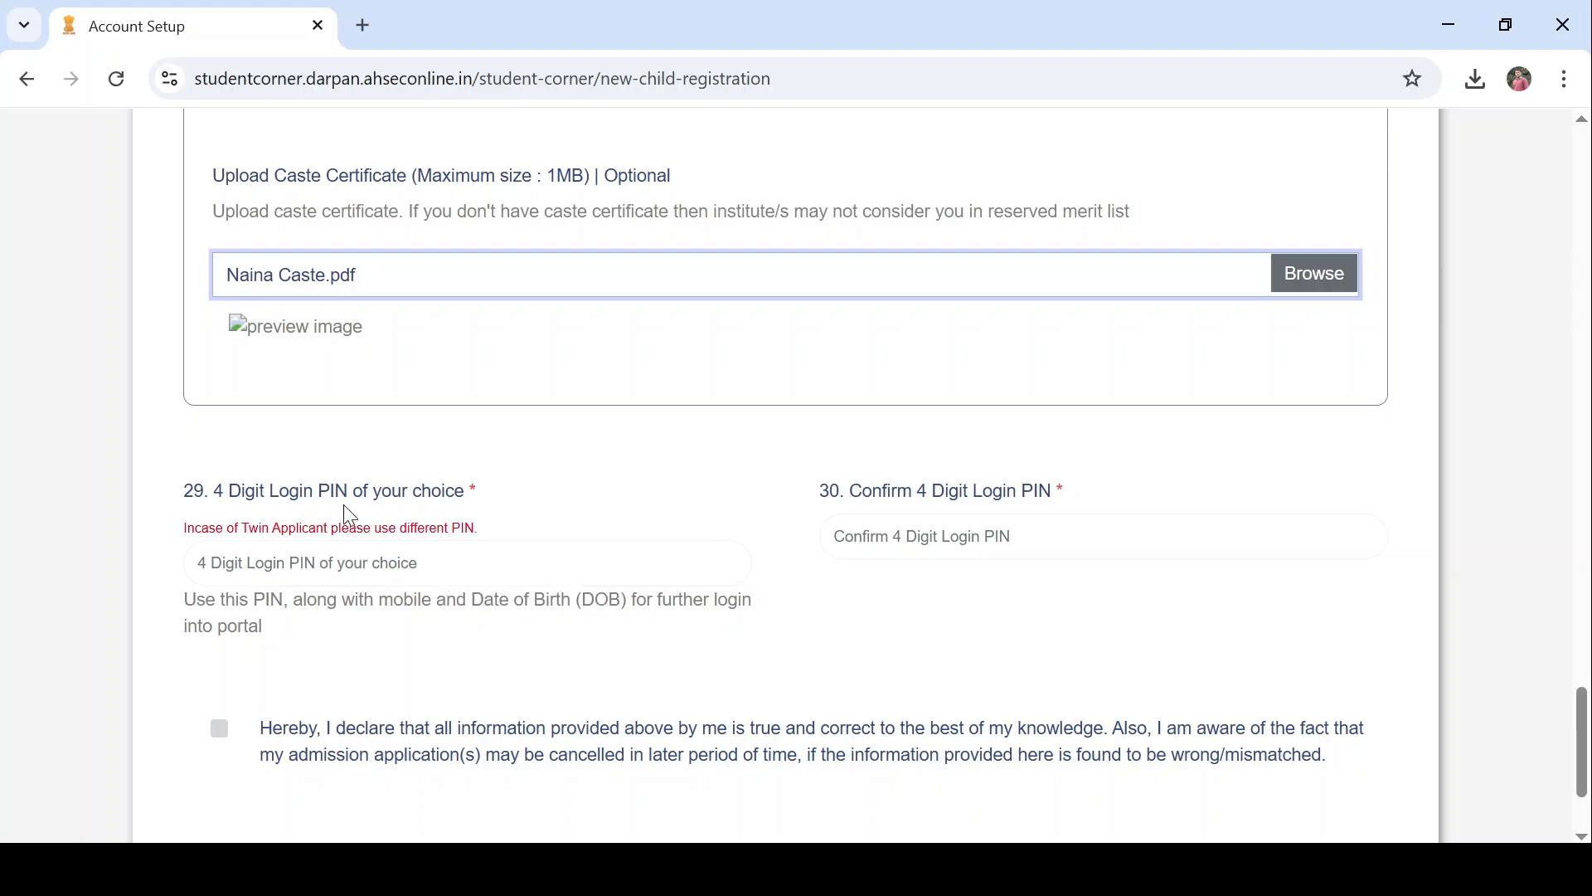
- Set and confirm the 4-digit login PIN and accept the declaration
{"action": "left_click", "coordinate": [369, 571]}
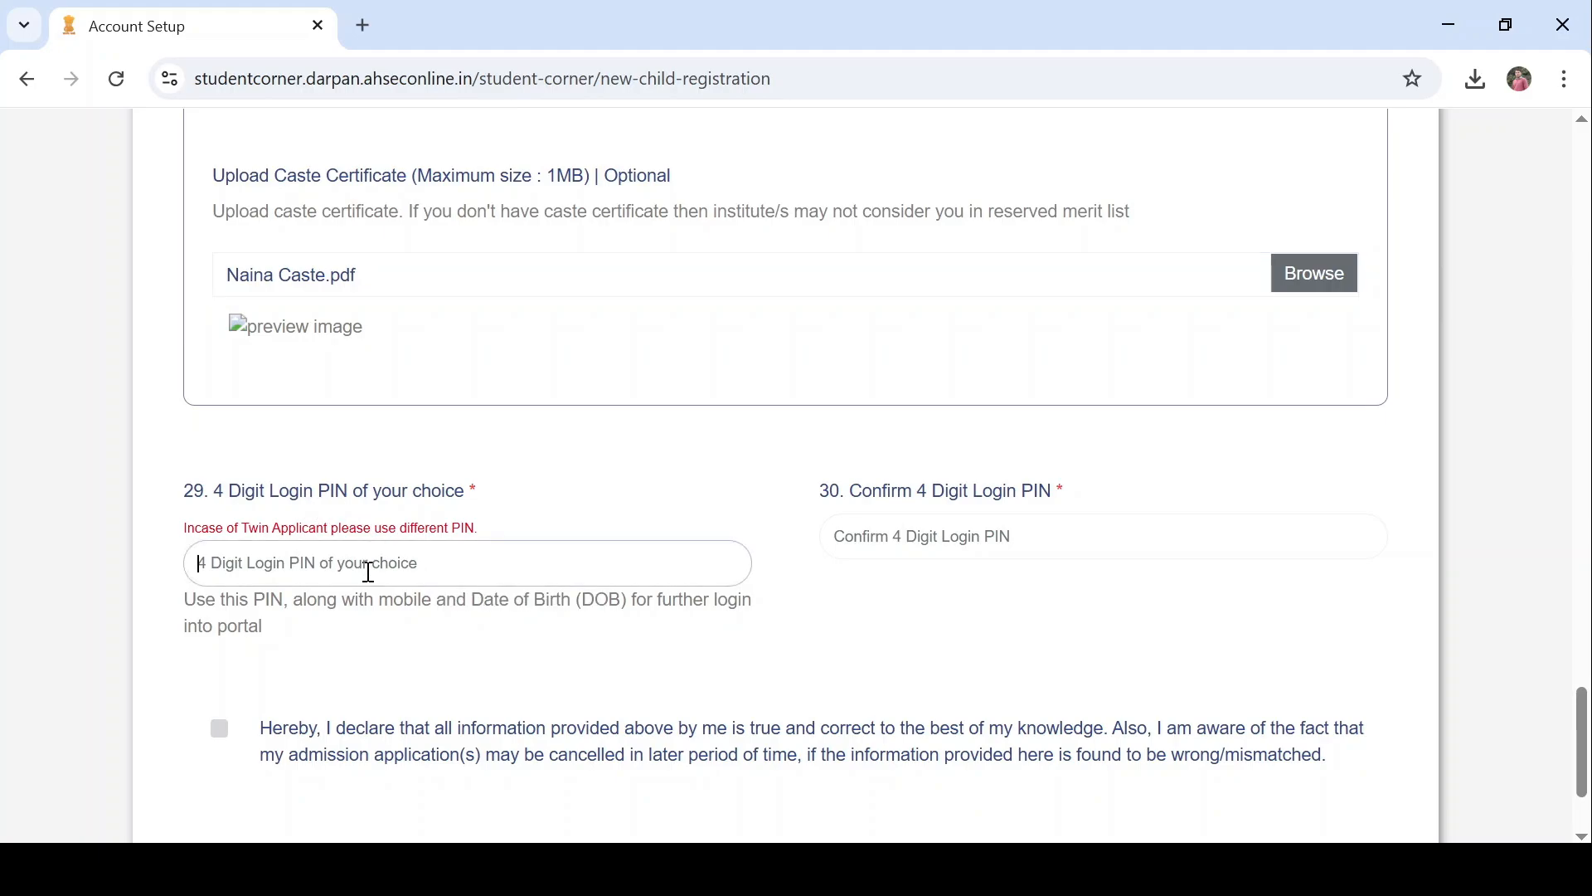
{"action": "key", "text": "Tab"}
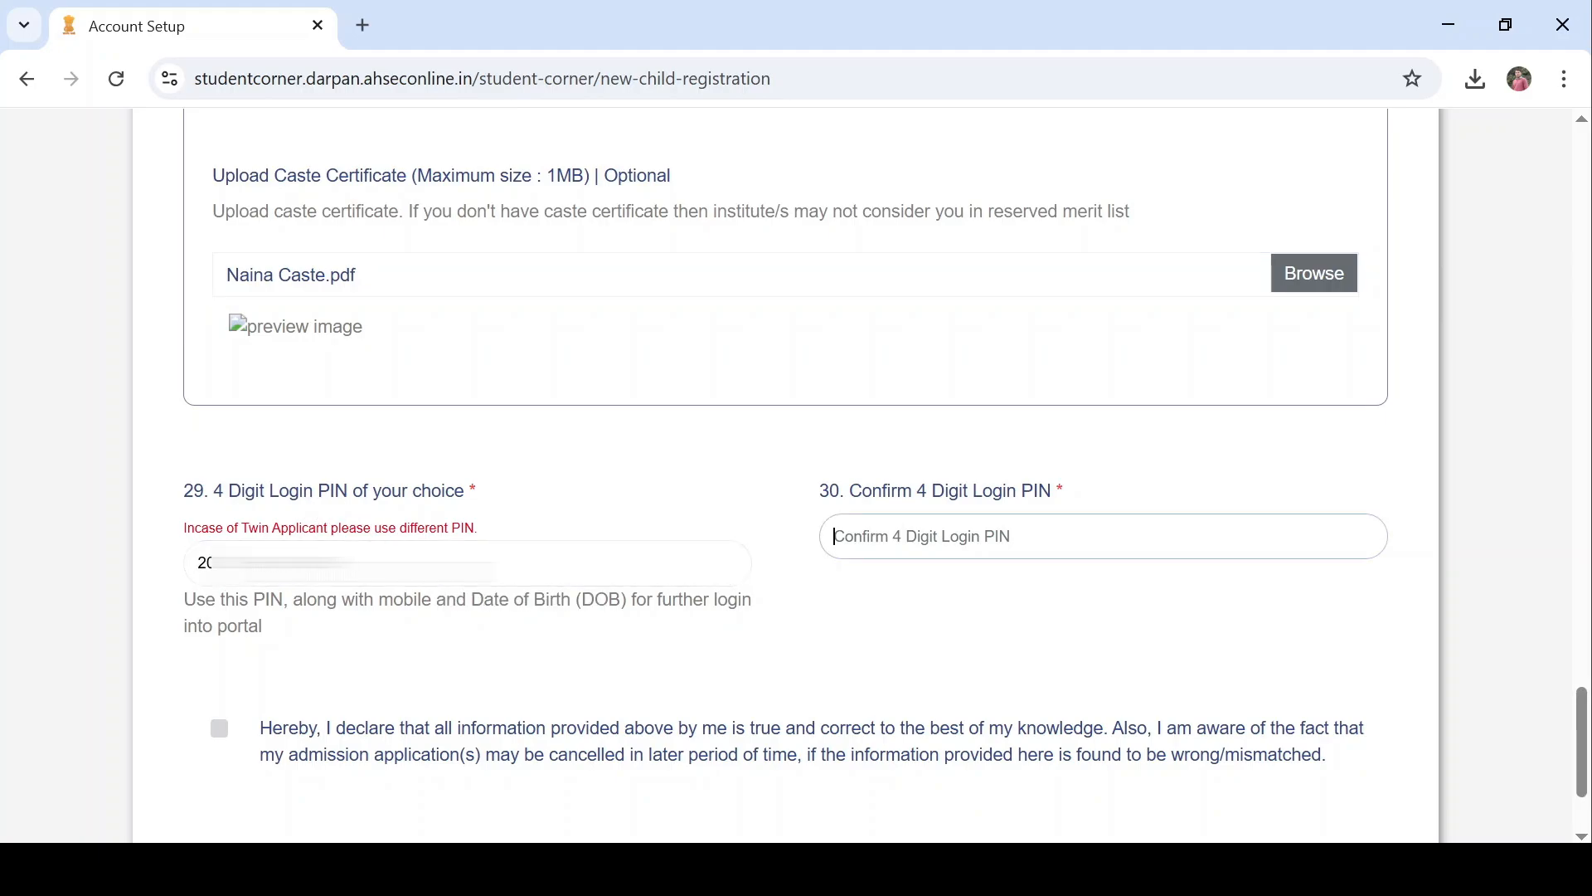
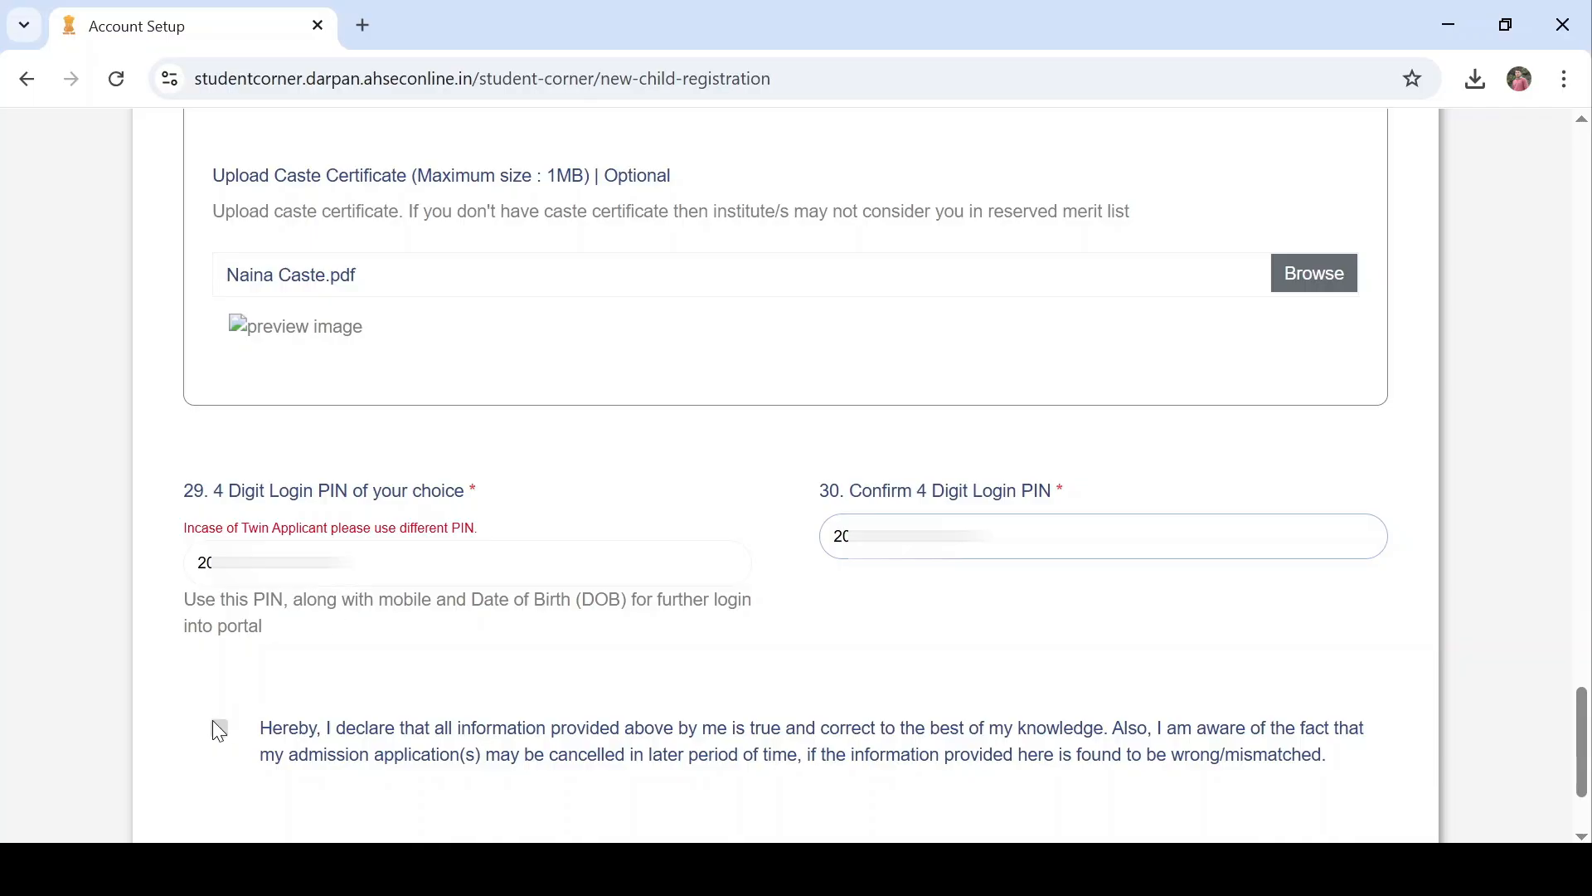
{"action": "left_click", "coordinate": [212, 727]}
- Proceed to the Application Preview and scroll through the entered details
{"action": "scroll", "coordinate": [433, 671], "scroll_direction": "down", "scroll_amount": 2}
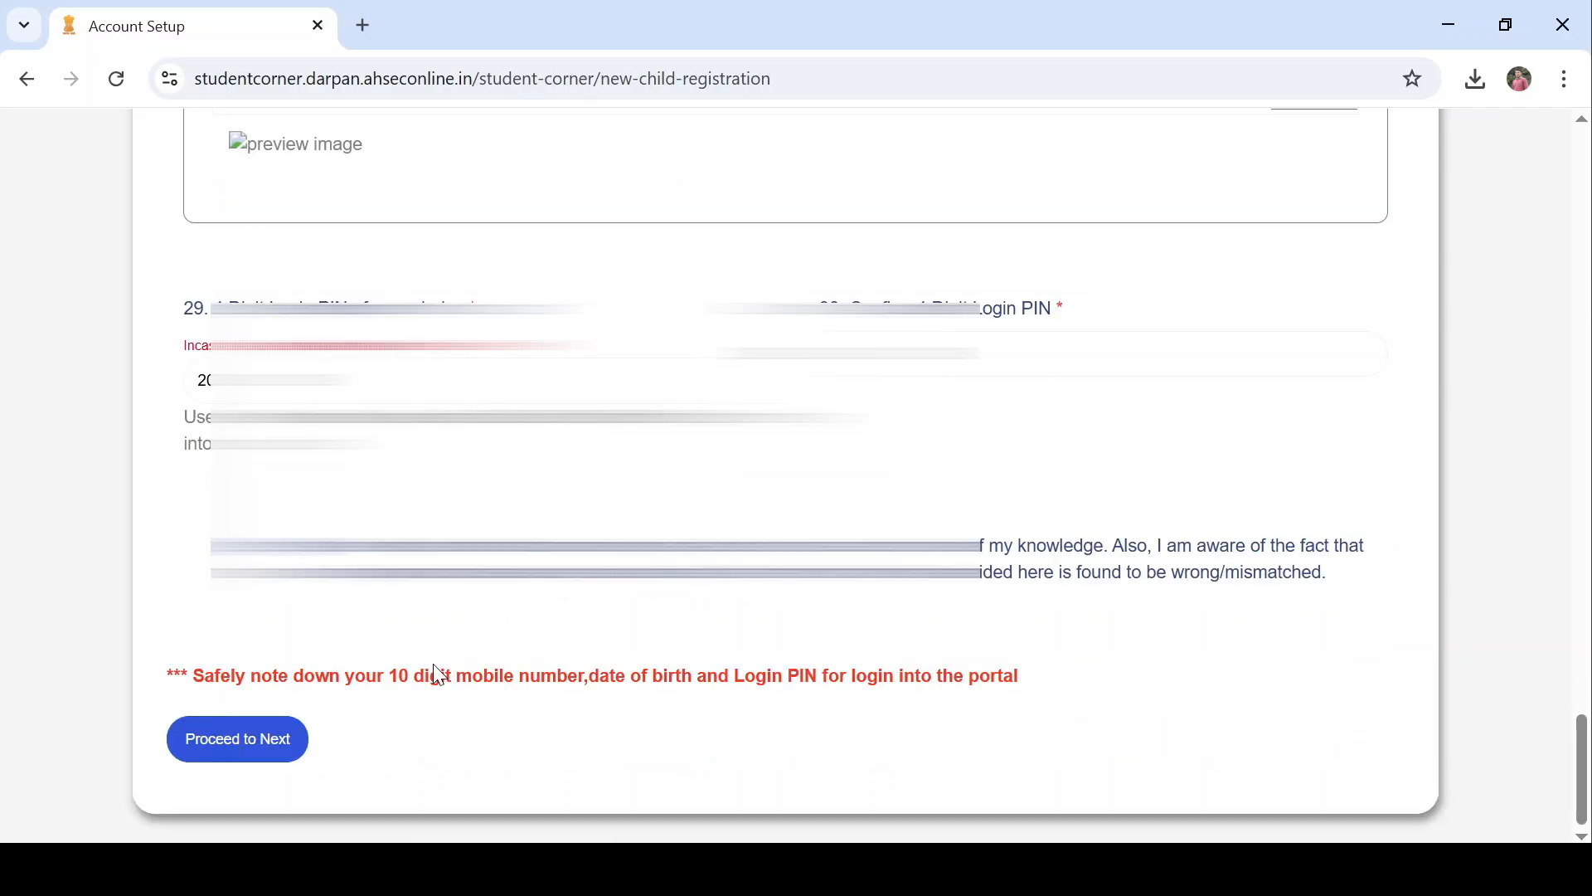
{"action": "left_click", "coordinate": [250, 738]}
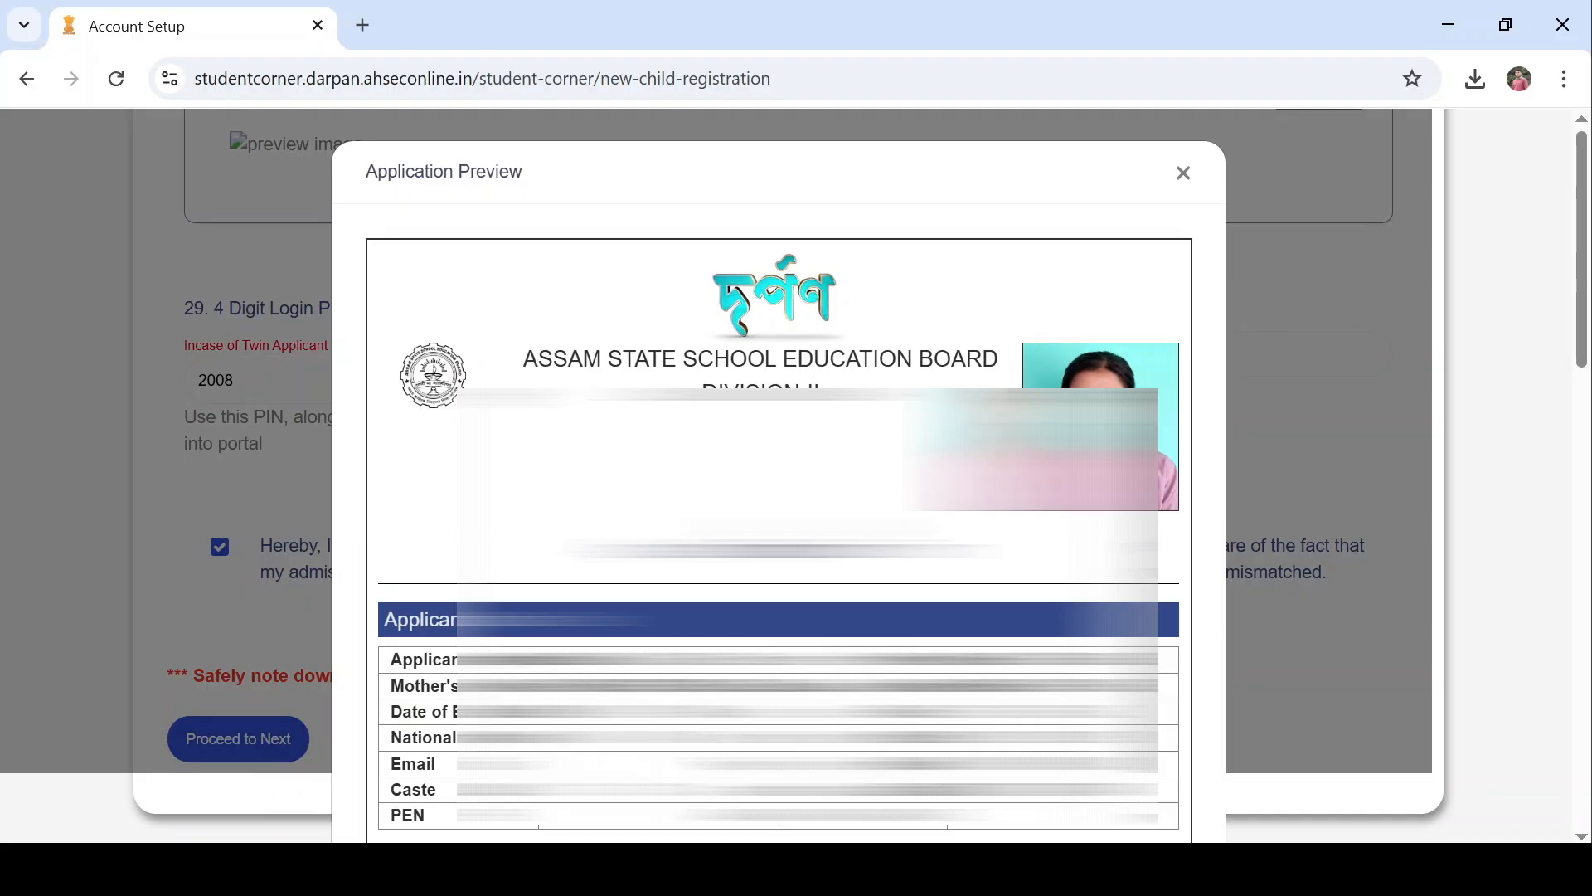
{"action": "scroll", "coordinate": [779, 497], "scroll_direction": "down", "scroll_amount": 4}
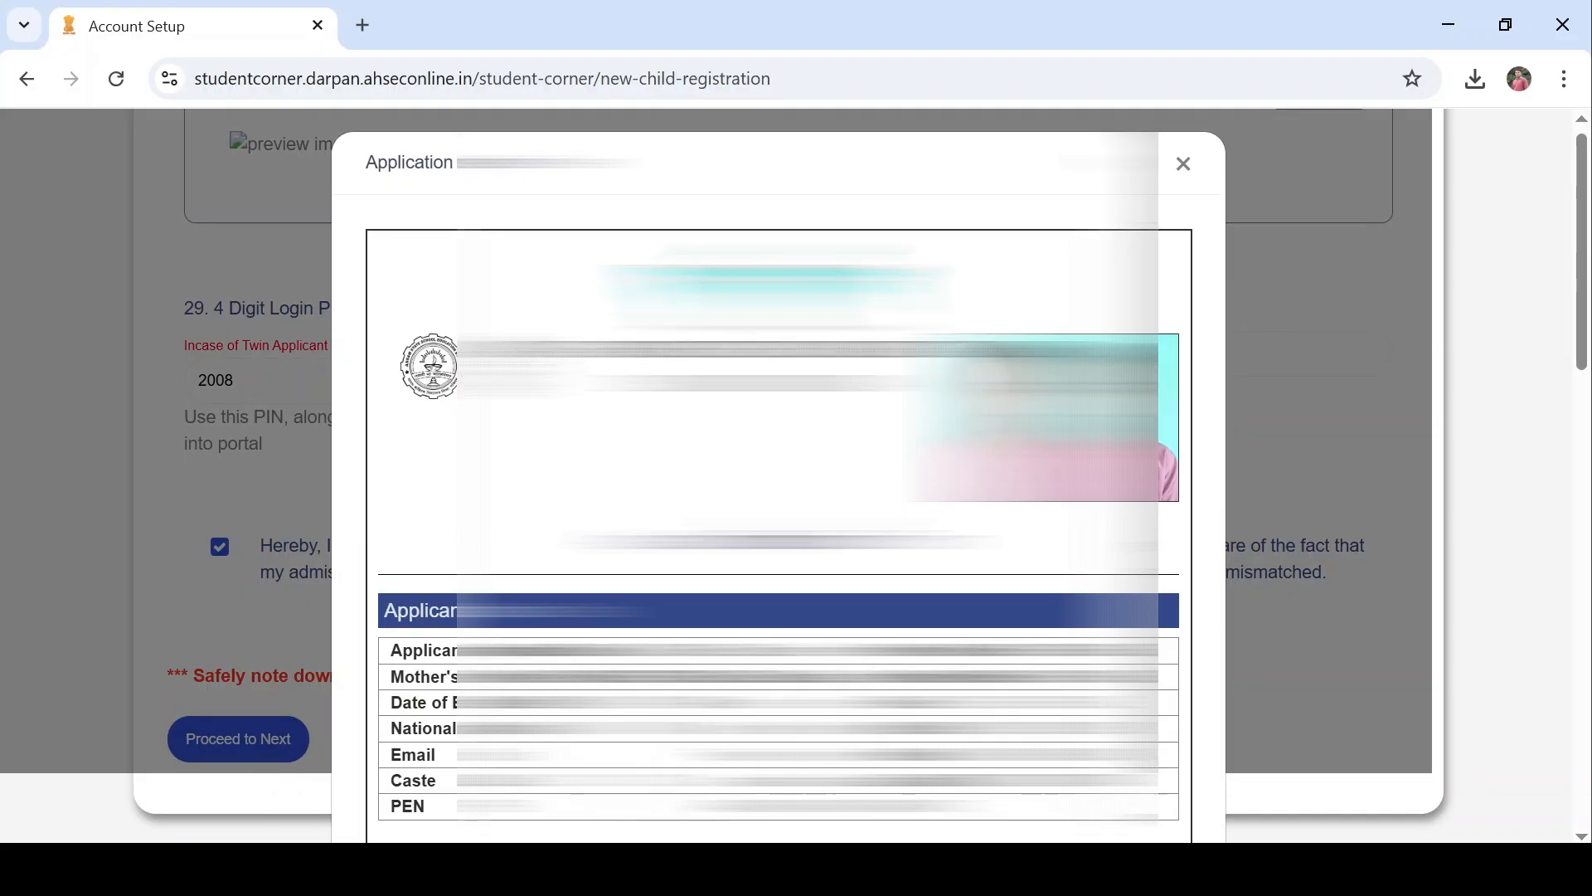
{"action": "scroll", "coordinate": [779, 497], "scroll_direction": "down", "scroll_amount": 13}
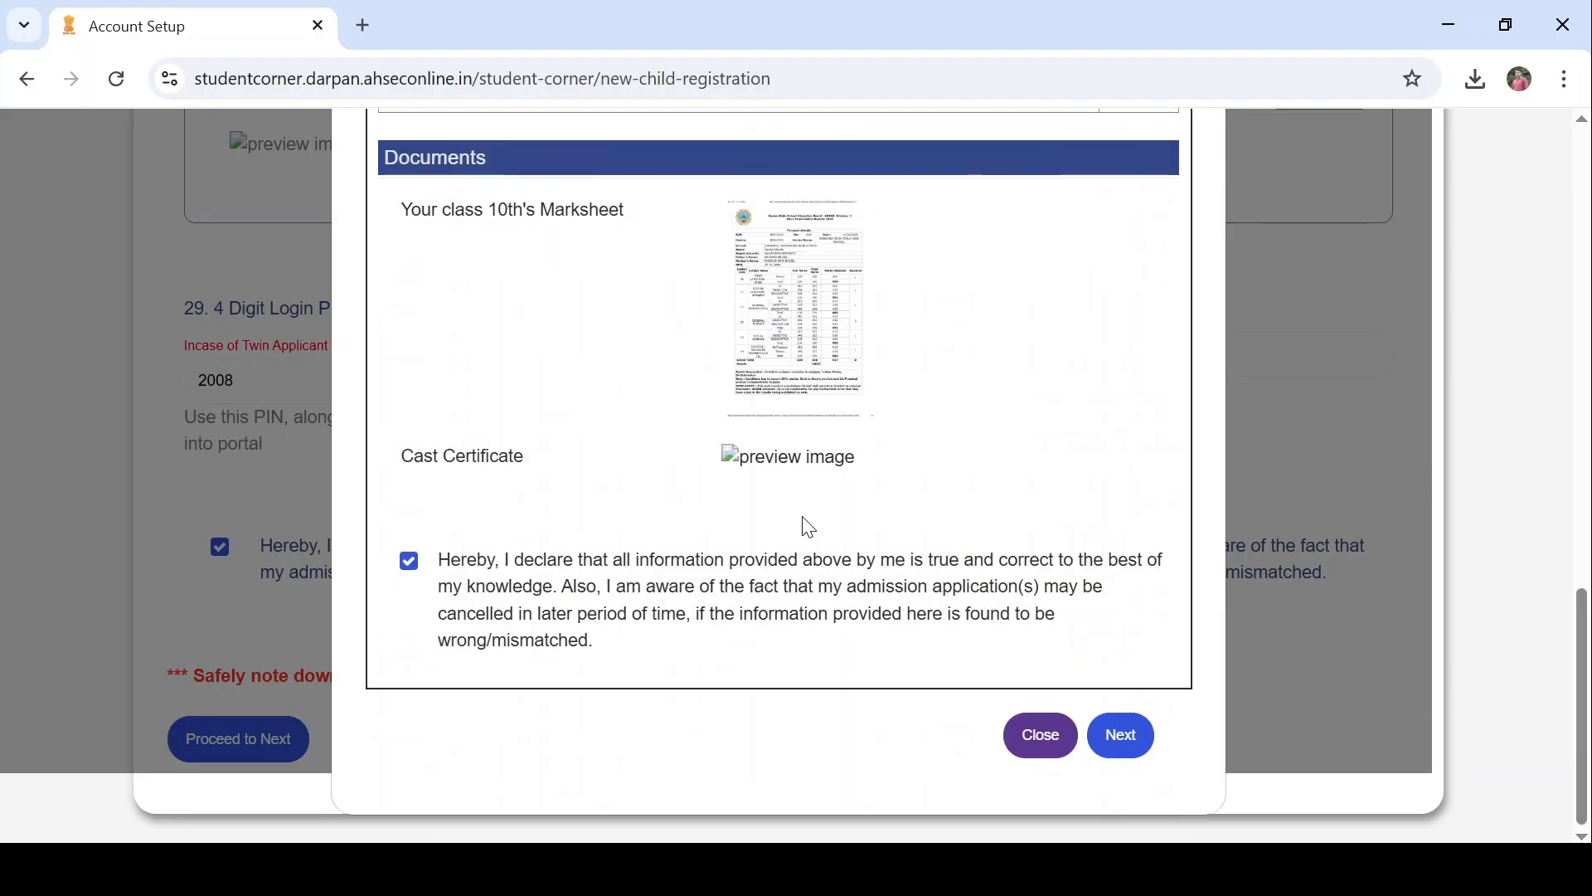
- Submit the reviewed application, confirm it, and look over the list of colleges
{"action": "left_click", "coordinate": [1136, 741]}
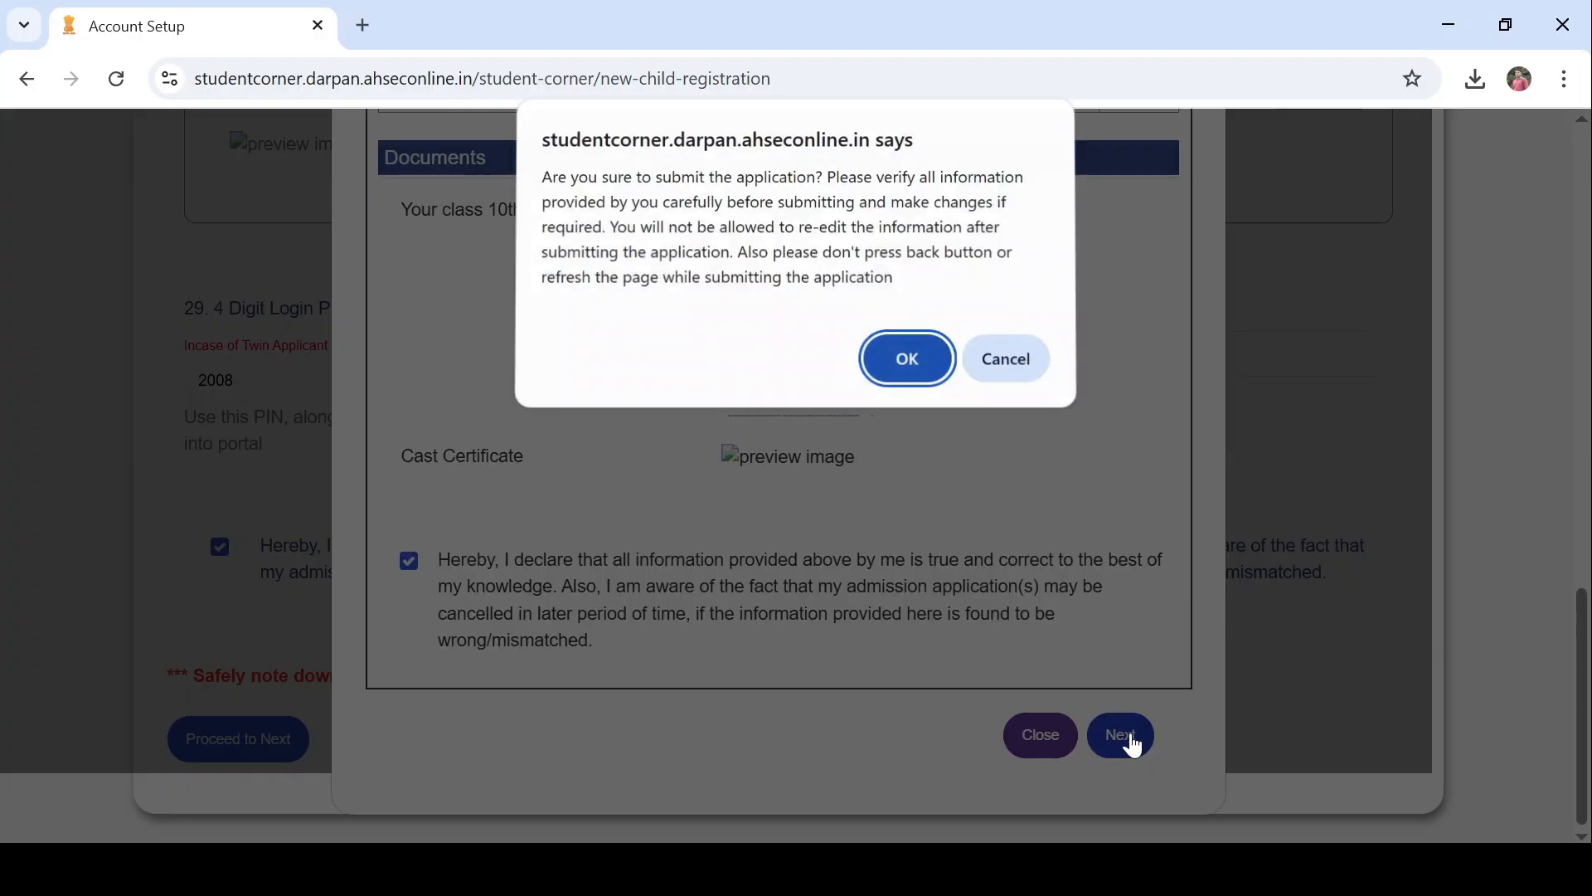
{"action": "left_click", "coordinate": [903, 365]}
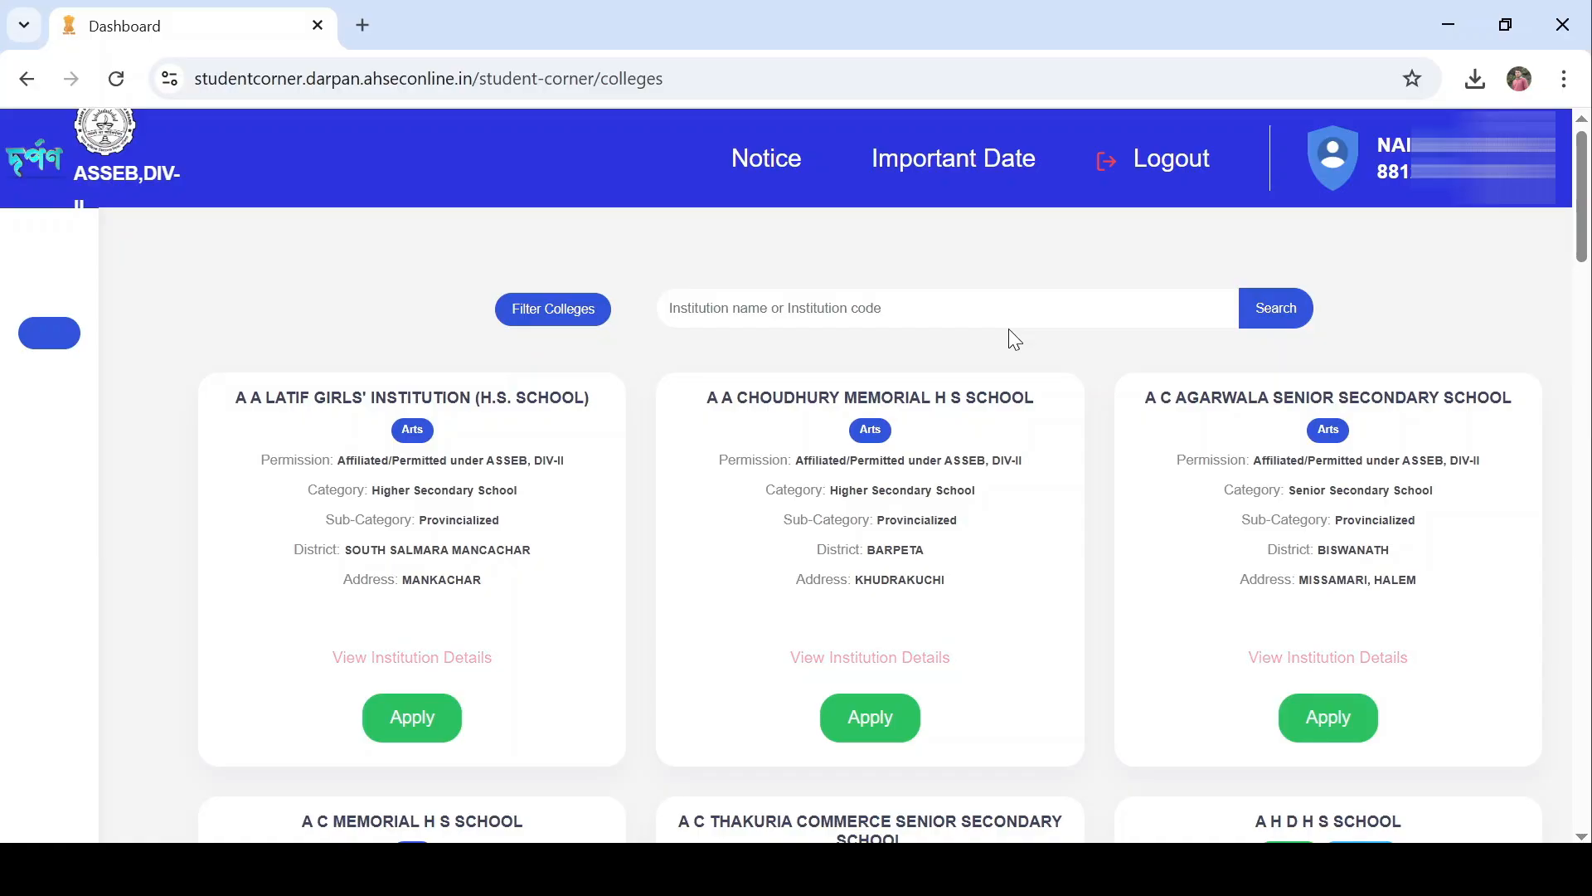
{"action": "scroll", "coordinate": [667, 485], "scroll_direction": "down", "scroll_amount": 1}
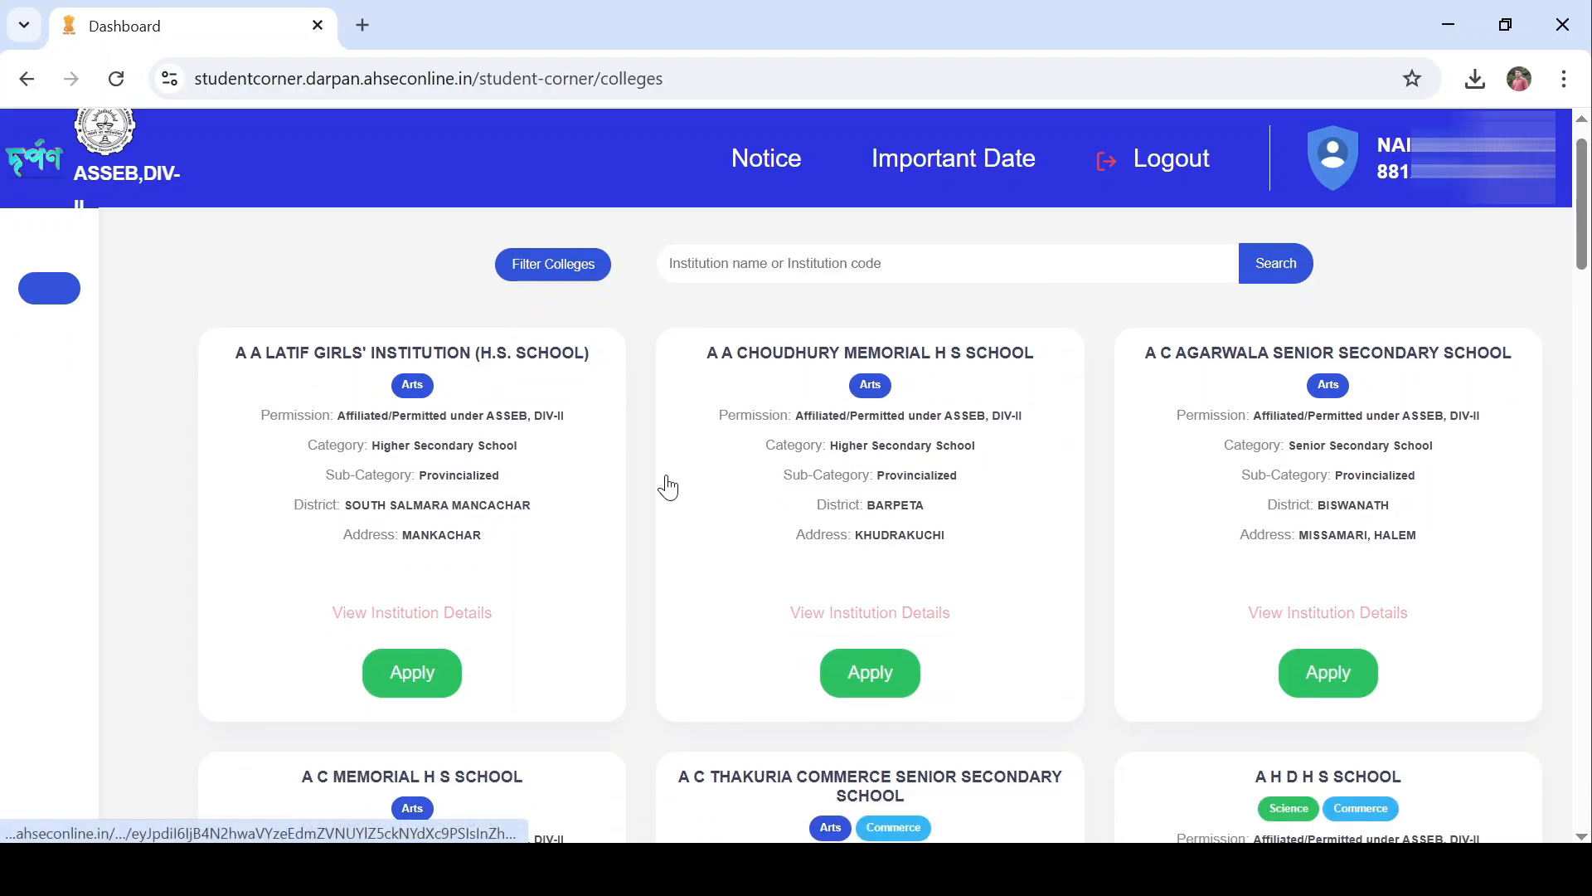
{"action": "scroll", "coordinate": [667, 485], "scroll_direction": "up", "scroll_amount": 1}
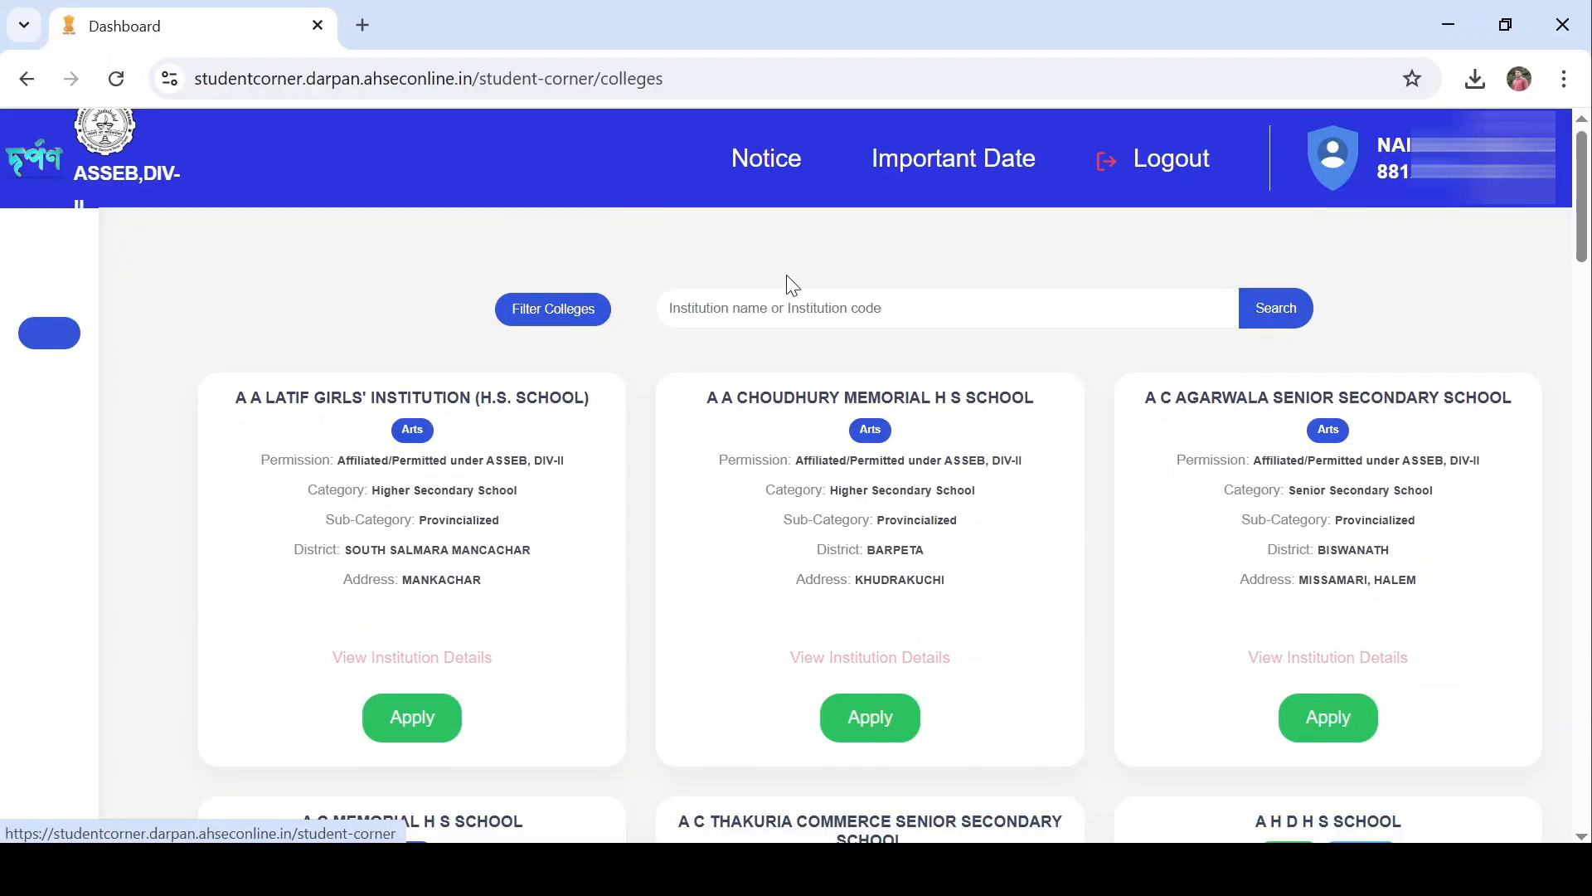
- Log out, then log back in as a student with the registered mobile number, birth date and PIN
{"action": "left_click", "coordinate": [1183, 168]}
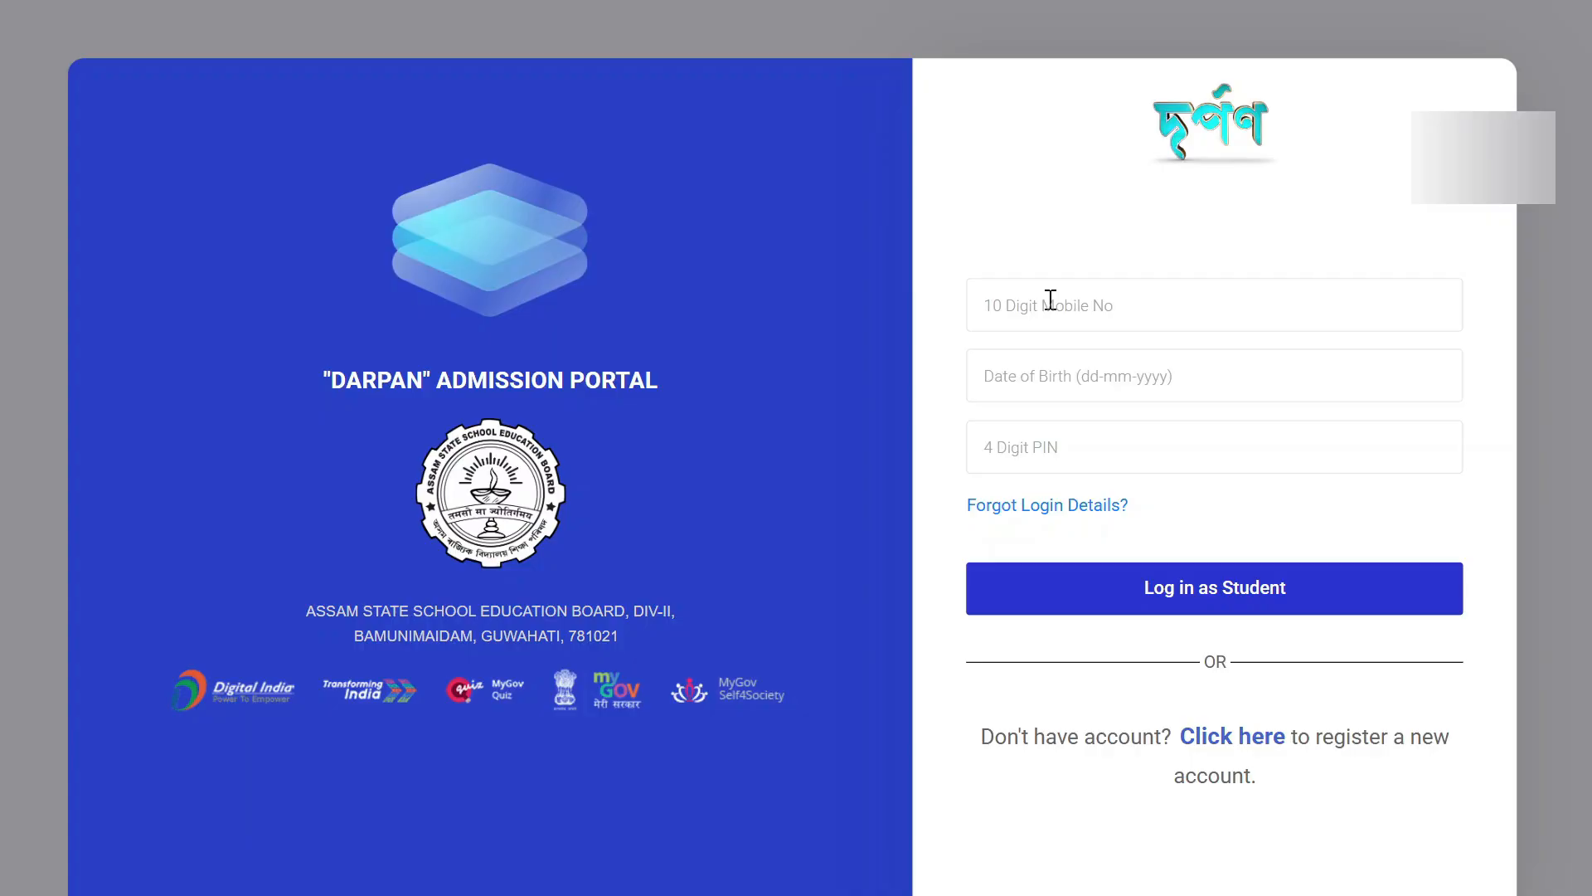
{"action": "left_click", "coordinate": [1095, 314]}
{"action": "type", "text": "8812"}
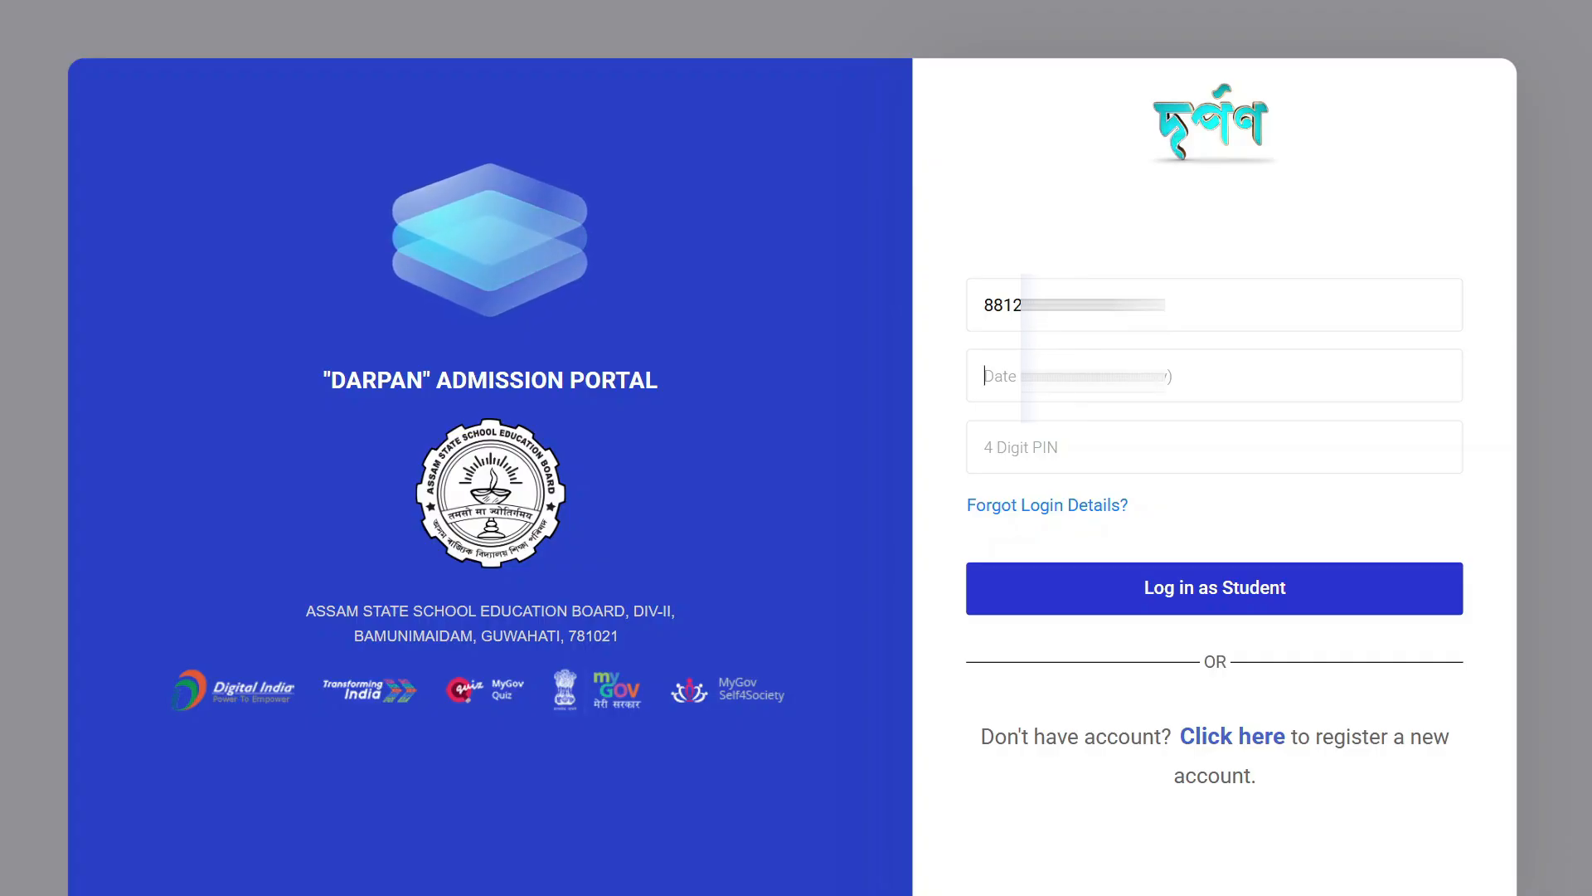
{"action": "left_click", "coordinate": [1165, 387]}
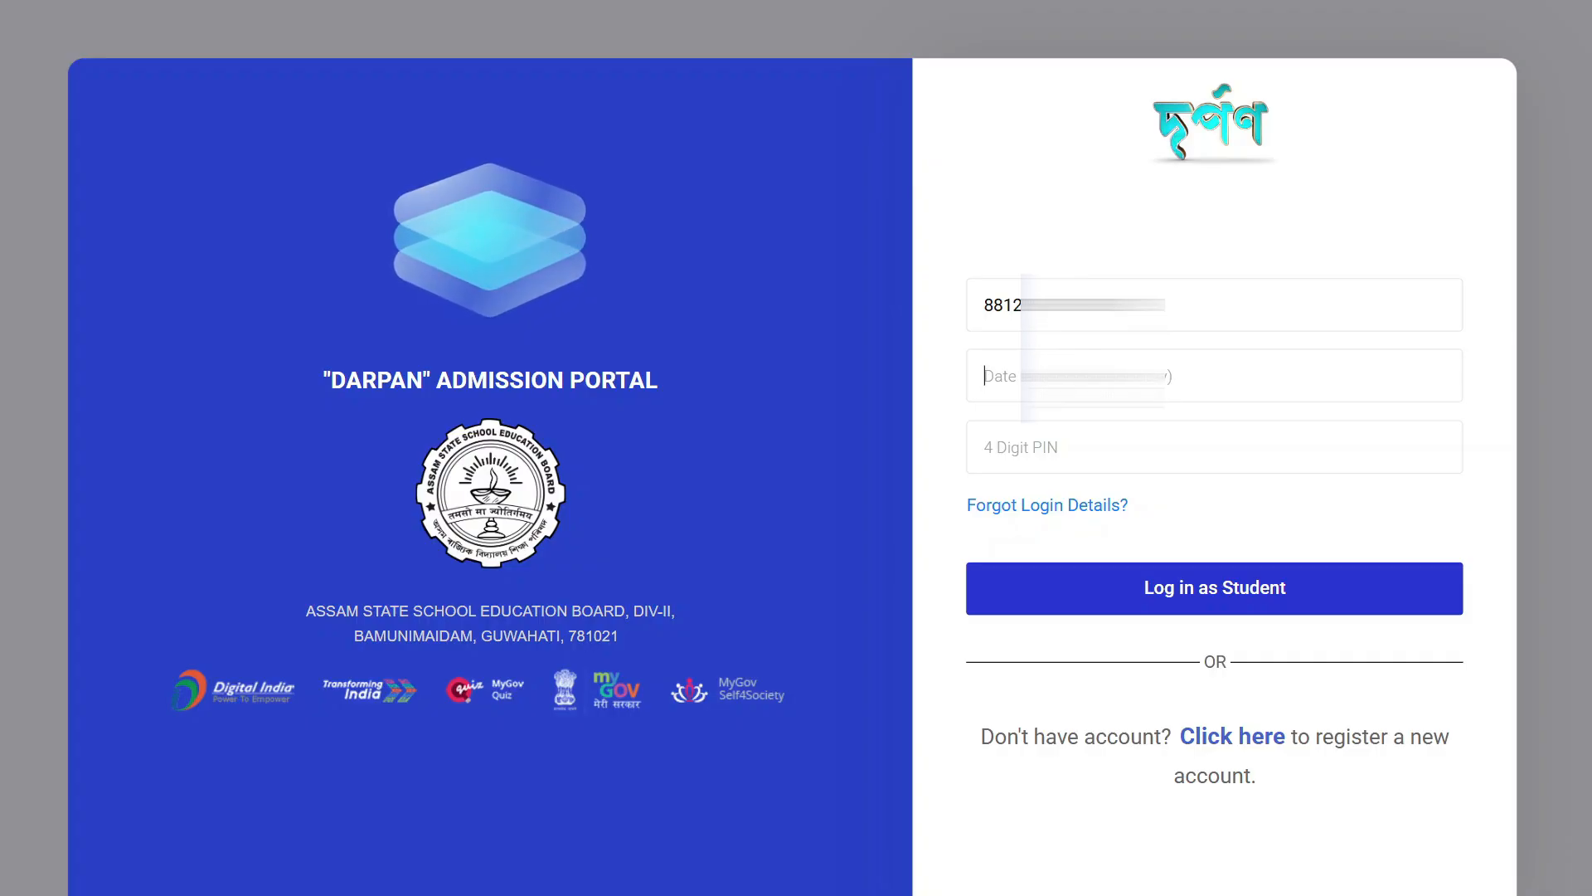
{"action": "type", "text": "29-"}
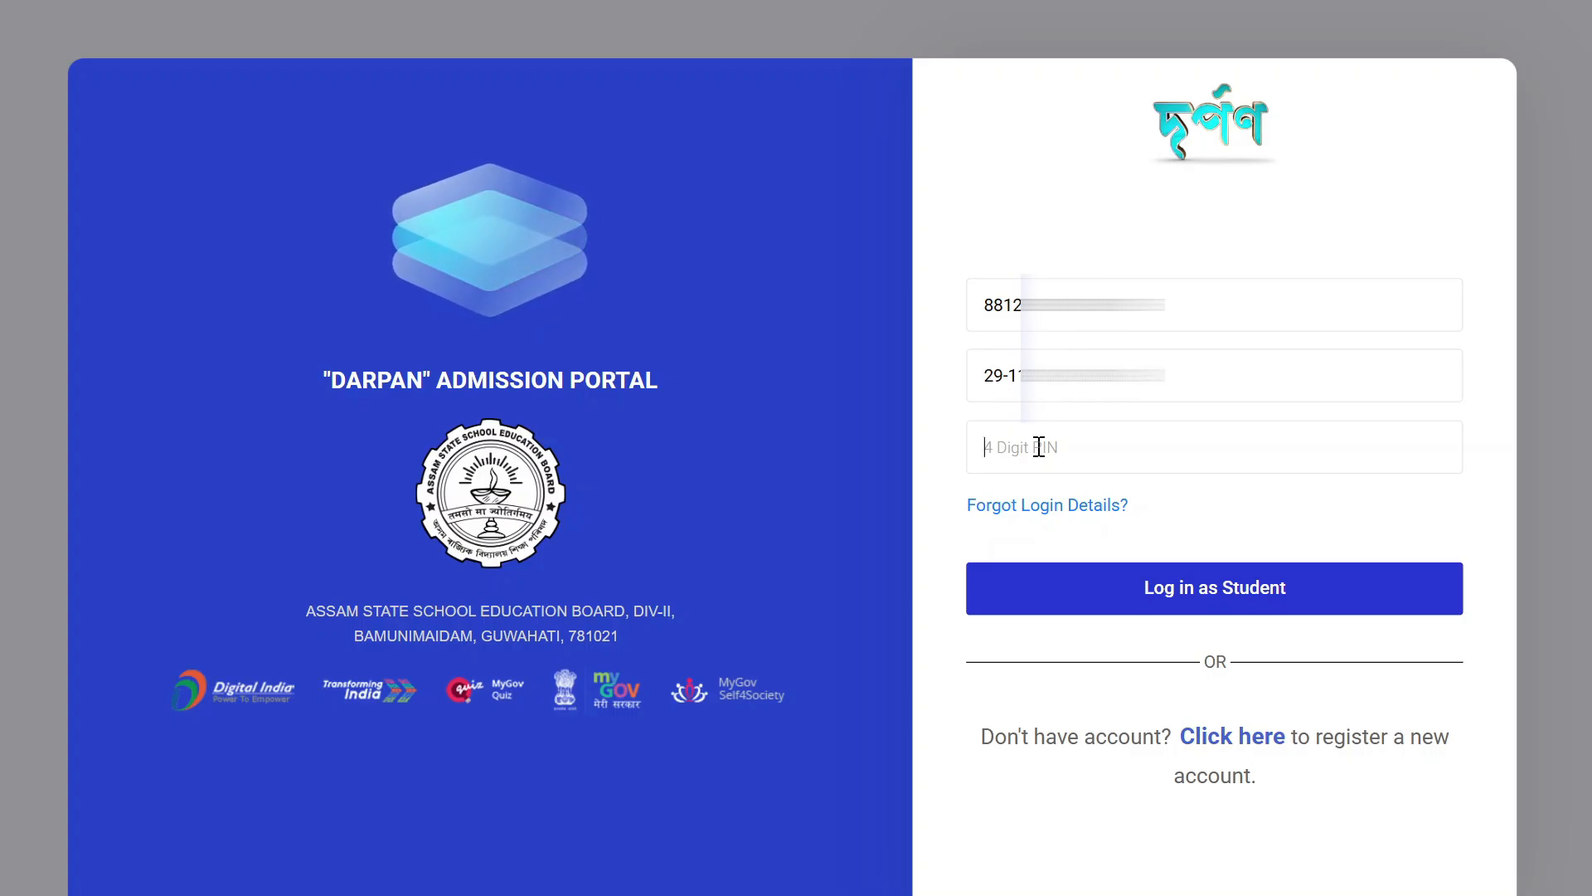
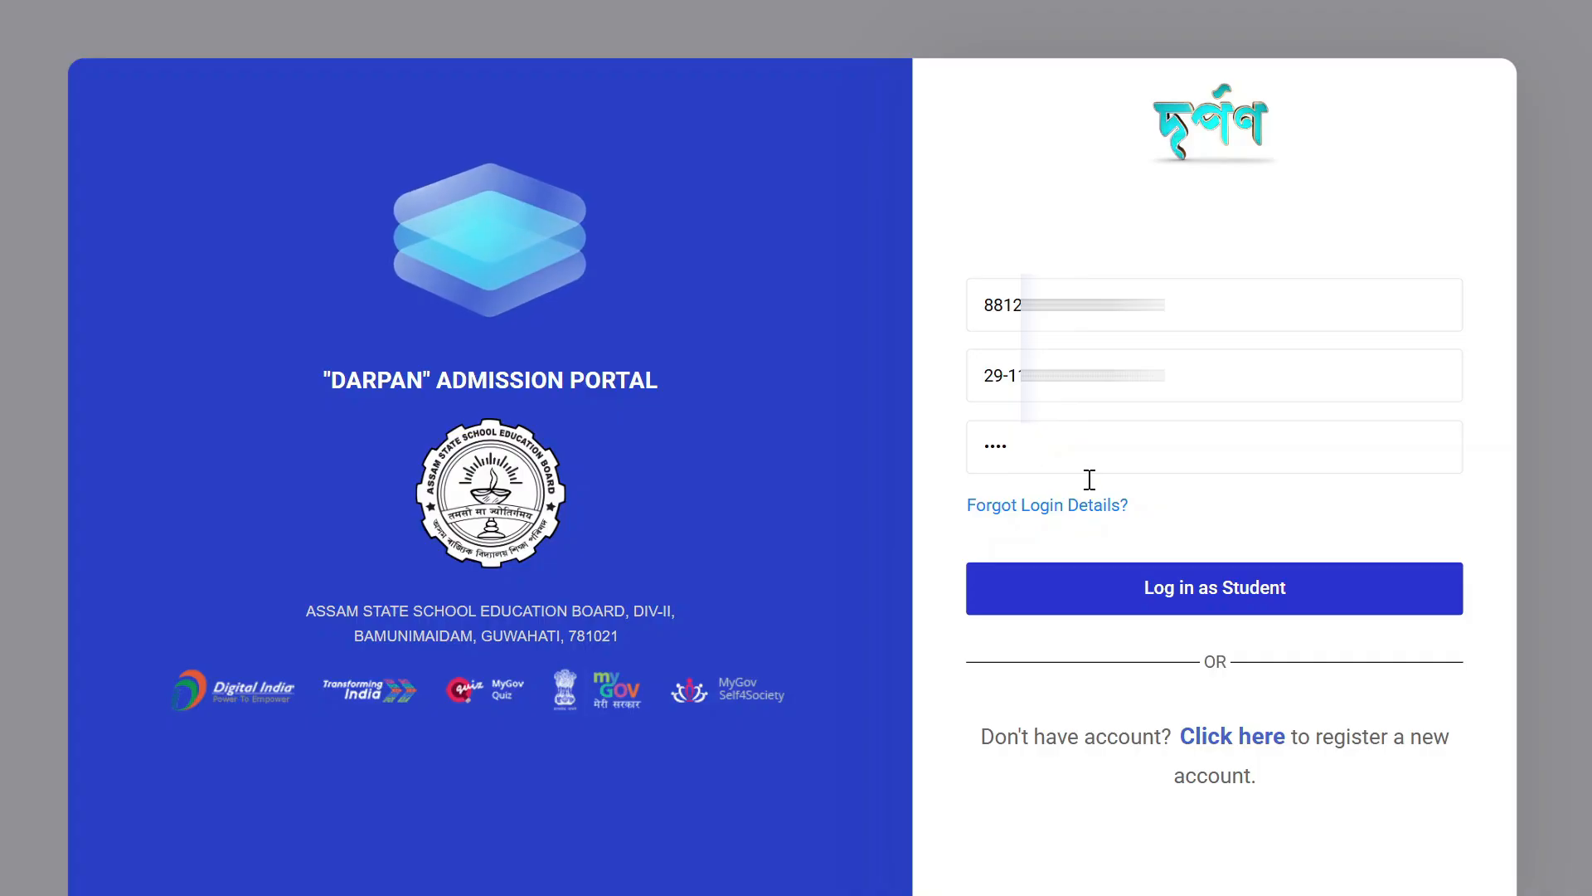
{"action": "left_click", "coordinate": [1226, 585]}
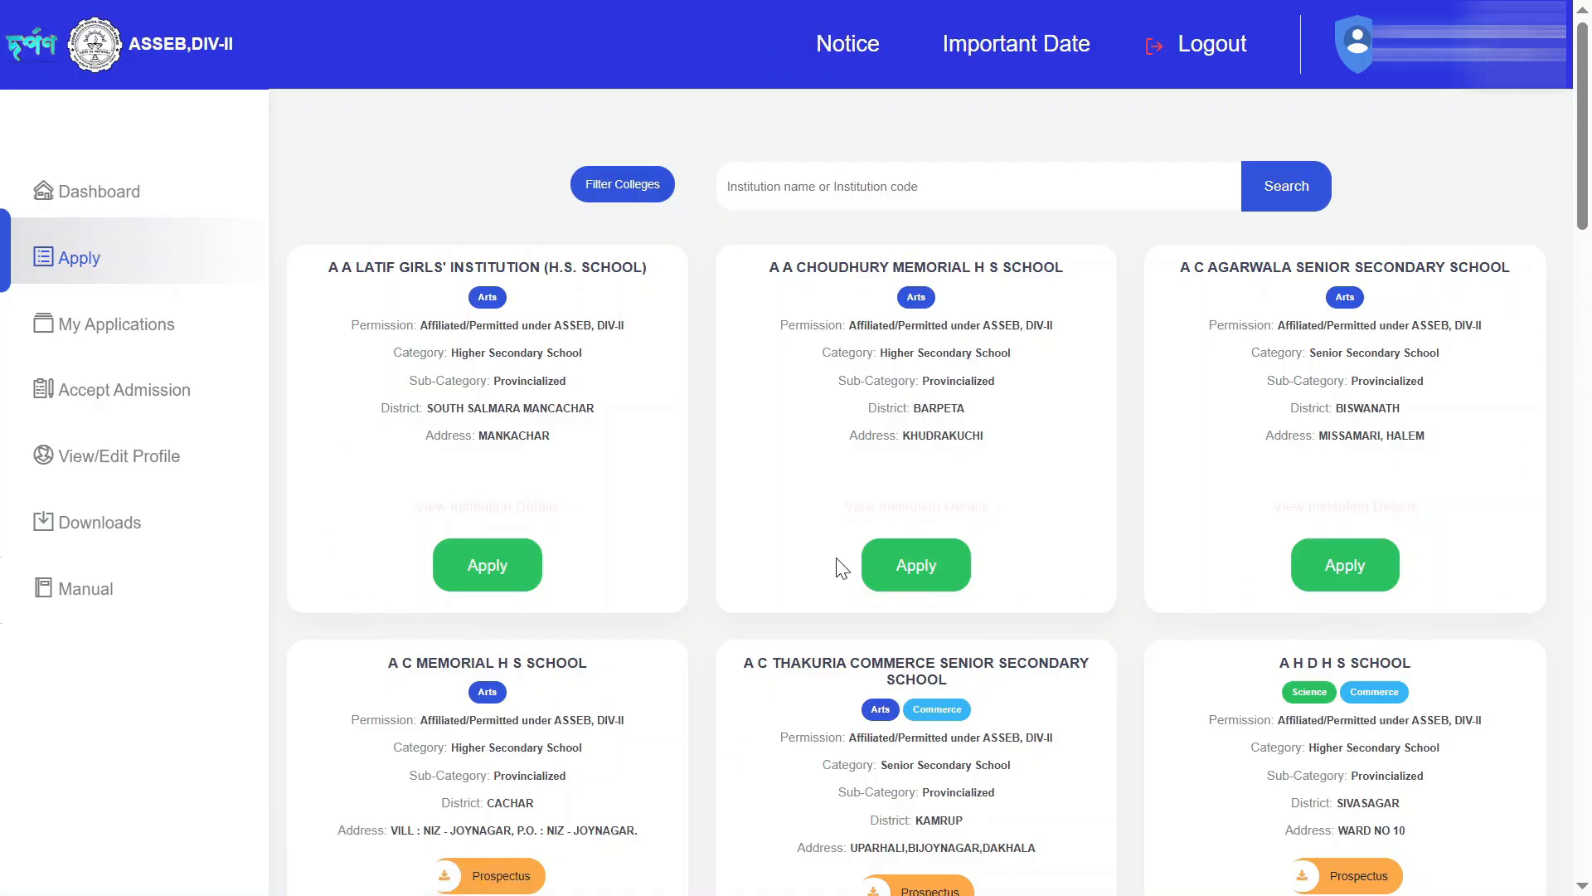
{"action": "key", "text": "ctrl+plus"}
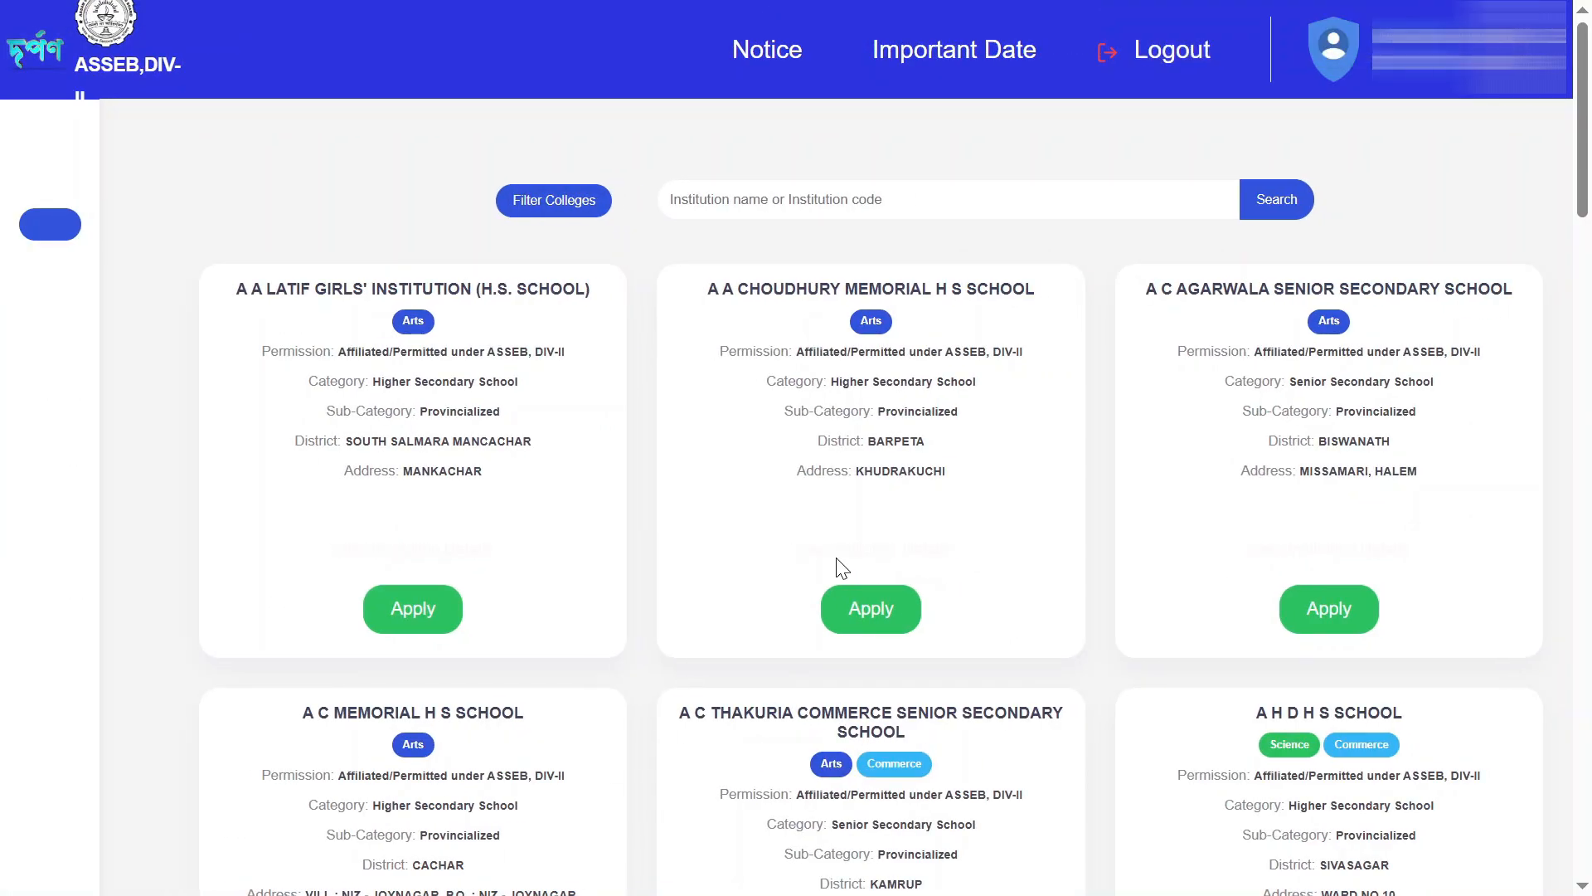
{"action": "key", "text": "ctrl+plus"}
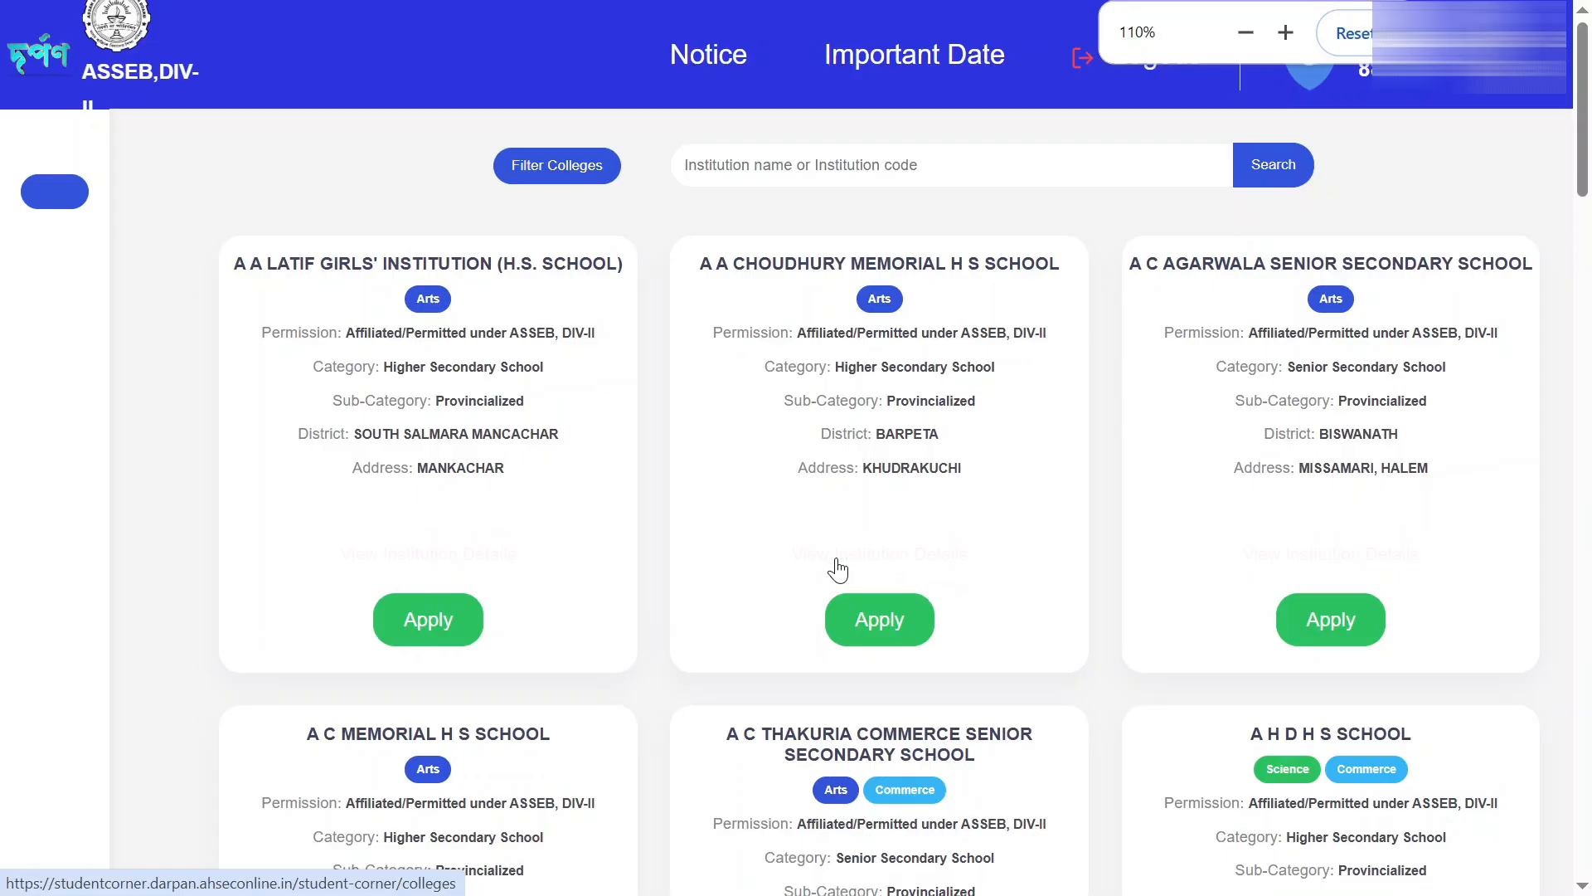
{"action": "key", "text": "ctrl+minus"}
{"action": "key", "text": "ctrl+minus"}
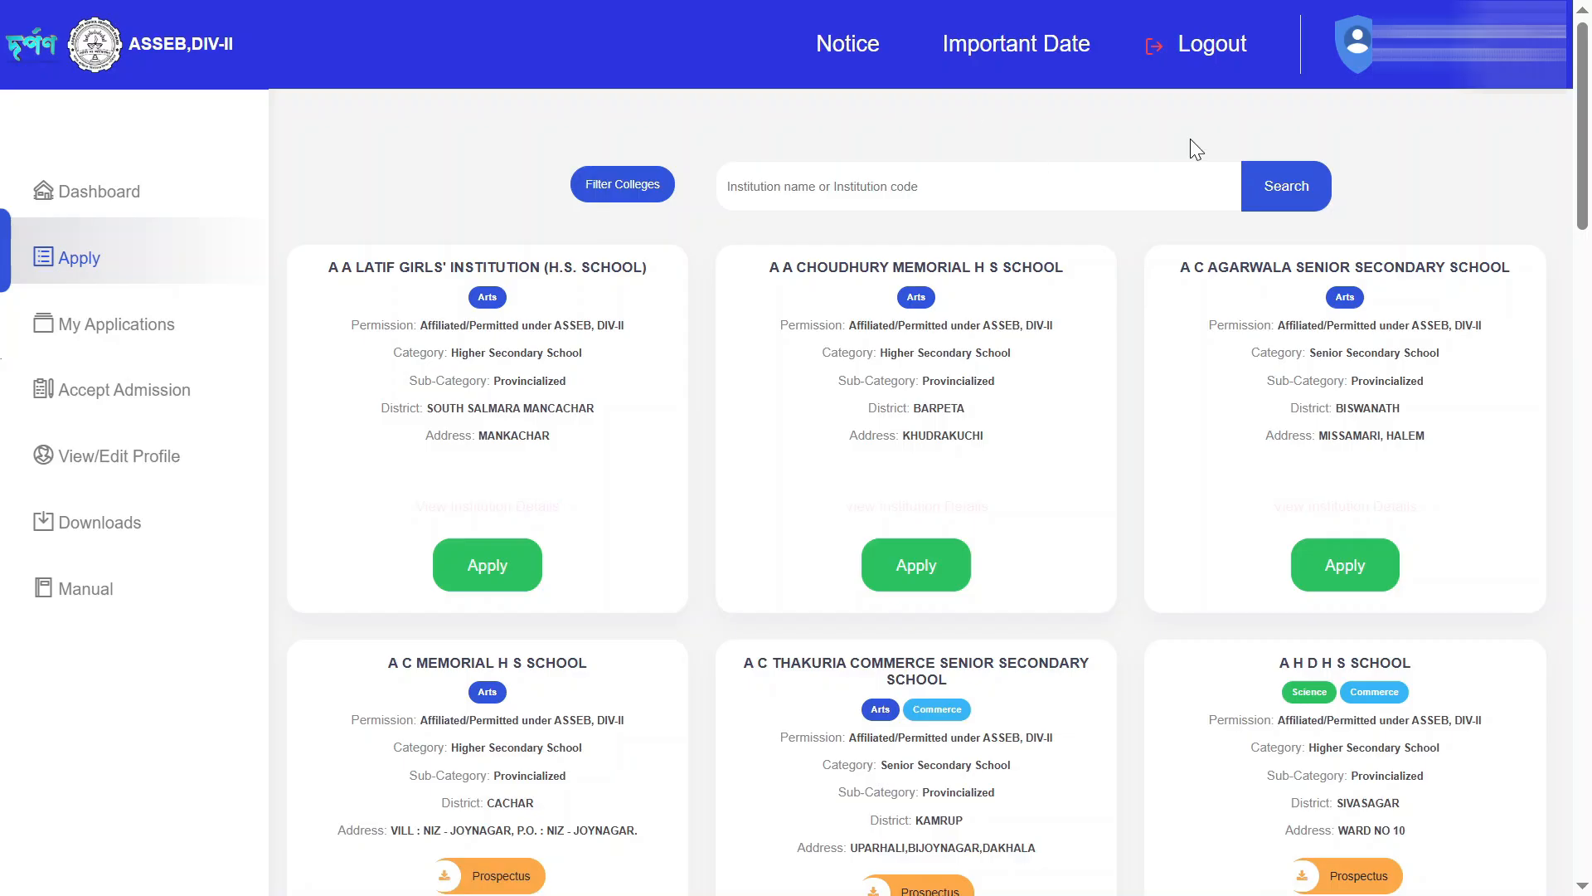
- Zoom the page to 110% and search institutions for 'jonai science'
{"action": "key", "text": "ctrl+plus"}
{"action": "key", "text": "ctrl+plus"}
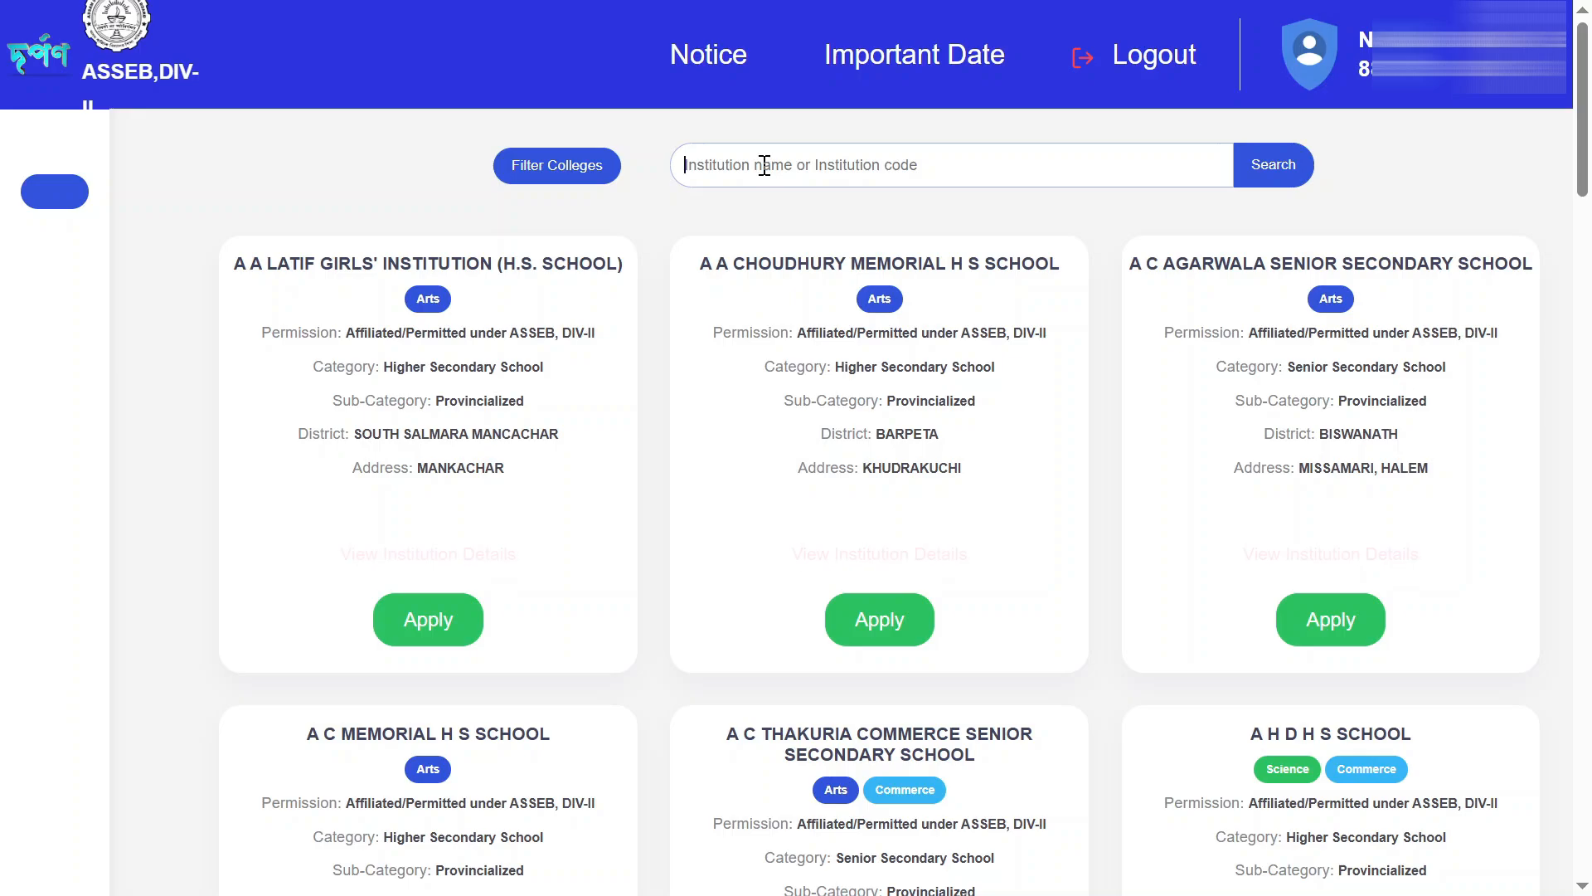
{"action": "type", "text": "jonai s"}
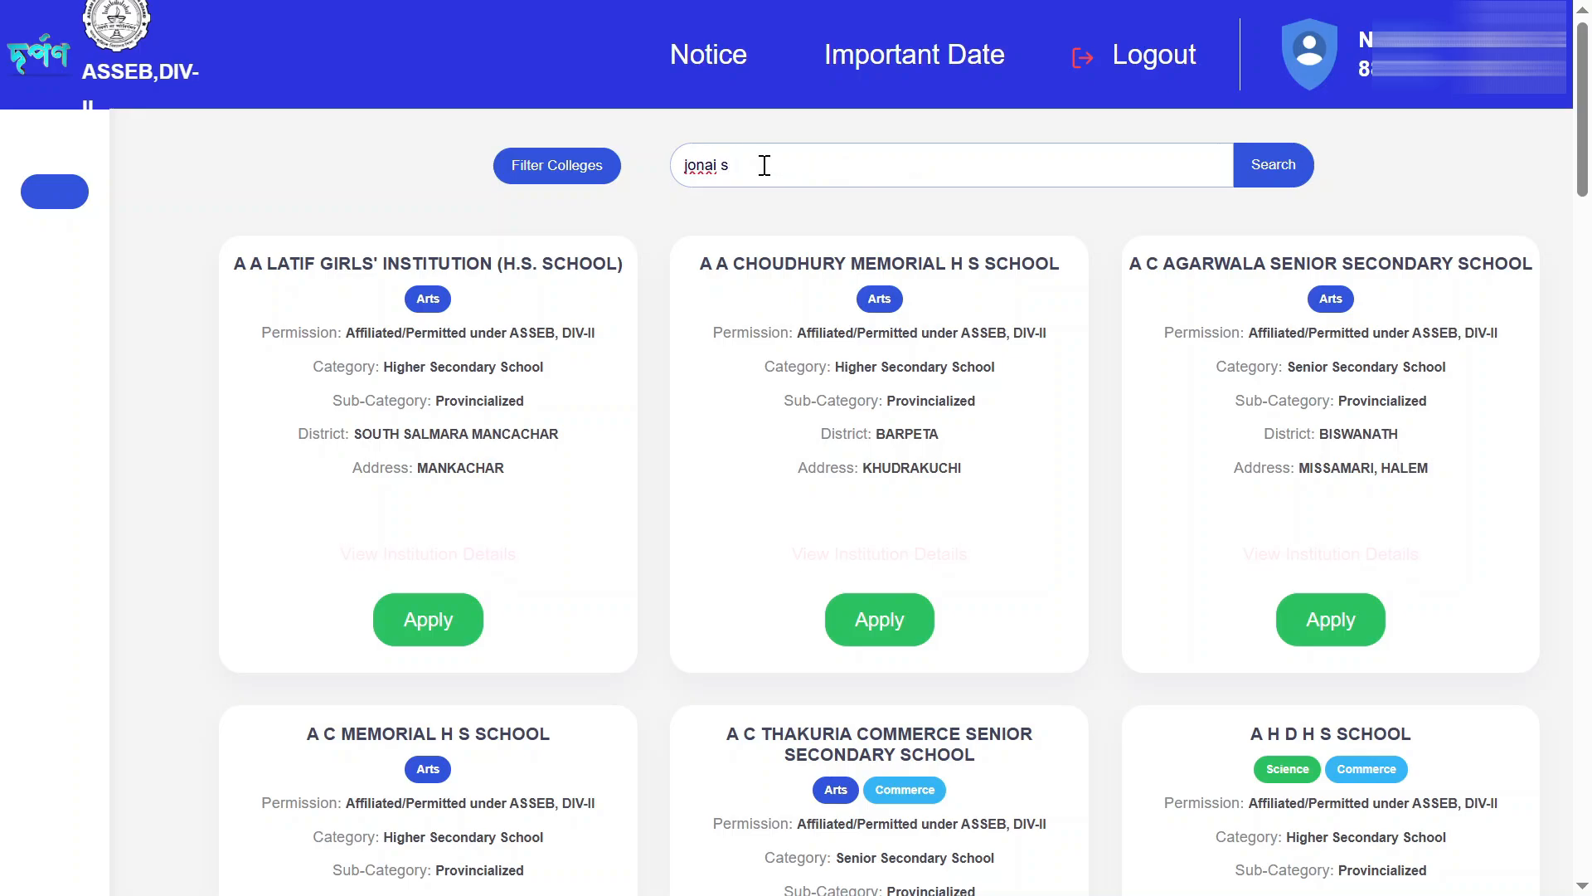
{"action": "type", "text": "cience"}
{"action": "left_click", "coordinate": [1283, 191]}
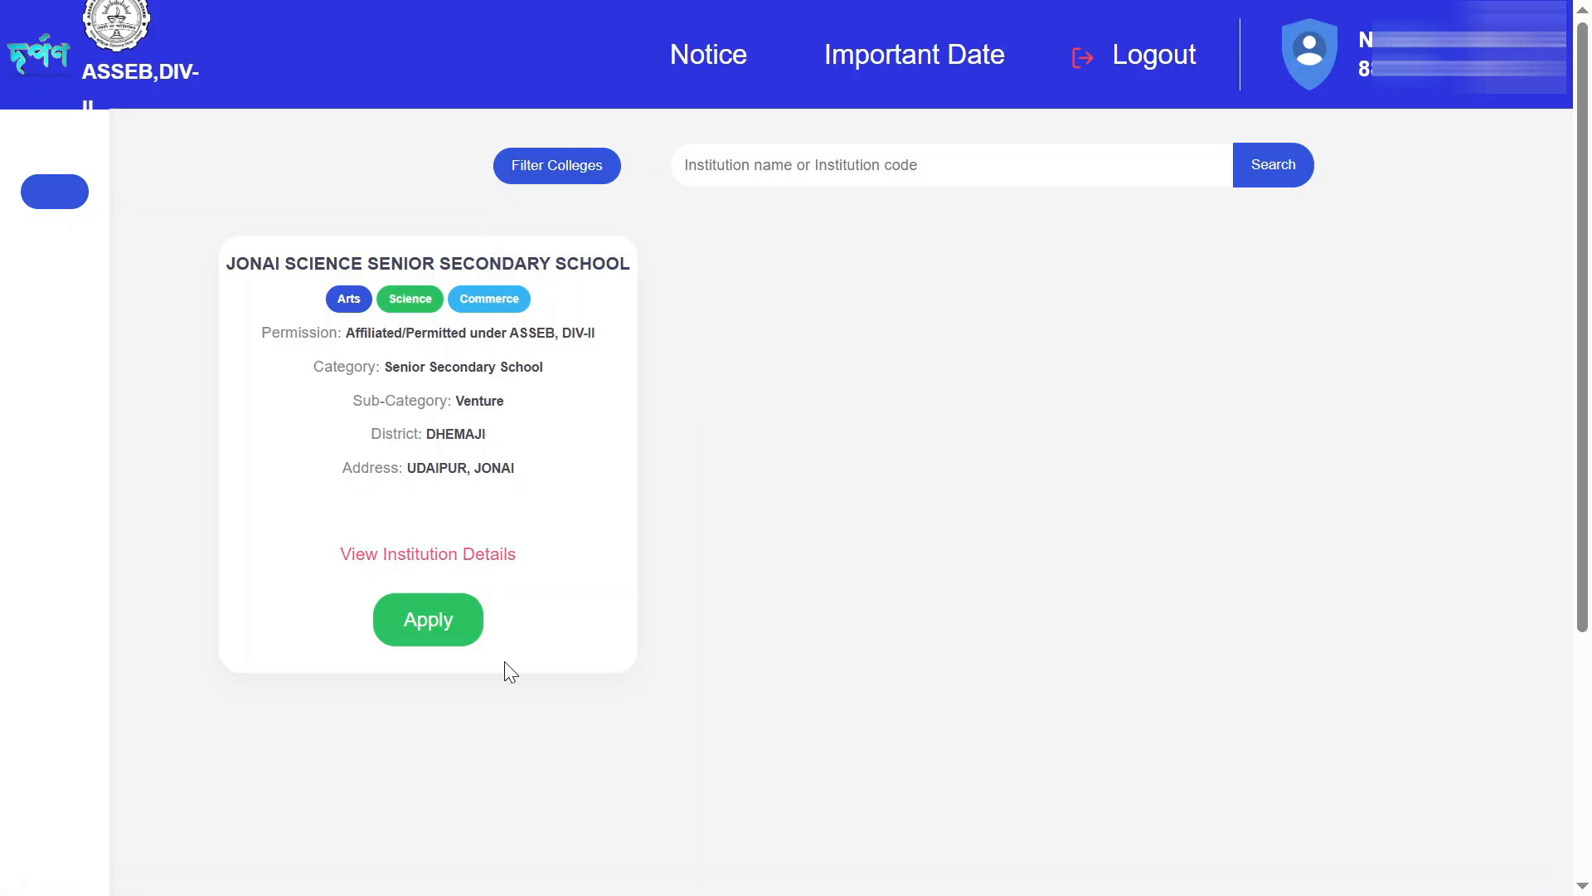
- Apply to Jonai Science Senior Secondary School and choose the Arts stream
{"action": "left_click", "coordinate": [431, 637]}
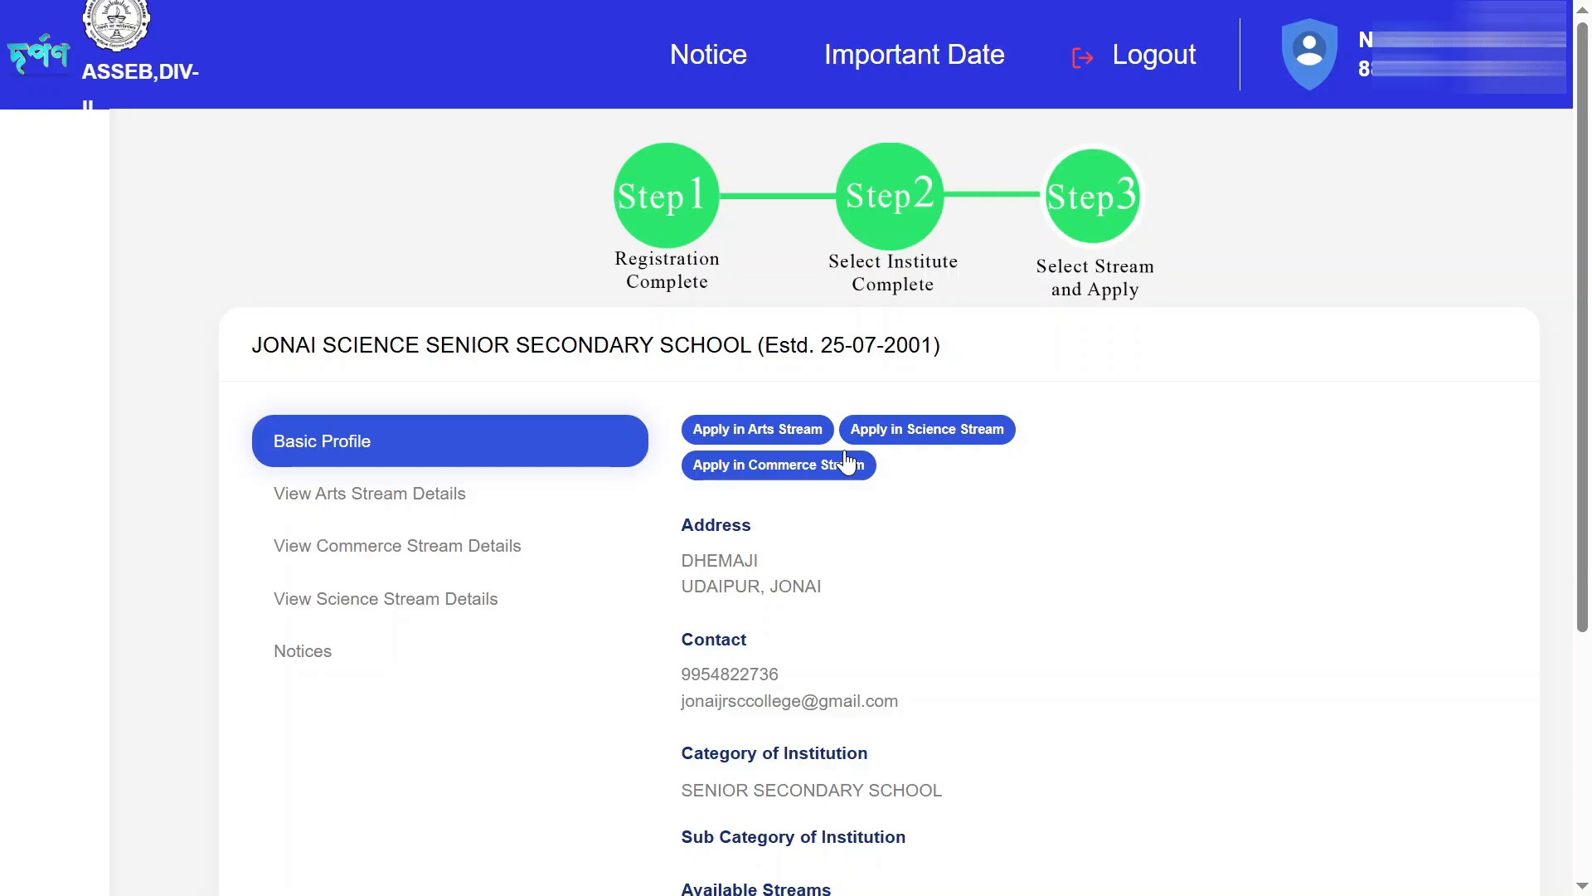
{"action": "scroll", "coordinate": [898, 545], "scroll_direction": "down", "scroll_amount": 4}
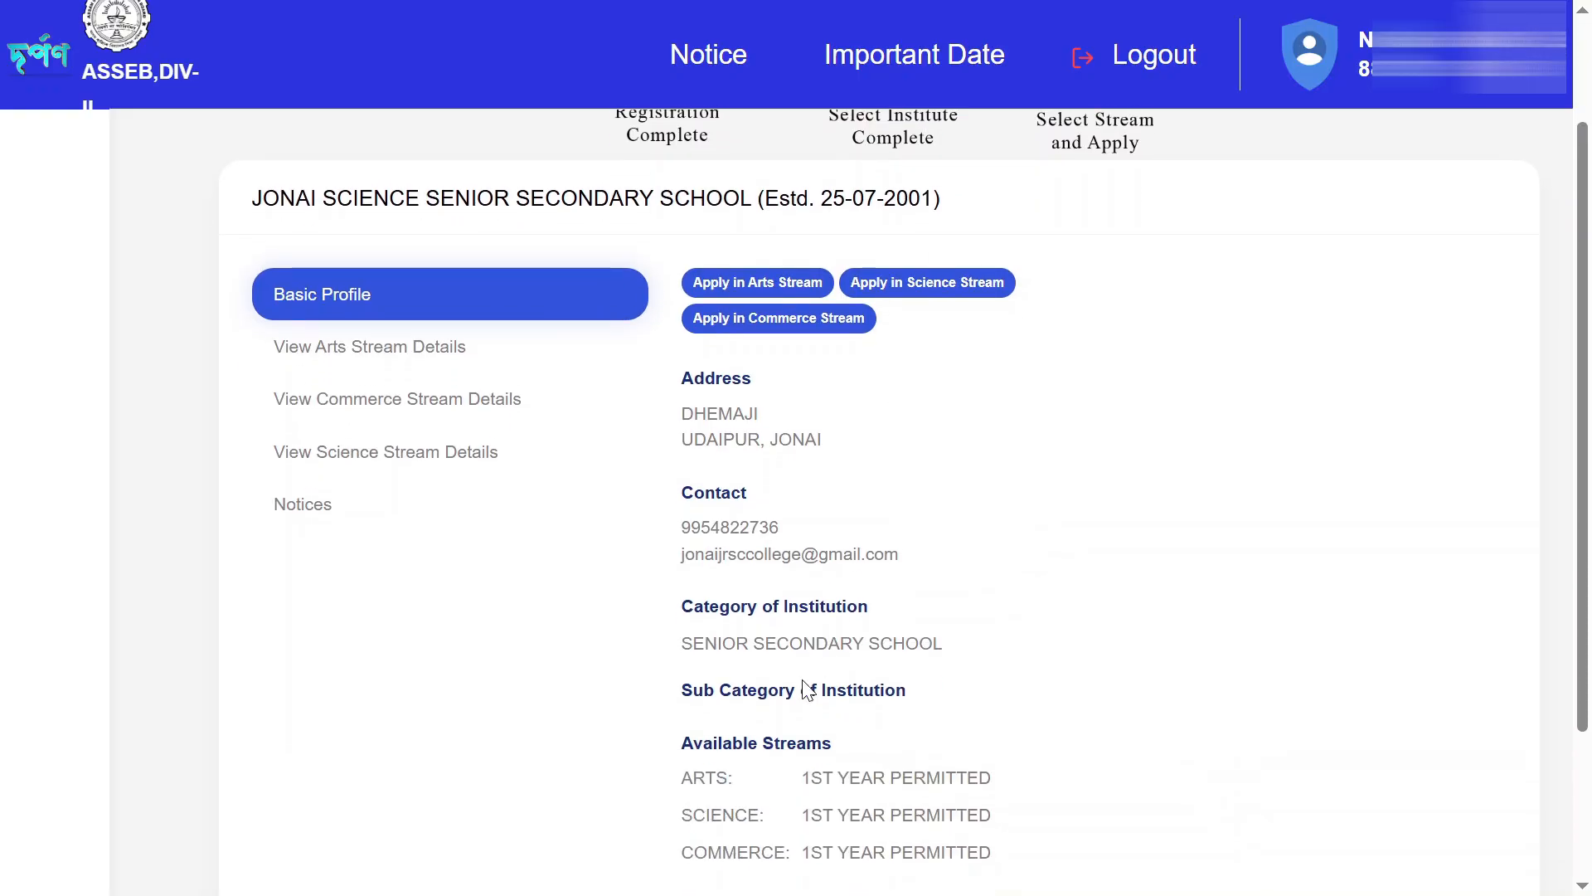
{"action": "scroll", "coordinate": [780, 570], "scroll_direction": "up", "scroll_amount": 4}
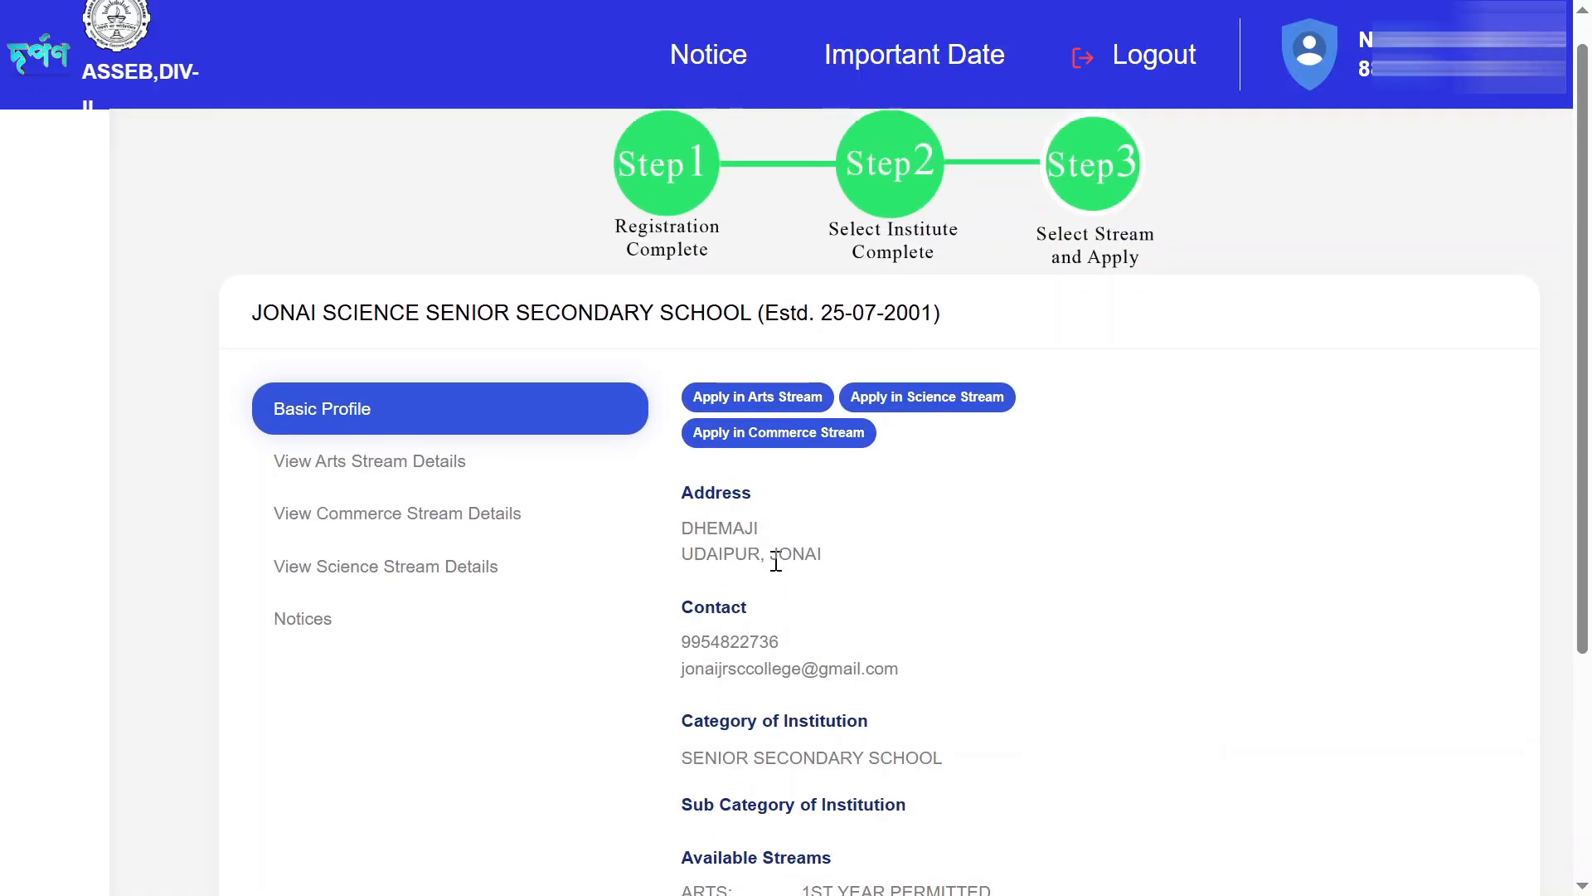
{"action": "left_click", "coordinate": [754, 400]}
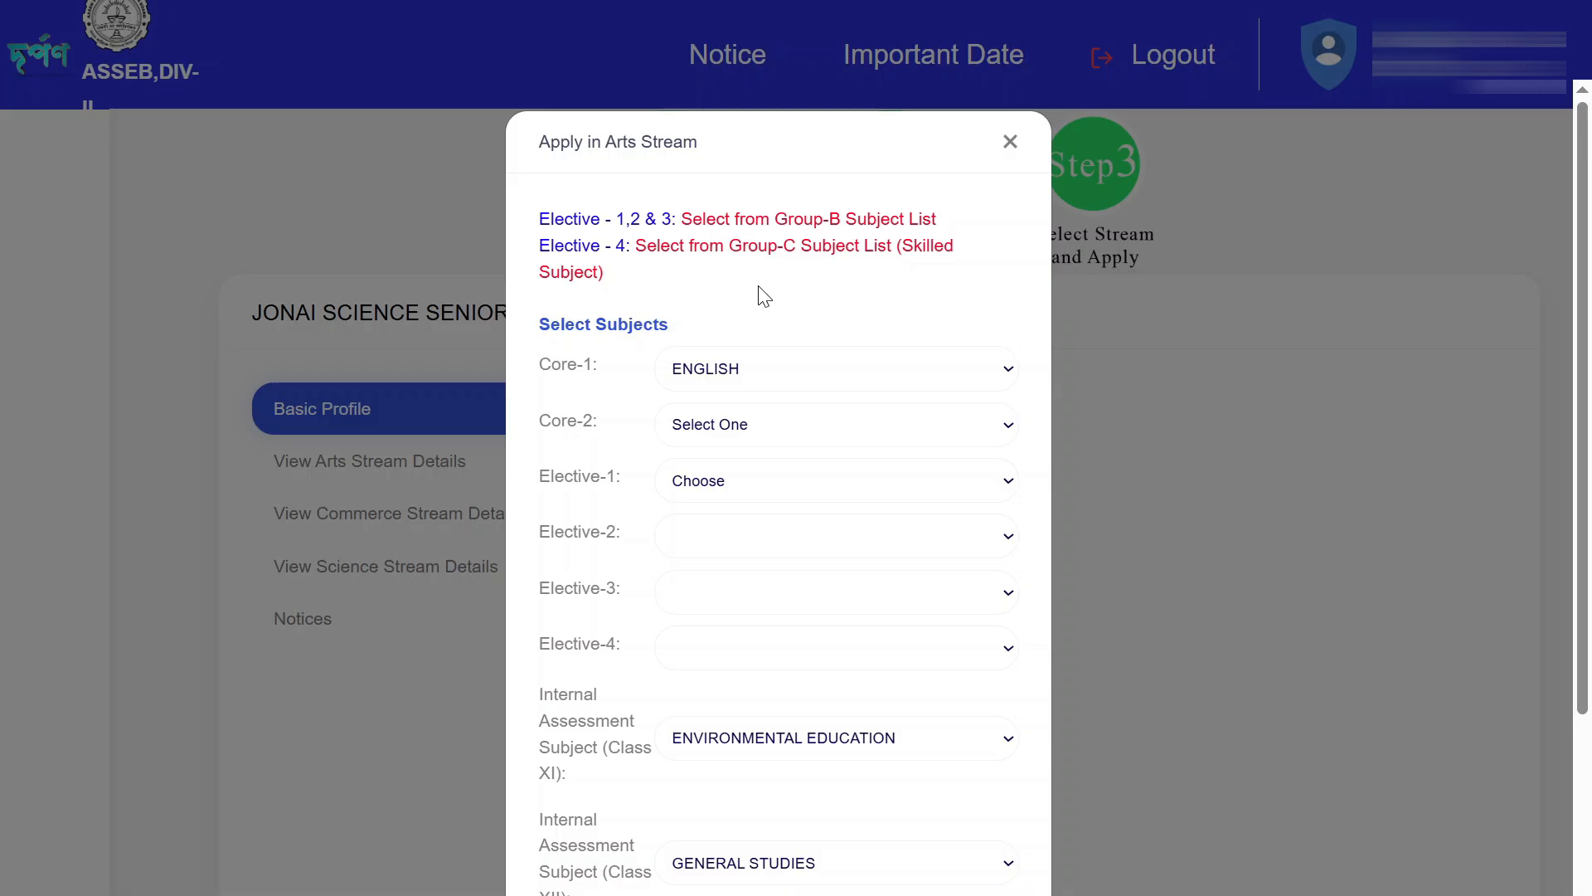
- Set Core-2 to ALTERNATIVE ENGLISH, leaving Core-1 as ENGLISH
{"action": "scroll", "coordinate": [759, 296], "scroll_direction": "down", "scroll_amount": 1}
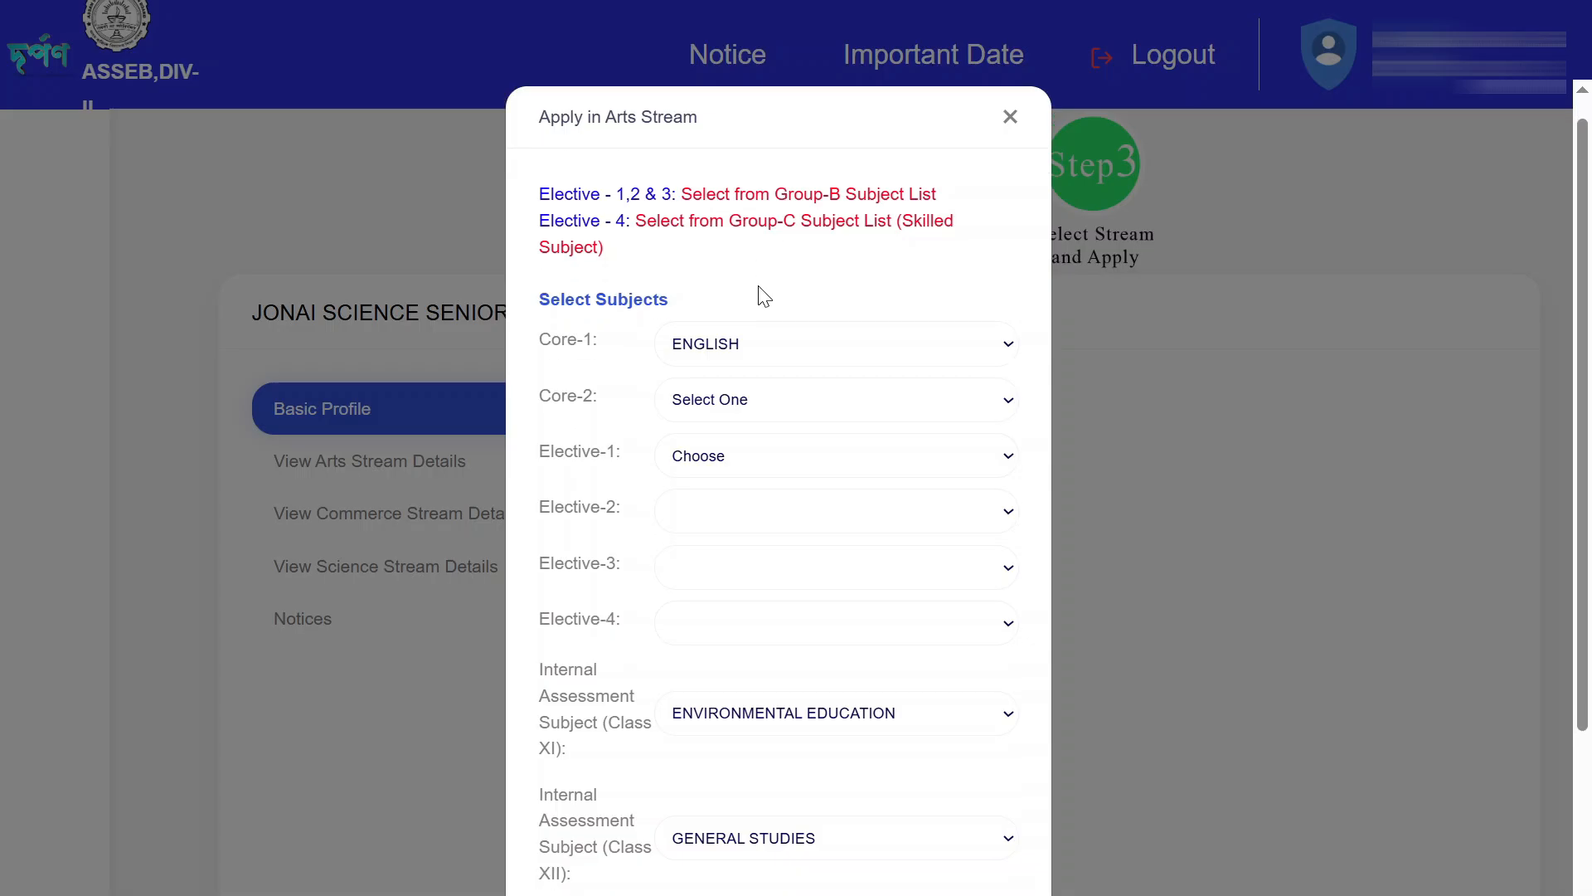
{"action": "left_click", "coordinate": [774, 353]}
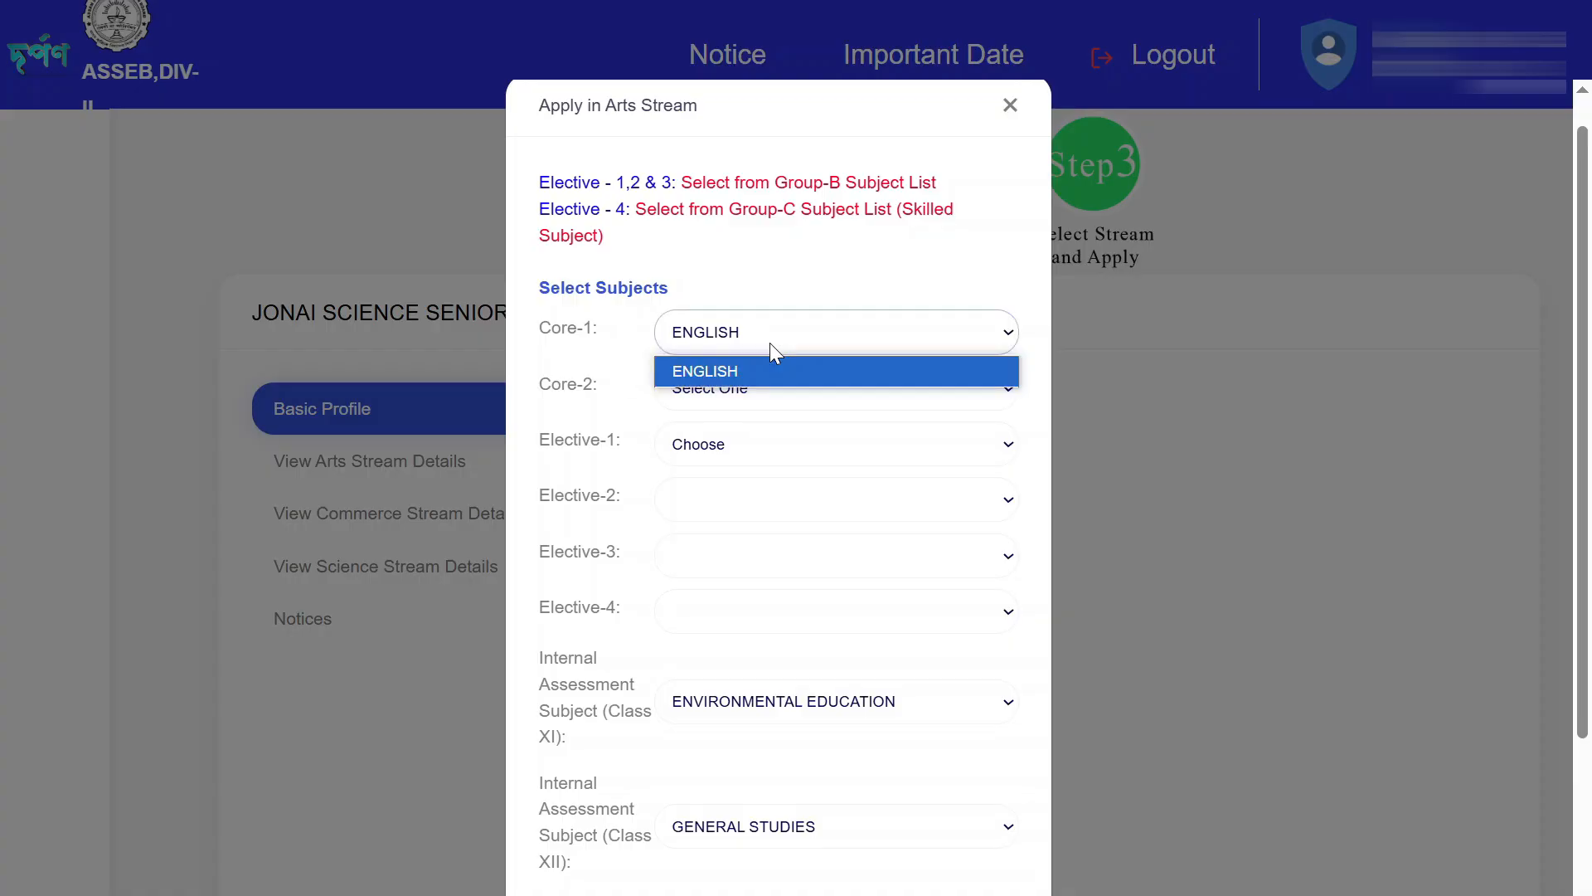
{"action": "left_click_drag", "start_coordinate": [567, 383], "coordinate": [740, 399]}
{"action": "left_click", "coordinate": [740, 398]}
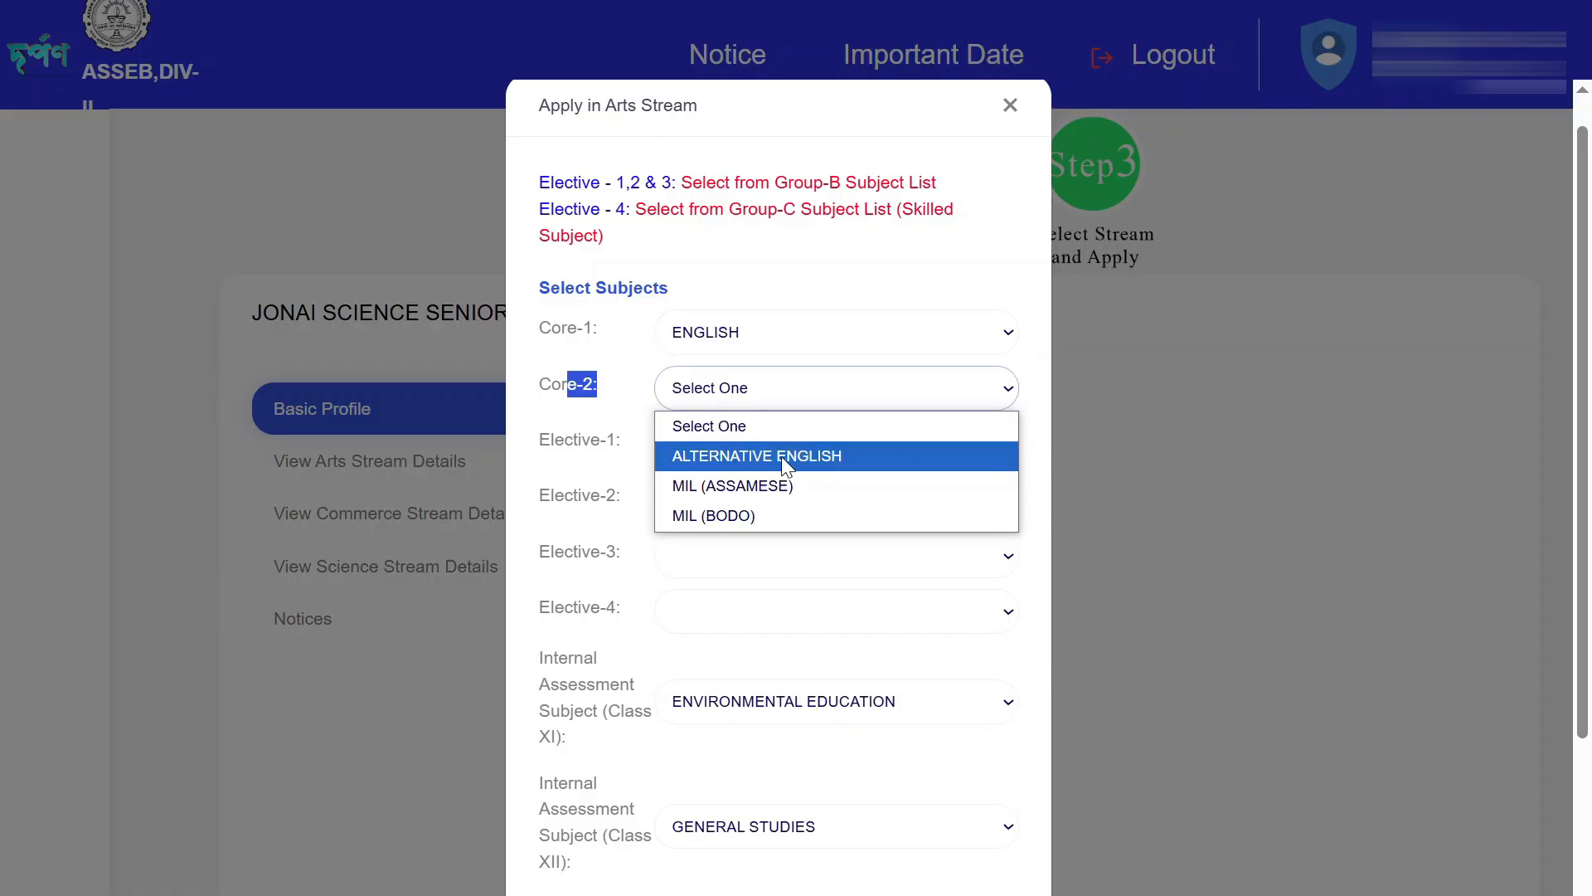
{"action": "left_click", "coordinate": [731, 461]}
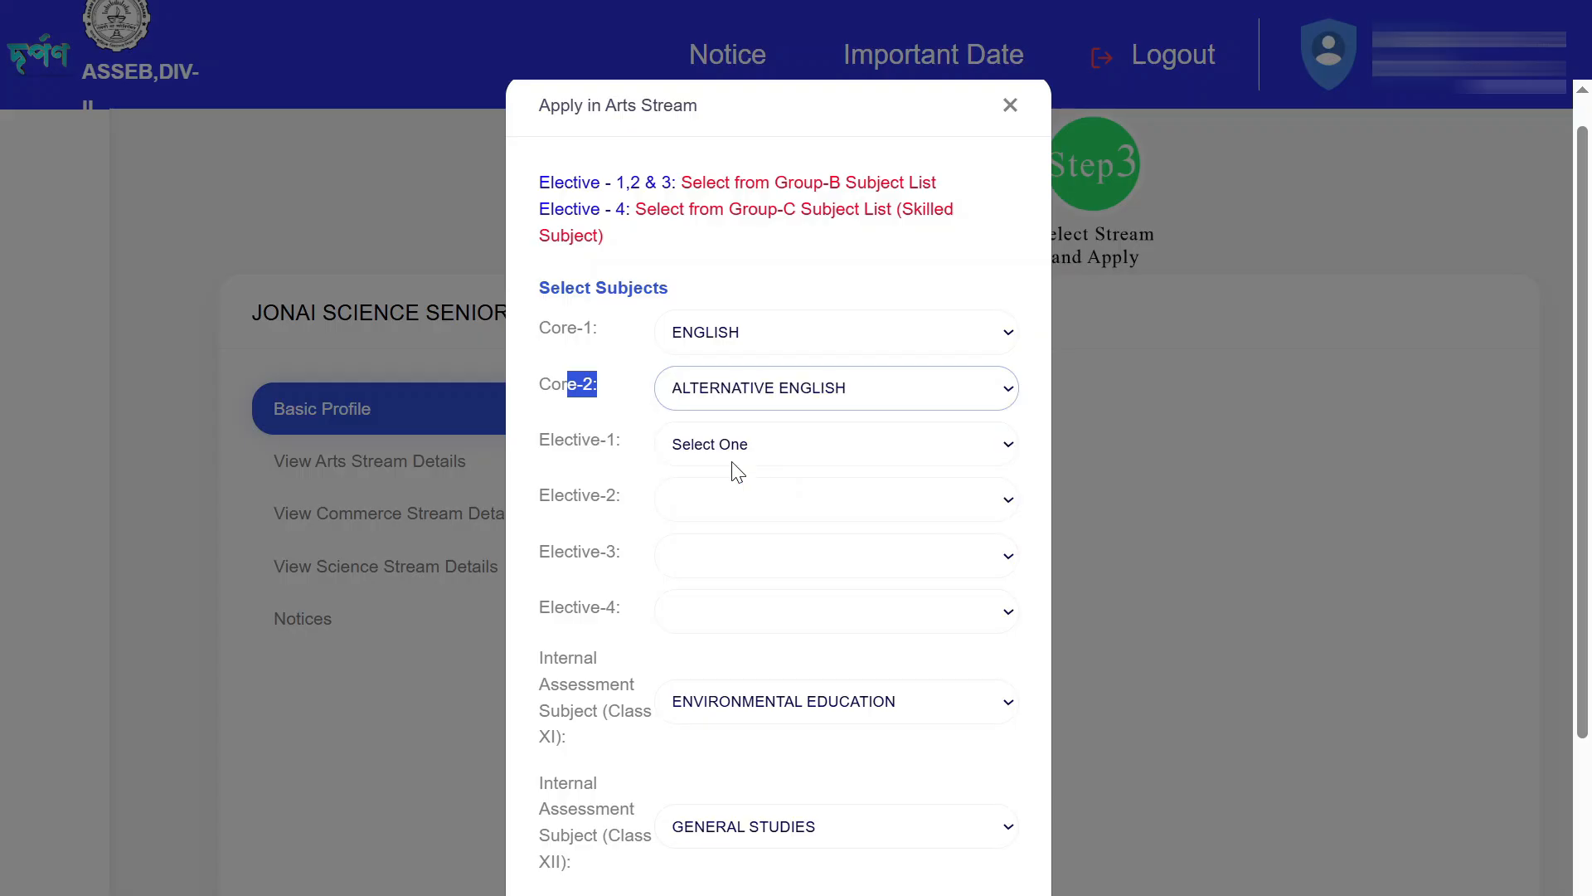
{"action": "left_click", "coordinate": [601, 439]}
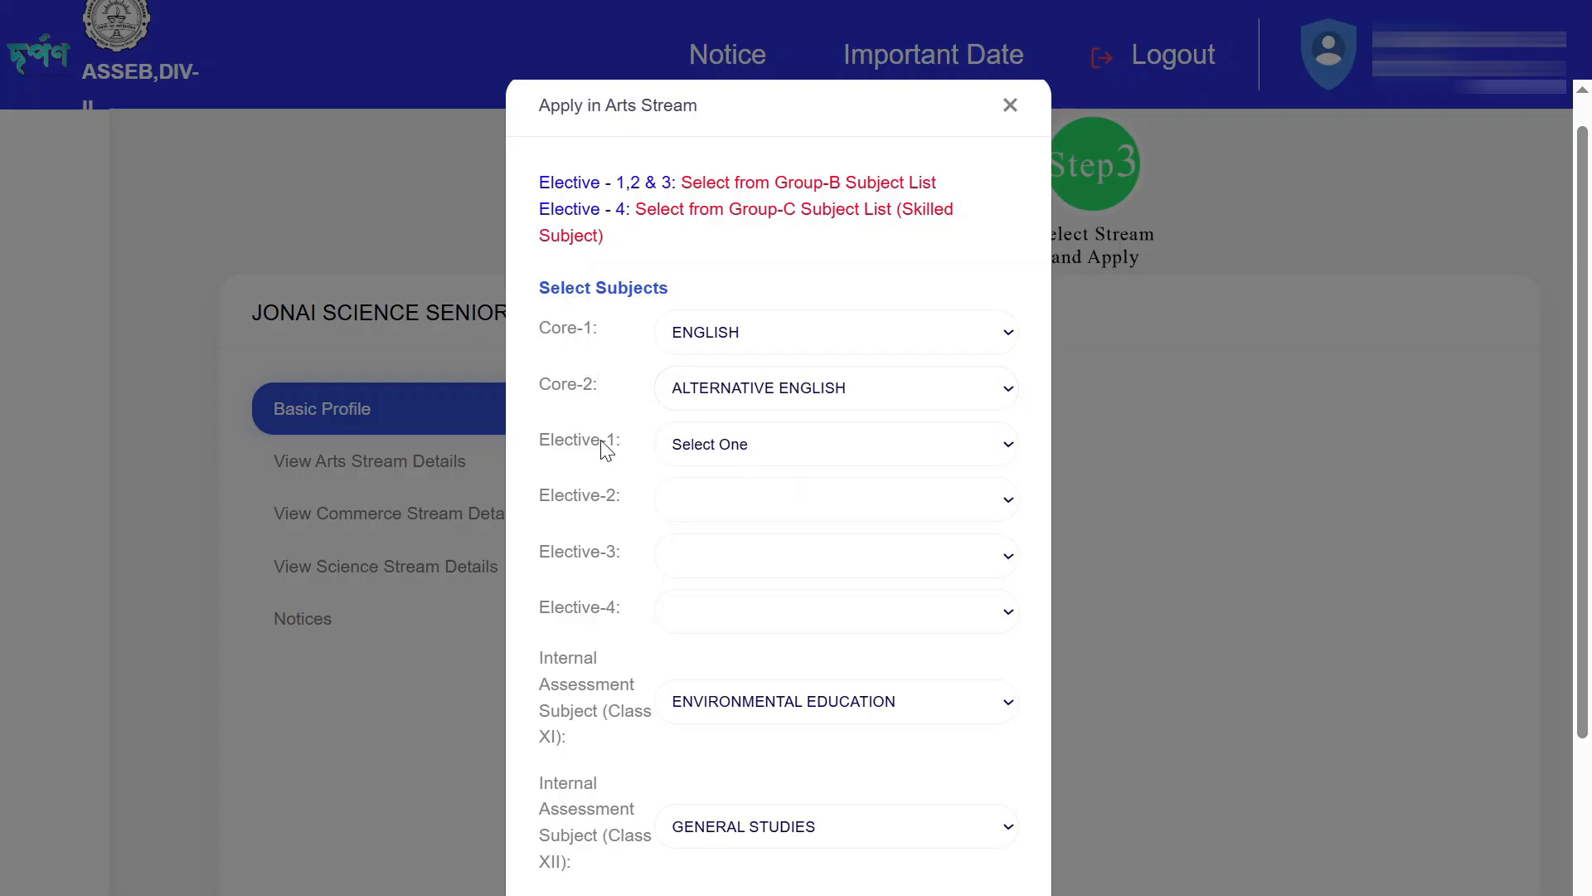
- Pick electives MATHEMATICS, GEOGRAPHY, POLITICAL SCIENCE and TOURISM & HOSPITALITY
{"action": "left_click", "coordinate": [695, 448]}
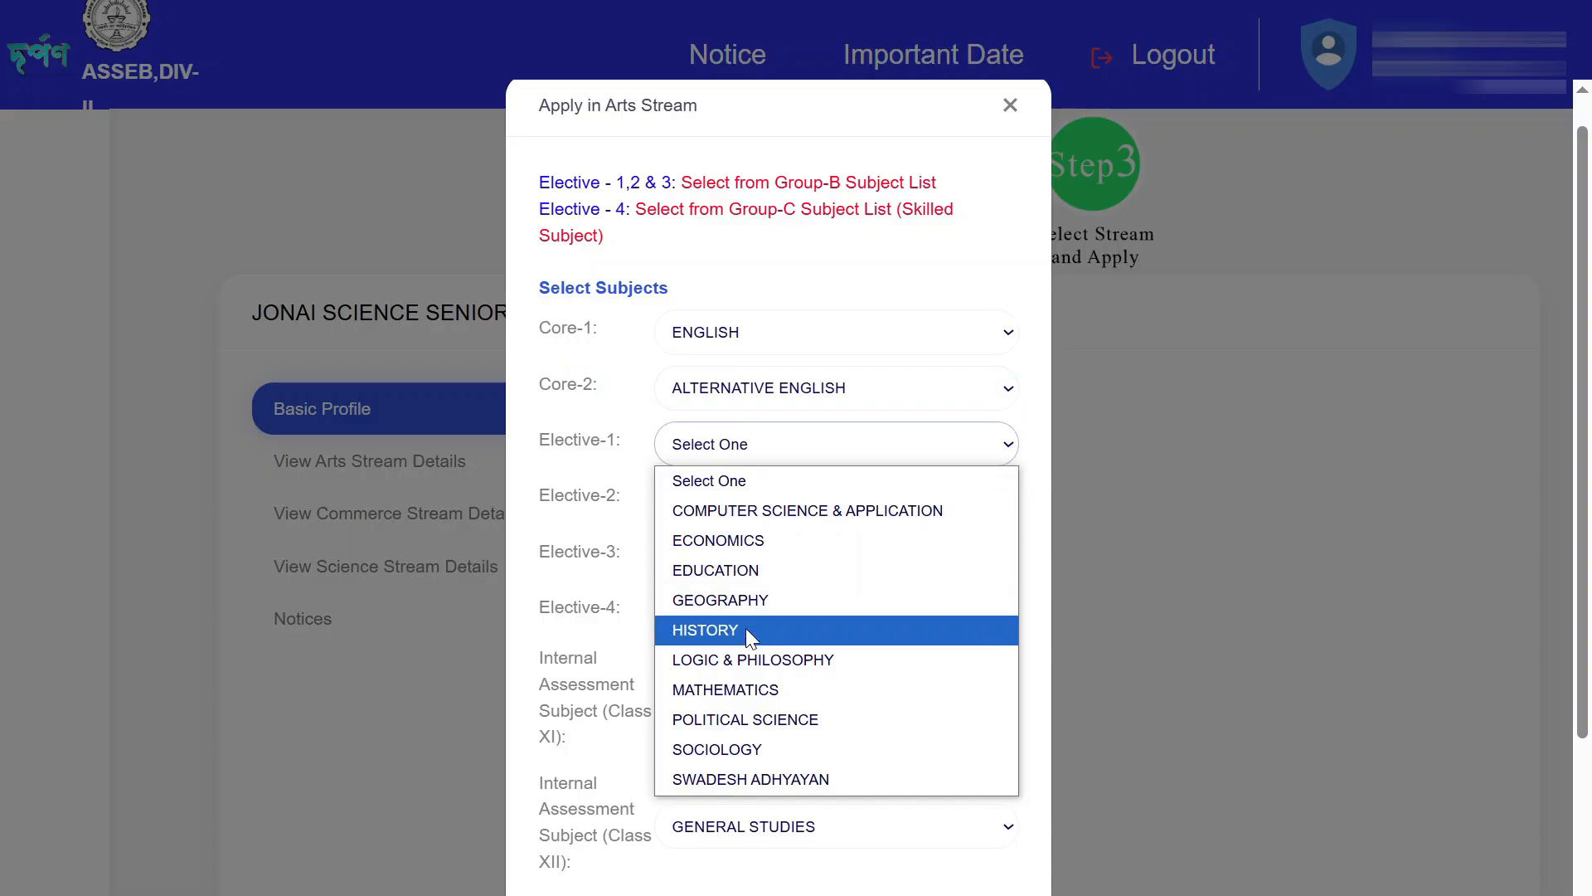
{"action": "left_click", "coordinate": [775, 688]}
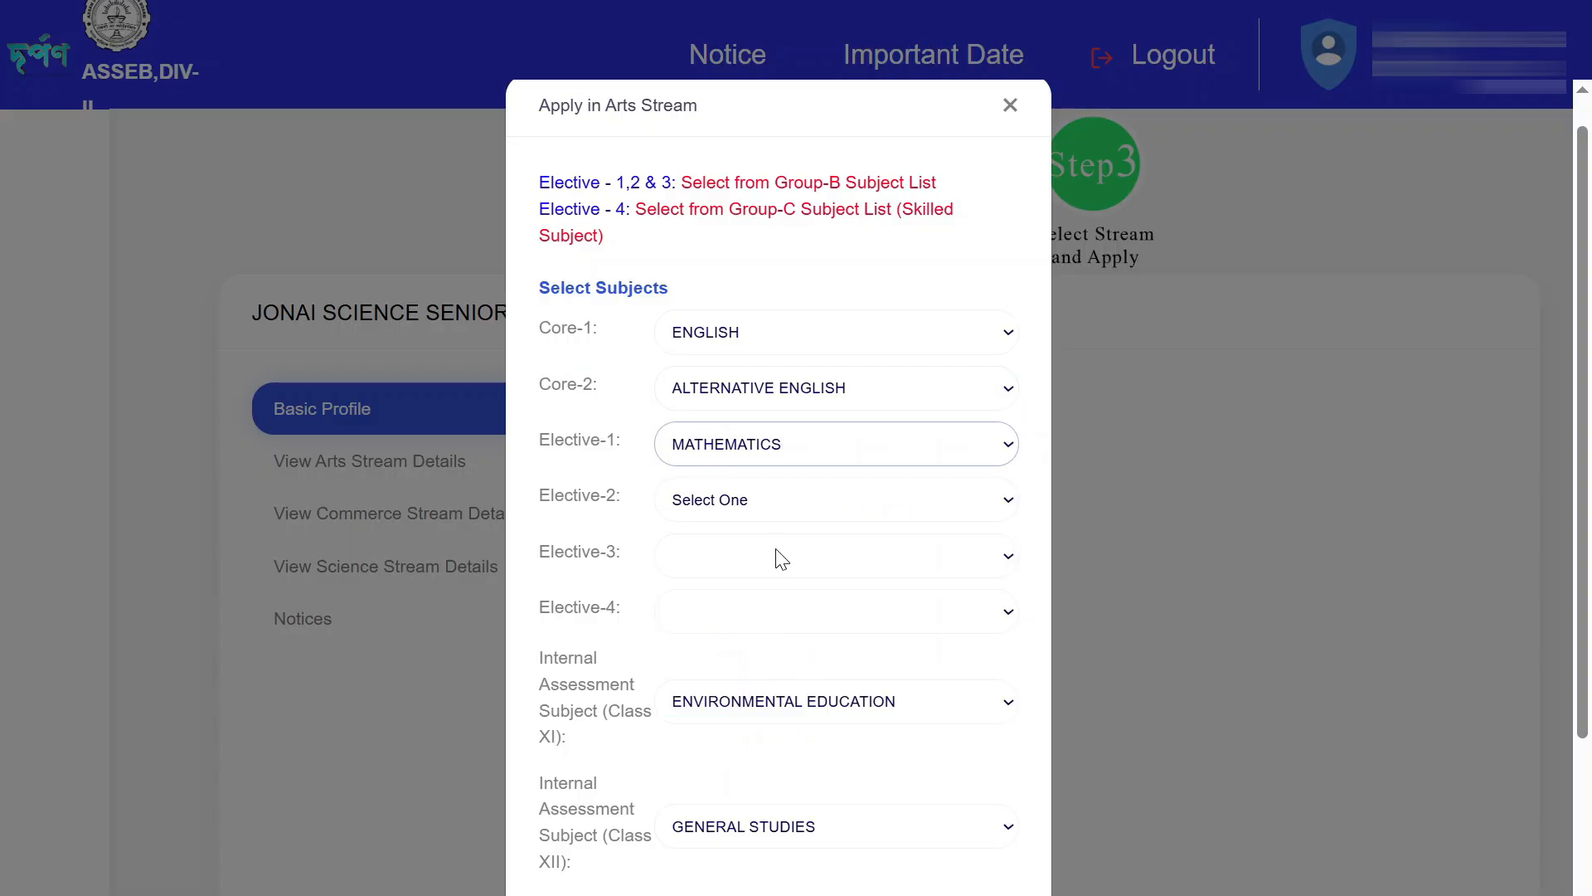
{"action": "left_click", "coordinate": [747, 506]}
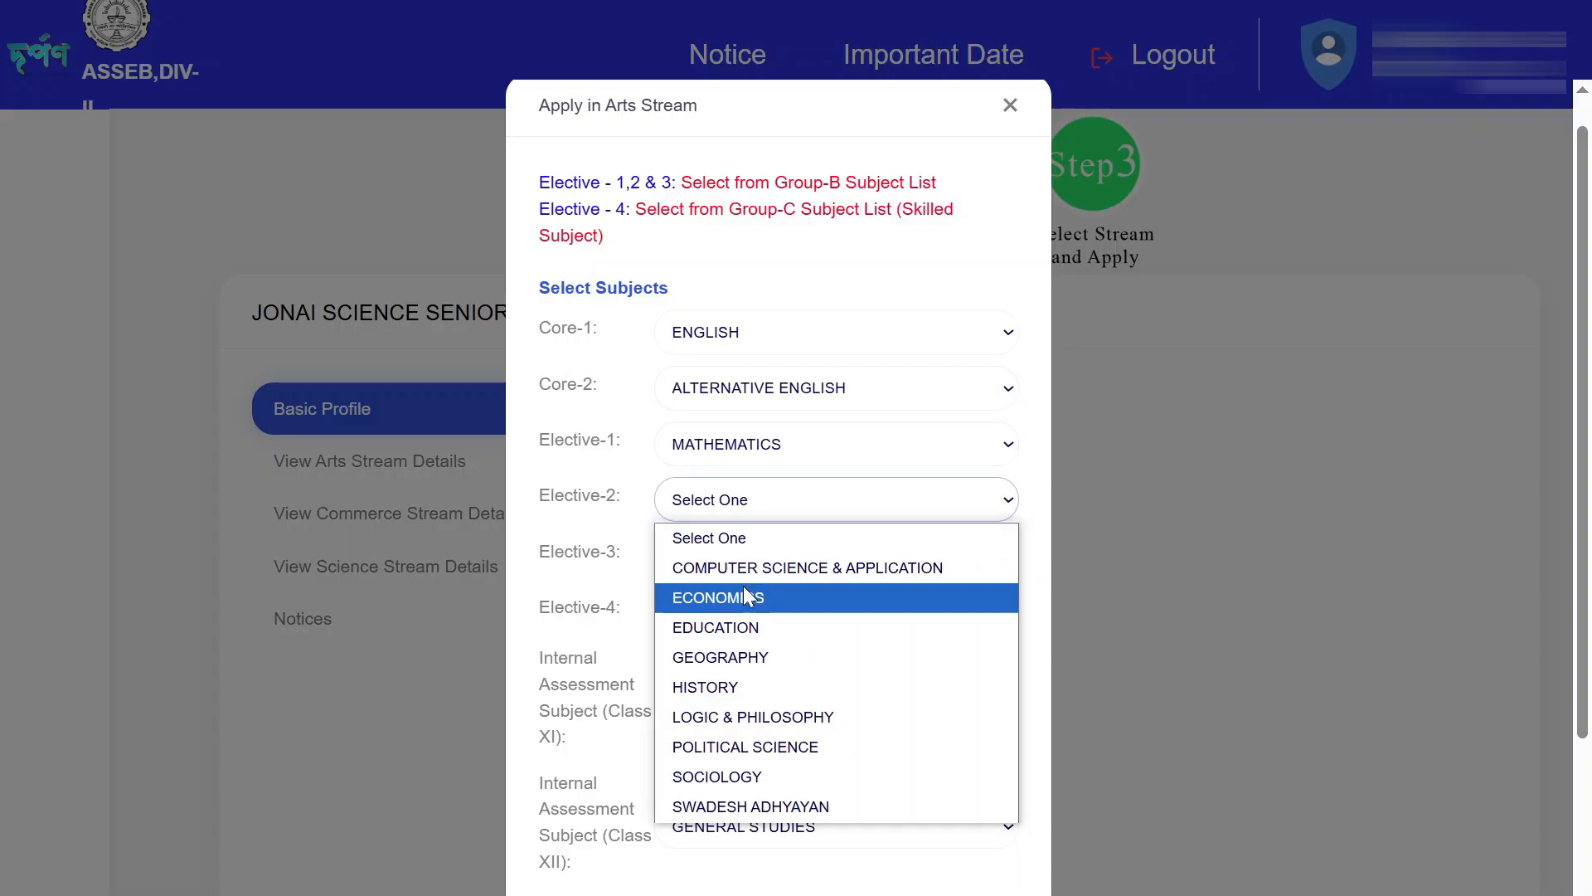
{"action": "left_click", "coordinate": [738, 657]}
{"action": "left_click", "coordinate": [767, 558]}
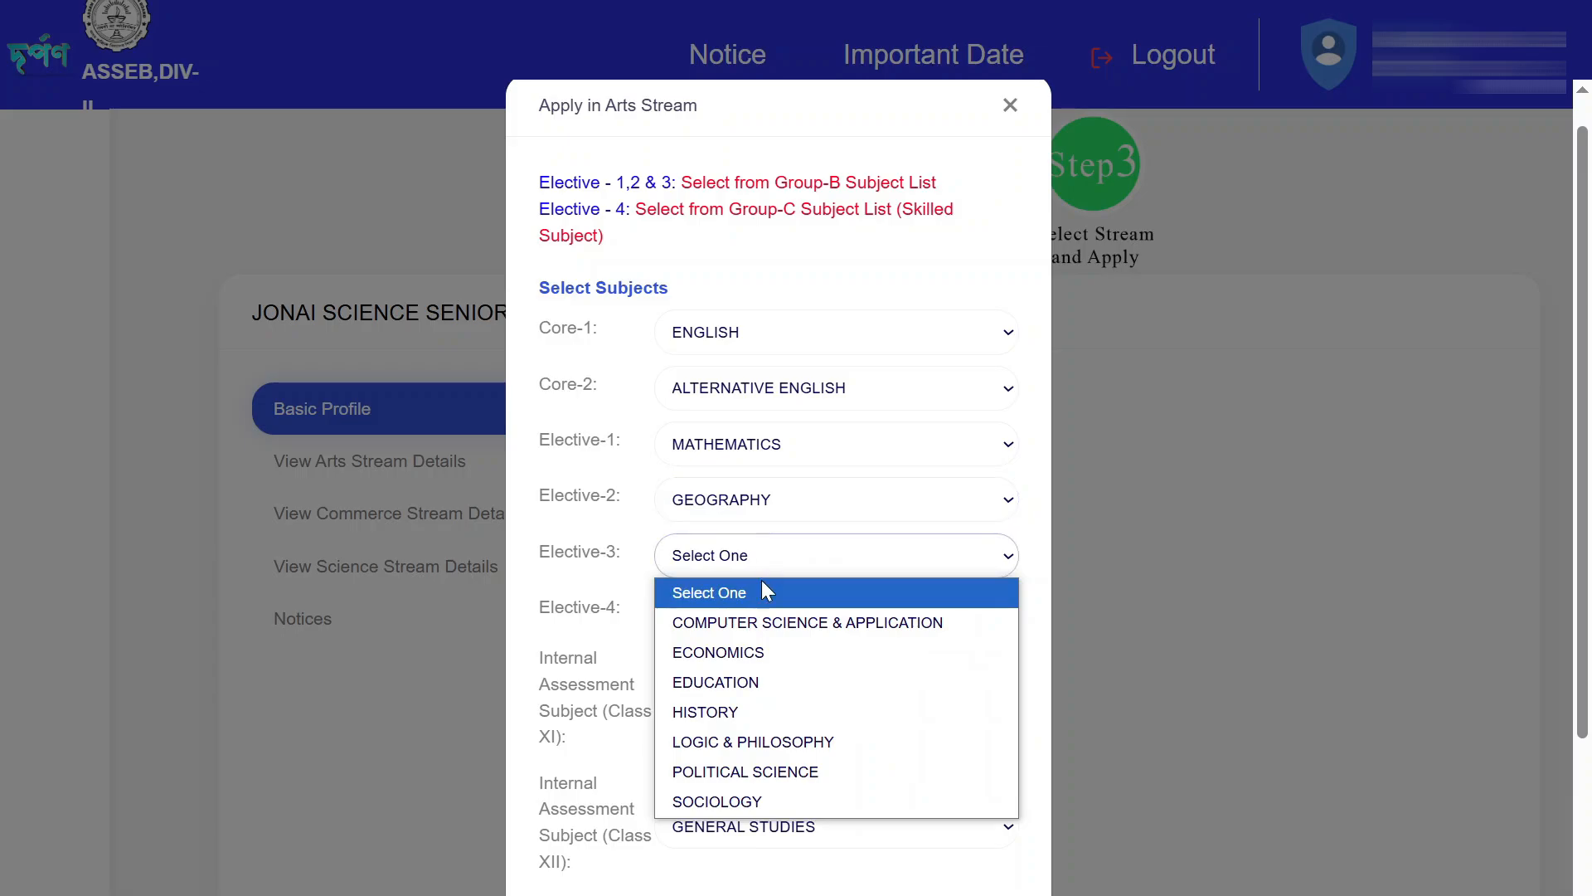
{"action": "left_click", "coordinate": [758, 768]}
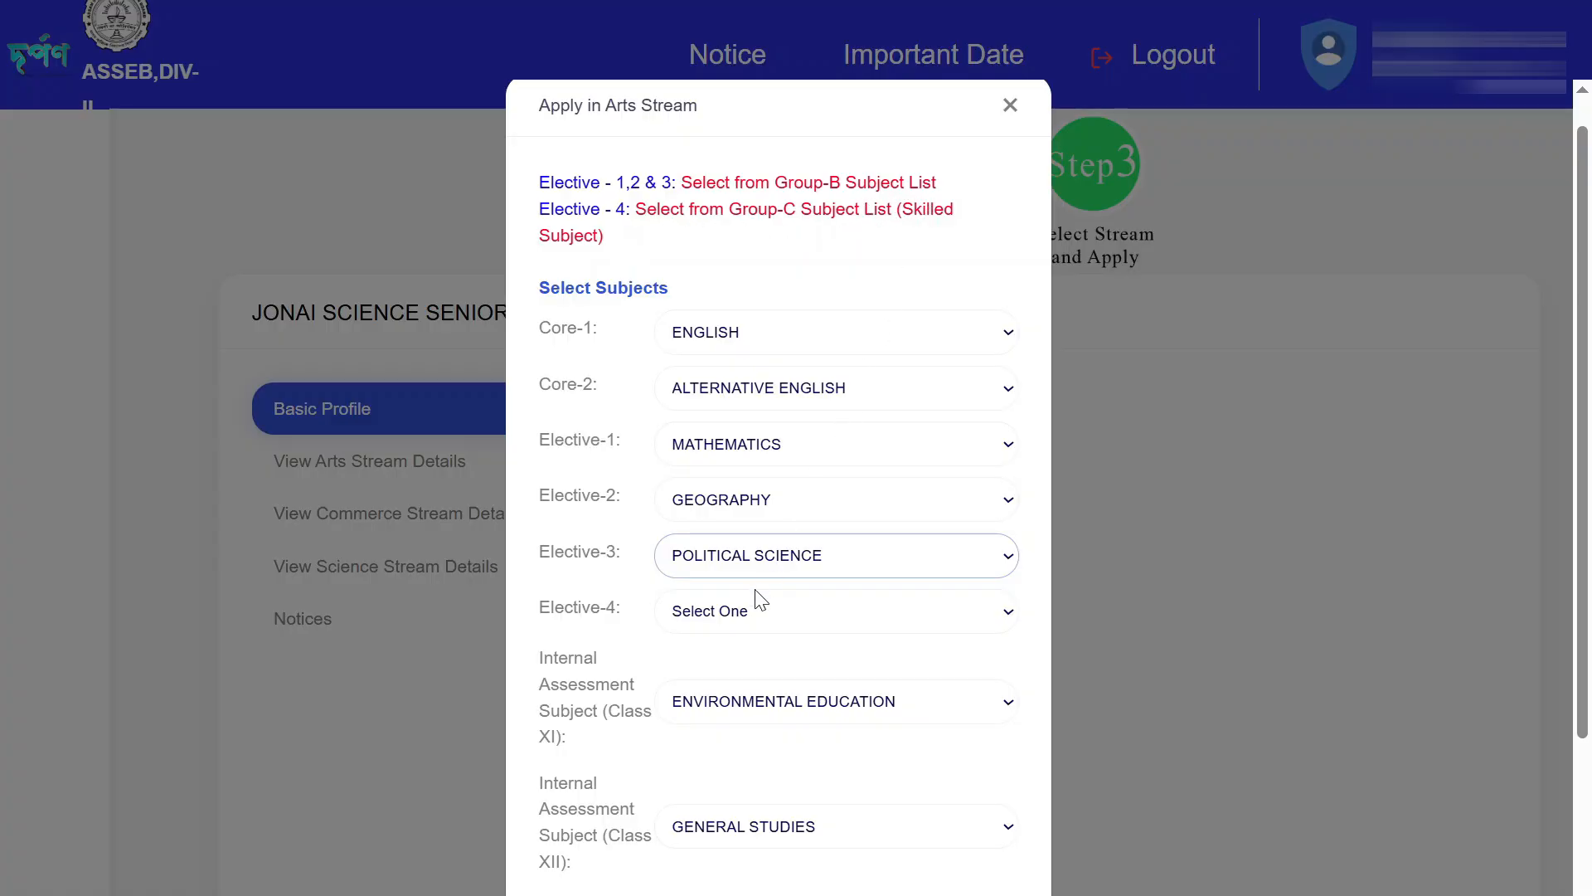
{"action": "left_click", "coordinate": [730, 626]}
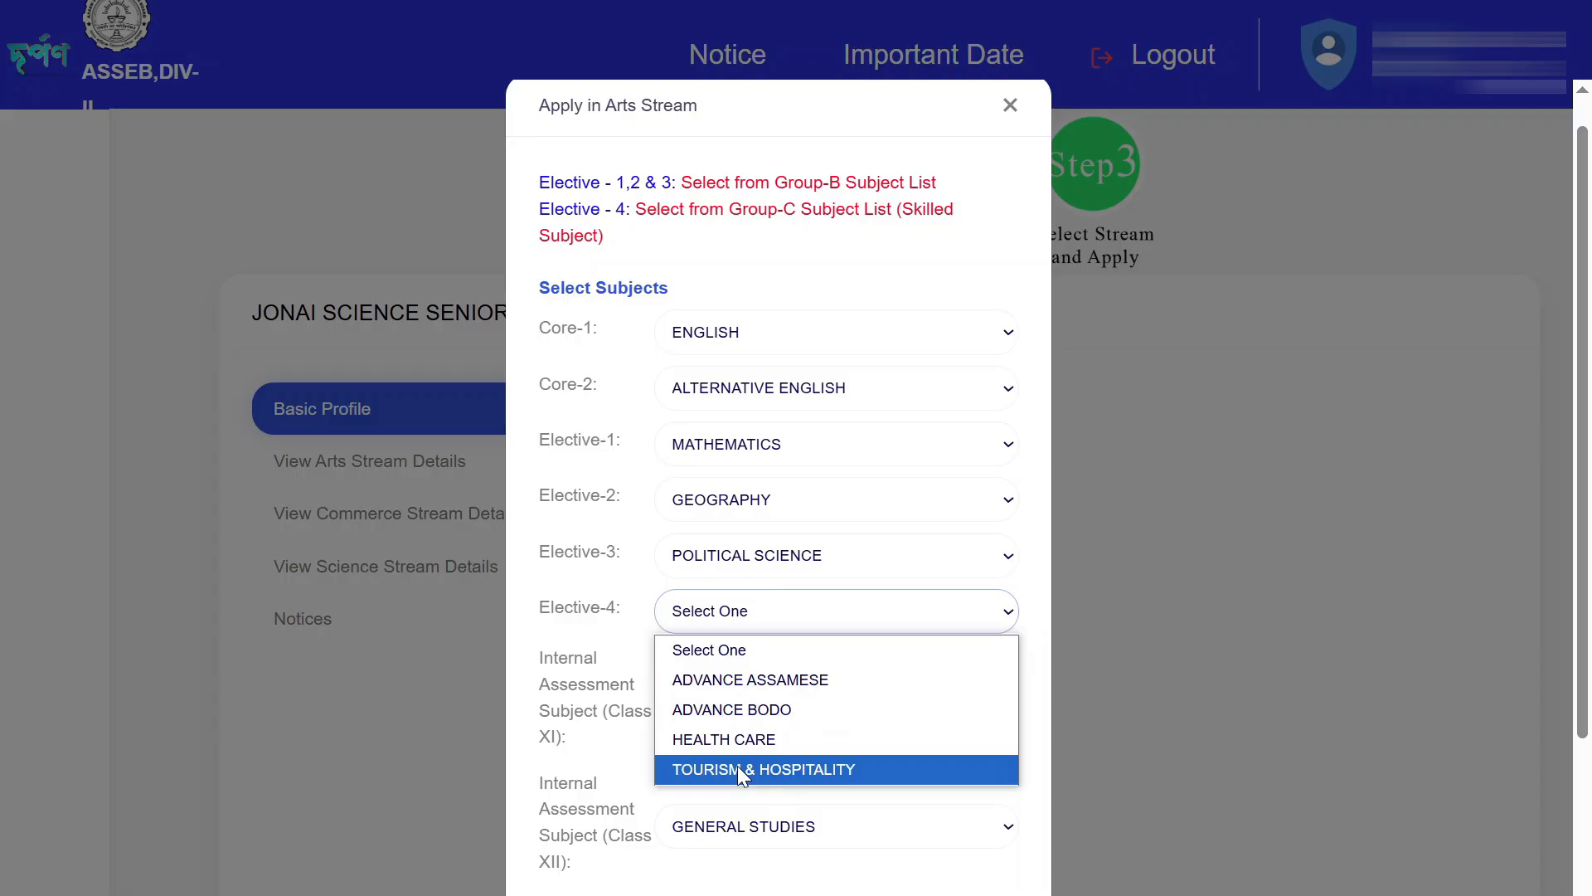
{"action": "left_click", "coordinate": [825, 771]}
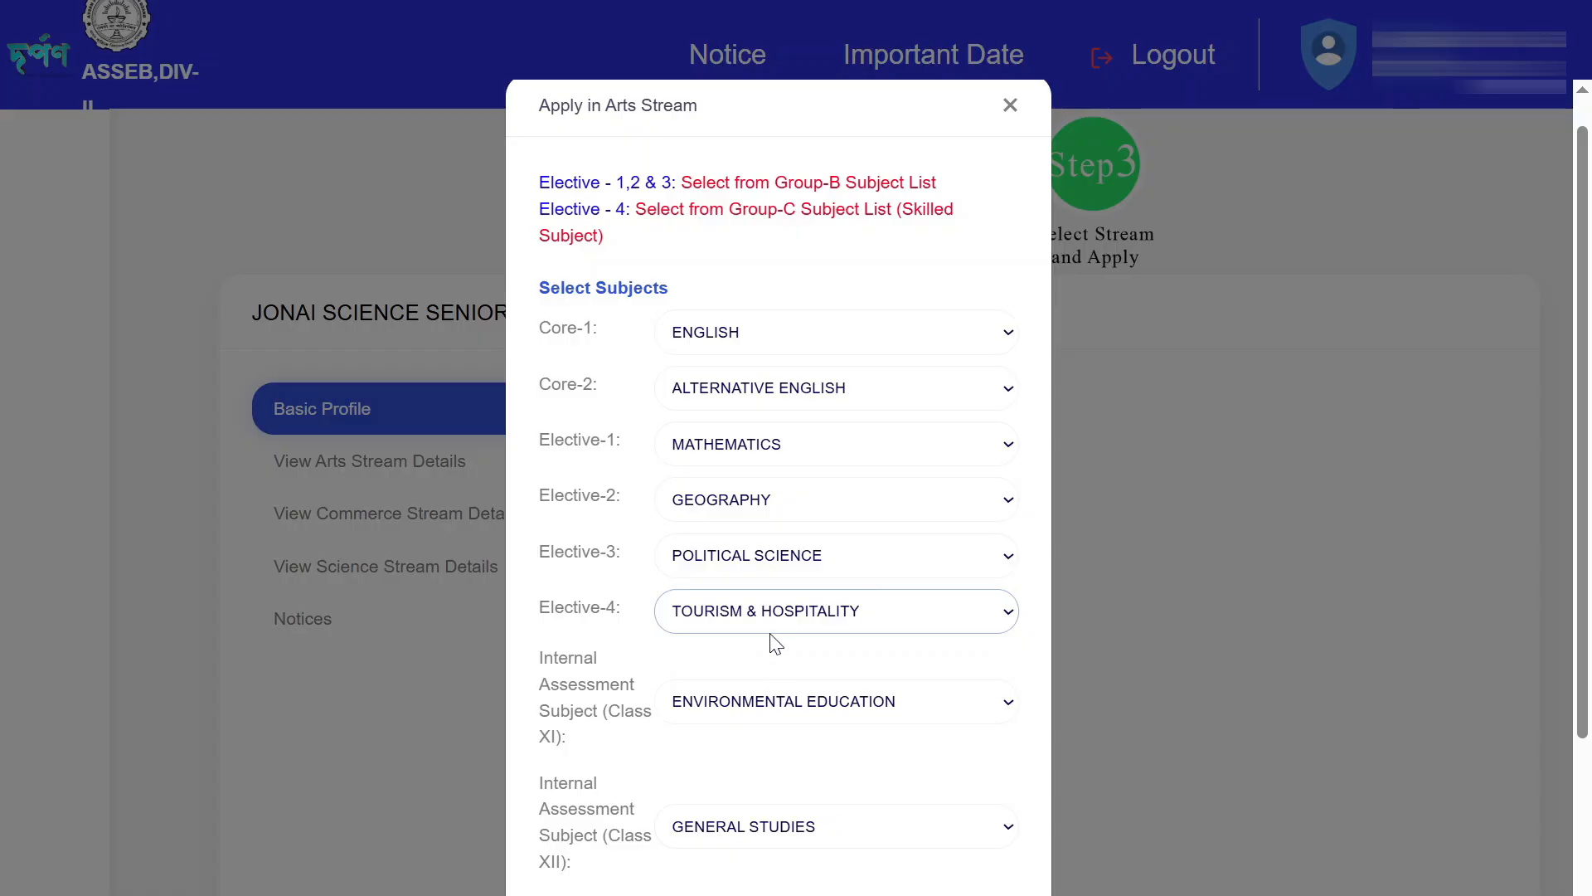
- Review the Class XII and Class XI internal assessment subject lists
{"action": "scroll", "coordinate": [771, 640], "scroll_direction": "down", "scroll_amount": 1}
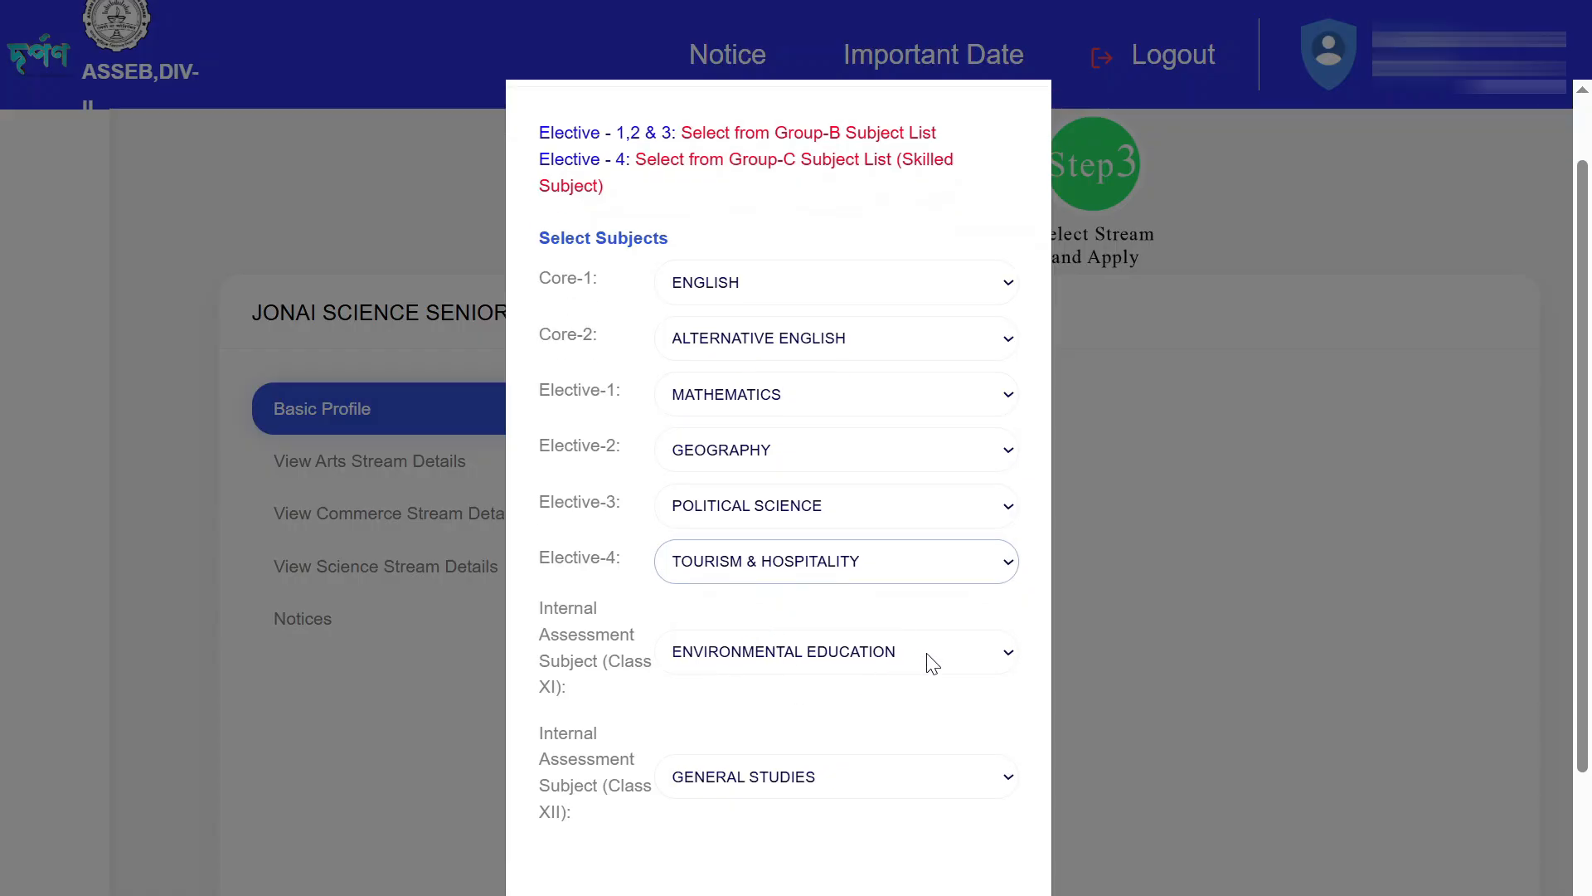
{"action": "scroll", "coordinate": [908, 664], "scroll_direction": "down", "scroll_amount": 1}
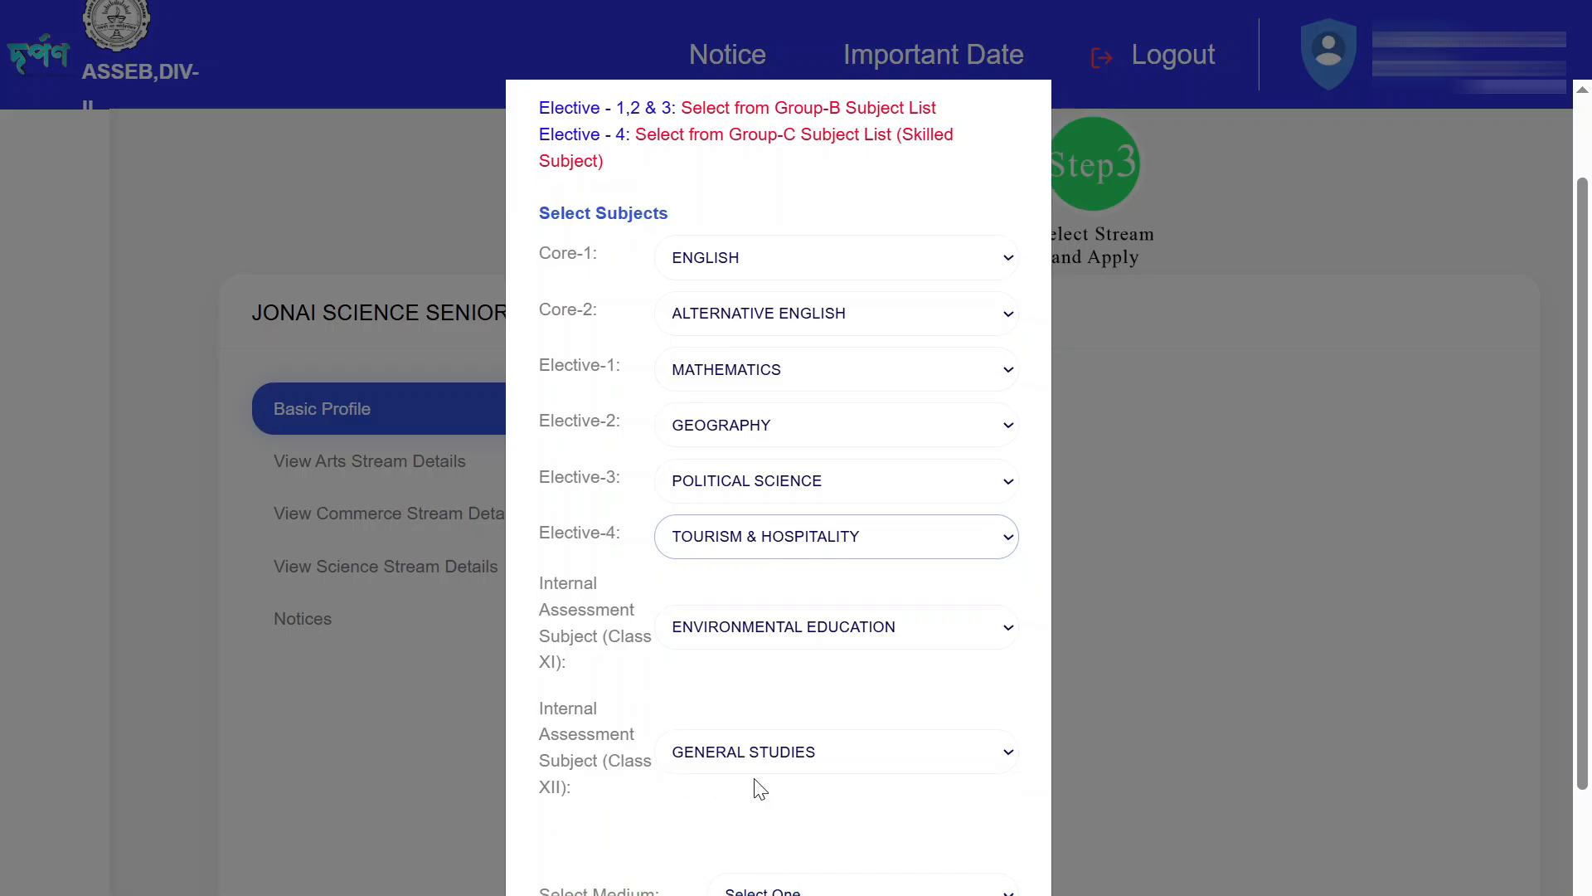
{"action": "scroll", "coordinate": [830, 761], "scroll_direction": "down", "scroll_amount": 1}
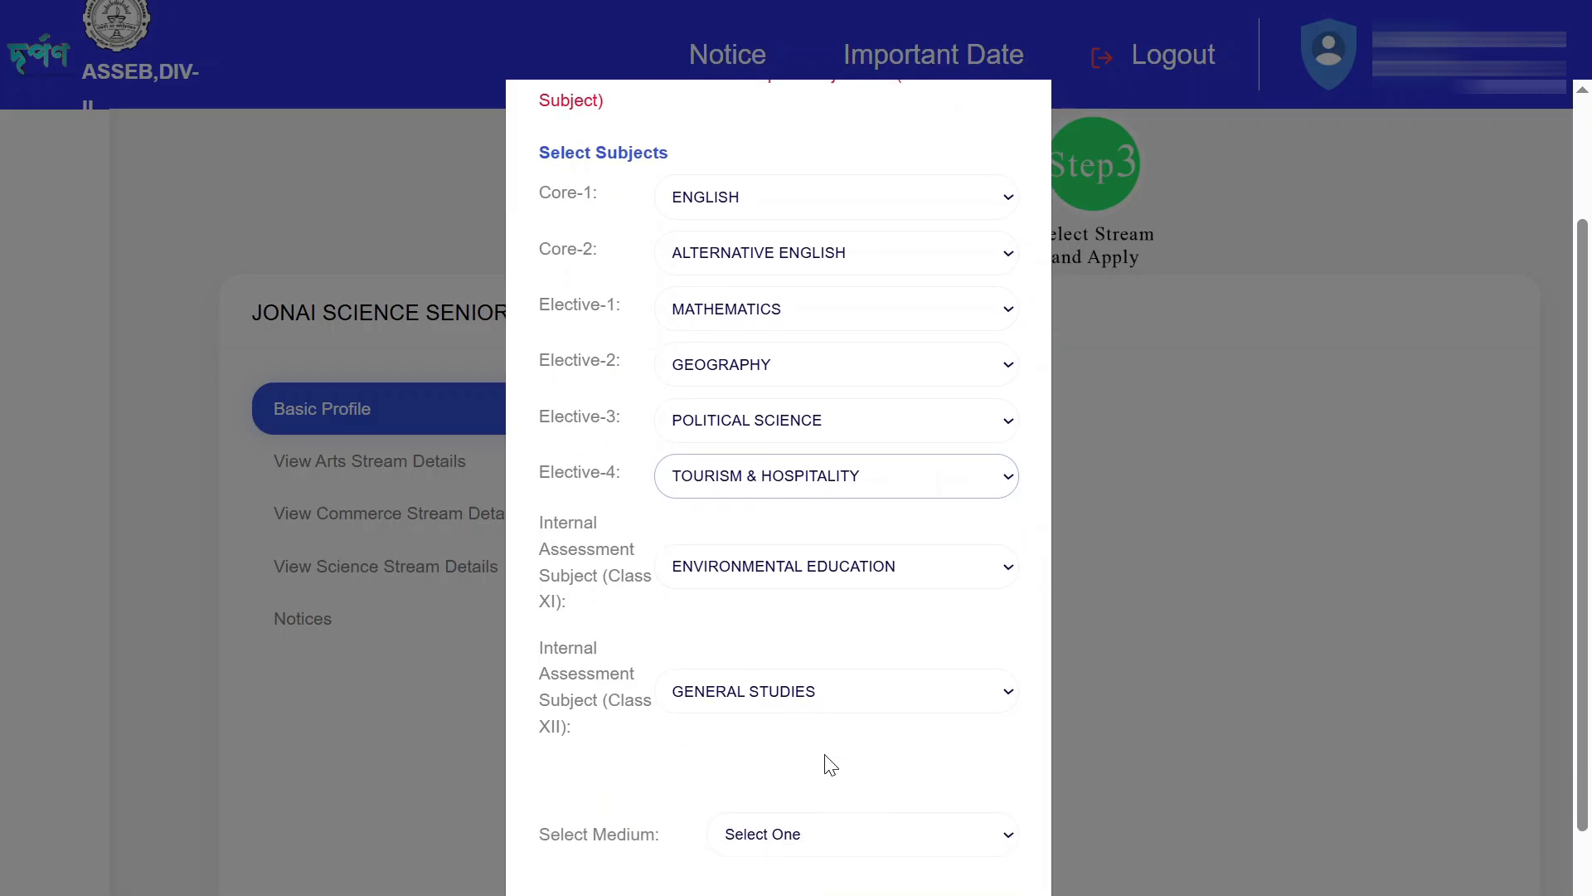
{"action": "left_click", "coordinate": [917, 690]}
{"action": "left_click", "coordinate": [917, 579]}
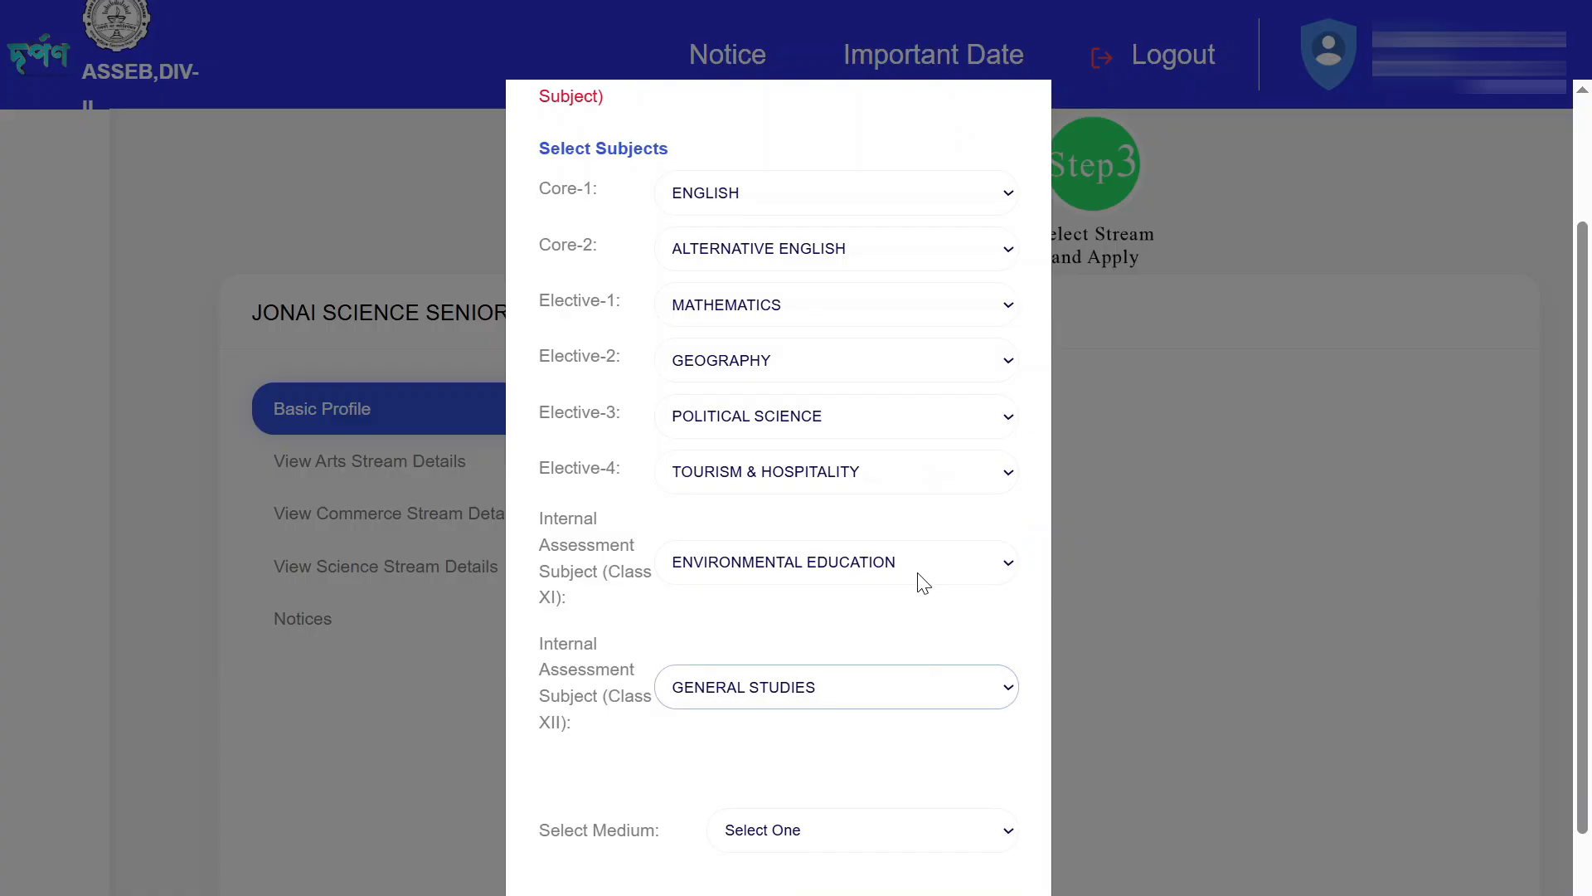
{"action": "left_click", "coordinate": [917, 578]}
{"action": "left_click", "coordinate": [887, 640]}
- Set the medium of instruction to ENGLISH and submit the Arts admission application
{"action": "scroll", "coordinate": [887, 640], "scroll_direction": "down", "scroll_amount": 2}
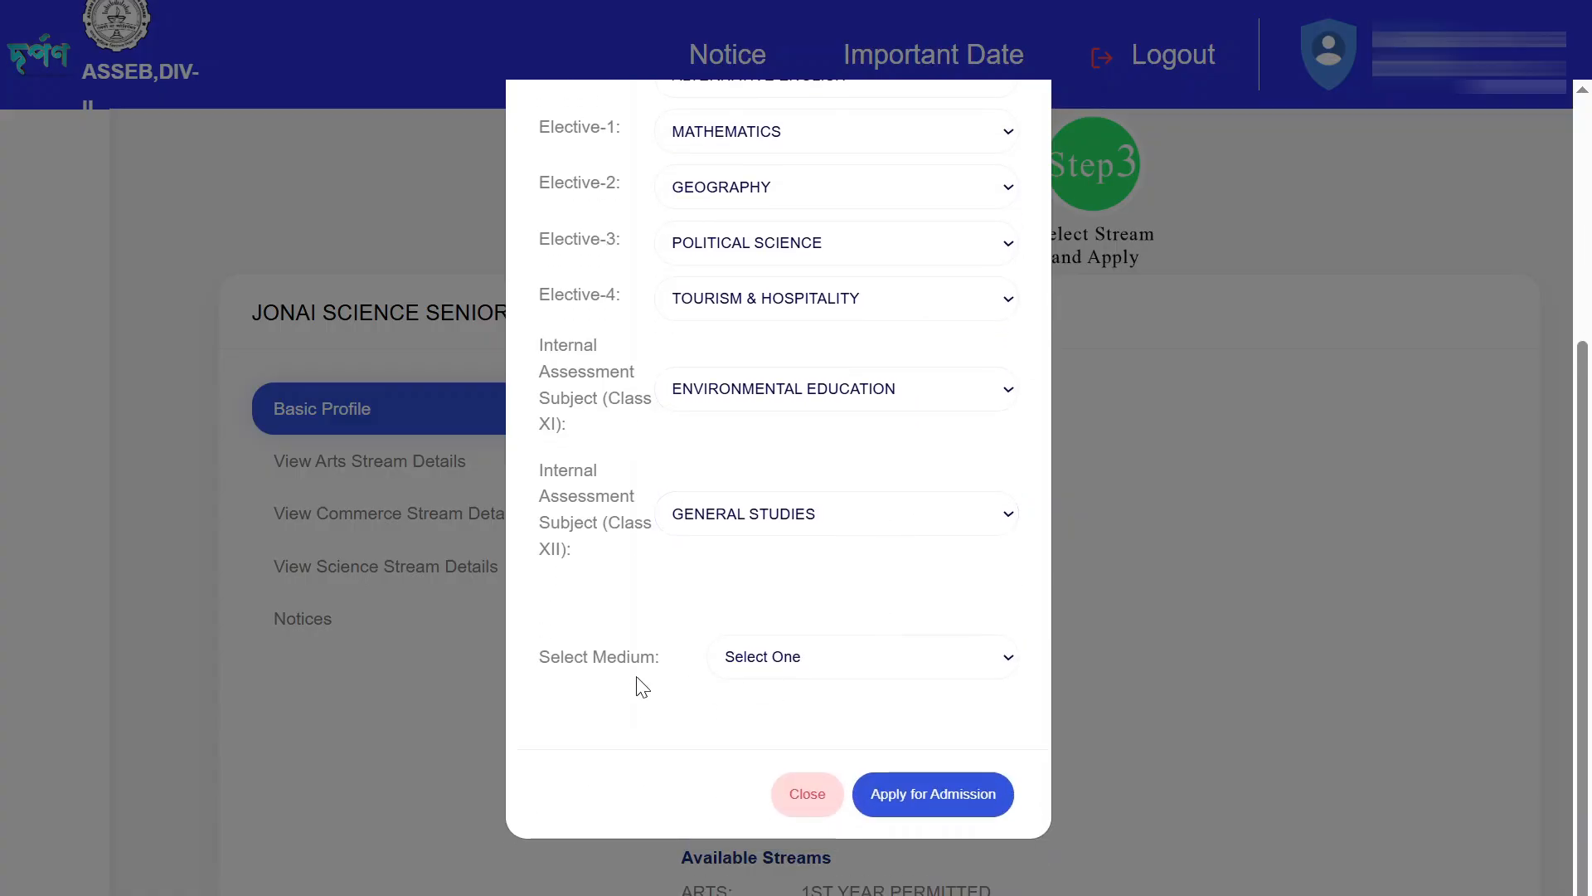
{"action": "left_click", "coordinate": [881, 664]}
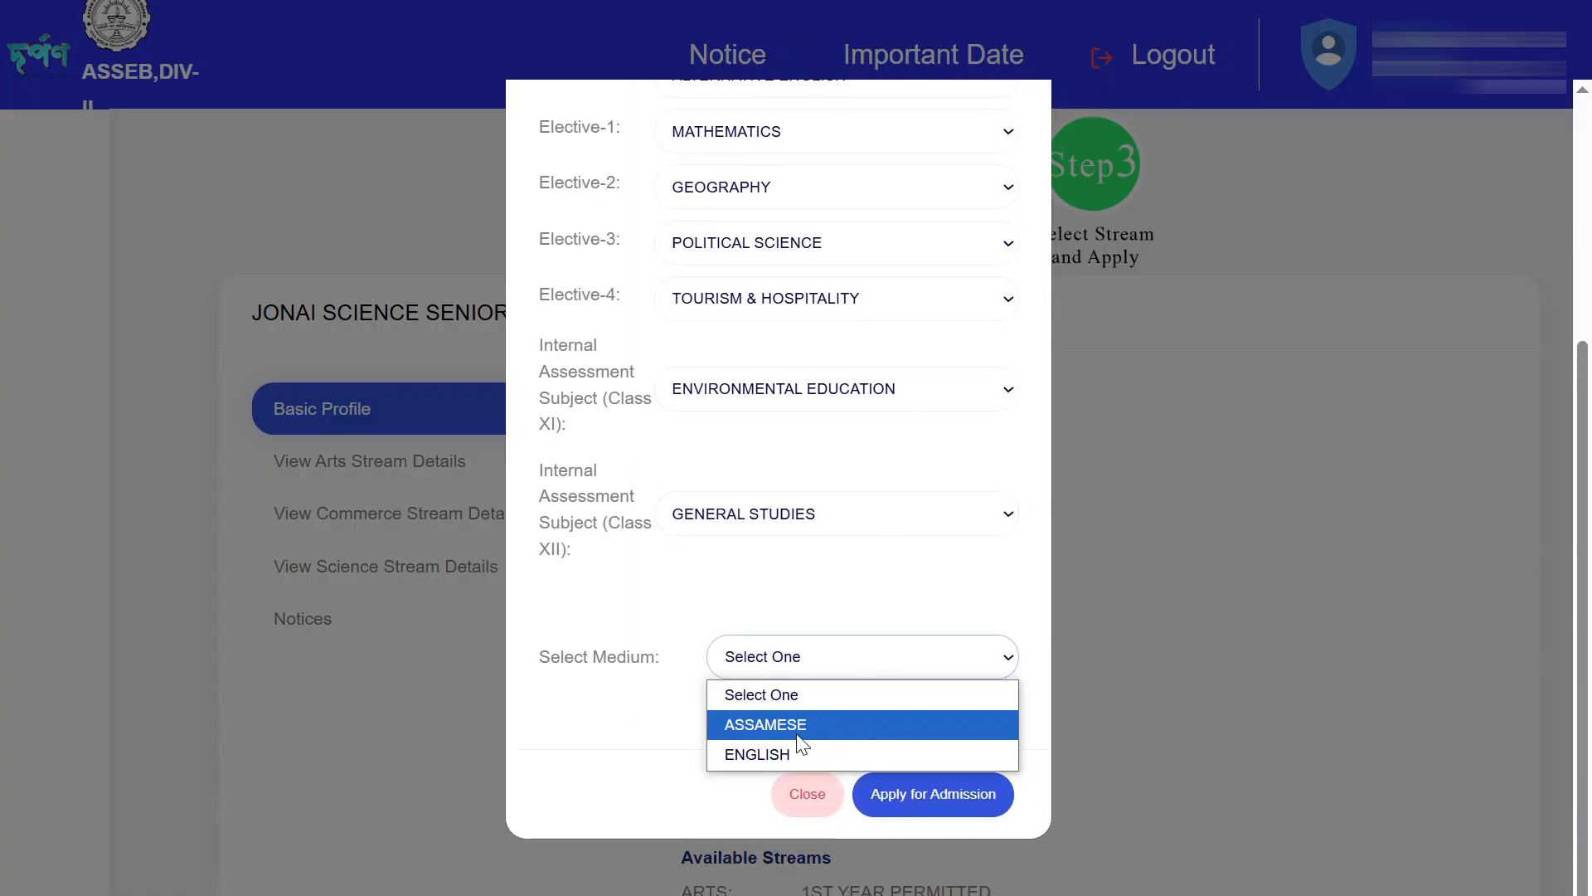
{"action": "left_click", "coordinate": [771, 755]}
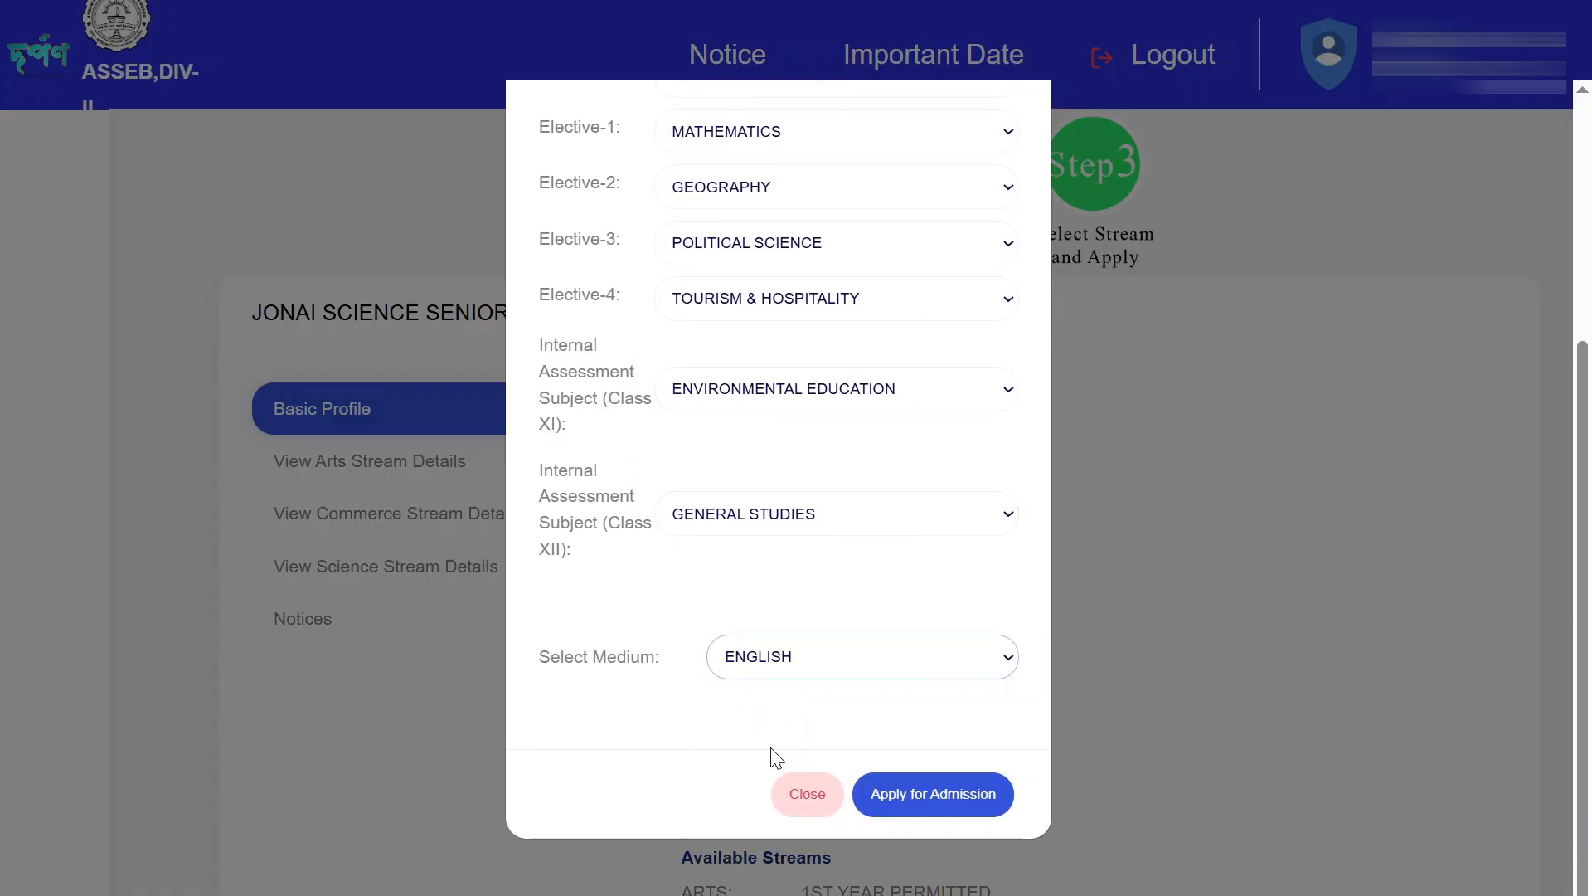
{"action": "left_click", "coordinate": [928, 798]}
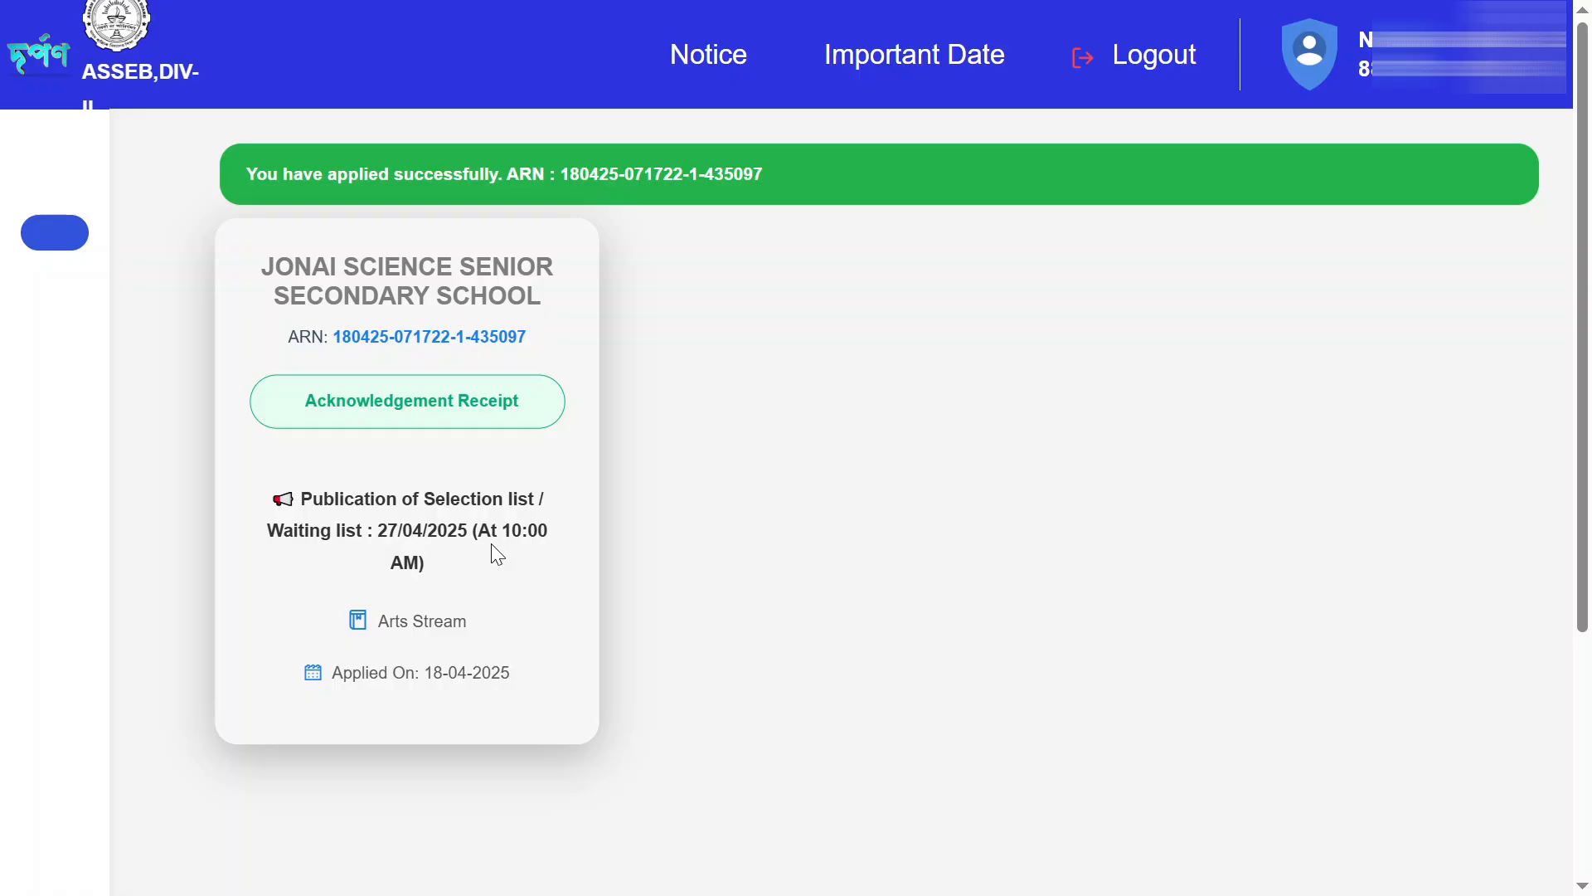
- View the acknowledgement receipt, zoom out, and go to the dashboard listing the Jonai Science application
{"action": "left_click", "coordinate": [395, 407]}
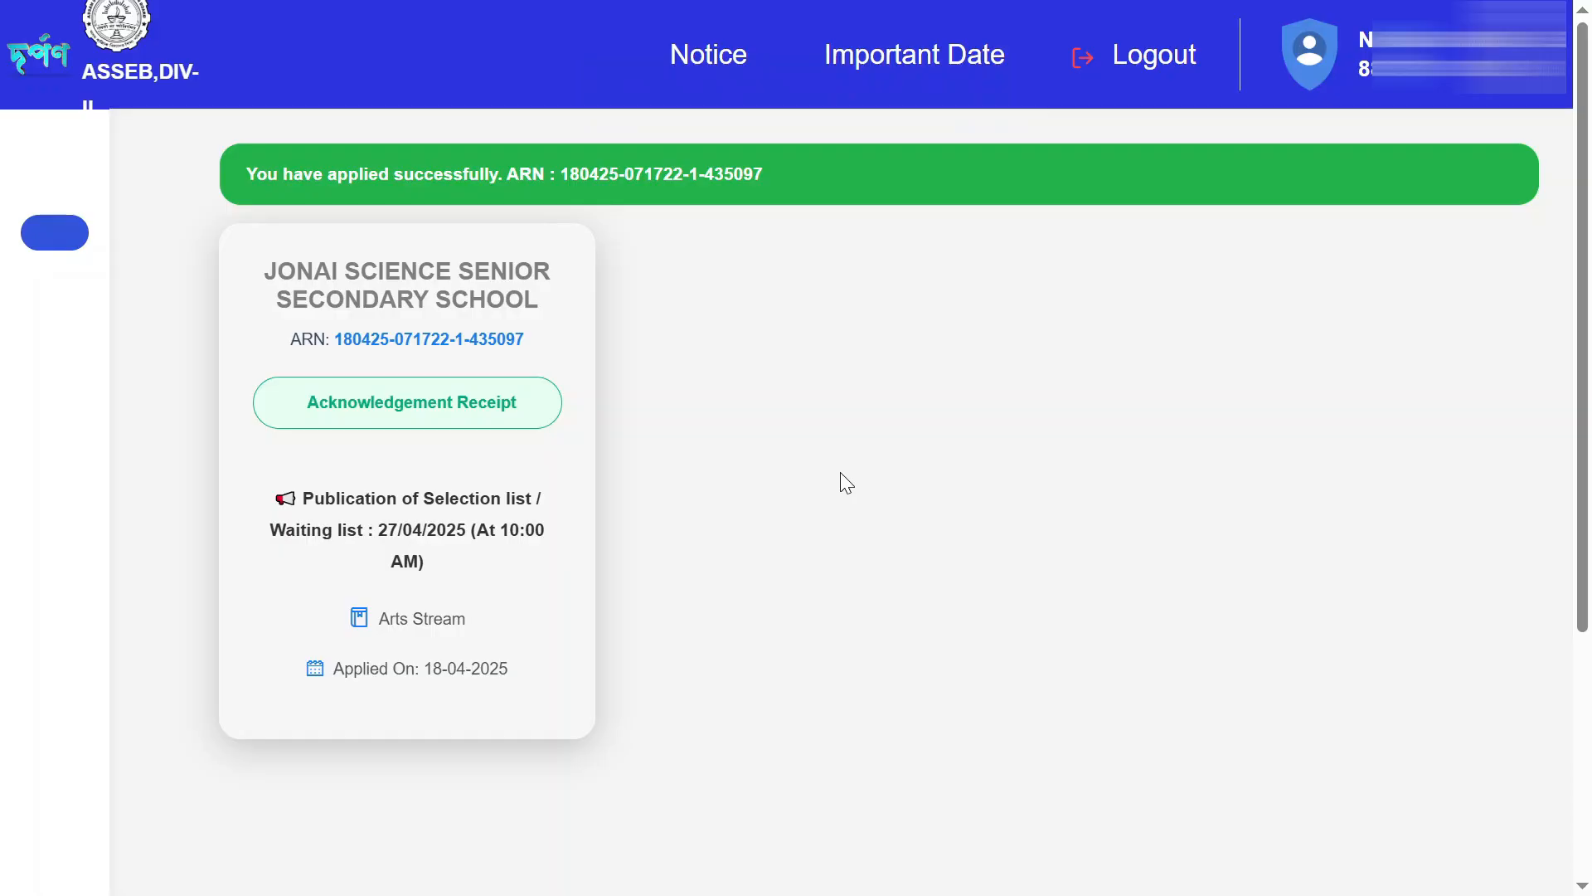
{"action": "key", "text": "ctrl+minus"}
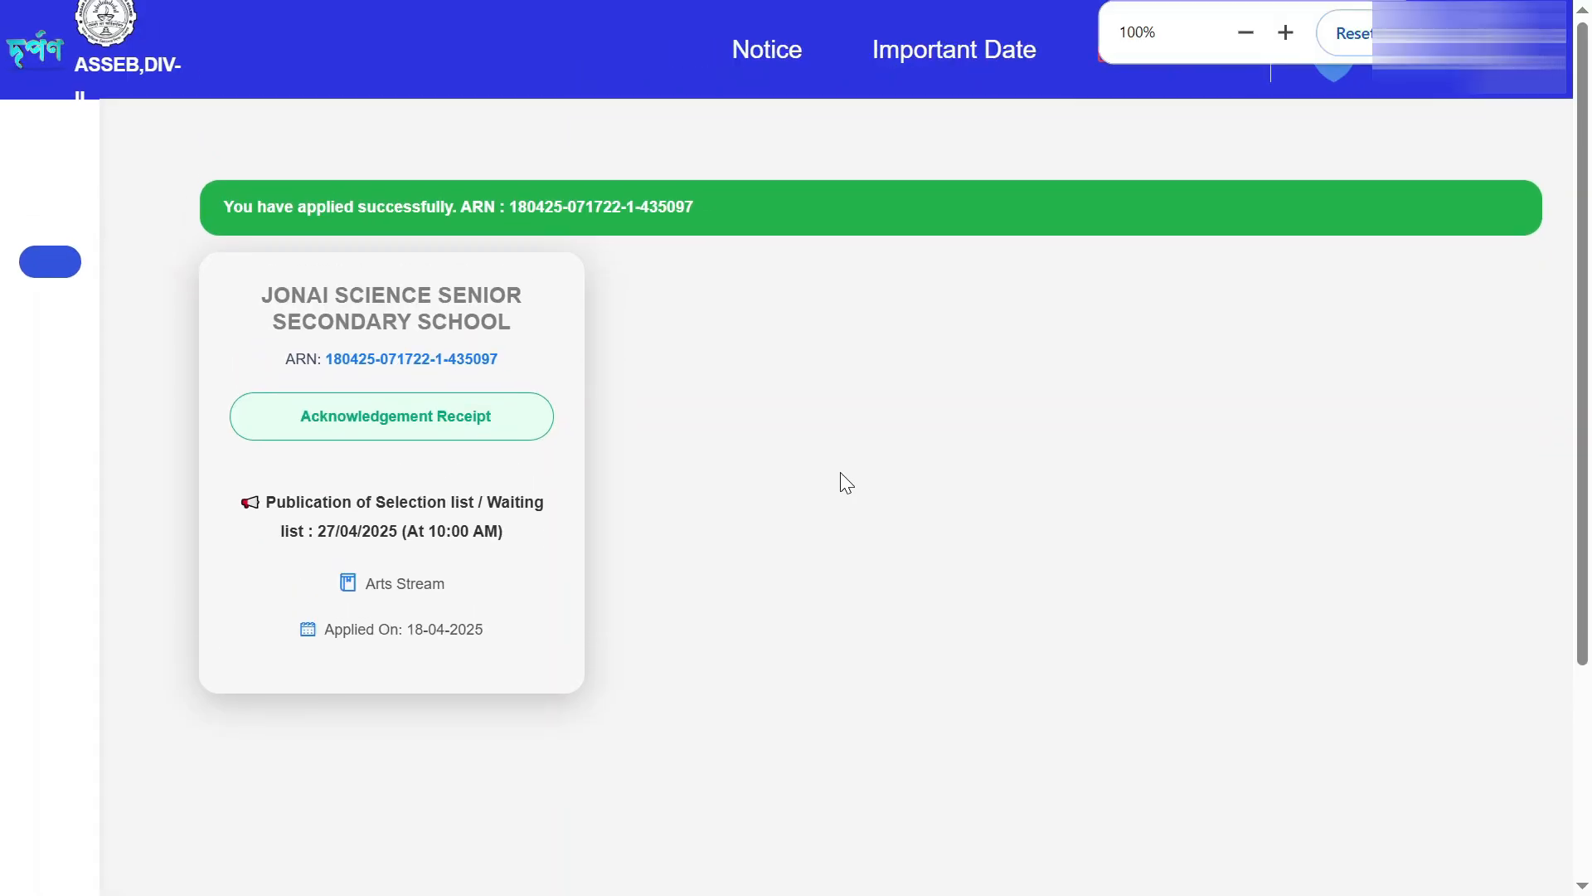
{"action": "key", "text": "ctrl+minus"}
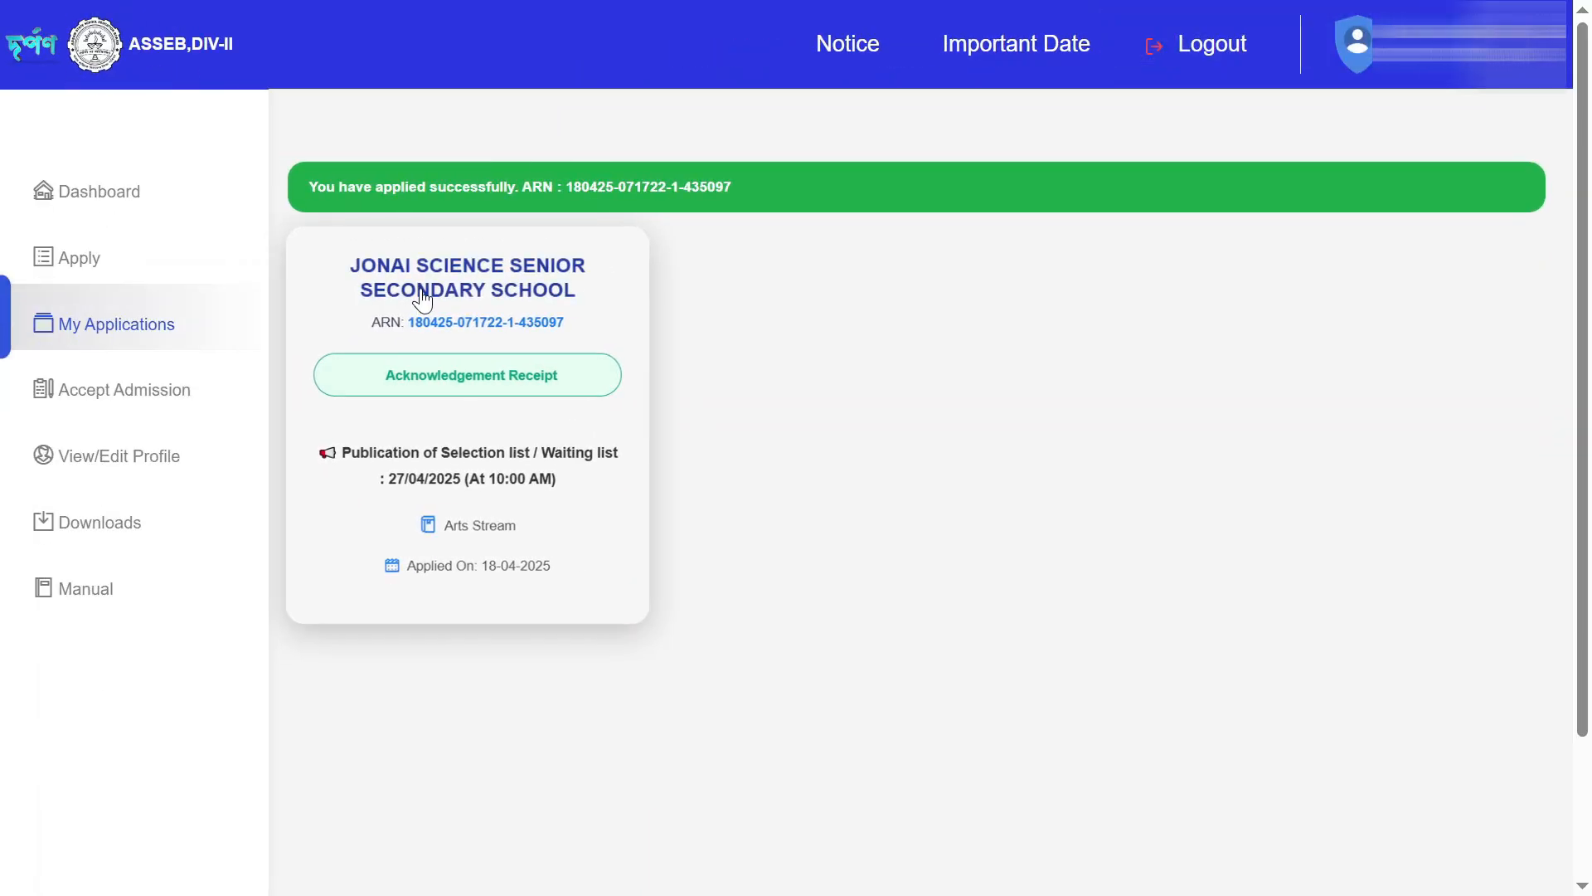
{"action": "left_click", "coordinate": [101, 199]}
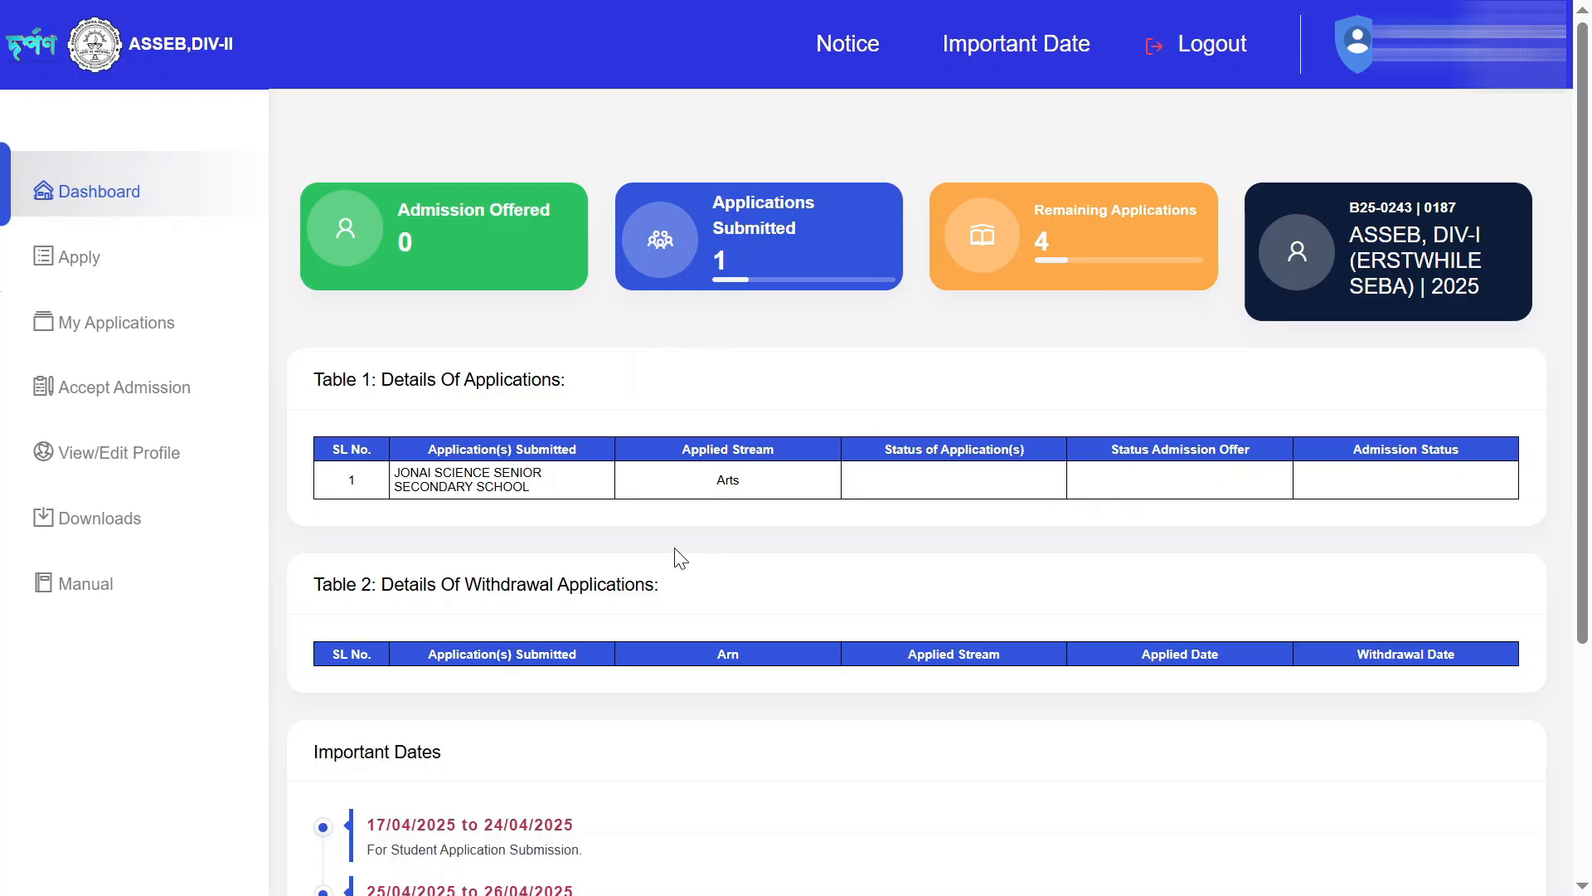
{"action": "scroll", "coordinate": [675, 554], "scroll_direction": "down", "scroll_amount": 3}
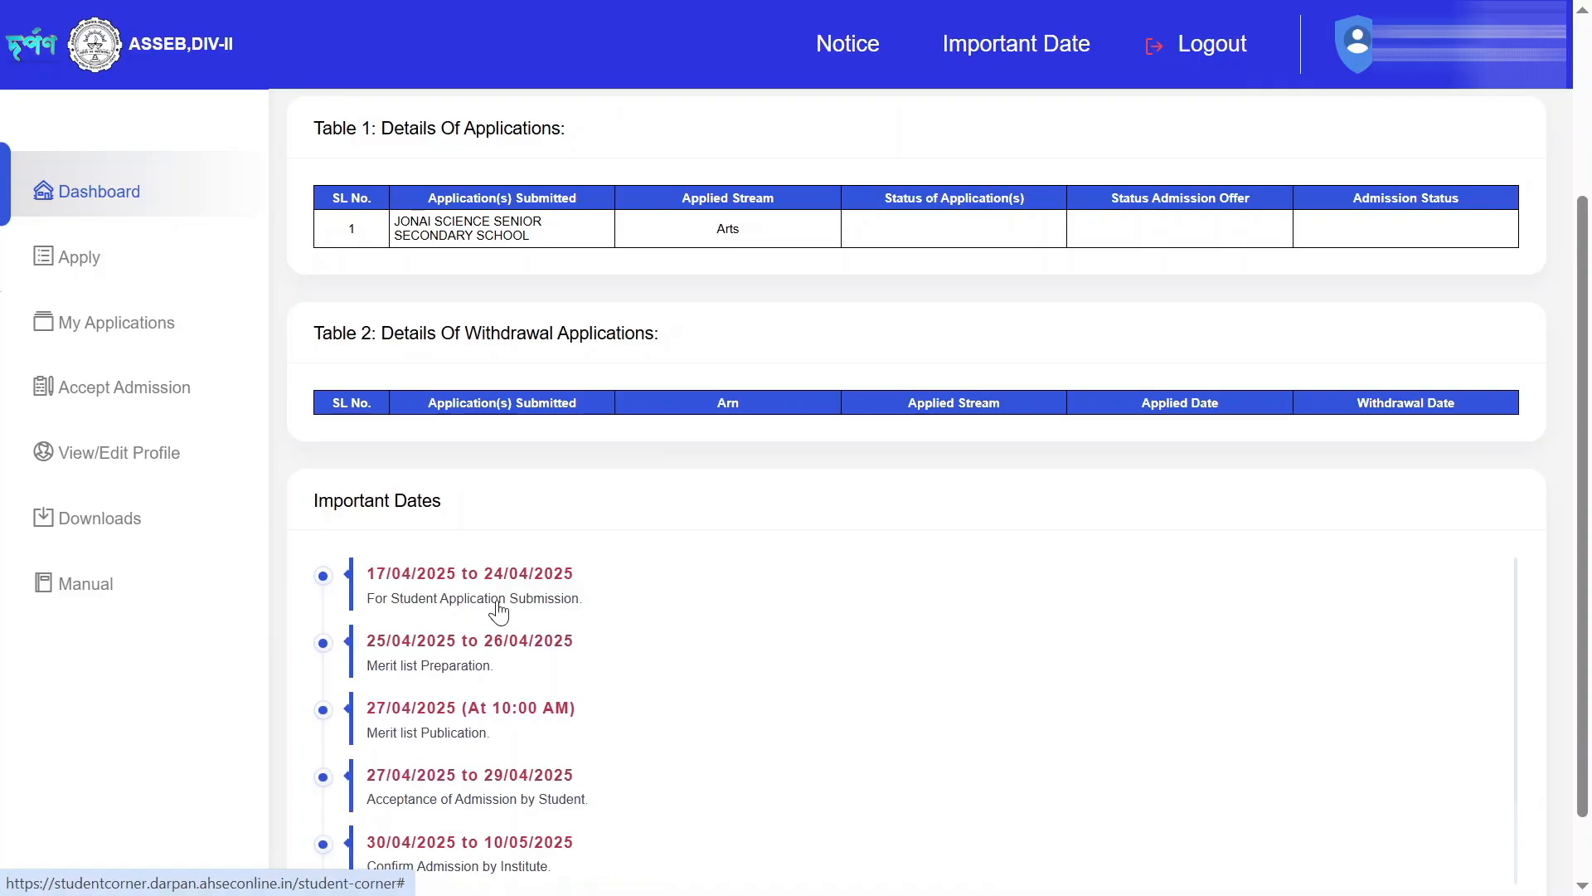
{"action": "scroll", "coordinate": [528, 603], "scroll_direction": "down", "scroll_amount": 1}
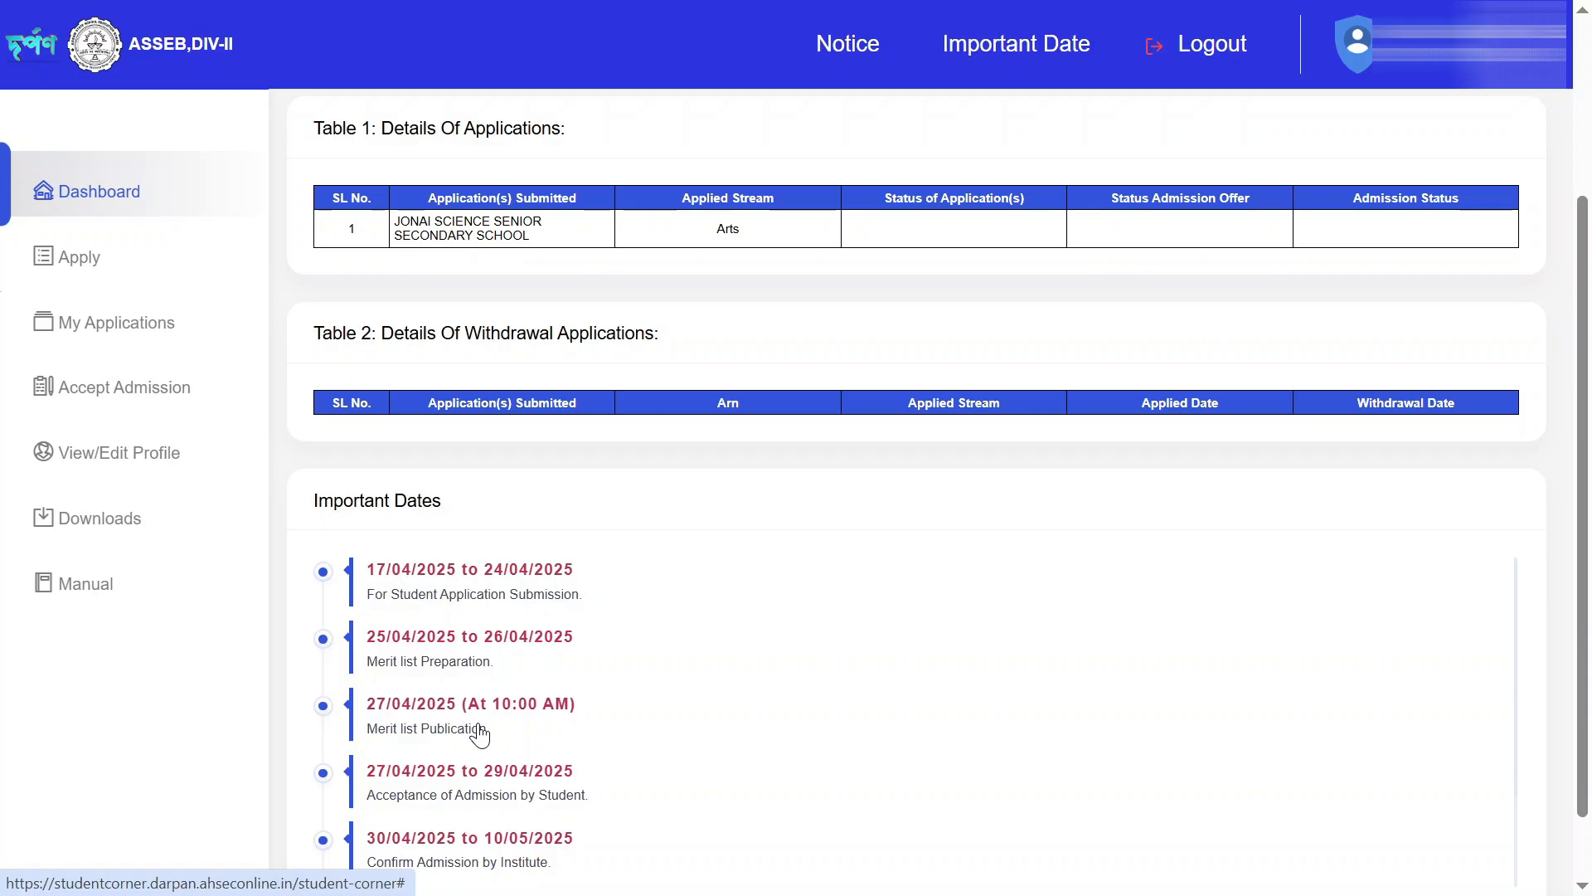
{"action": "scroll", "coordinate": [480, 733], "scroll_direction": "down", "scroll_amount": 1}
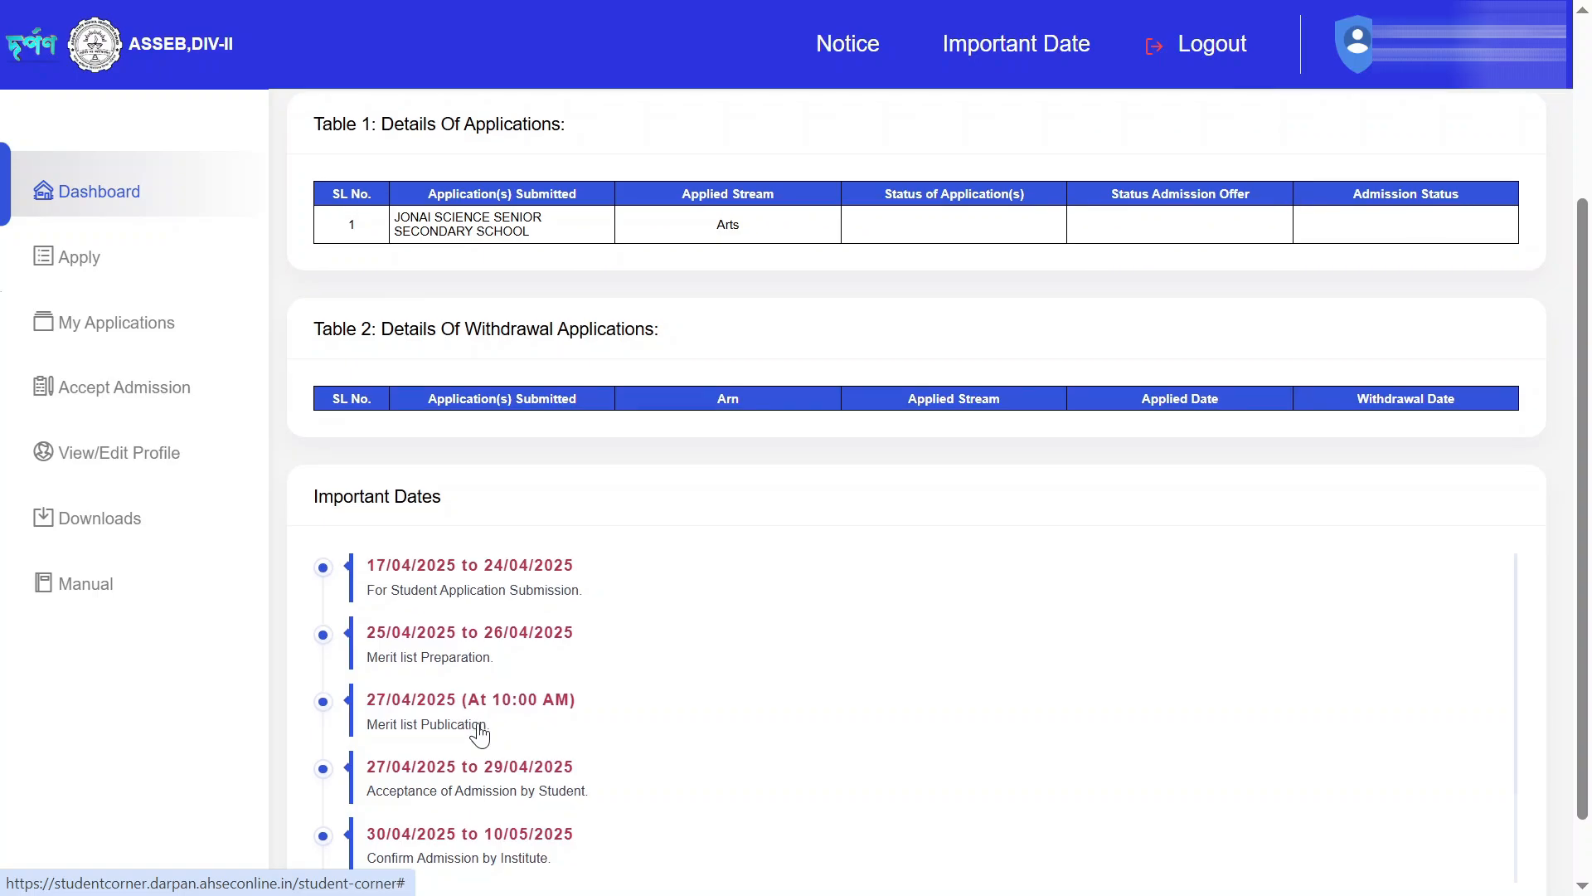
{"action": "scroll", "coordinate": [296, 365], "scroll_direction": "up", "scroll_amount": 3}
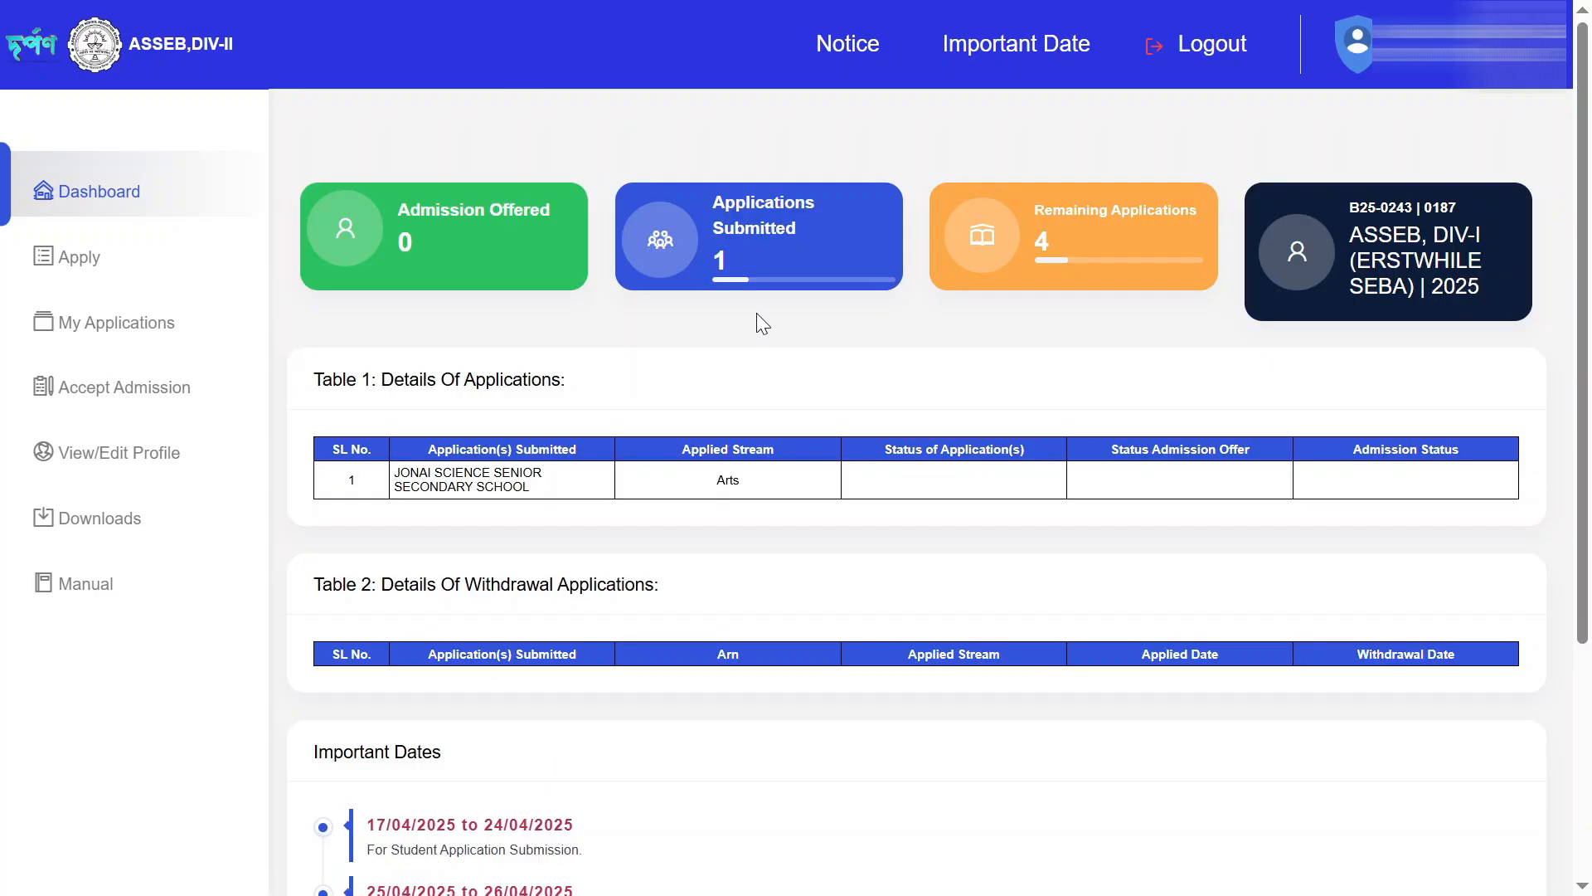